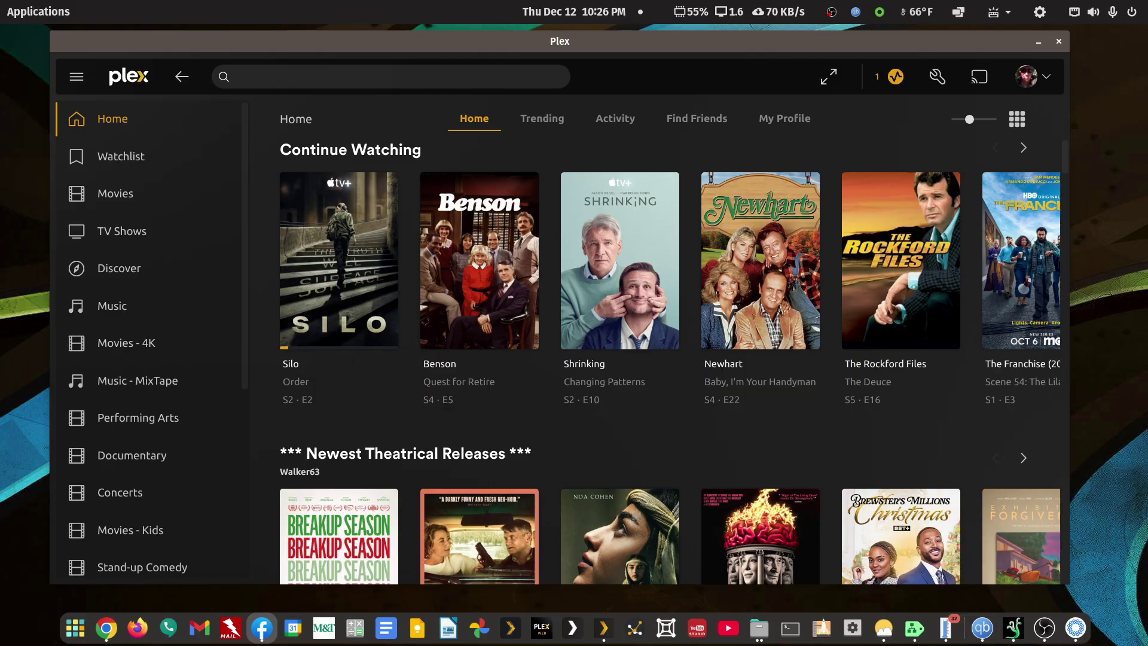
Browse the Movies library by category, open the Adventure category and return to the category list.
left_click(115, 193)
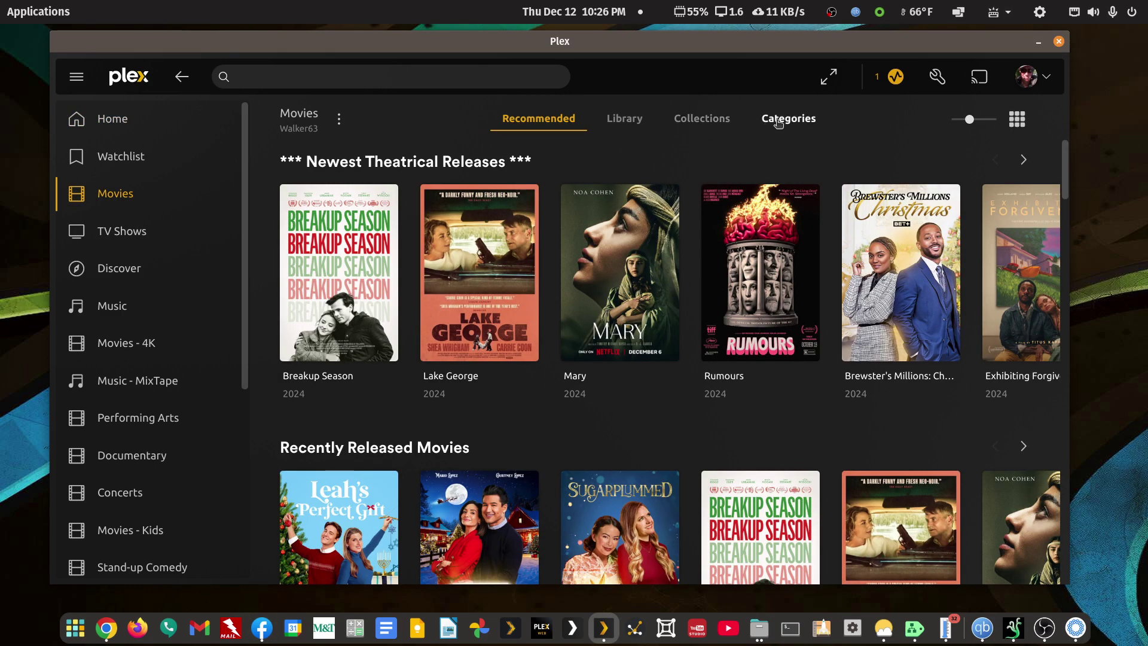
left_click(778, 122)
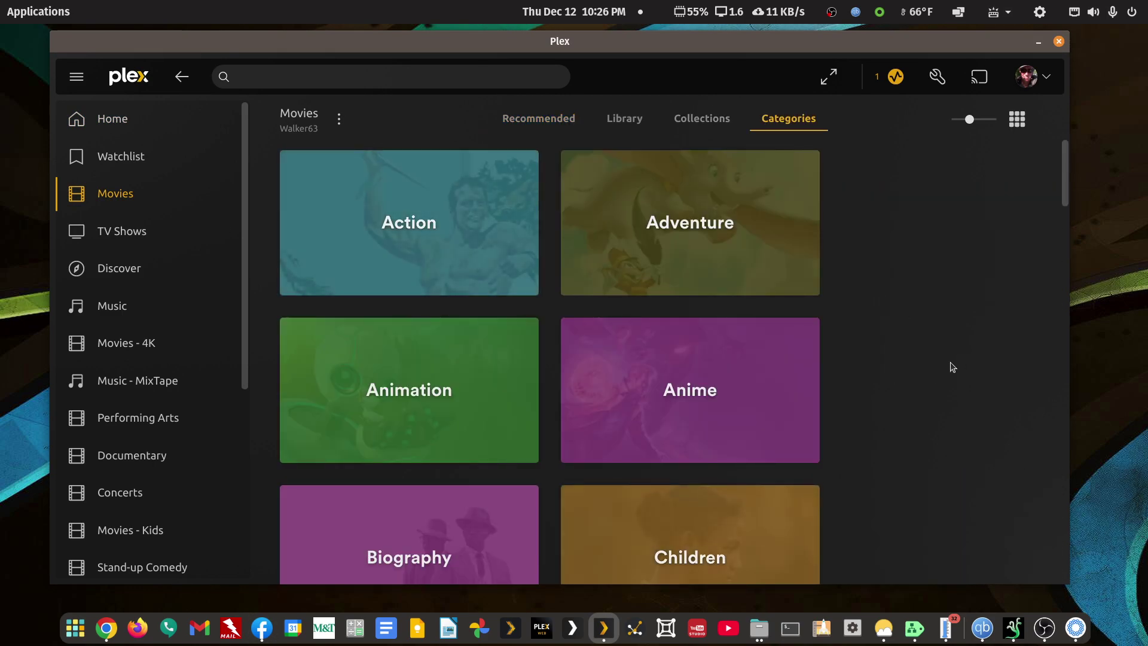
scroll(870, 443, "down", 2)
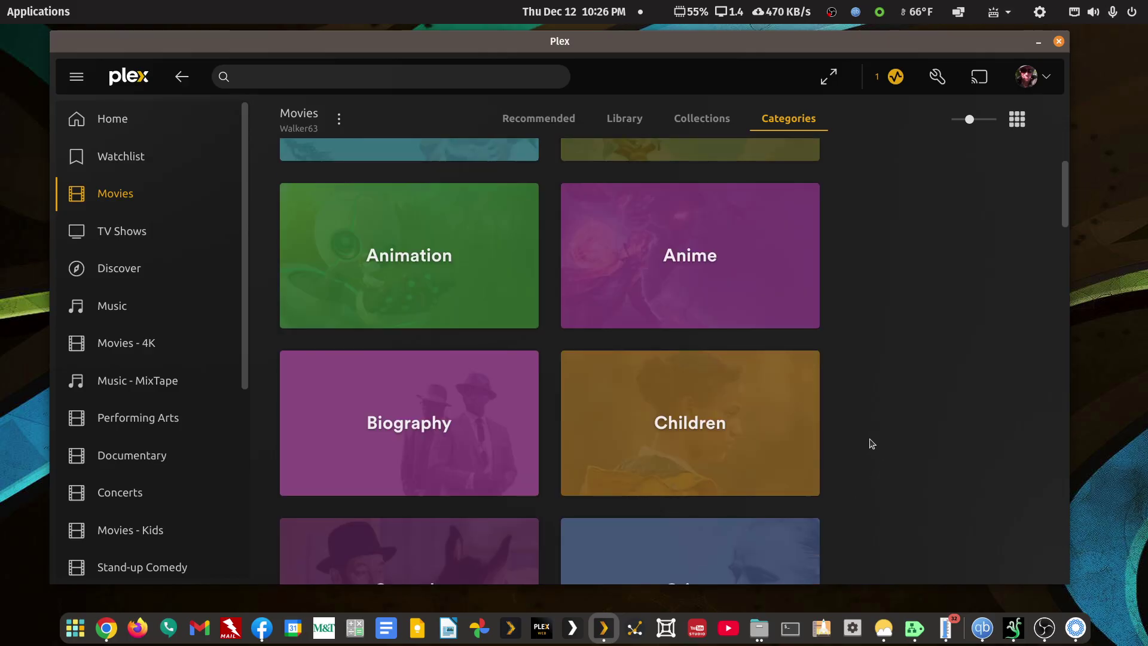
scroll(870, 443, "down", 12)
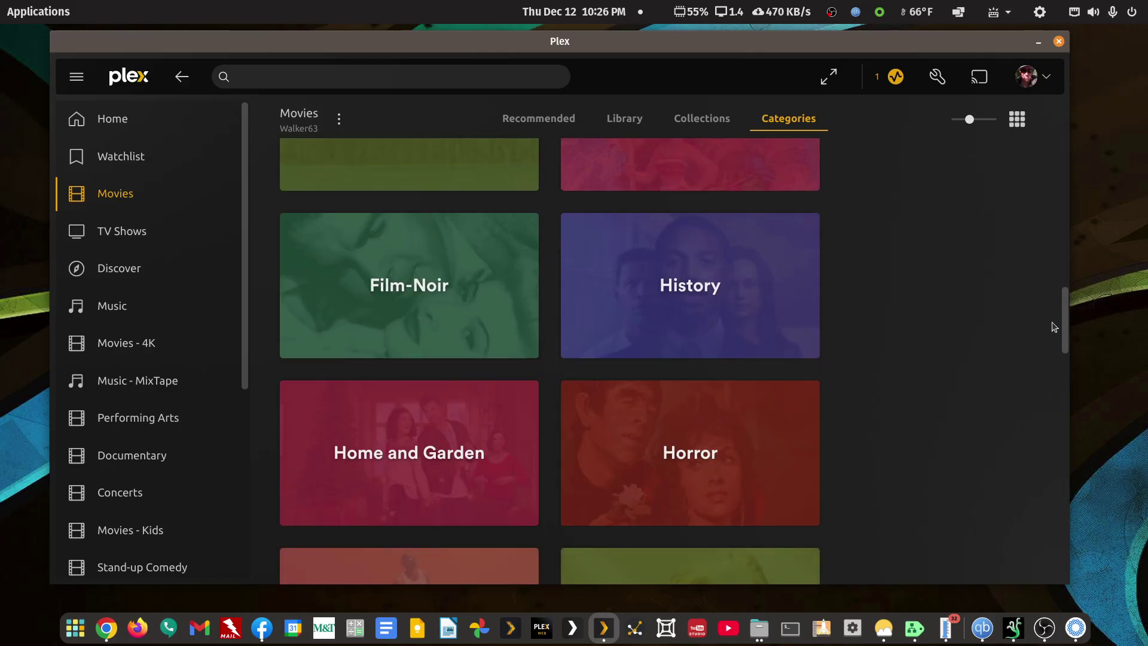
left_click_drag(1063, 326, 1029, 78)
left_click(741, 241)
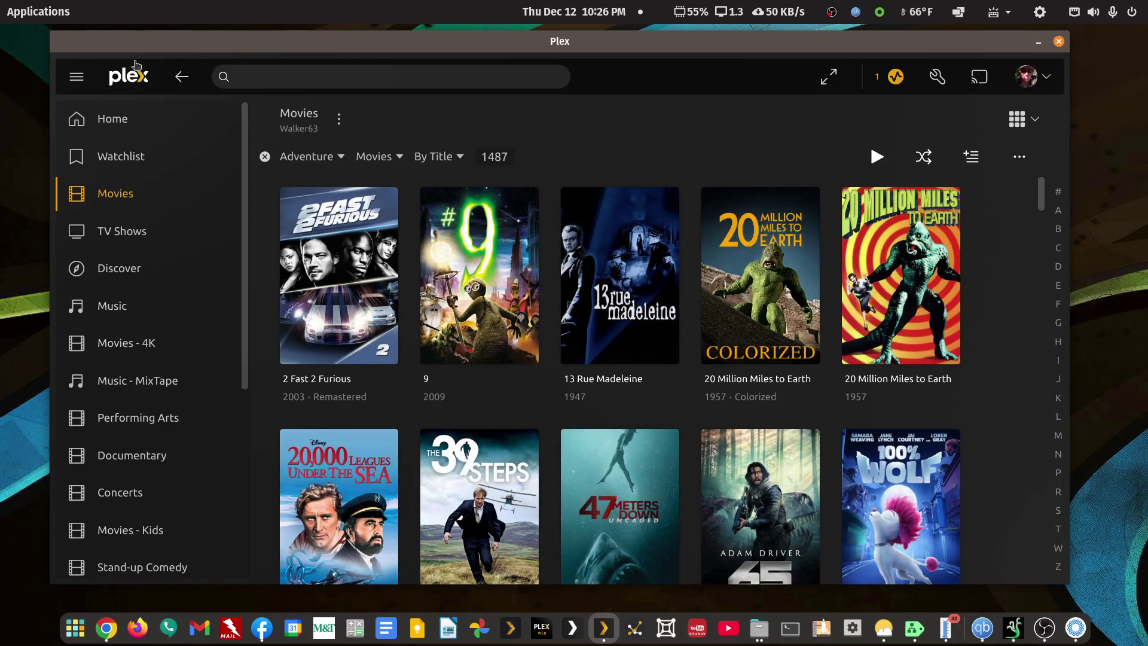
left_click(176, 82)
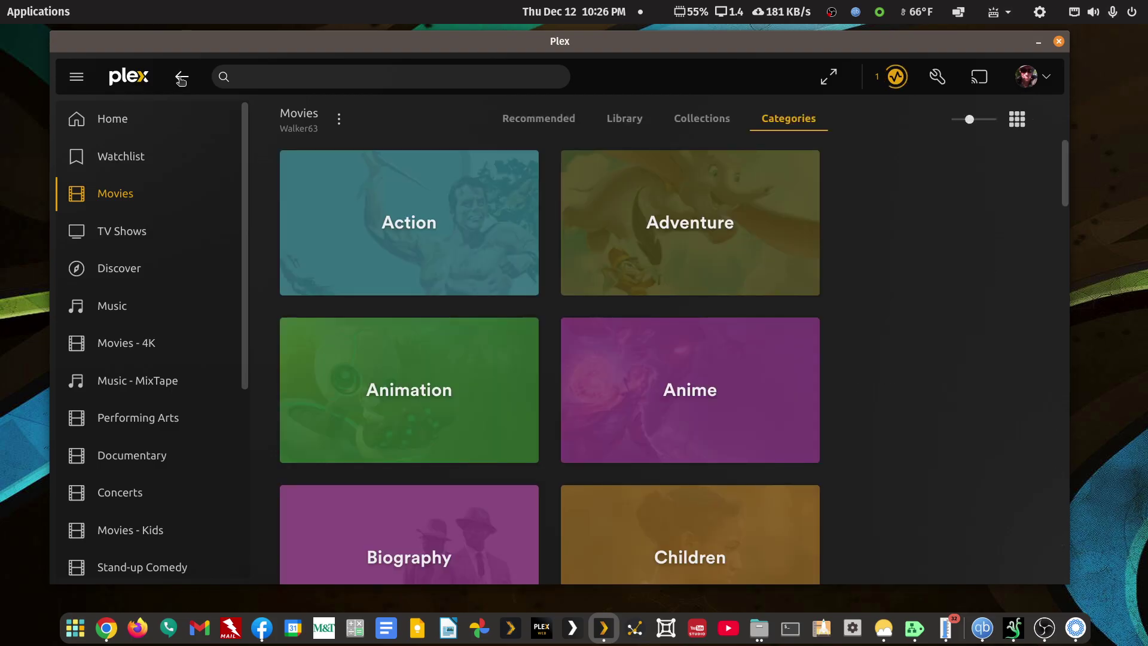
View the Movies library's collections, then show its full title listing.
left_click(702, 122)
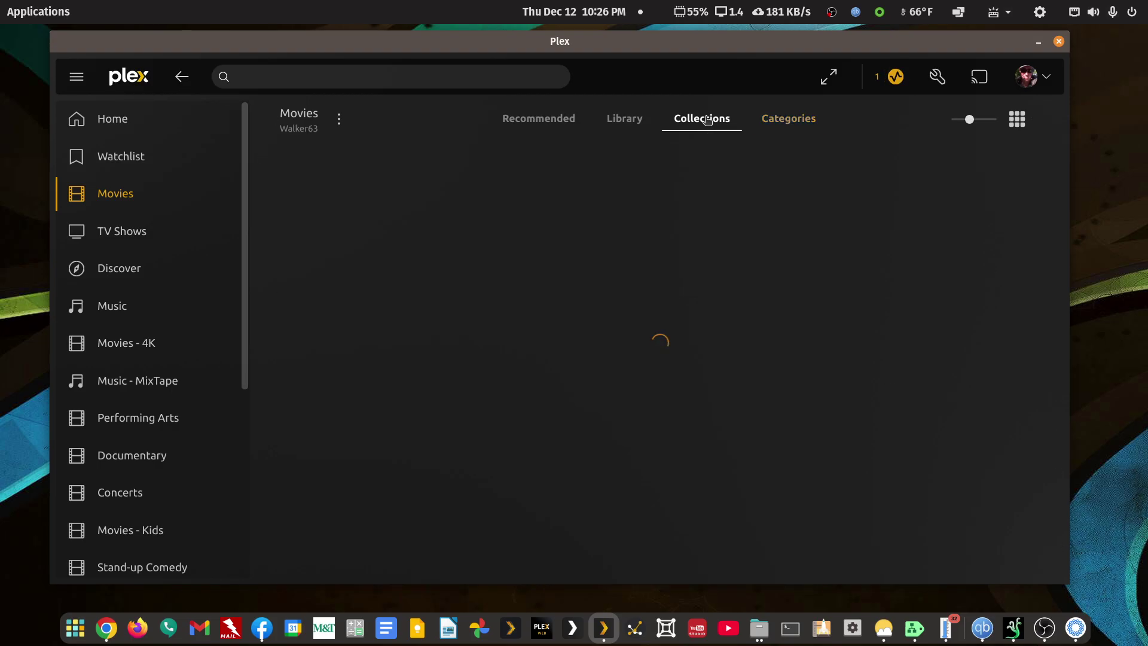
mouse_move(1039, 157)
left_mouse_down()
mouse_move(1037, 307)
mouse_move(1044, 148)
left_mouse_up()
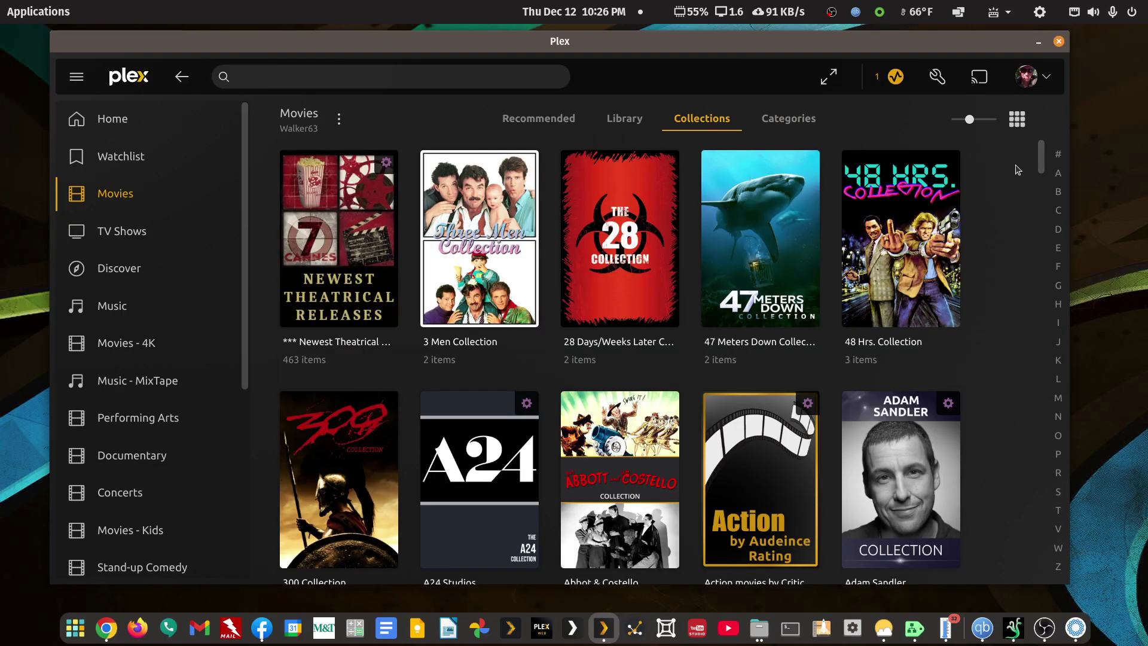
left_click(633, 123)
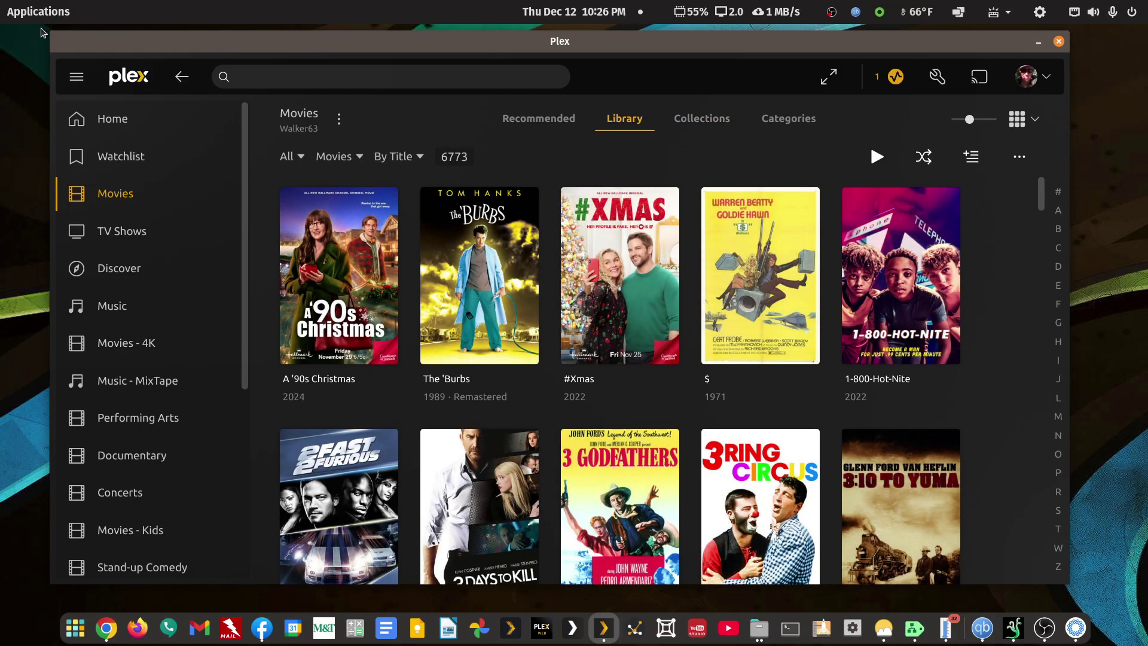
Find TMDB among the installed applications and launch it.
left_click(27, 12)
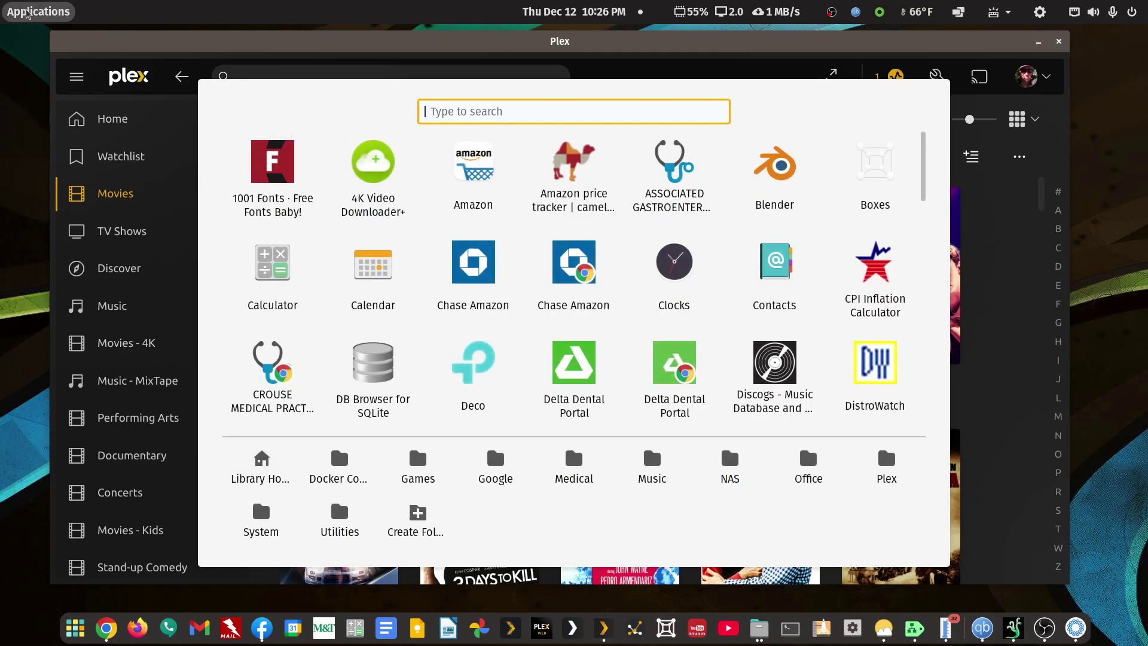
type("tm")
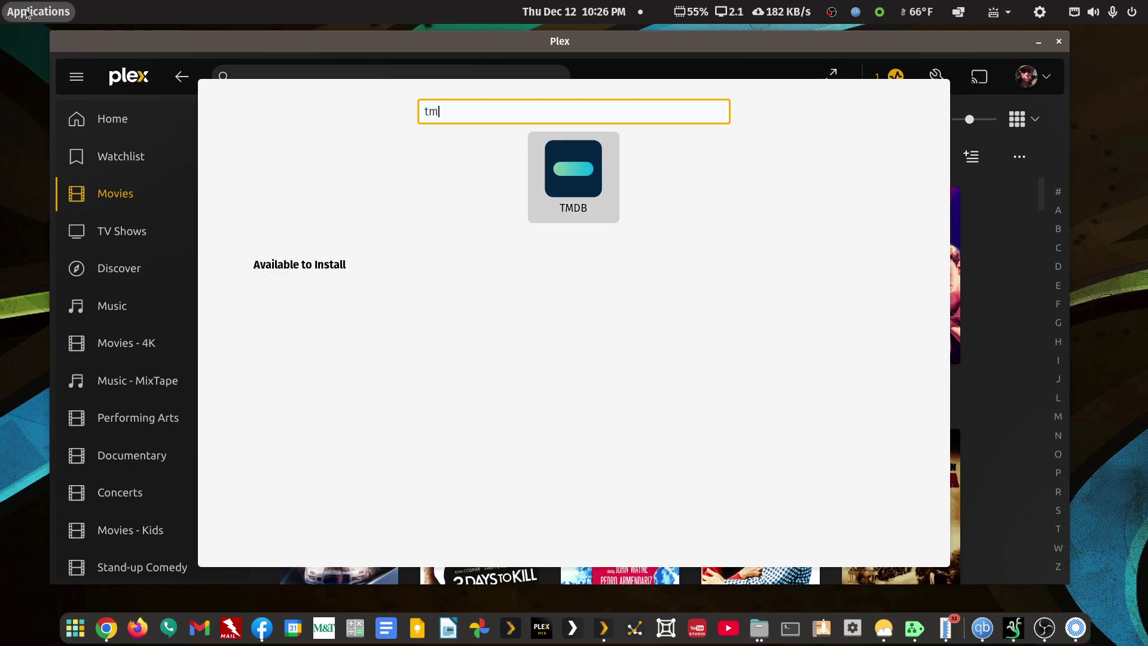
type("db")
left_click(591, 185)
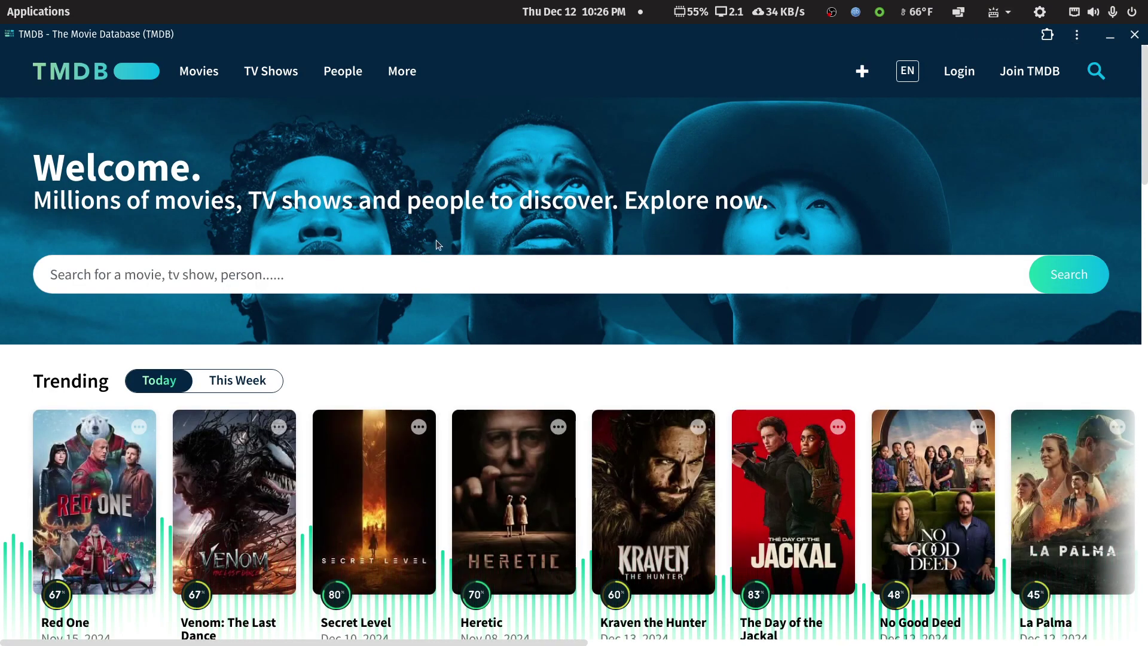
Search TMDB for "back to the future", open the Back to the Future Collection and look through its movies.
left_click(415, 285)
type("back to the future")
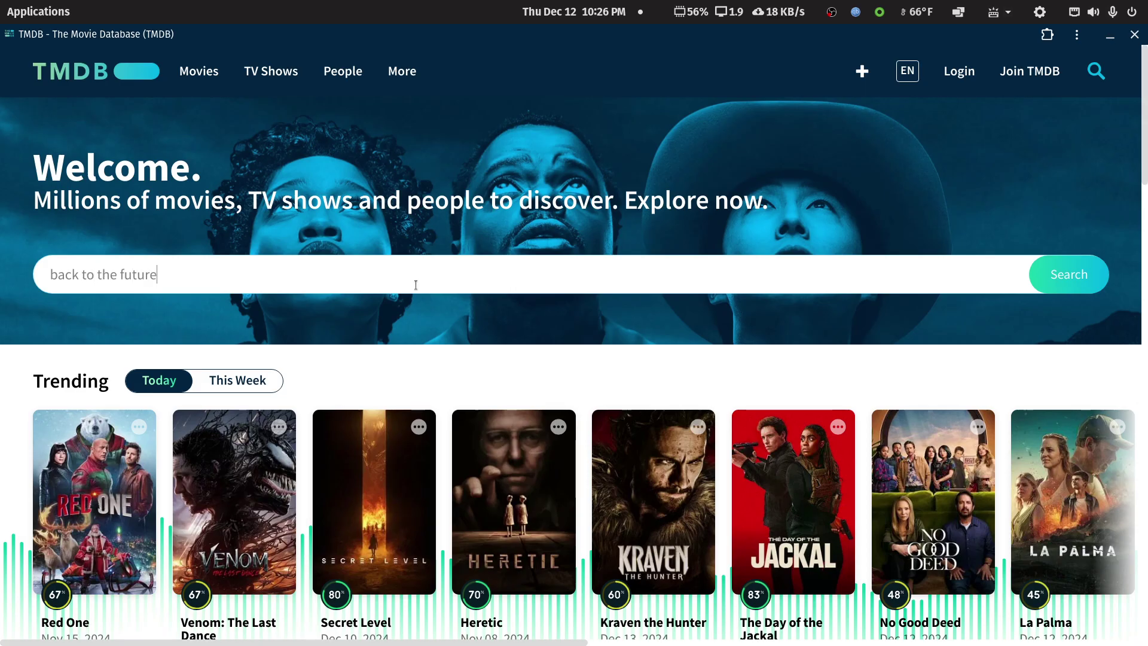
key("Return")
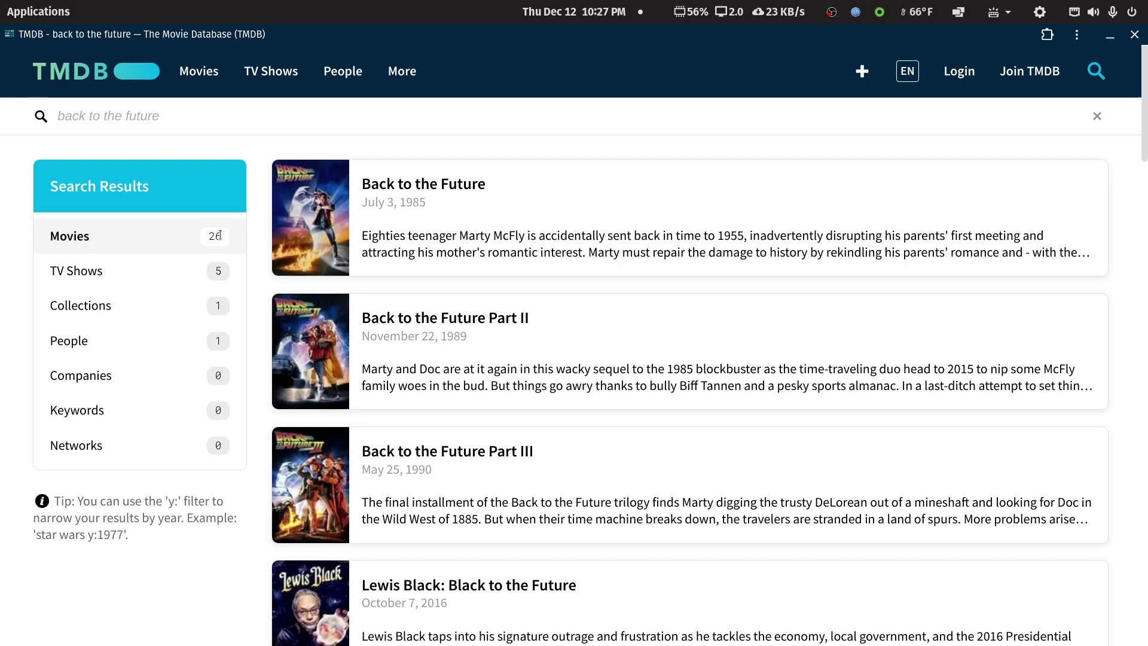
left_click(97, 309)
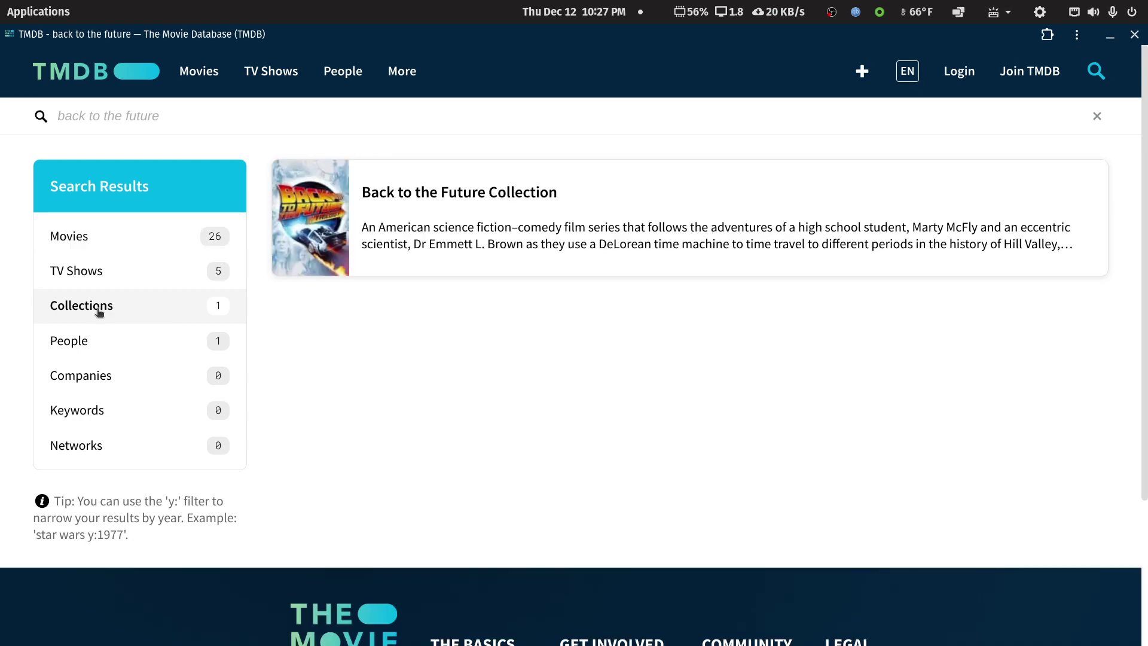
left_click(457, 192)
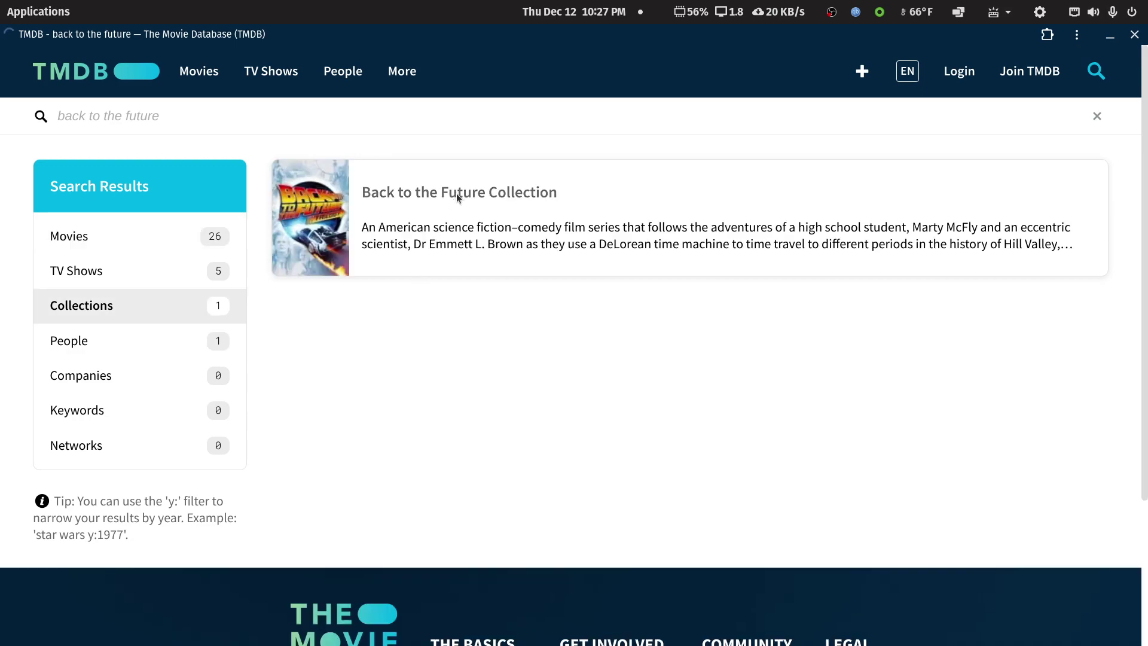
scroll(456, 409, "down", 15)
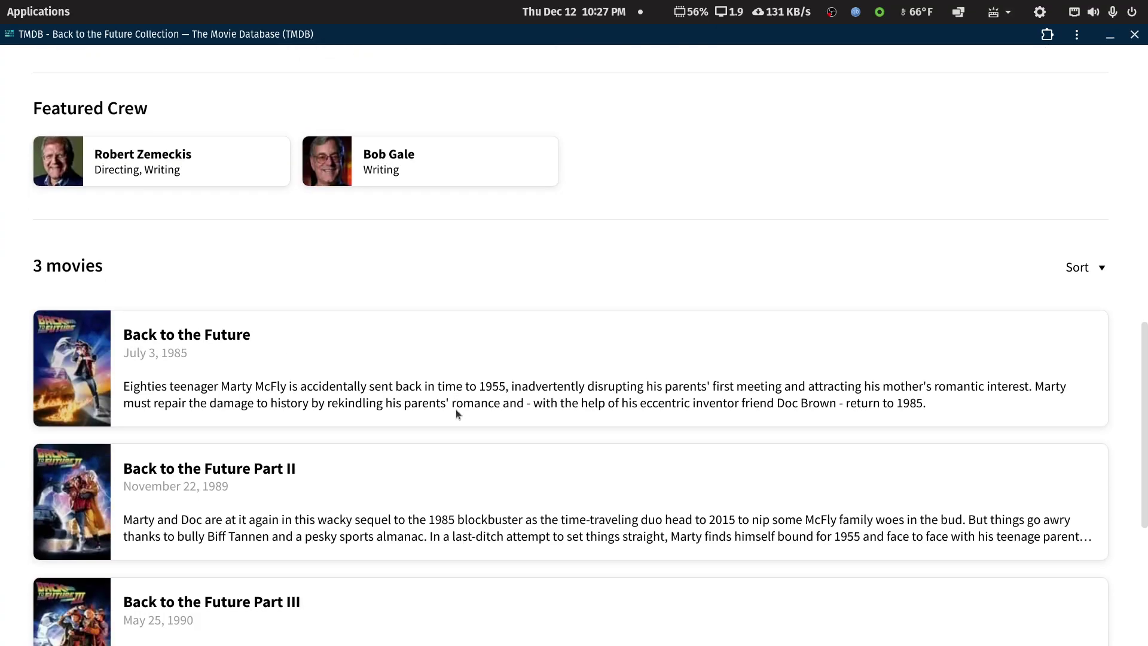
scroll(456, 409, "down", 1)
scroll(456, 409, "up", 1)
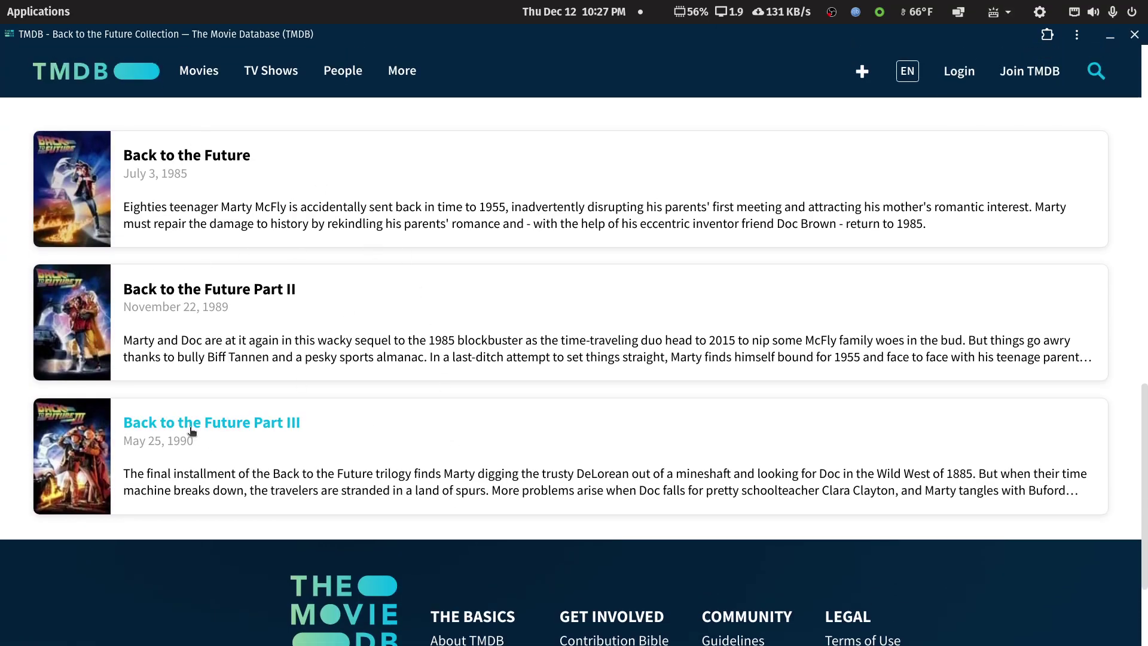
Open the 1985 Back to the Future movie page and find the section showing which collection it belongs to.
left_click(189, 154)
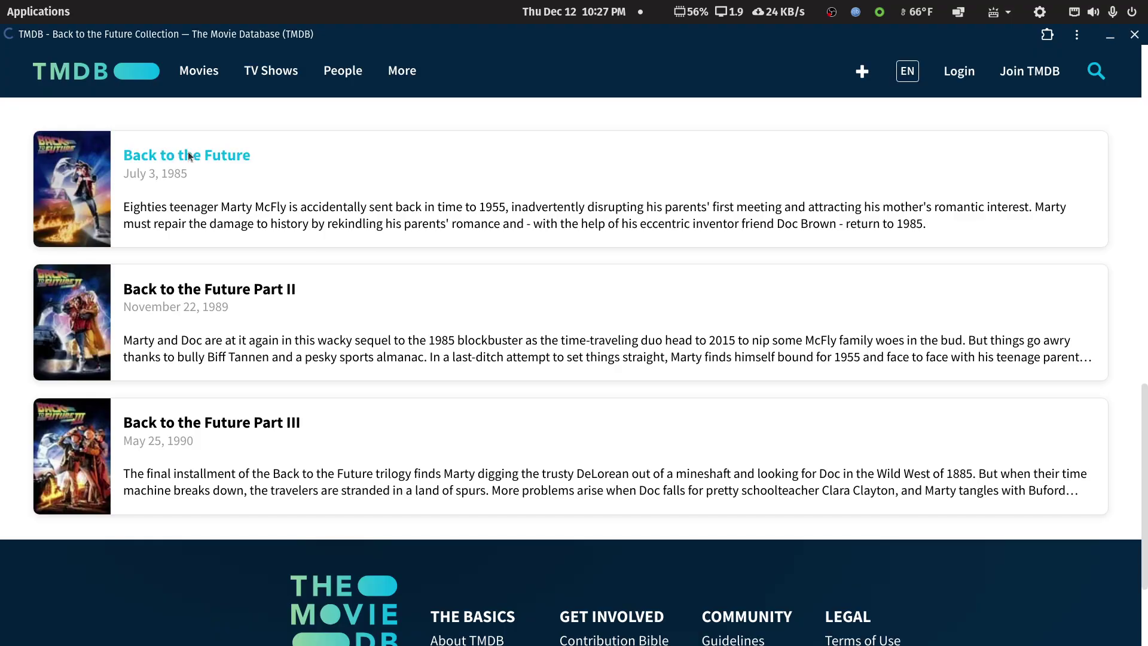
scroll(522, 386, "down", 15)
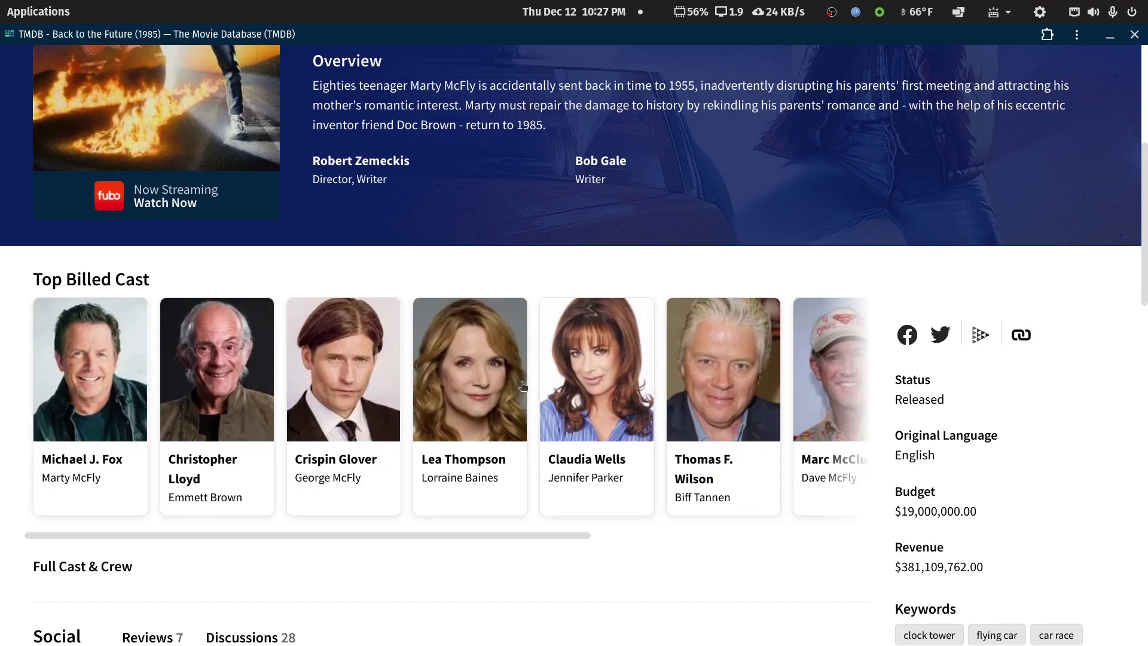
scroll(522, 386, "down", 7)
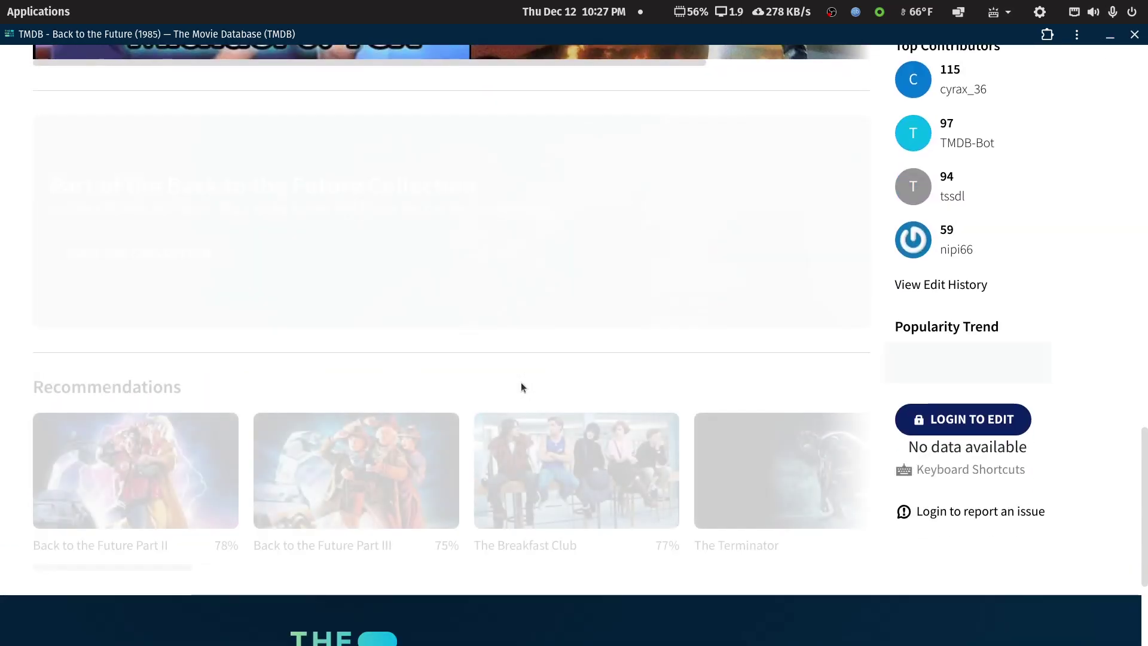
scroll(520, 386, "up", 4)
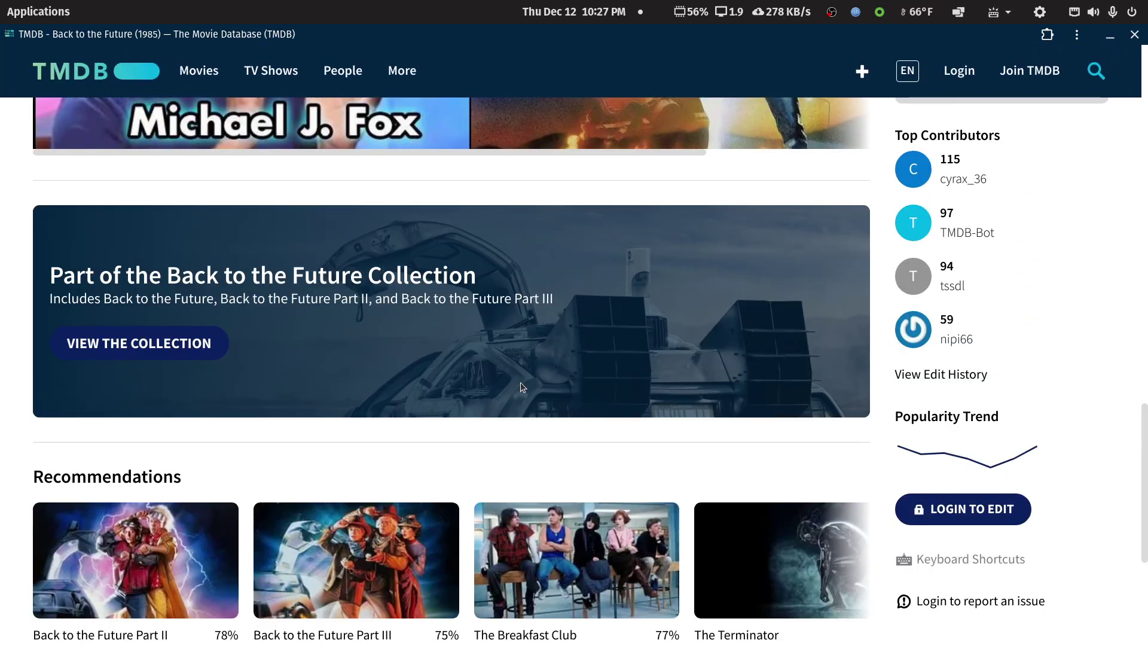
Open the collection linked from the movie page and review the films it includes.
left_click(88, 359)
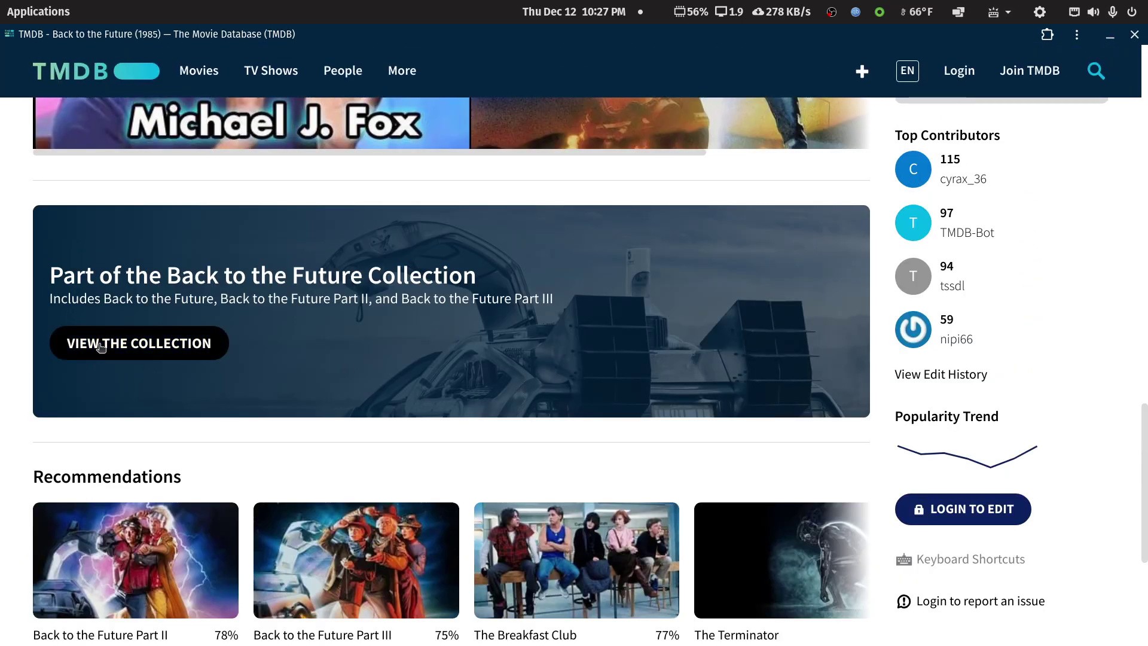
scroll(455, 512, "down", 4)
scroll(456, 517, "down", 9)
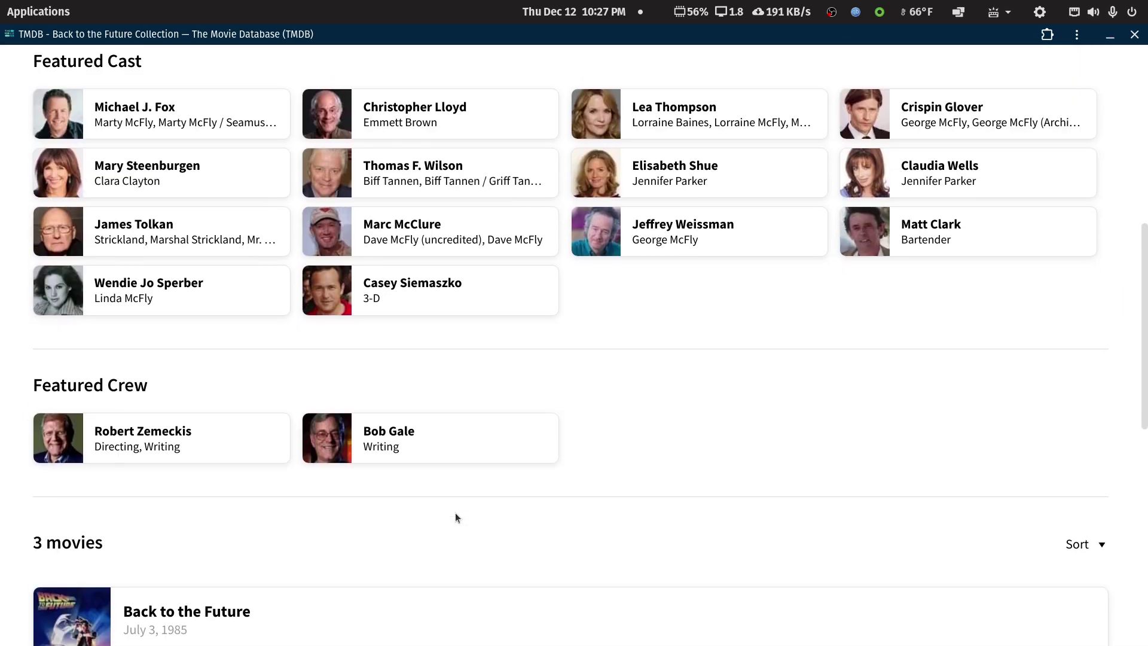
scroll(456, 517, "up", 1)
scroll(455, 517, "down", 3)
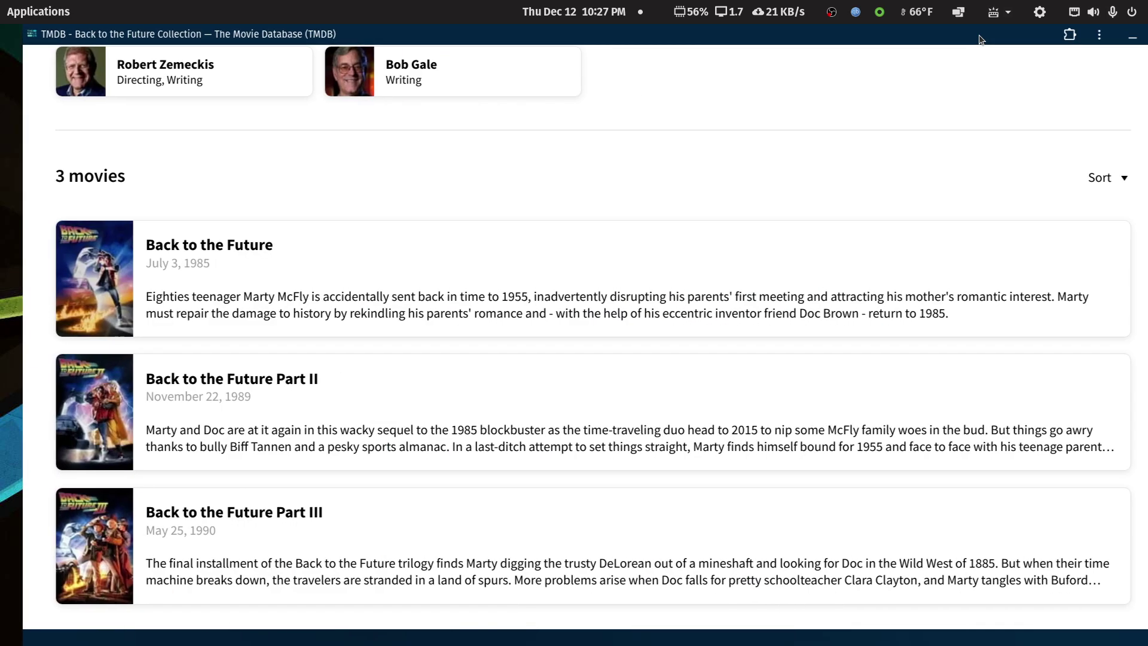
Minimize TMDB to return to Plex and open the Movies library for editing.
key("alt+Tab")
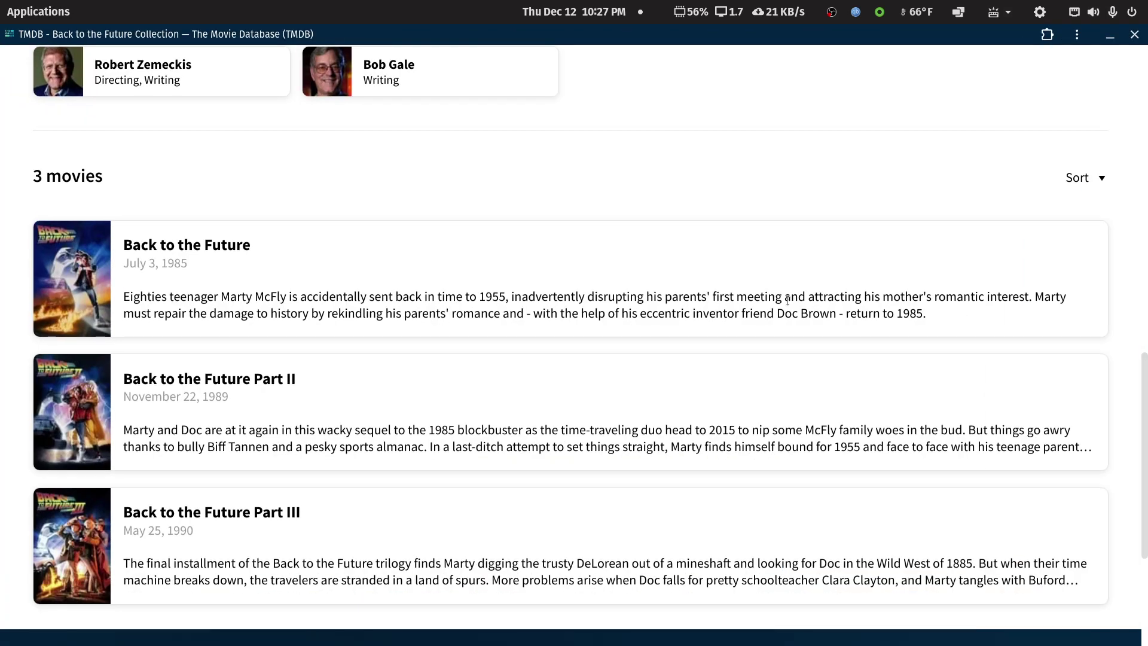
left_click(1111, 37)
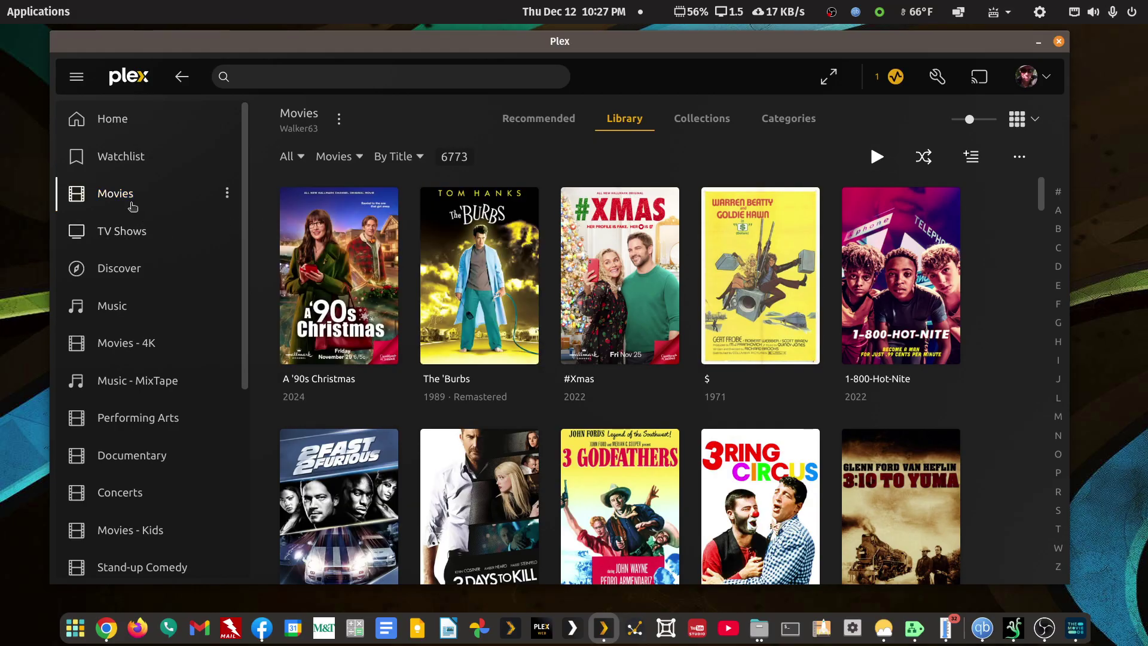
left_click(217, 192)
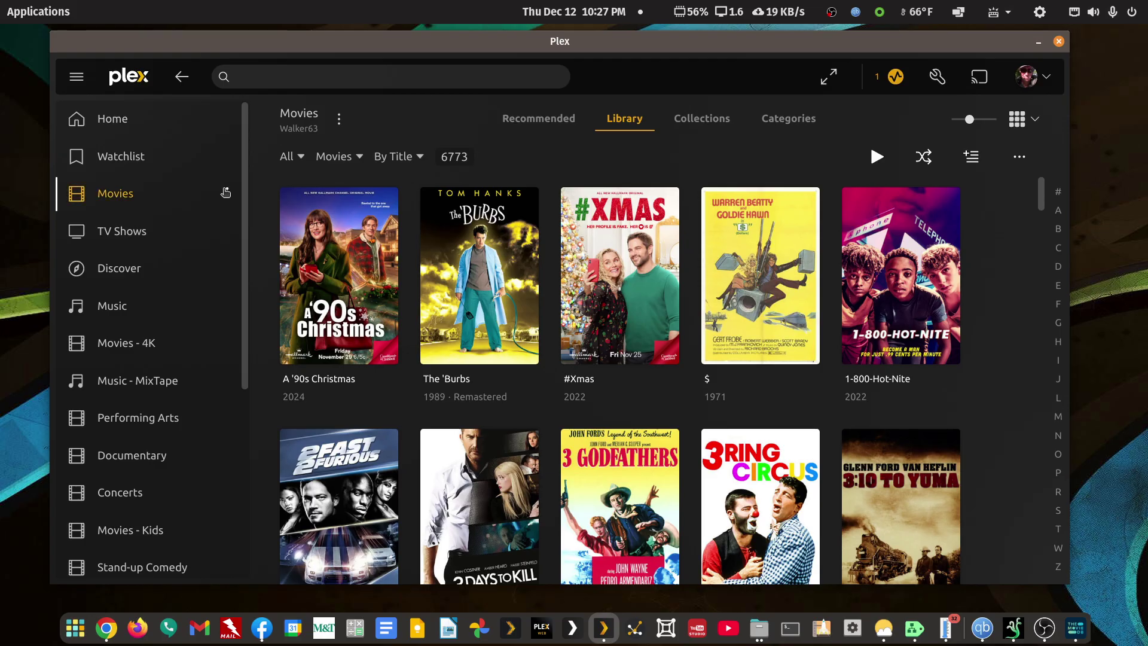
left_click(339, 123)
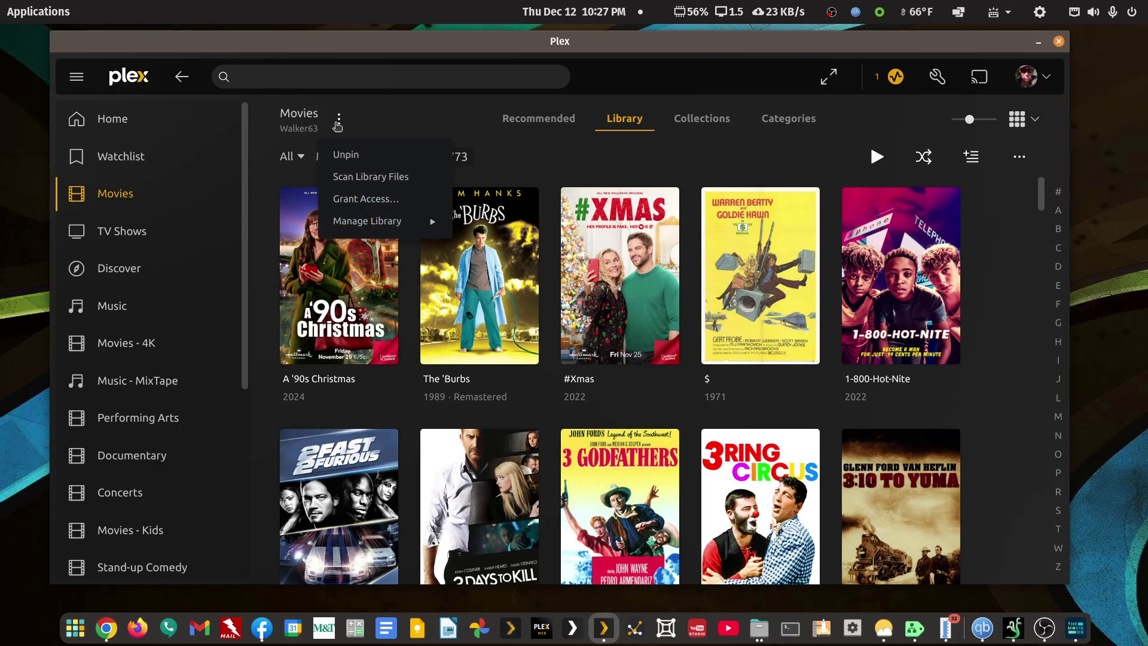
mouse_move(356, 232)
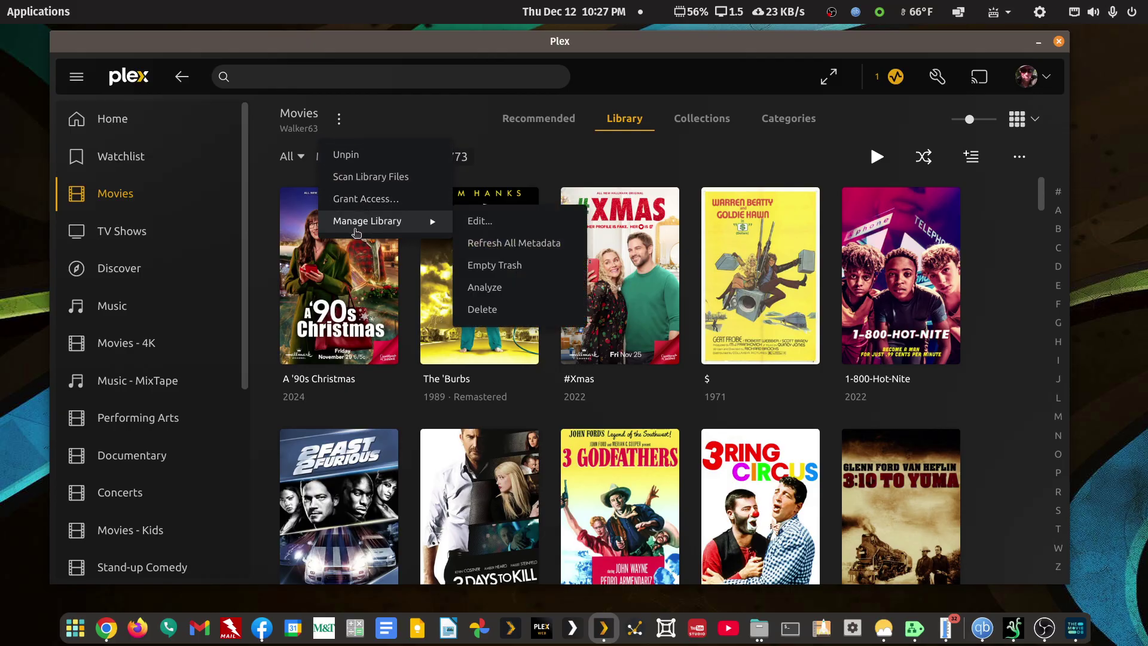
left_click(479, 221)
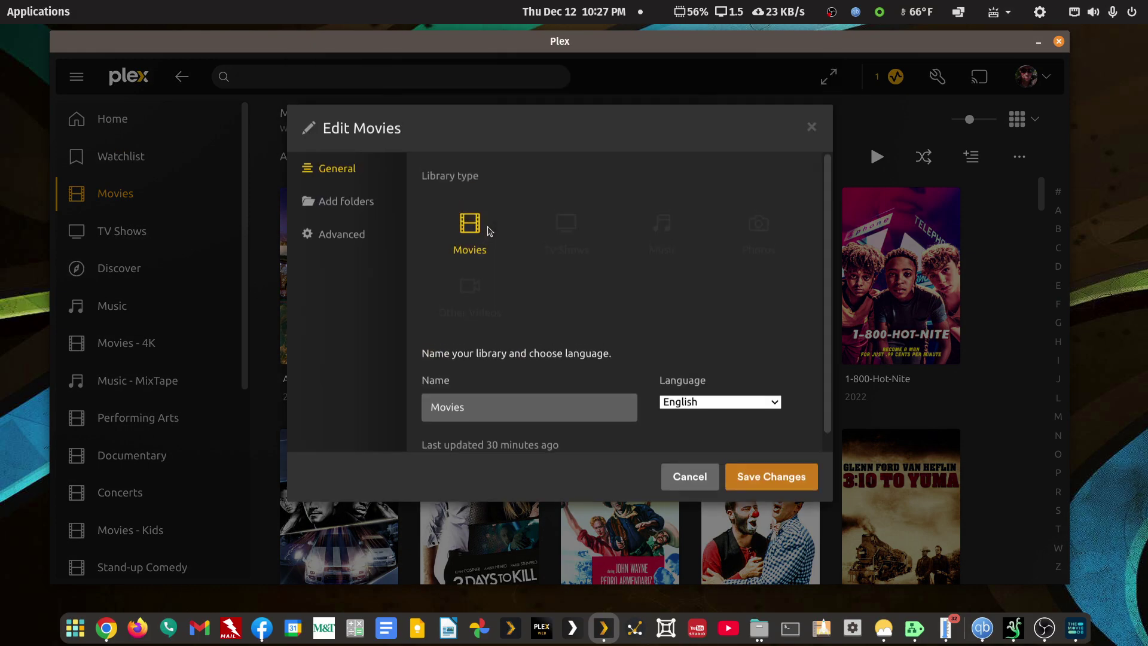
Examine the available options for Minimum automatic collection size in the Movies library's advanced settings.
left_click(351, 244)
scroll(614, 327, "down", 8)
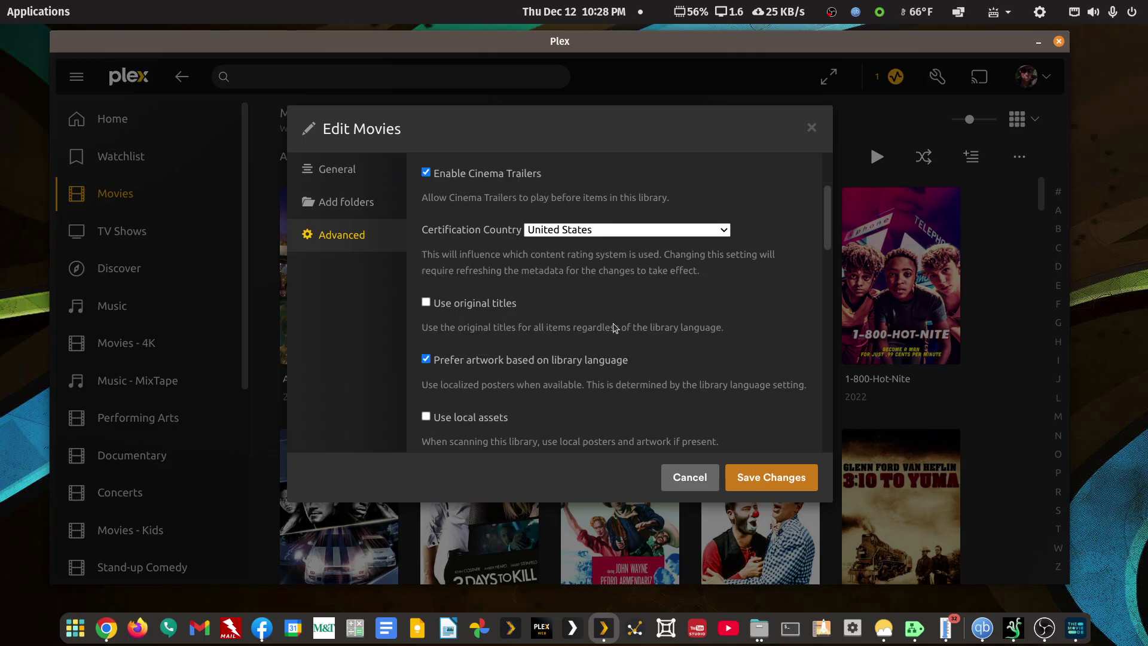
scroll(613, 323, "down", 8)
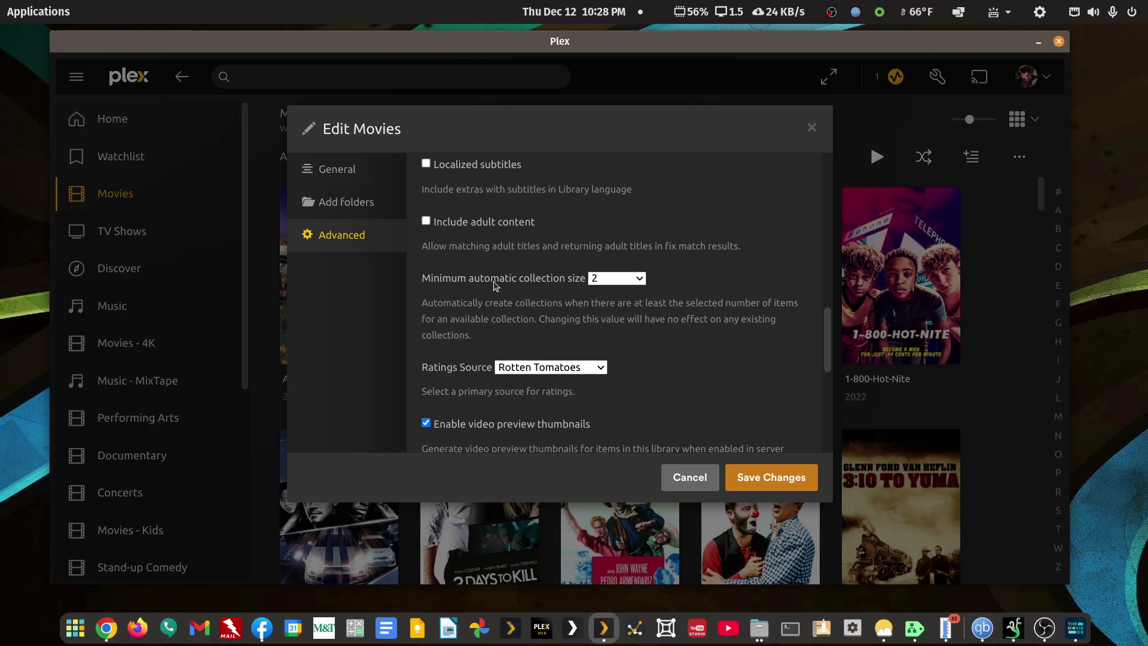
double_click(639, 278)
left_click(639, 280)
left_click(639, 282)
left_click(639, 282)
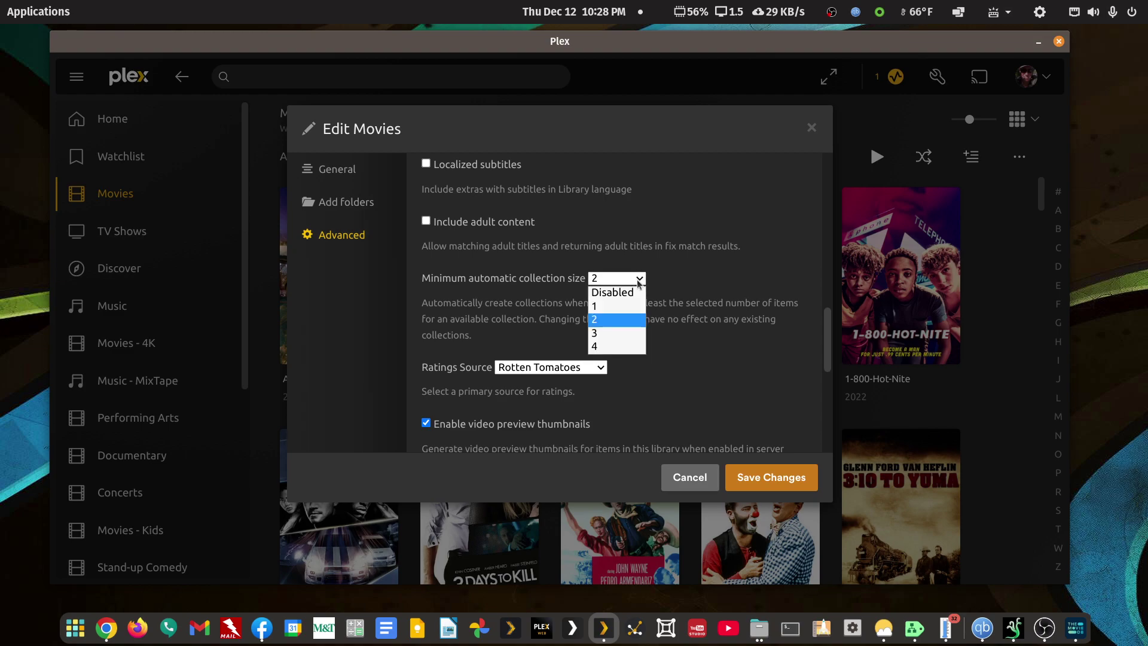
left_click(660, 277)
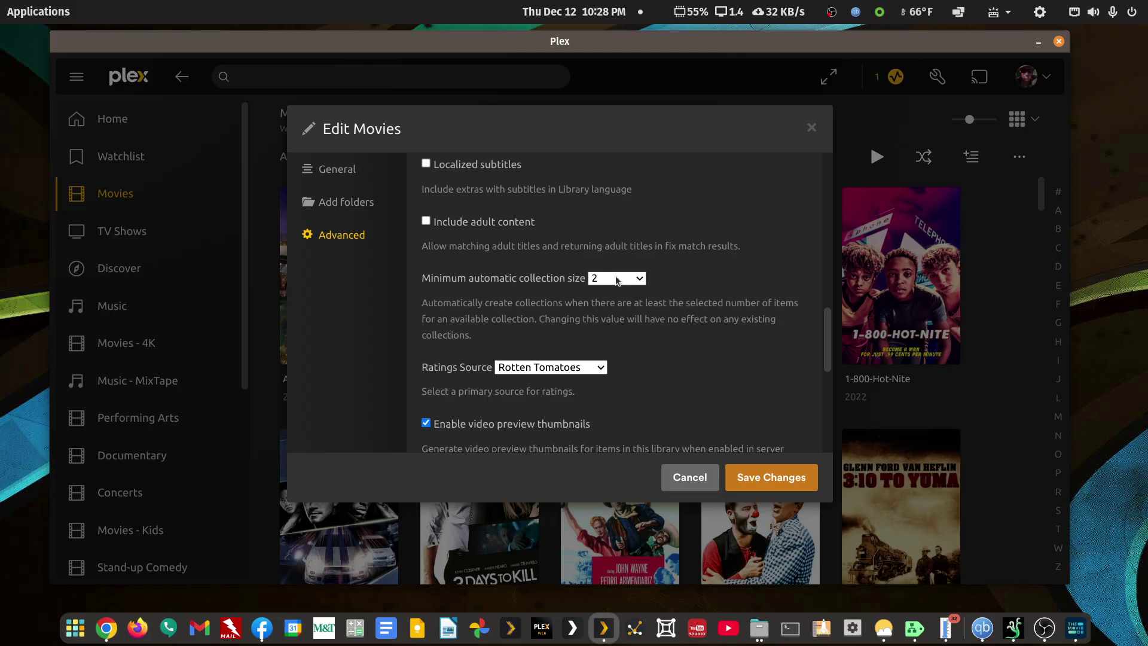
Switch to TMDB, review the Back to the Future Collection overview, and close the TMDB window.
left_click(1085, 640)
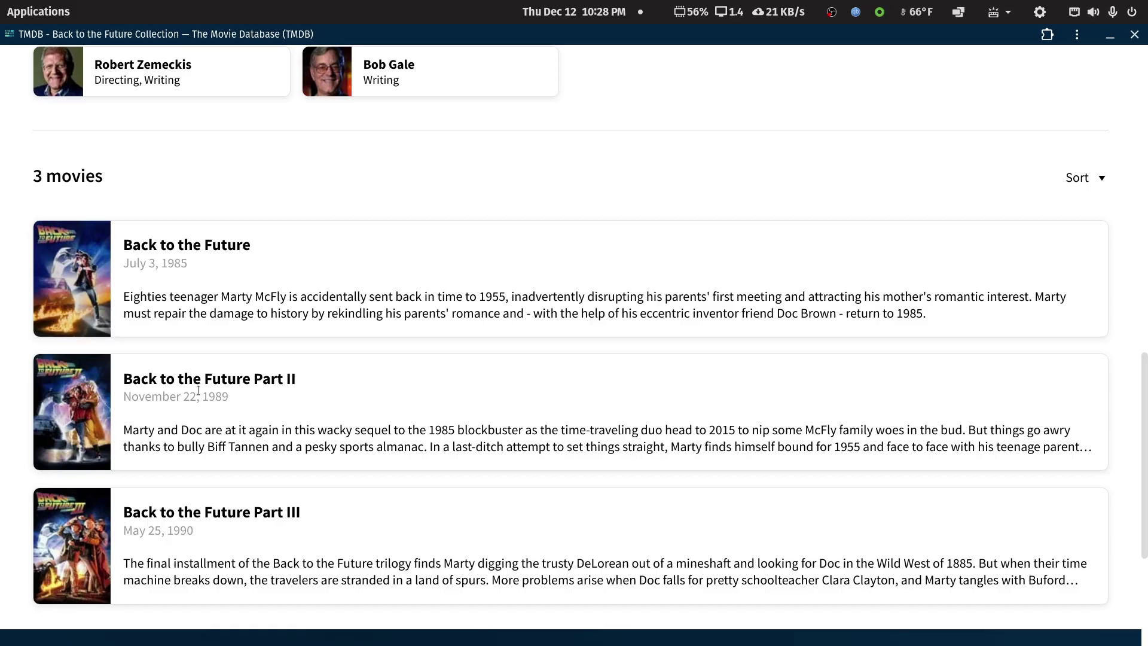
scroll(198, 386, "up", 15)
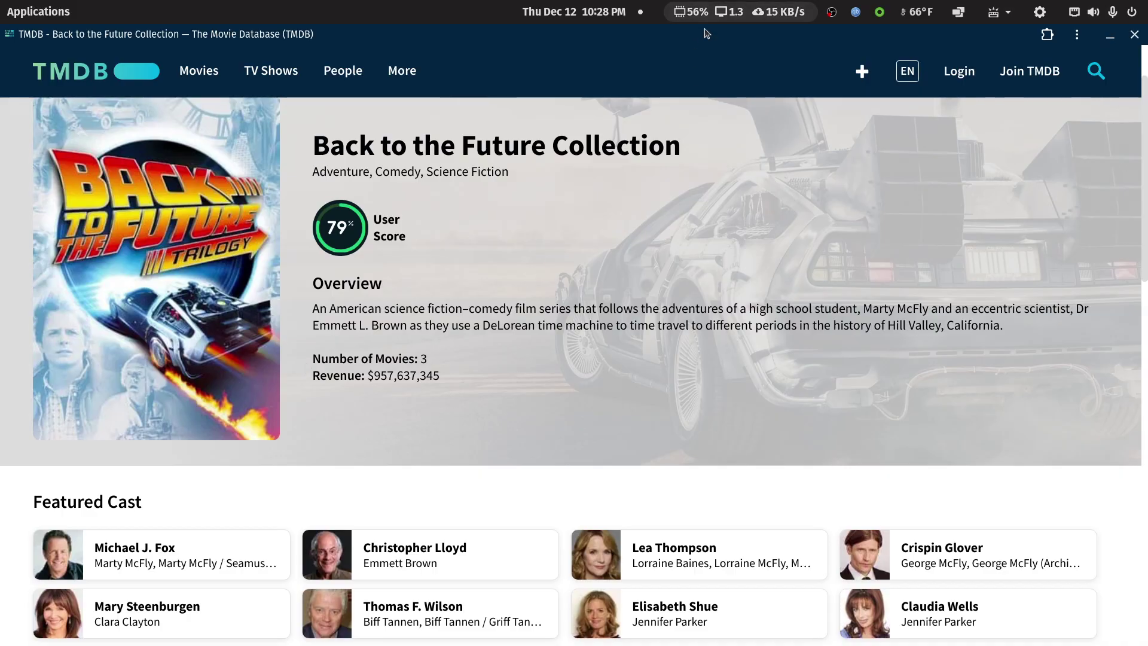
left_click(1136, 35)
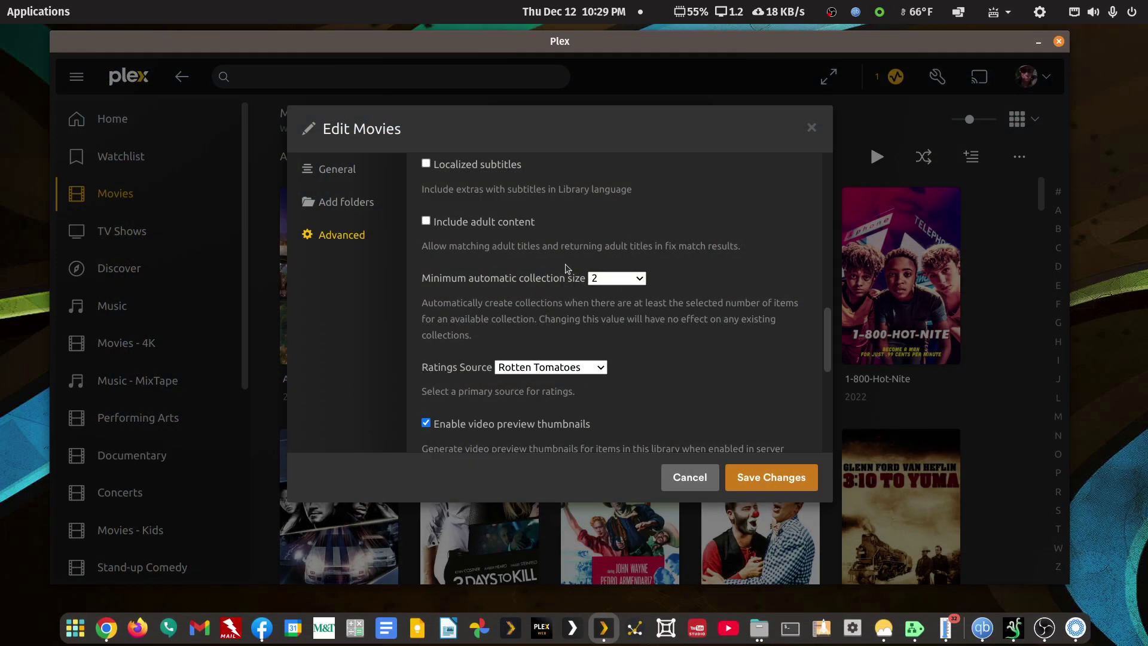
Cancel editing the Movies library and show its management options, including Refresh All Metadata.
left_click(703, 485)
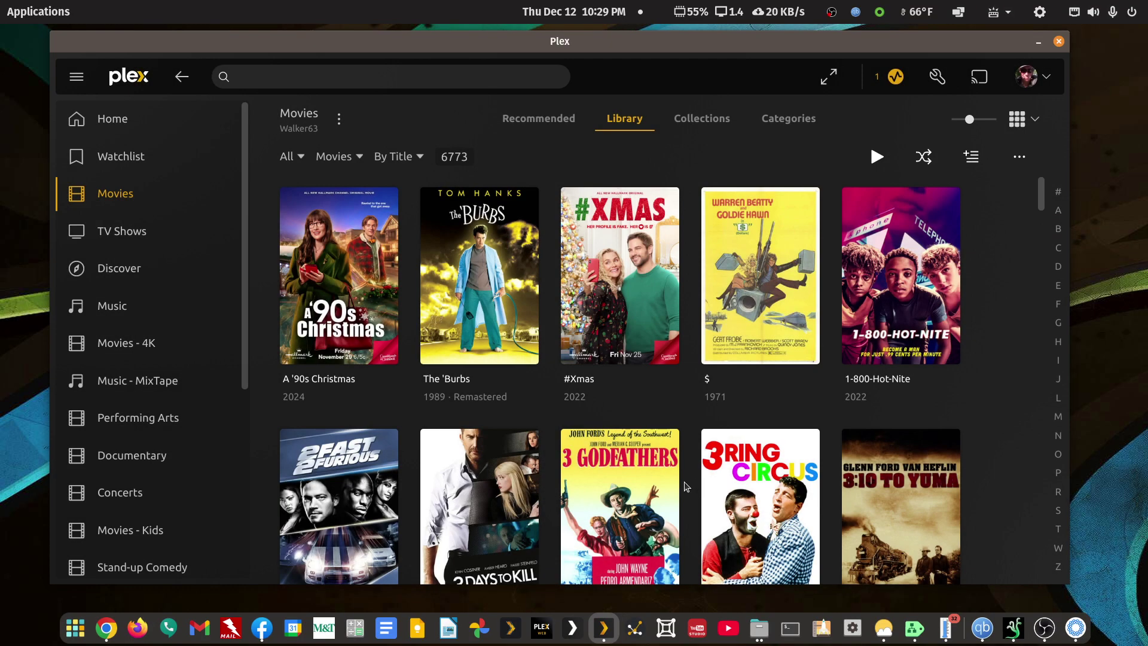
mouse_move(610, 257)
left_click(339, 122)
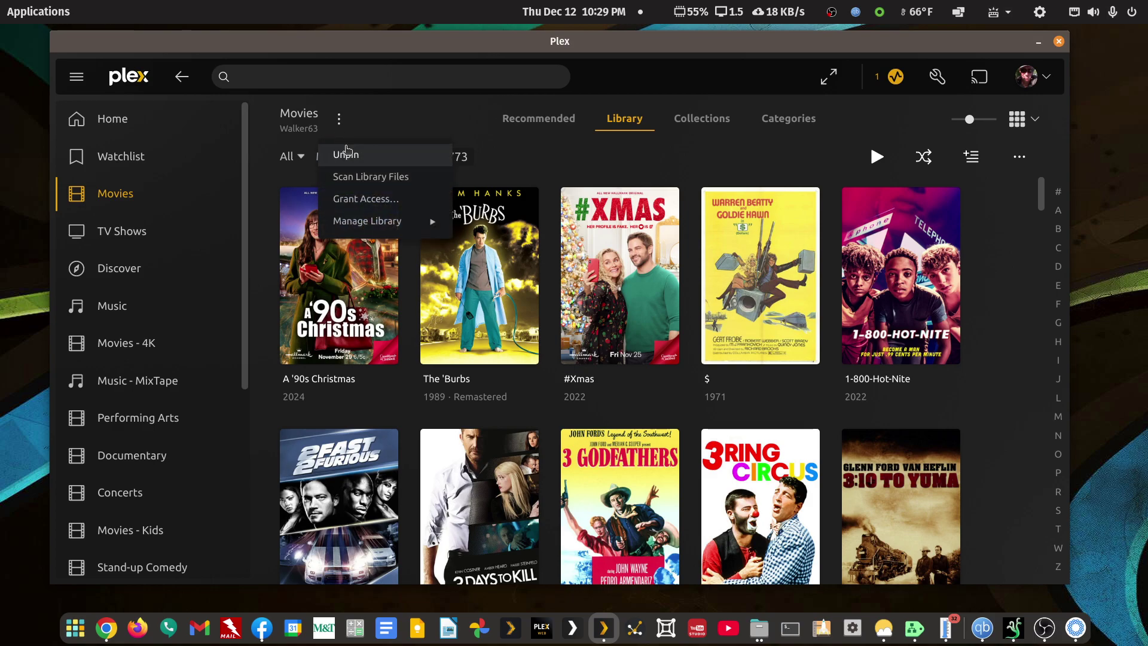
mouse_move(357, 229)
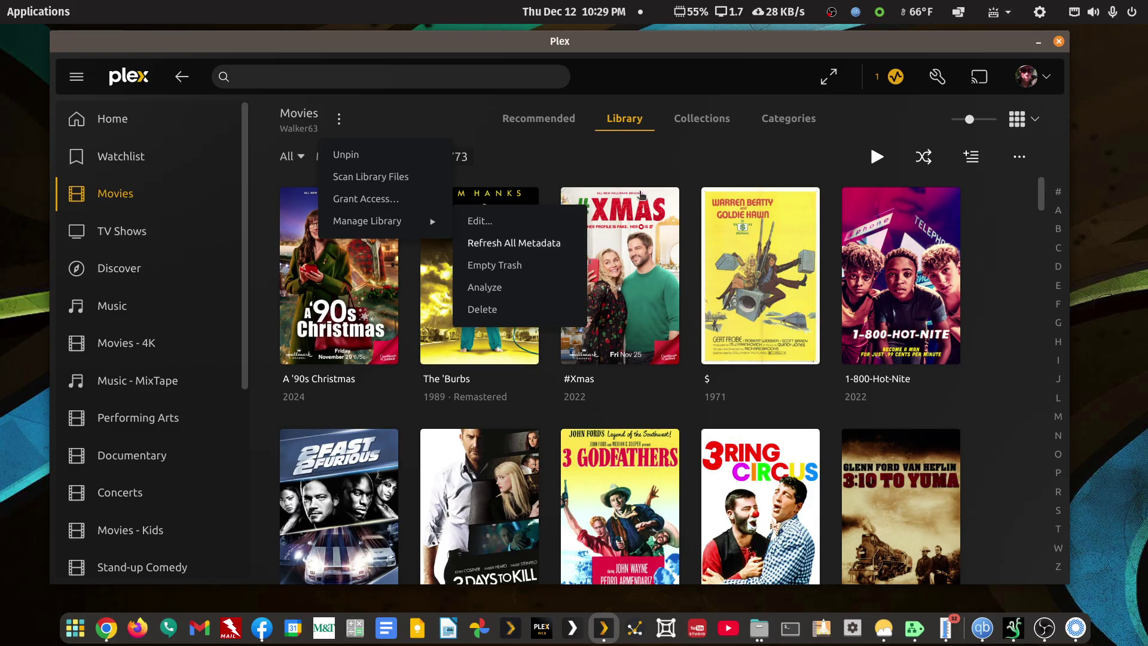
Find the Back to the Future Collection among the movie collections and review its alternative posters without saving any change.
left_click(703, 119)
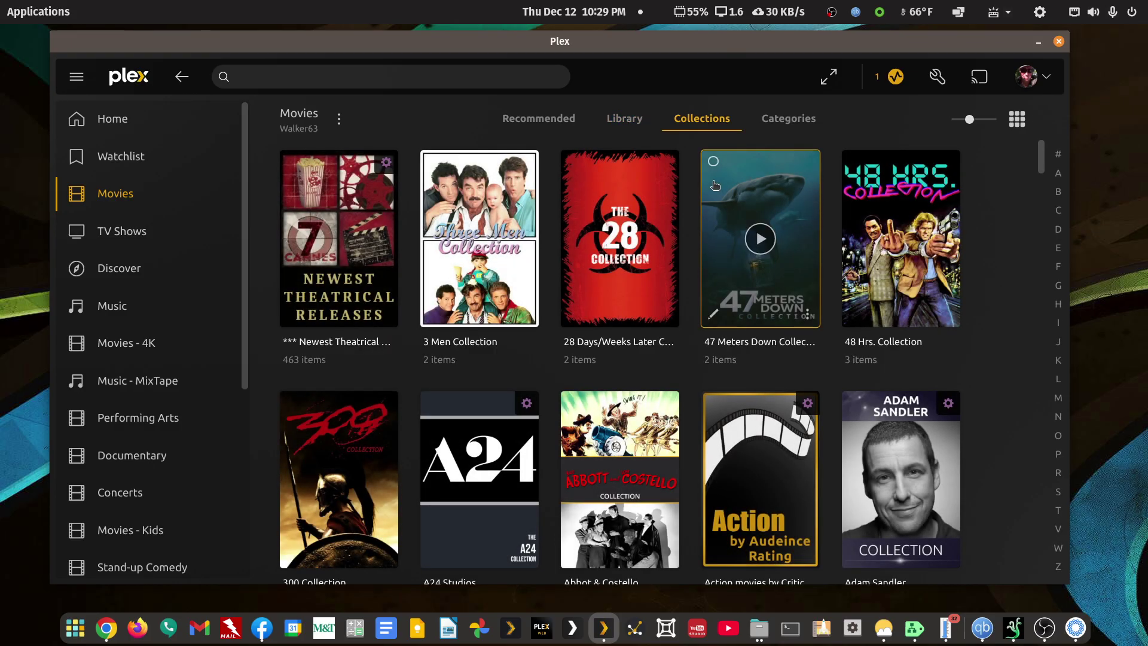
left_click(1058, 191)
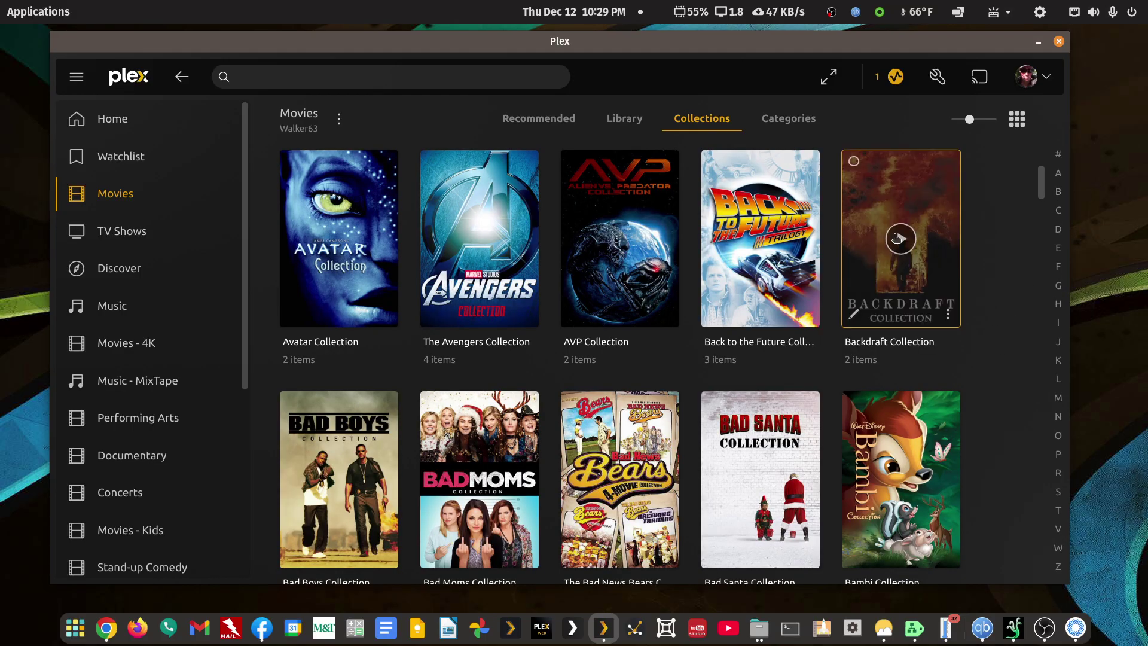
mouse_move(804, 276)
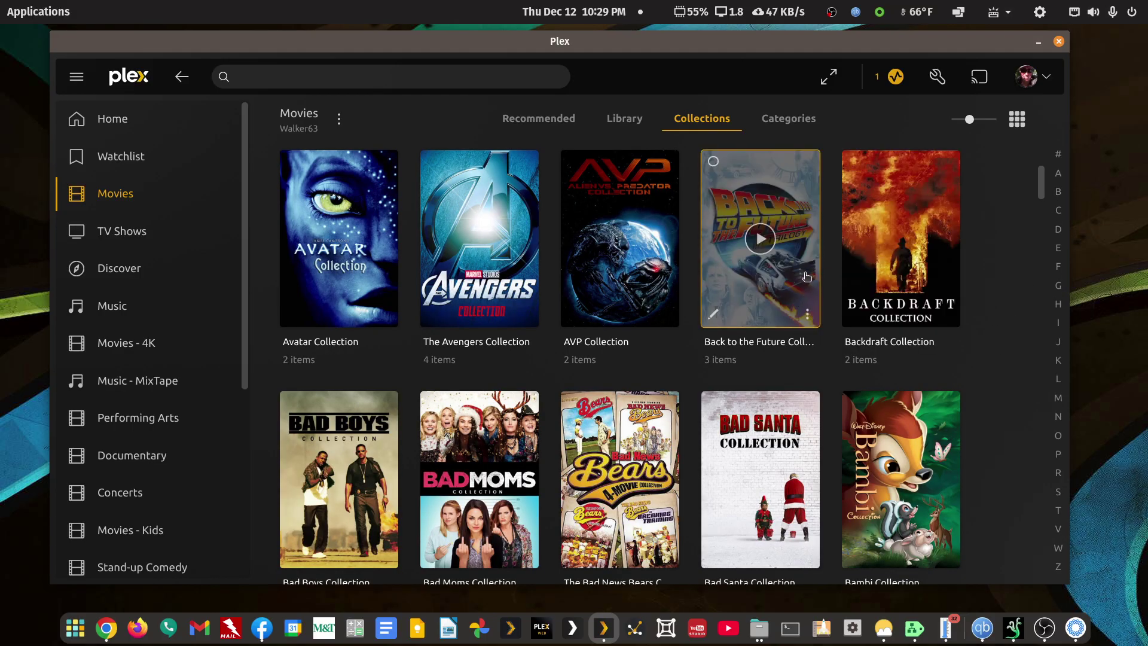
left_click(714, 315)
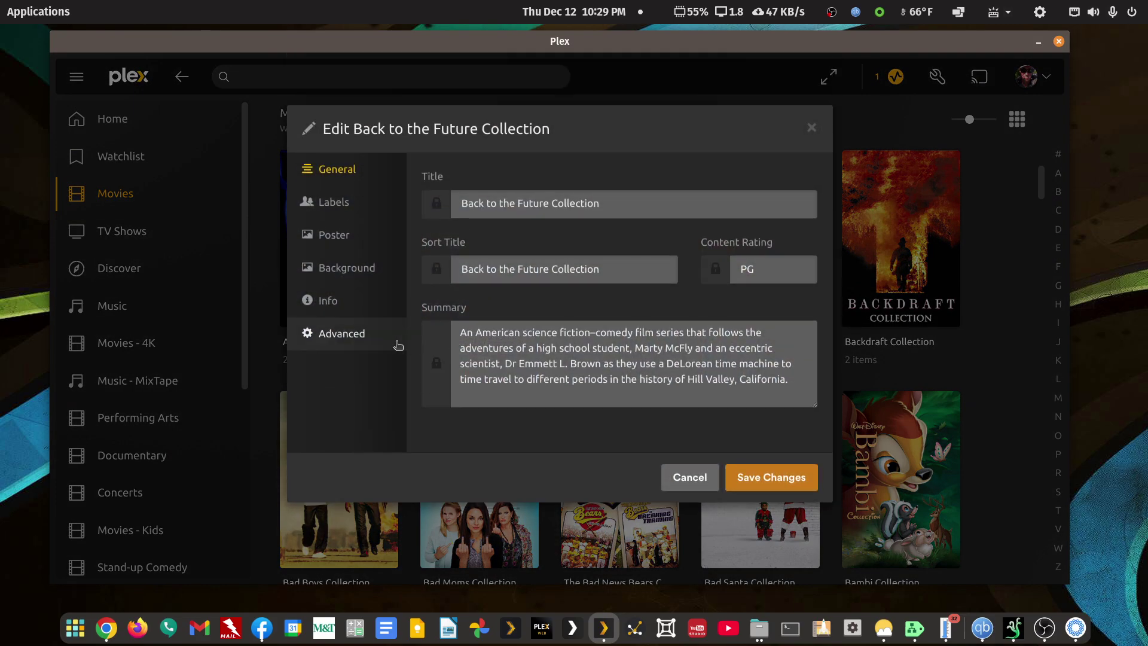
left_click(328, 236)
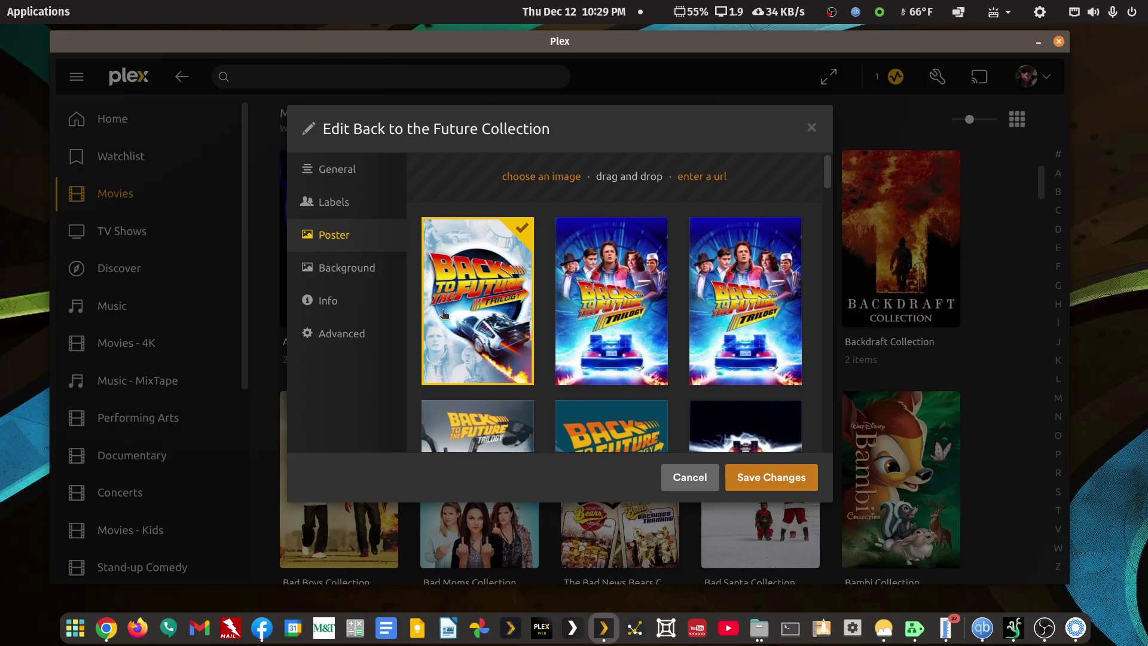
scroll(650, 339, "down", 4)
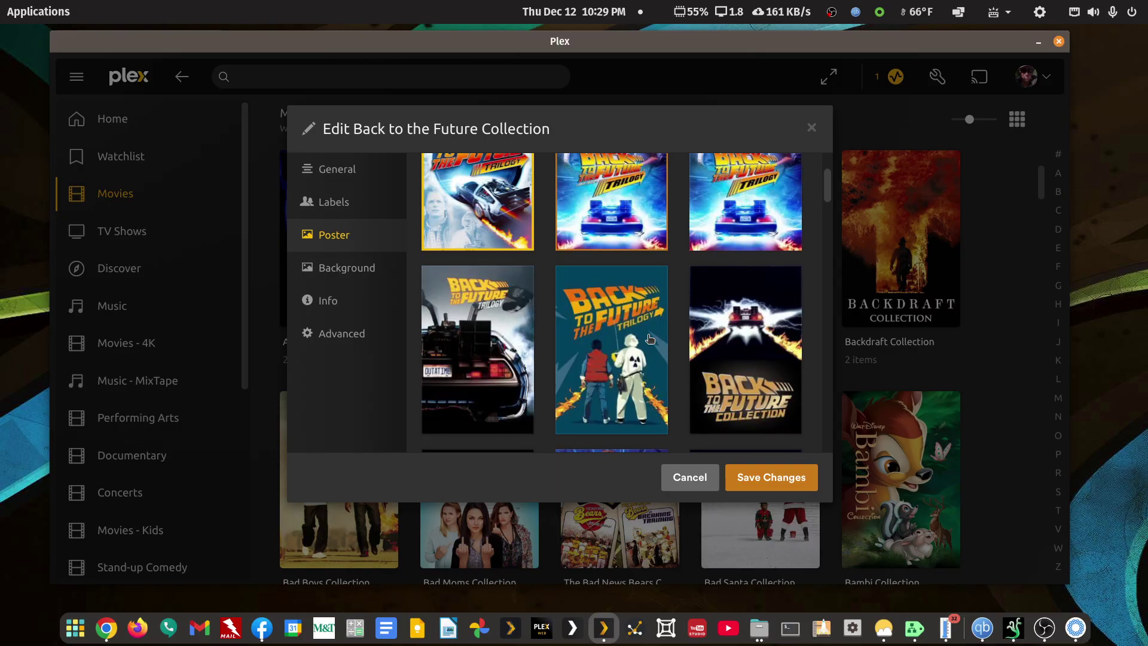
scroll(650, 339, "up", 3)
scroll(650, 340, "up", 1)
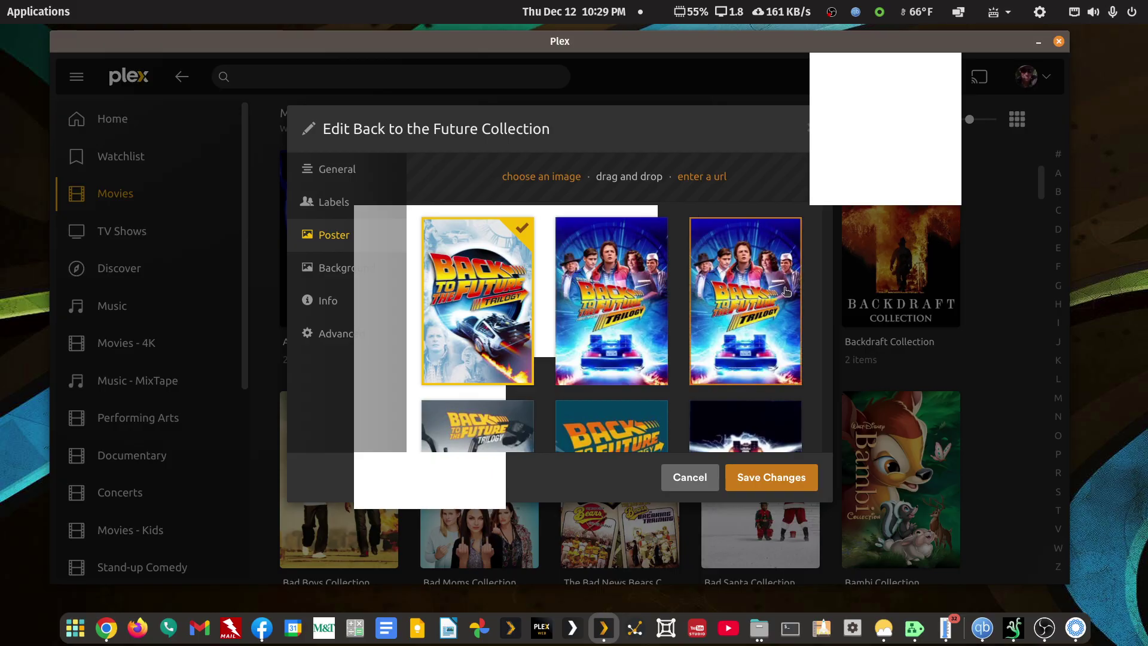
left_click(711, 477)
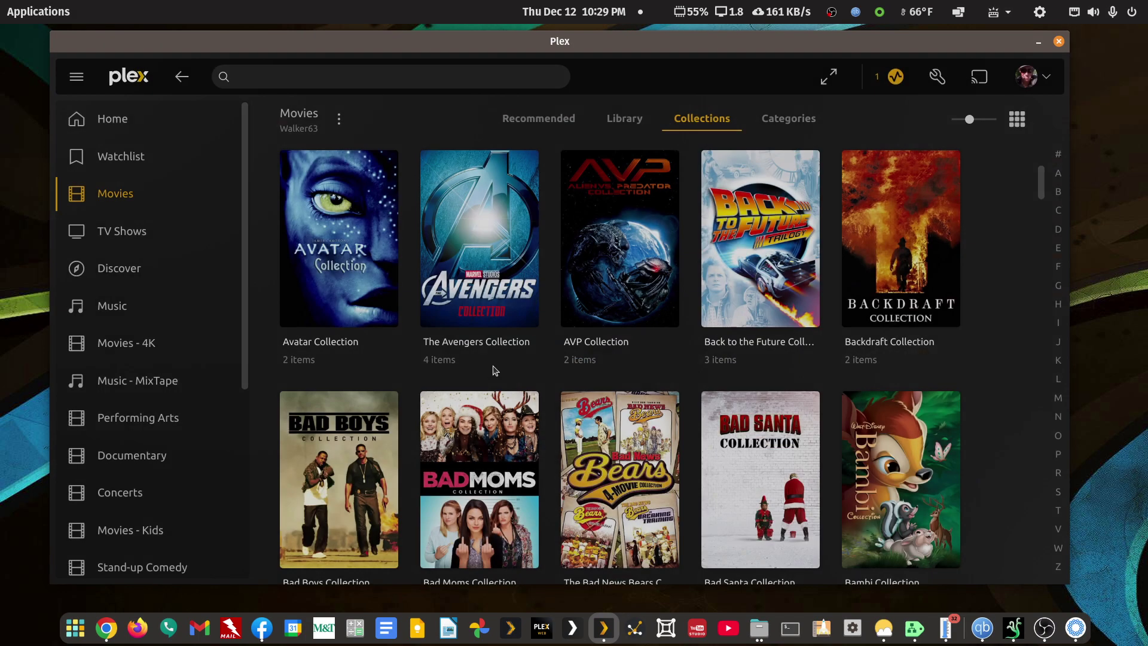
Reopen the Back to the Future Collection for editing, review its background images, and leave without saving.
left_click(714, 314)
left_click(342, 267)
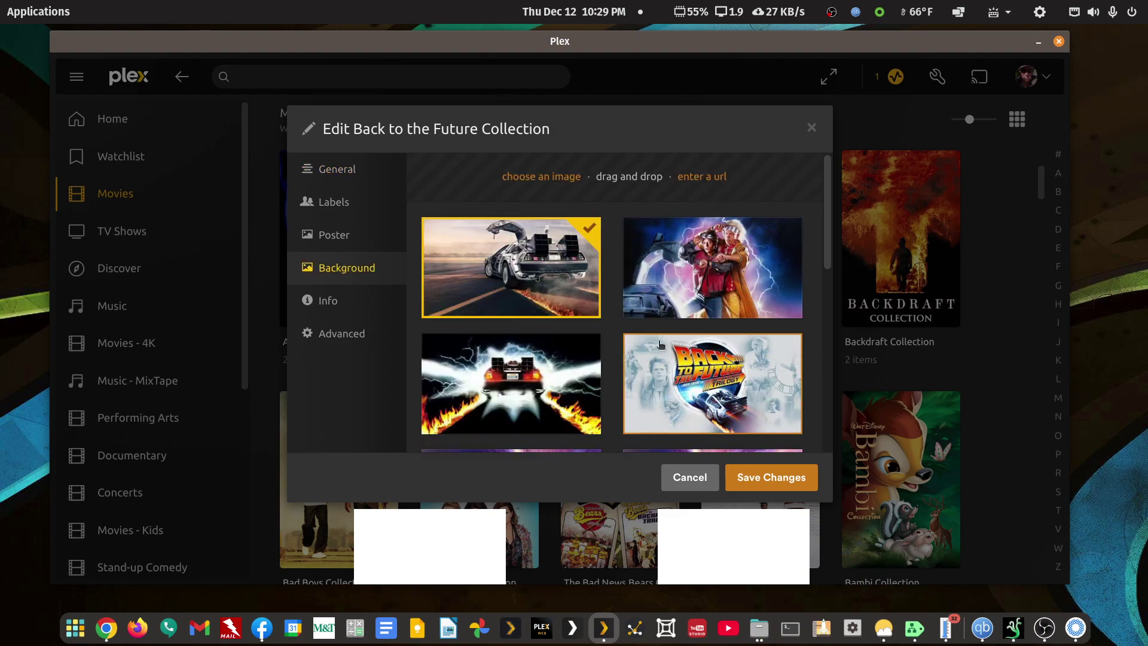
left_click(694, 478)
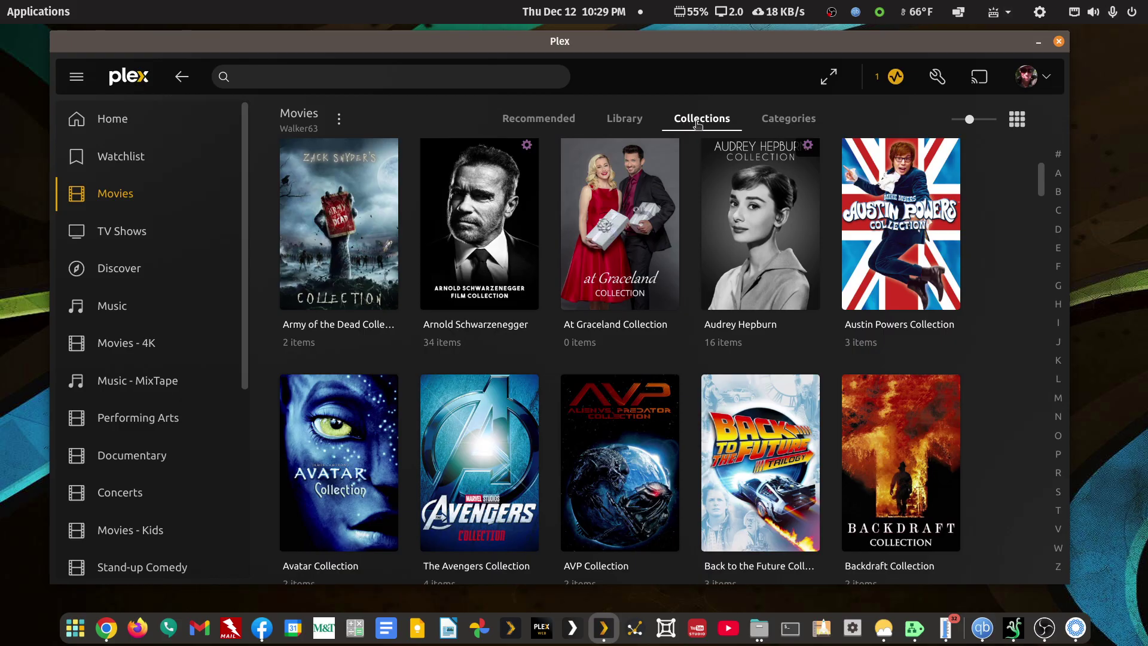
Open the filters of the Arnold Schwarzenegger smart collection for editing and maximize the Plex window.
mouse_move(530, 167)
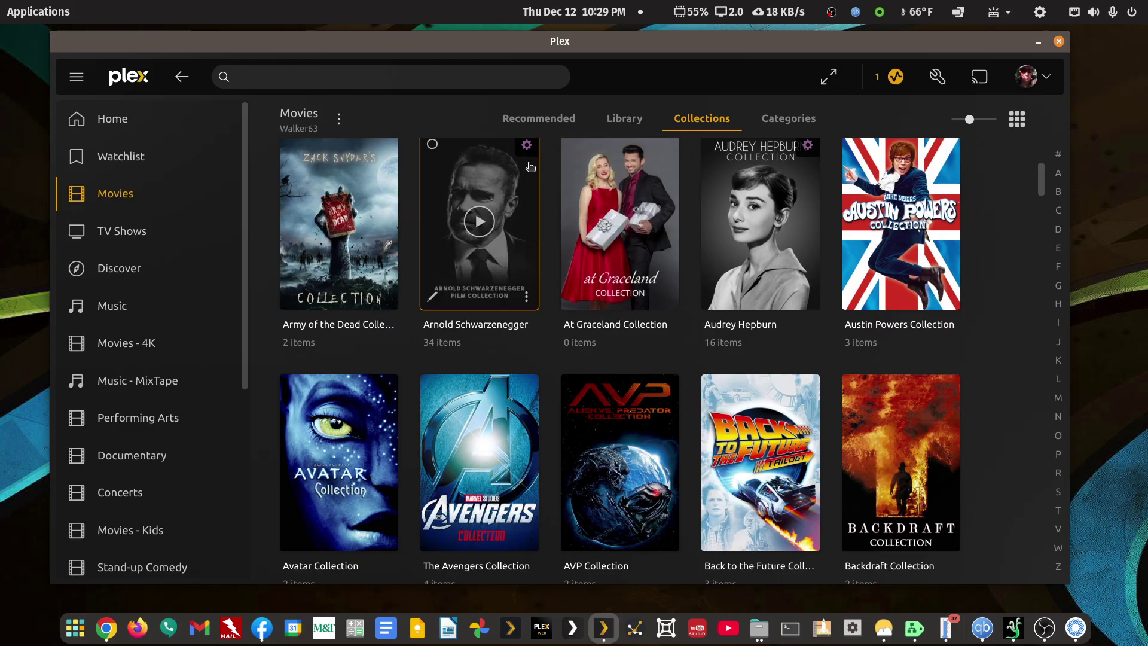
scroll(530, 167, "up", 1)
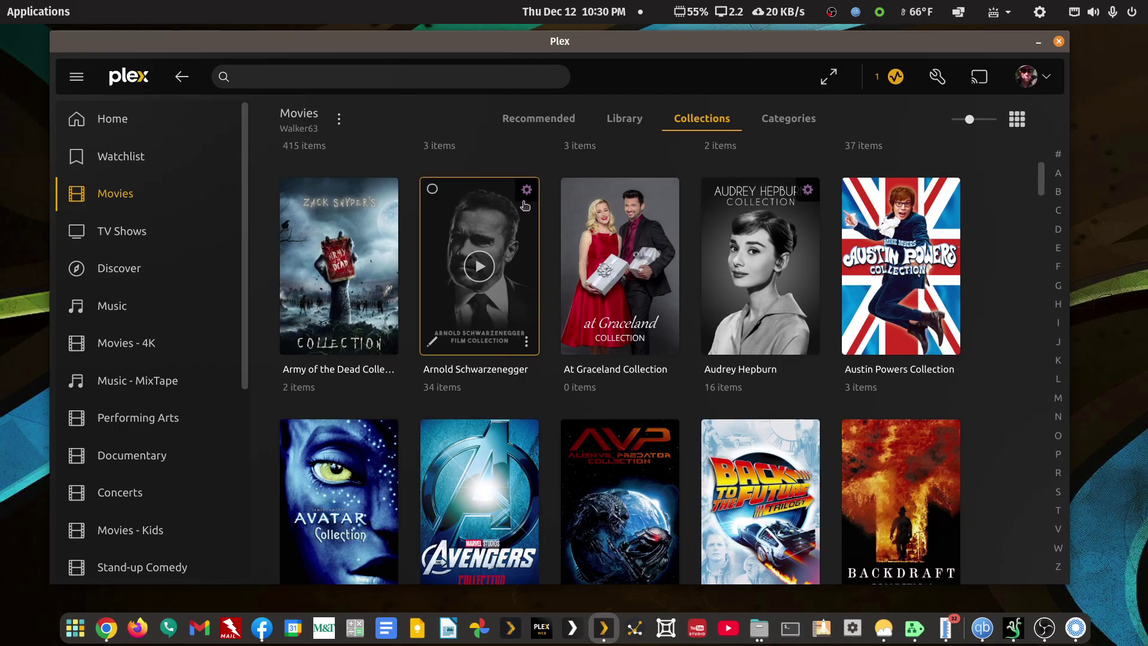
left_click(527, 345)
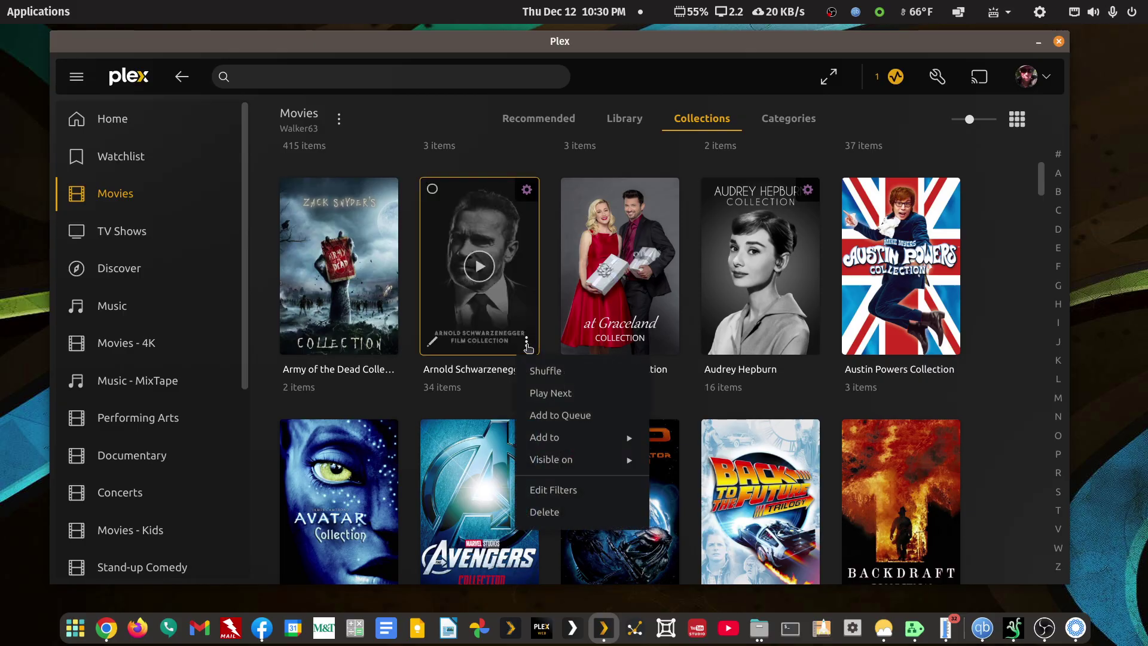
left_click(564, 490)
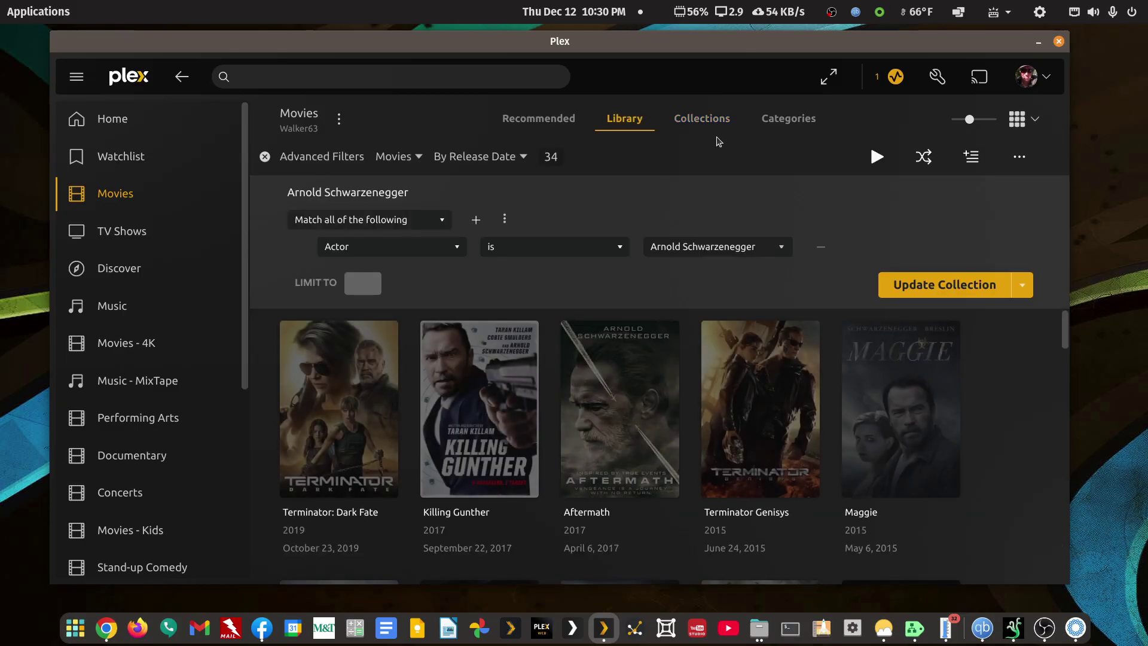
double_click(707, 37)
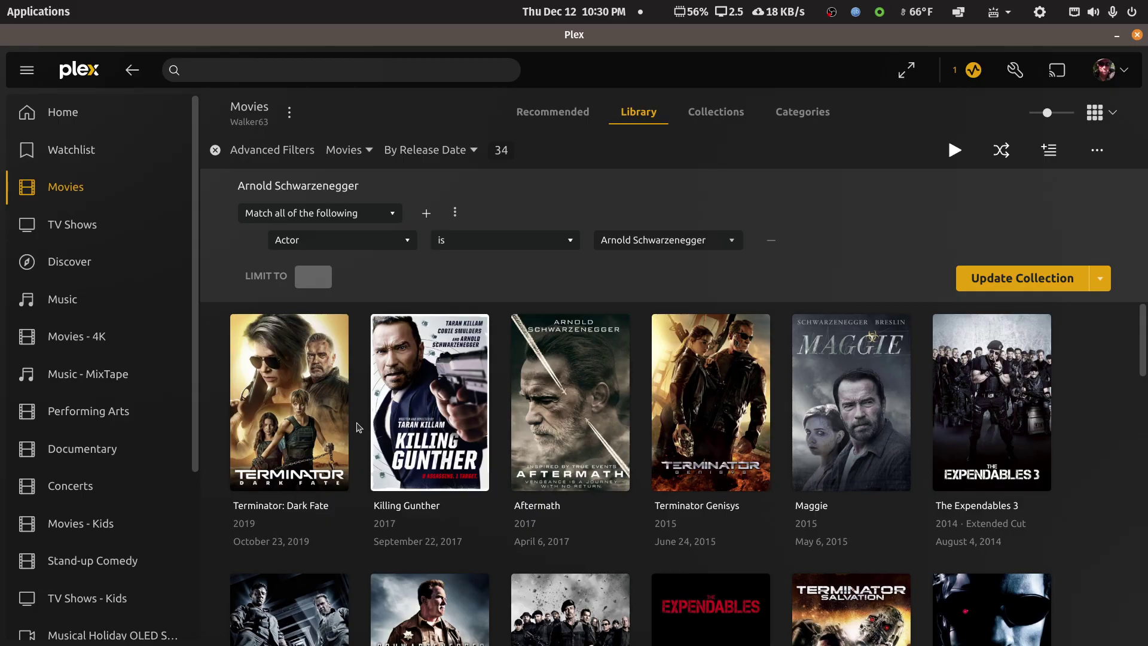
Sort the Arnold Schwarzenegger movies by release date, oldest first, and look through the resulting order.
left_click(463, 154)
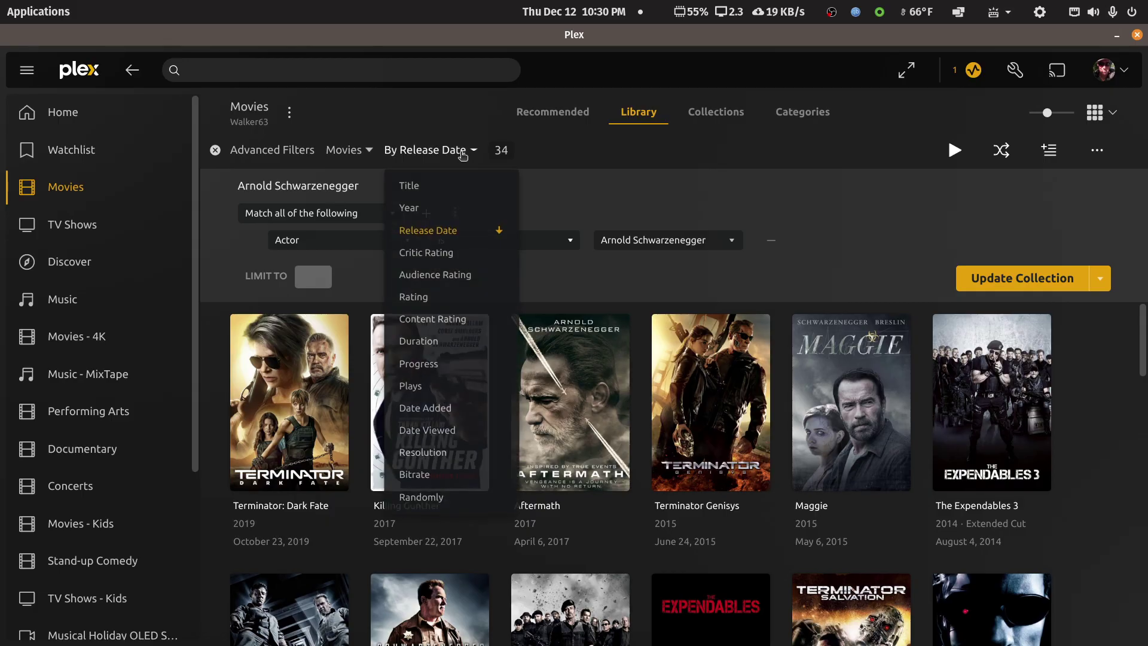
left_click(439, 238)
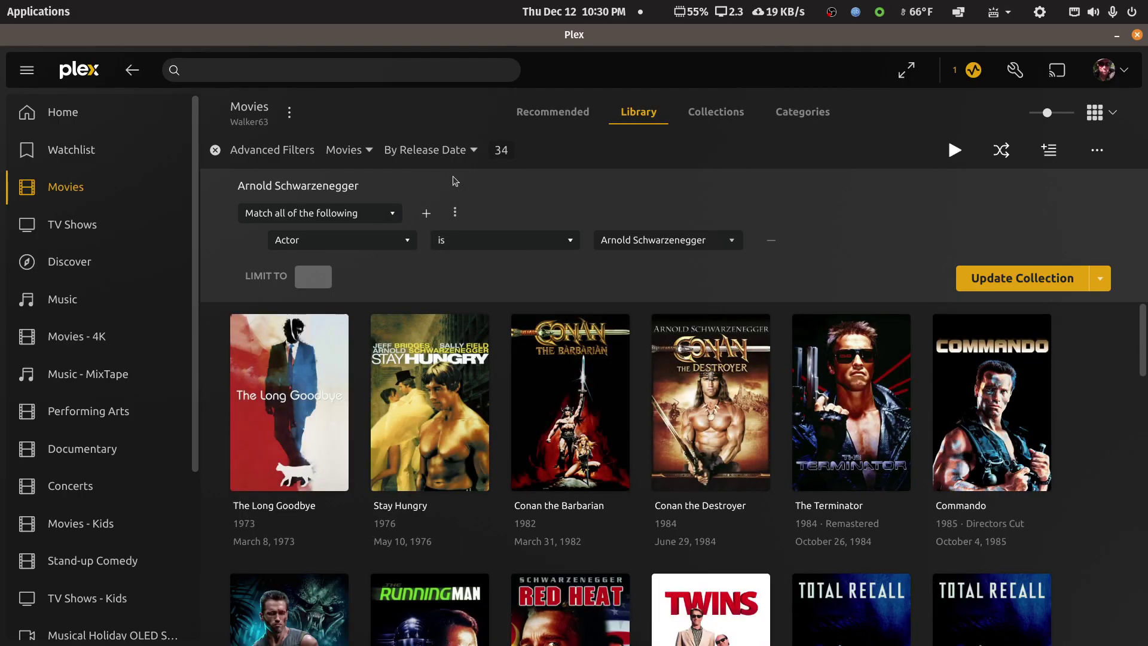
left_click(460, 154)
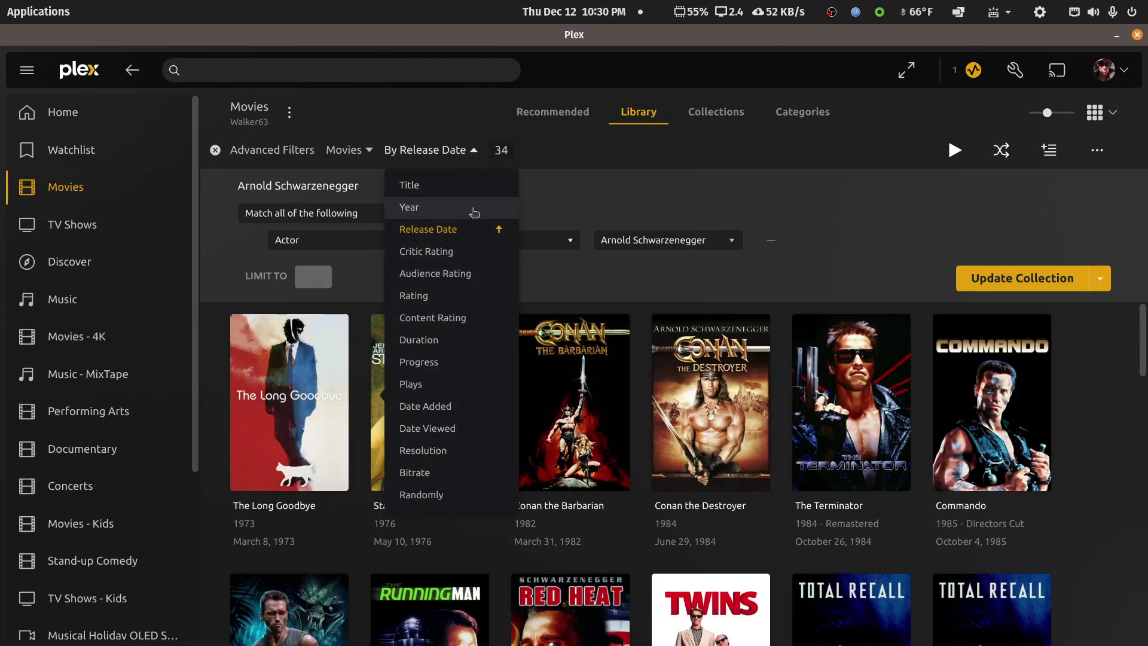
left_click(604, 184)
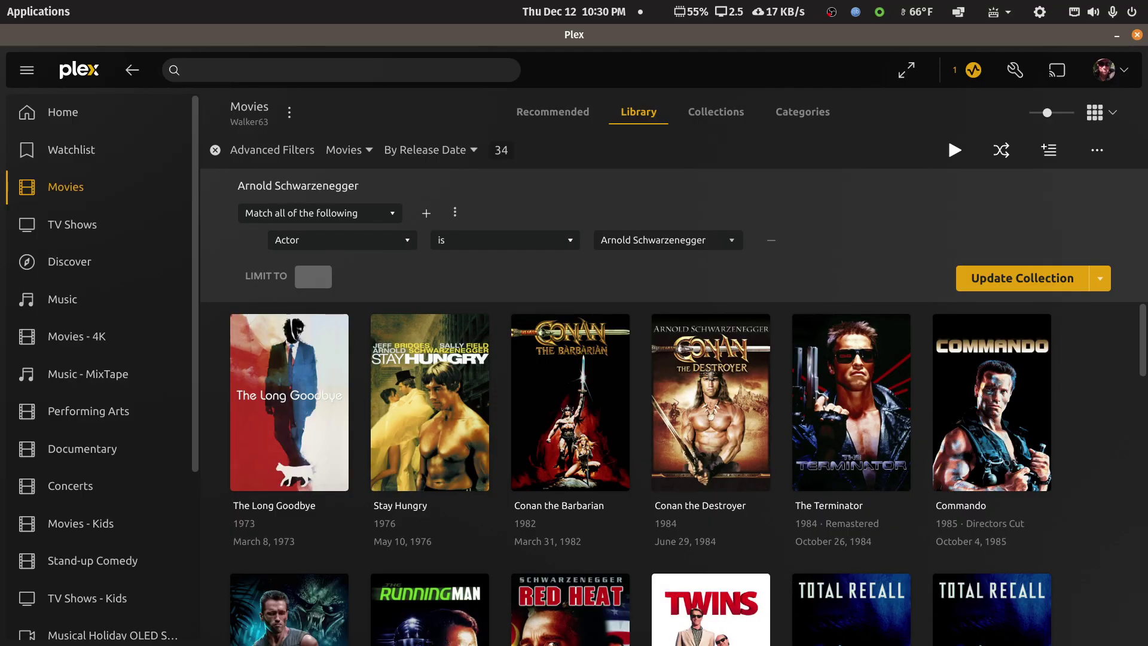
left_click_drag(1143, 359, 1144, 410)
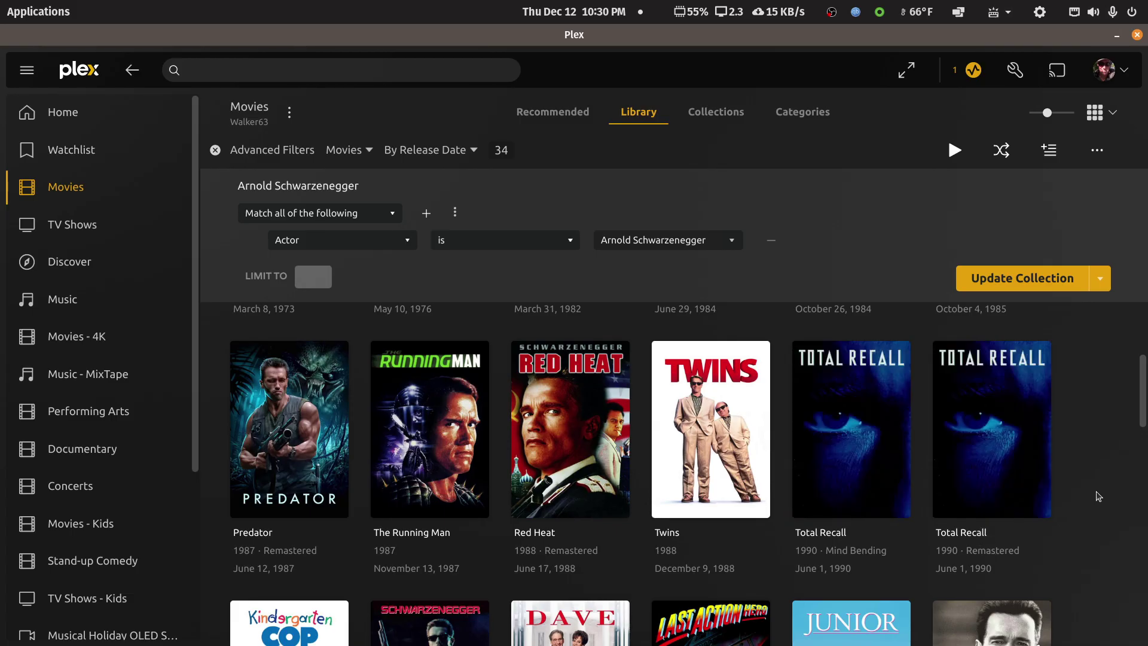
Sort the Arnold Schwarzenegger movies by audience rating, highest first, and look through the whole list.
left_click(431, 151)
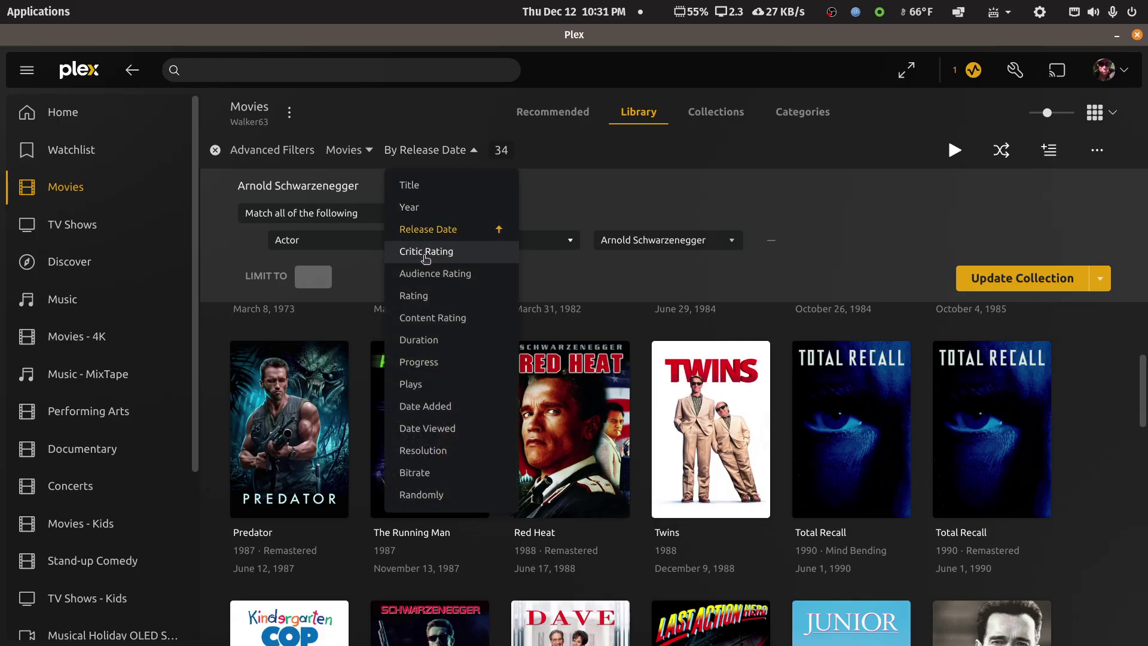
left_click(427, 275)
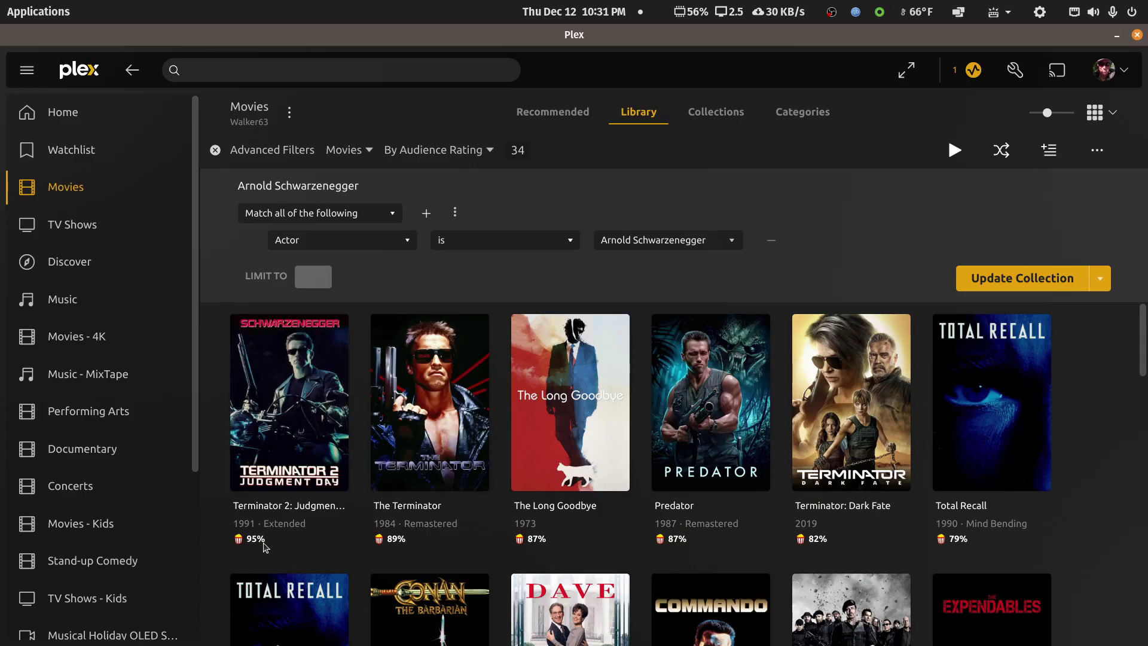
mouse_move(265, 547)
scroll(265, 547, "down", 15)
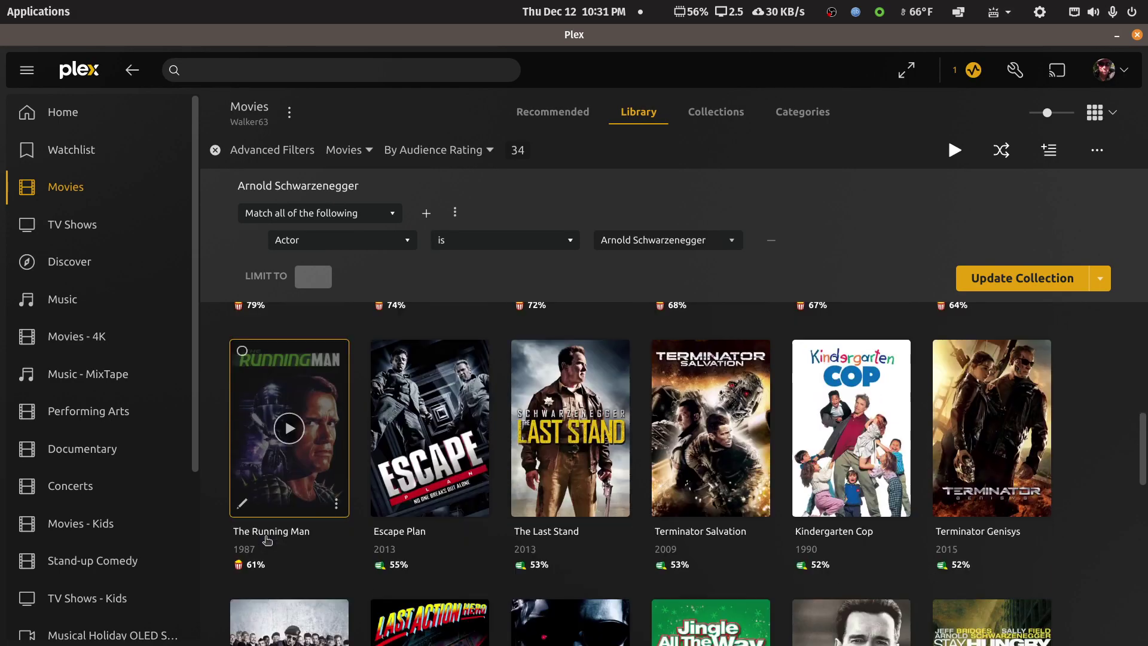
scroll(267, 540, "down", 5)
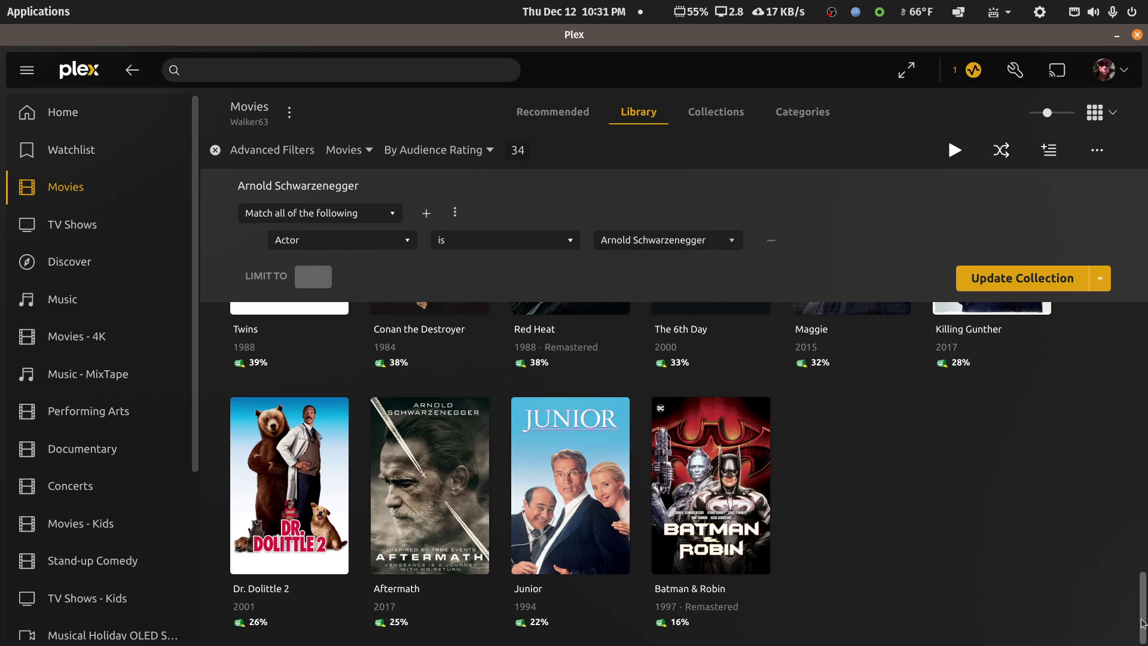
left_click_drag(1143, 626, 1142, 305)
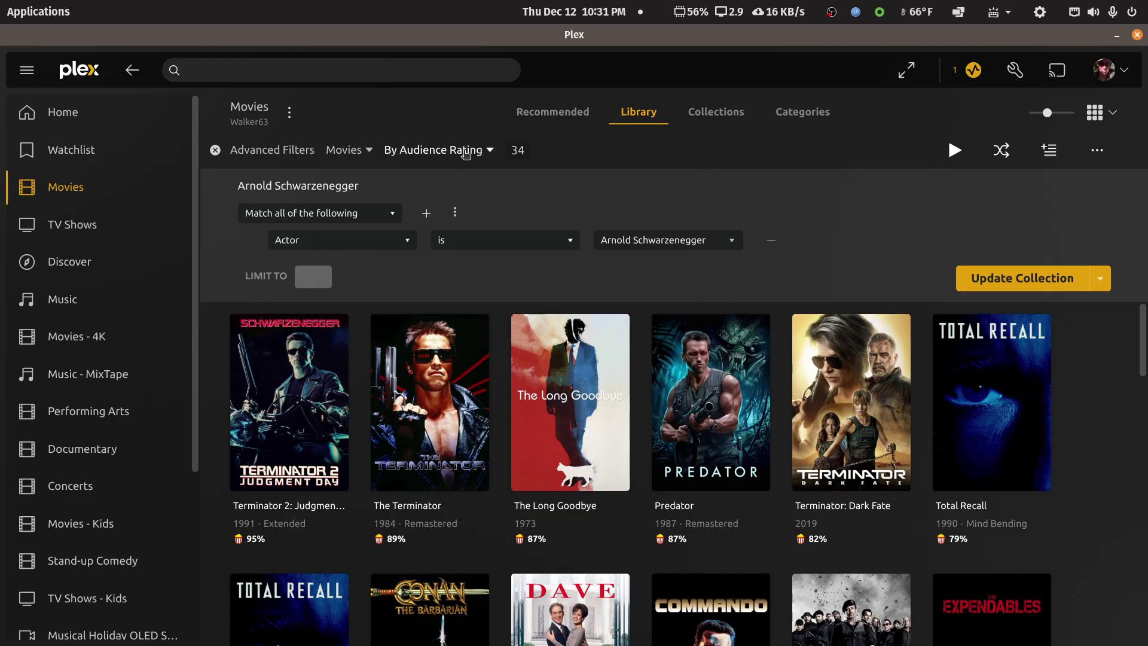
Sort the Arnold Schwarzenegger movies by year, newest first, and add a rule that the genre is Action.
left_click(436, 151)
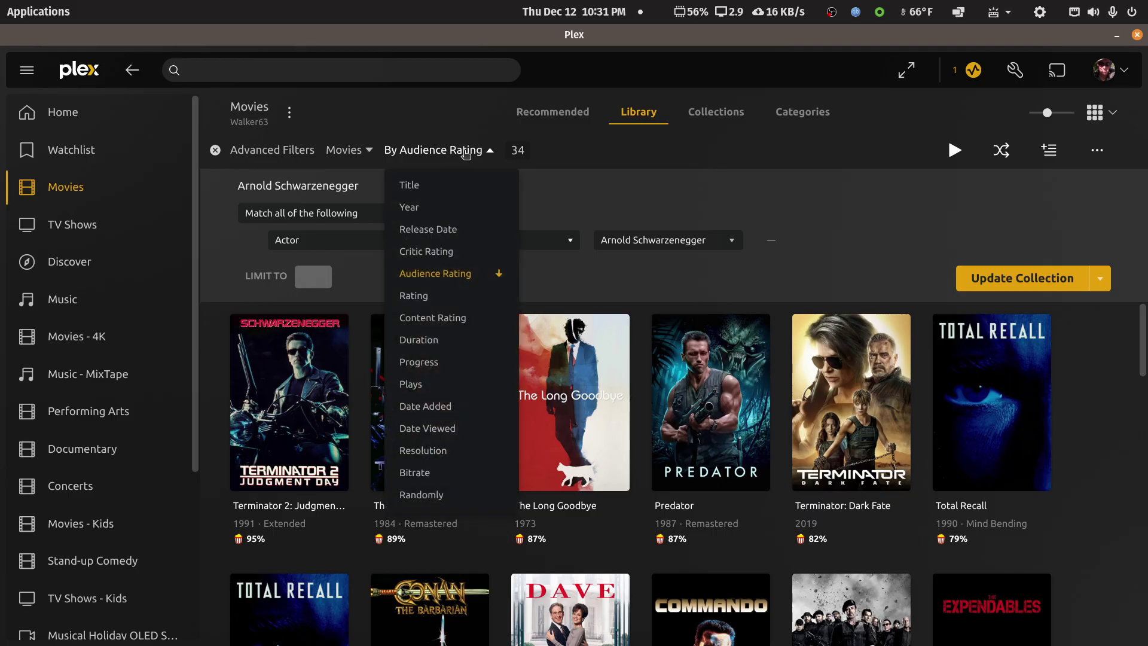
left_click(410, 208)
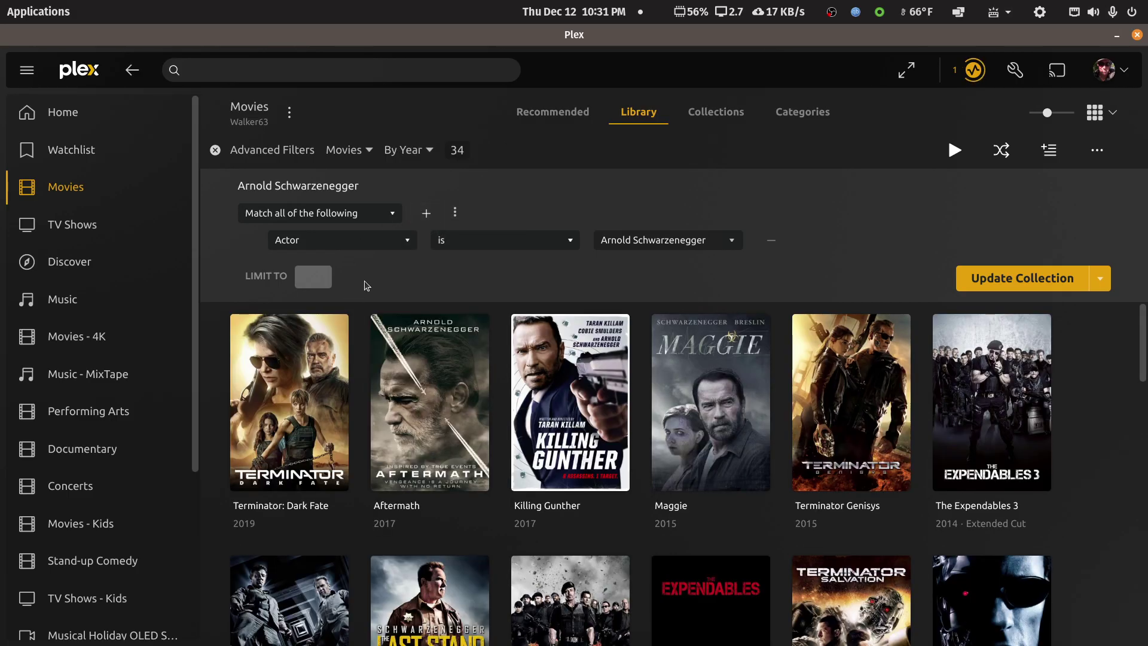
left_click(426, 214)
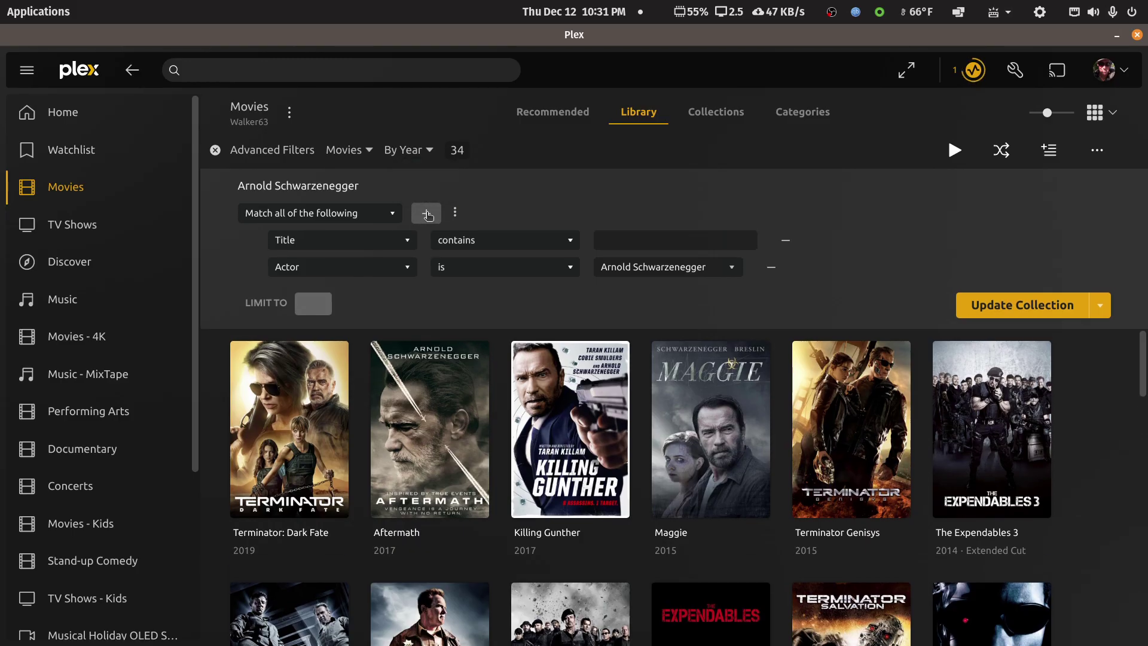
left_click(408, 242)
left_click(408, 244)
left_click(409, 245)
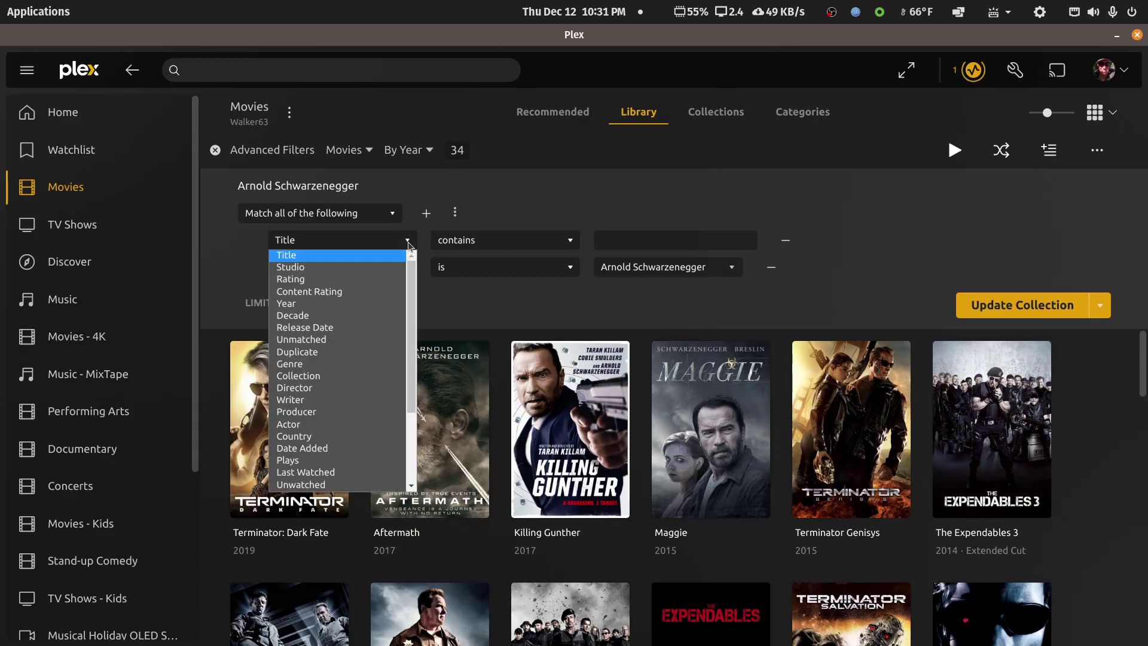
left_click(323, 368)
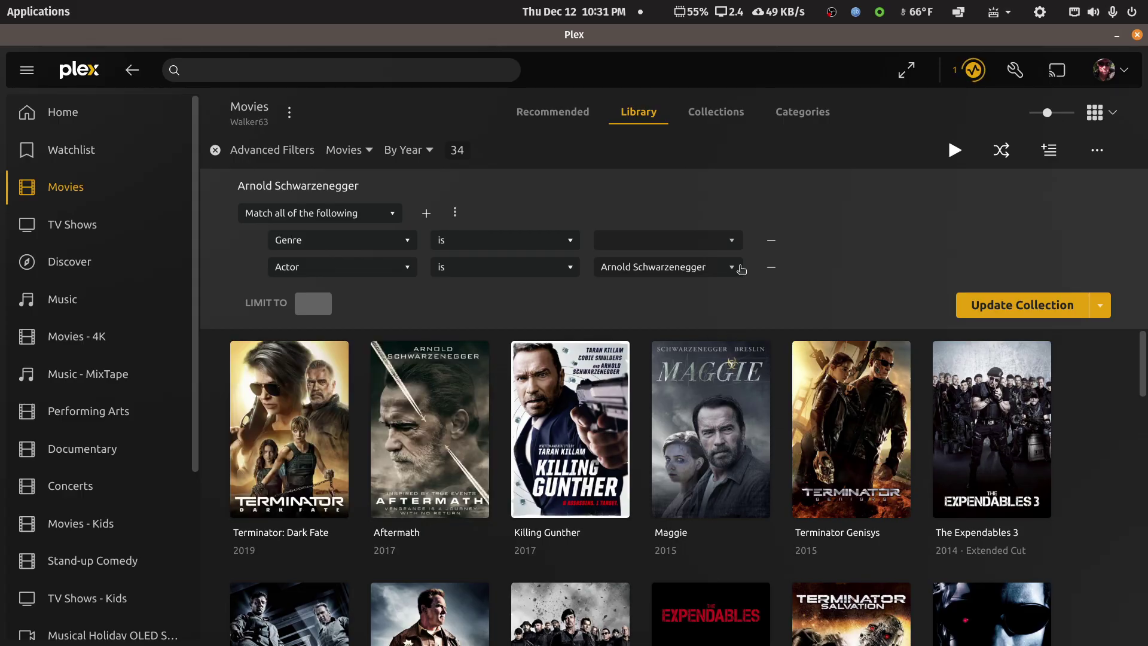
left_click(739, 242)
left_click(649, 271)
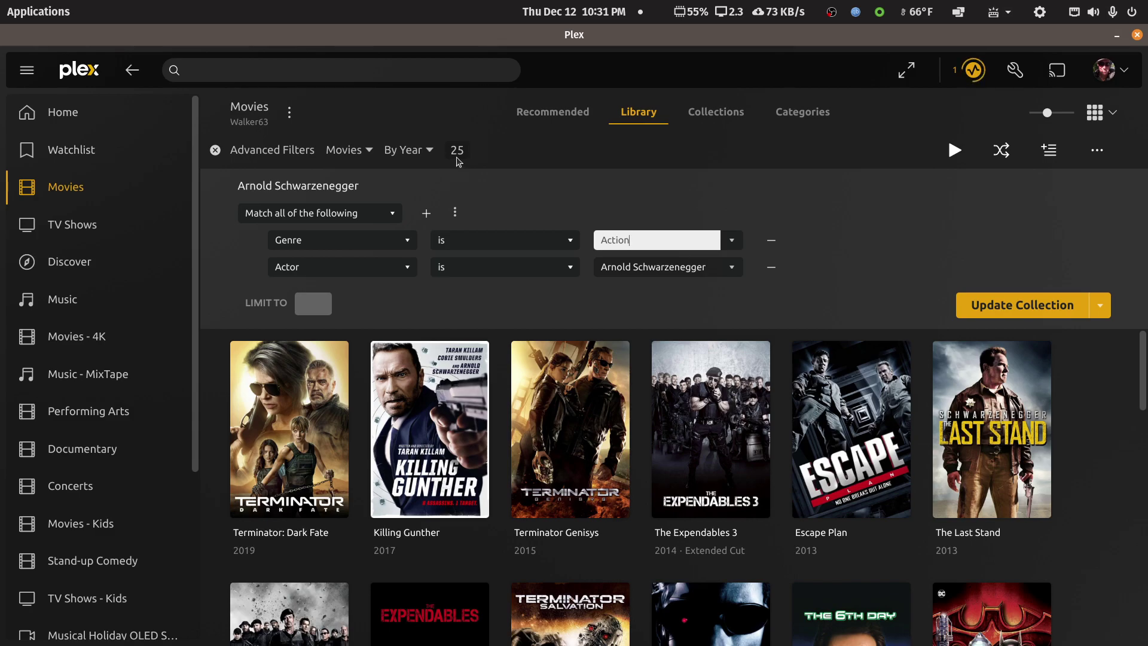
Try to pick a different genre for the genre rule, and remove that rule from the collection's filters.
left_click(730, 244)
key("BackSpace")
left_click(730, 241)
left_click(730, 241)
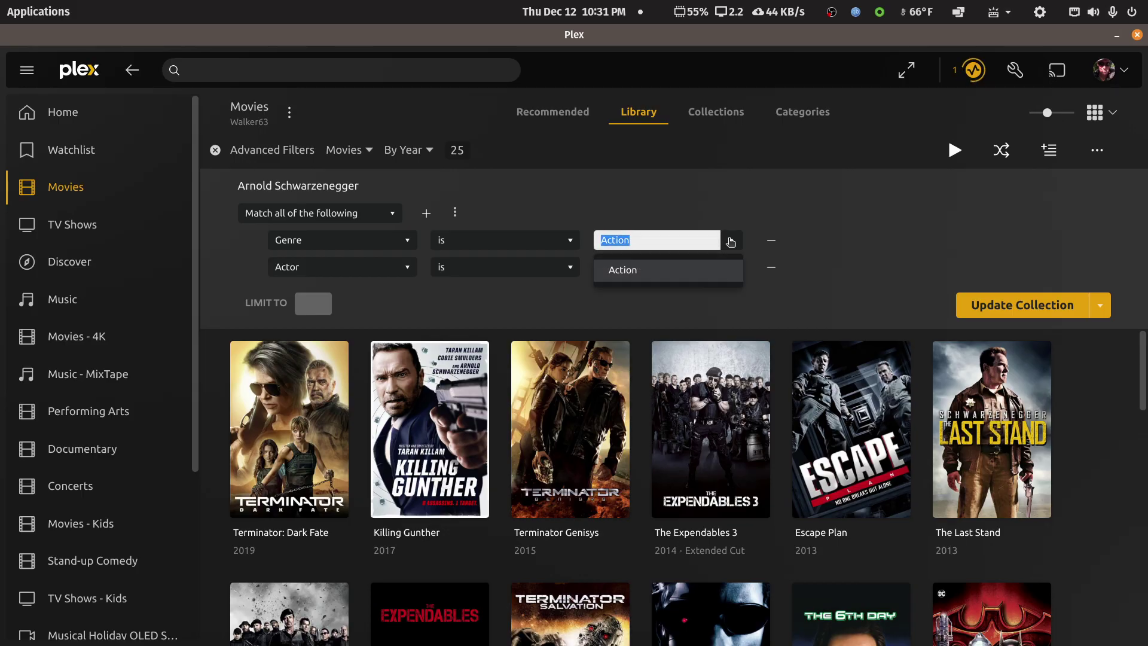
left_click(770, 241)
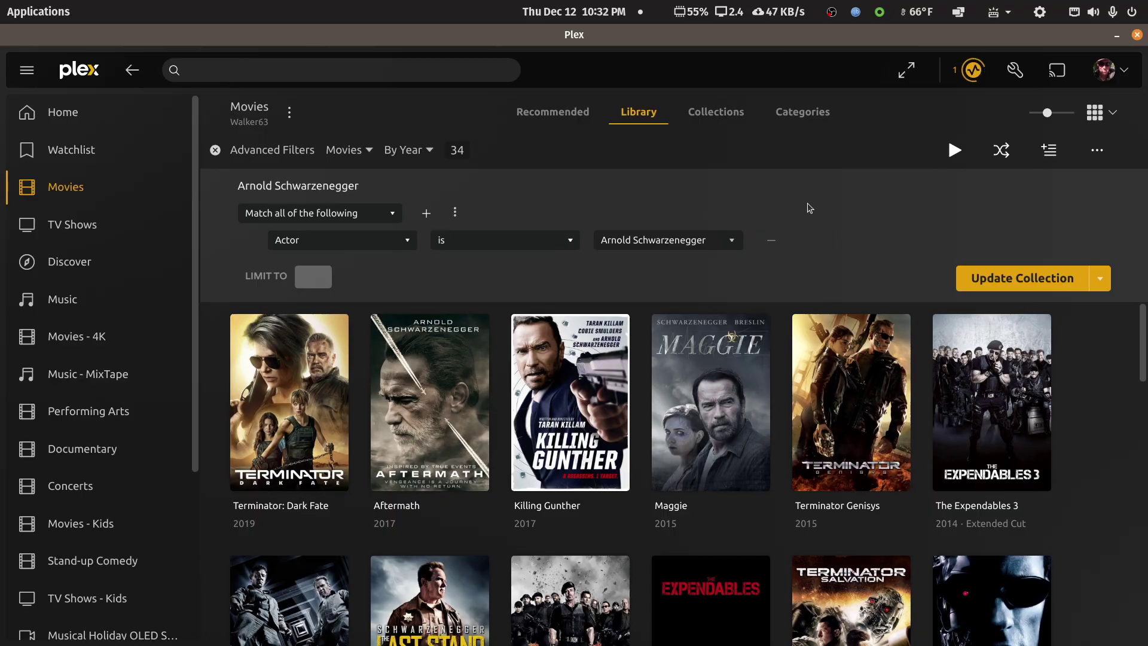
Leave the collection's filters without saving and start a new smart collection from the full Movies library.
left_click(734, 124)
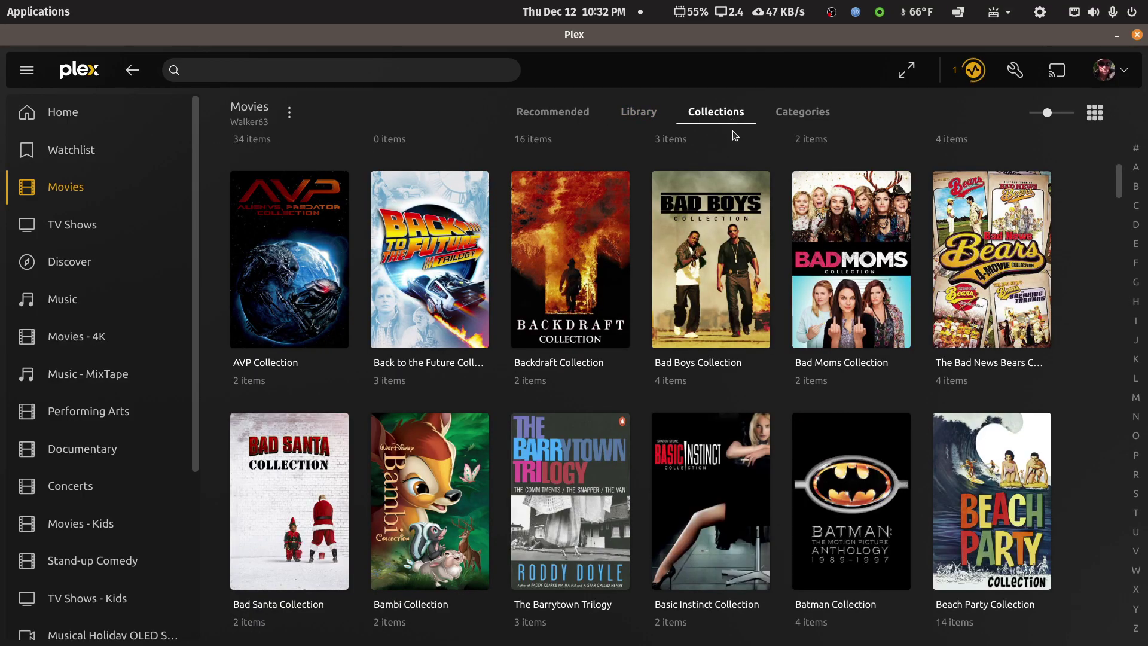
scroll(665, 212, "up", 2)
left_click(633, 117)
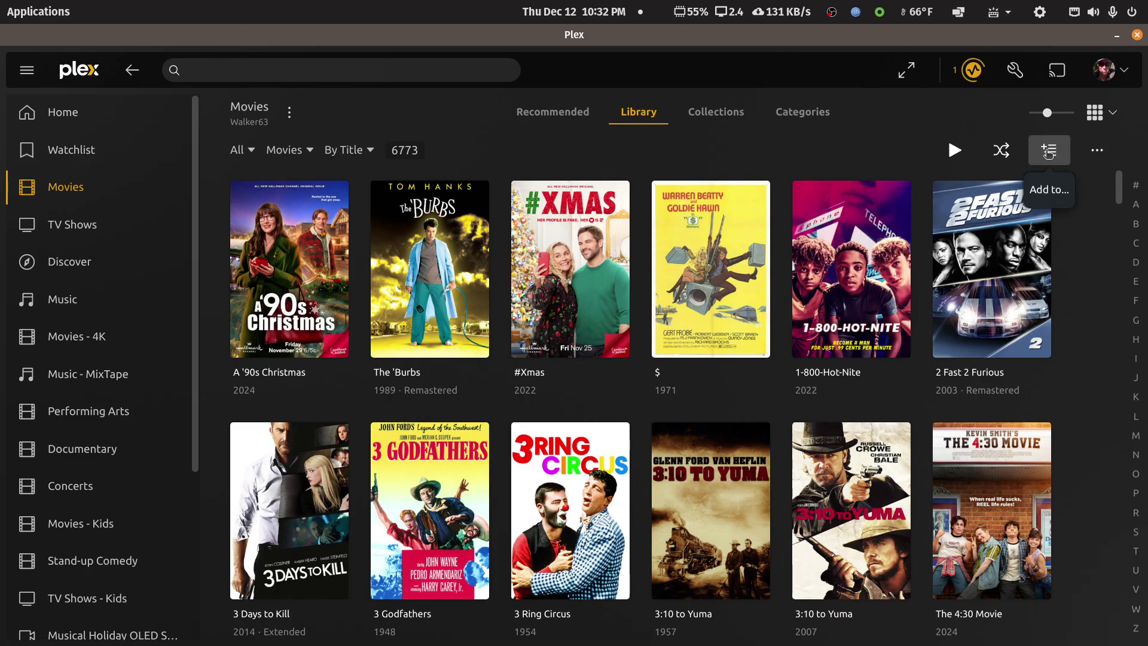
left_click(1048, 154)
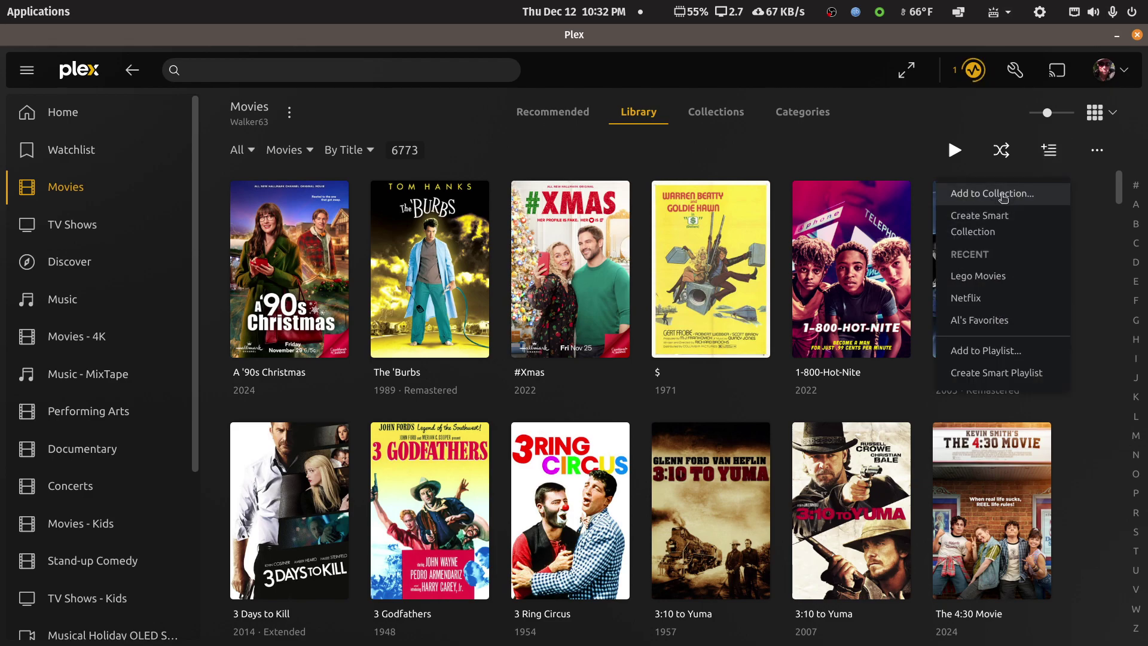
left_click(982, 238)
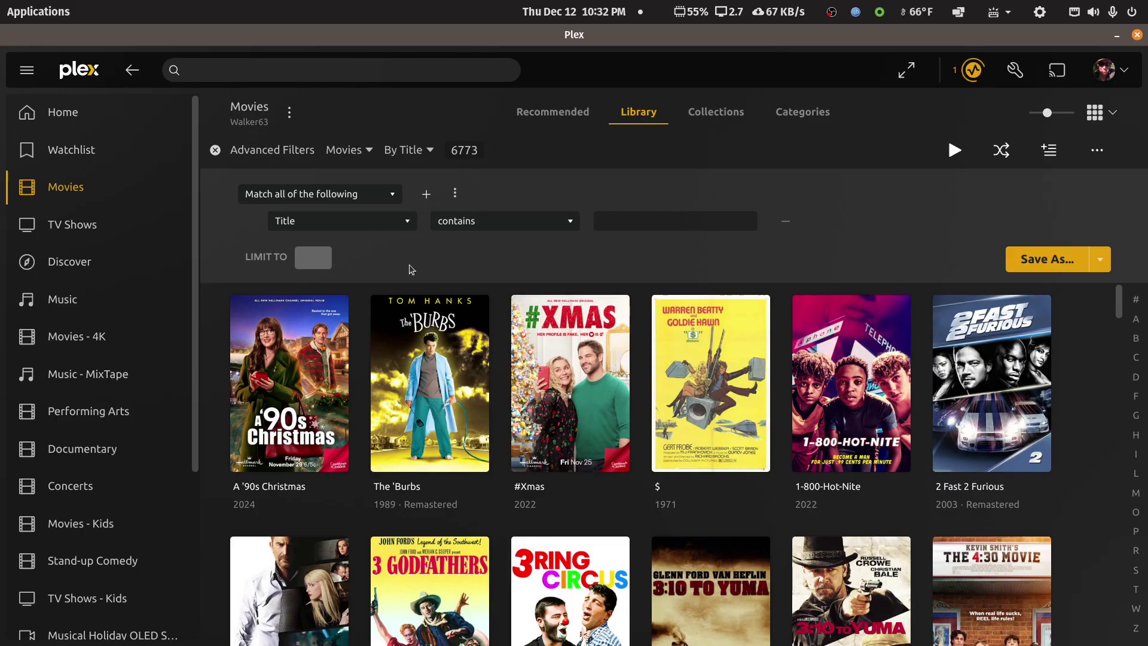
Set the new smart collection's rule so that the actor is Arnold Schwarzenegger.
left_click(384, 225)
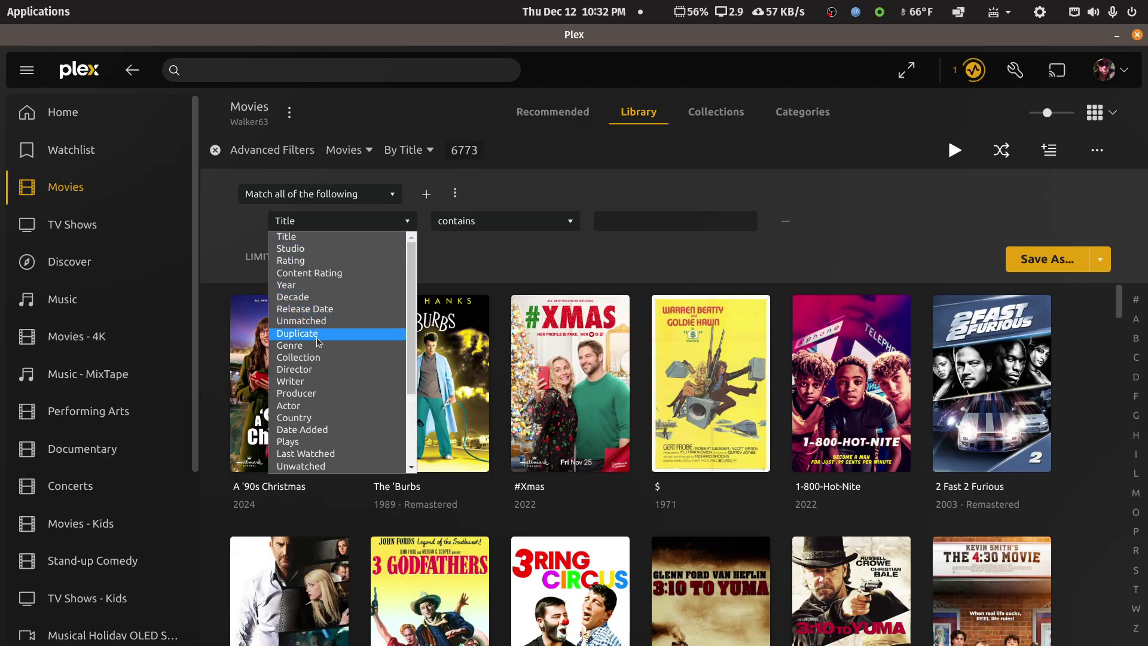
left_click(302, 407)
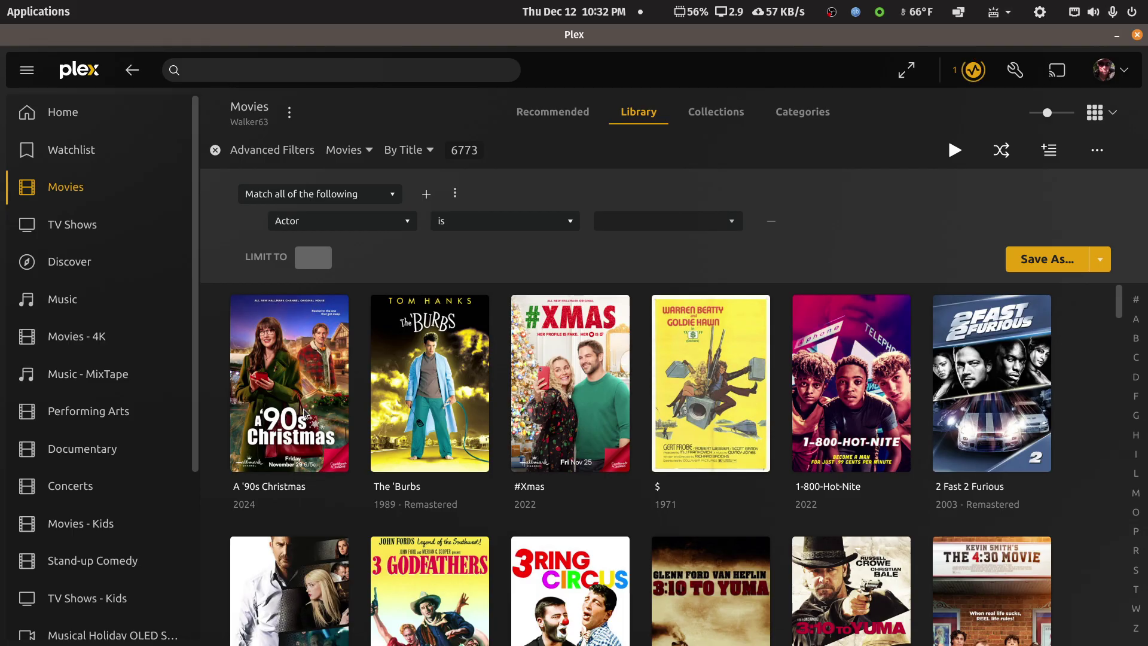
left_click(570, 227)
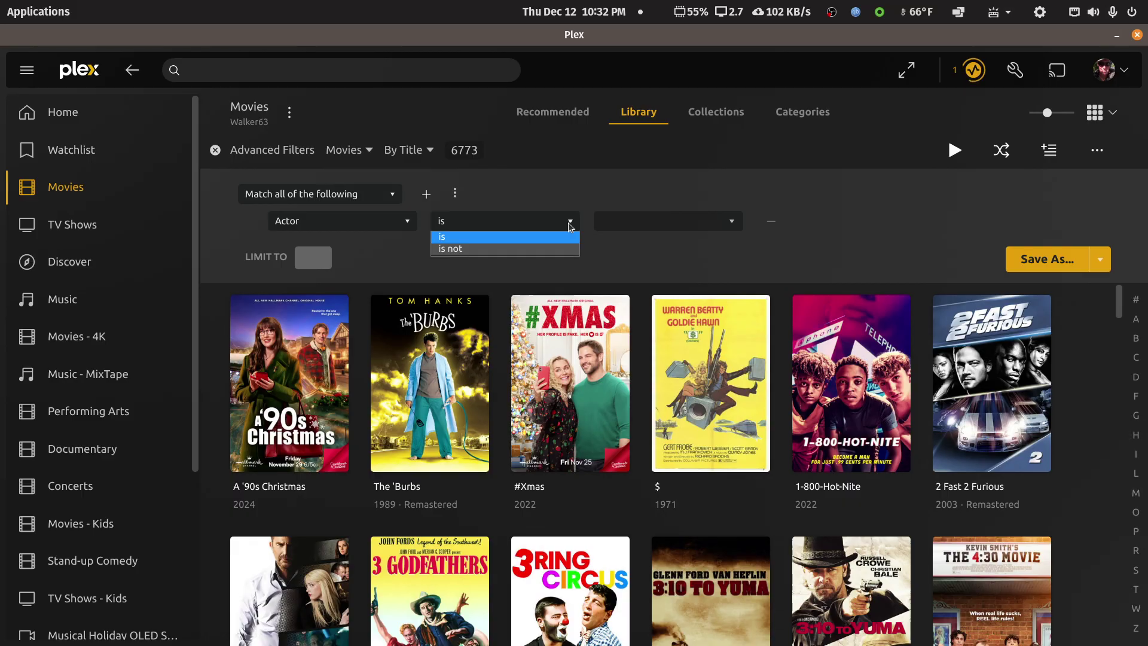
left_click(571, 225)
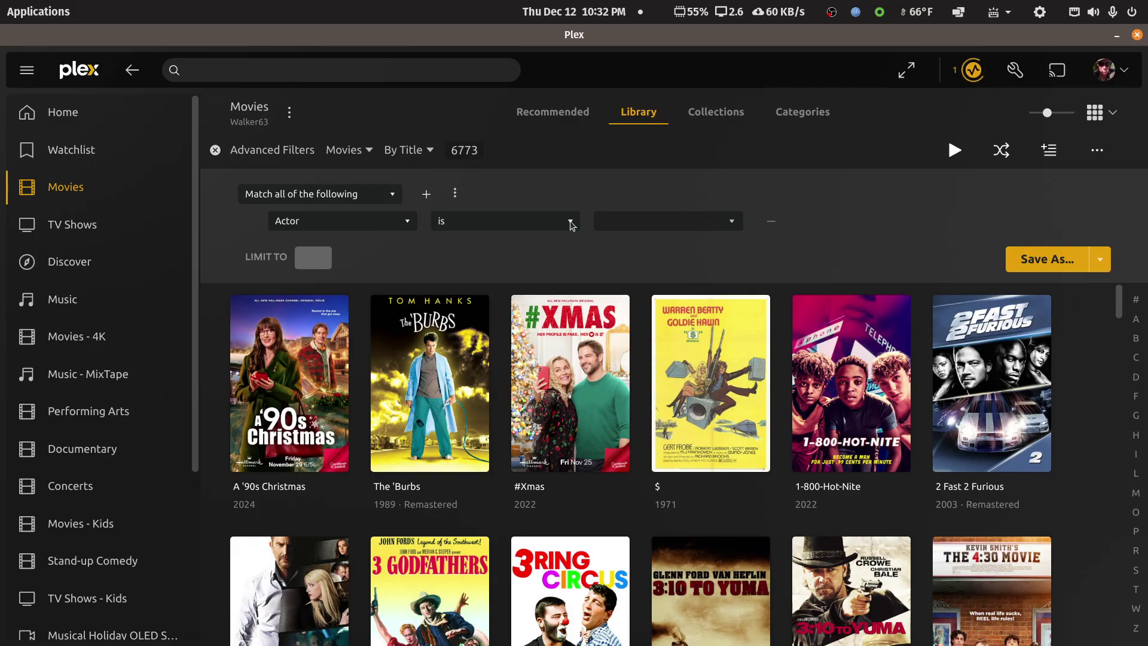
left_click(723, 222)
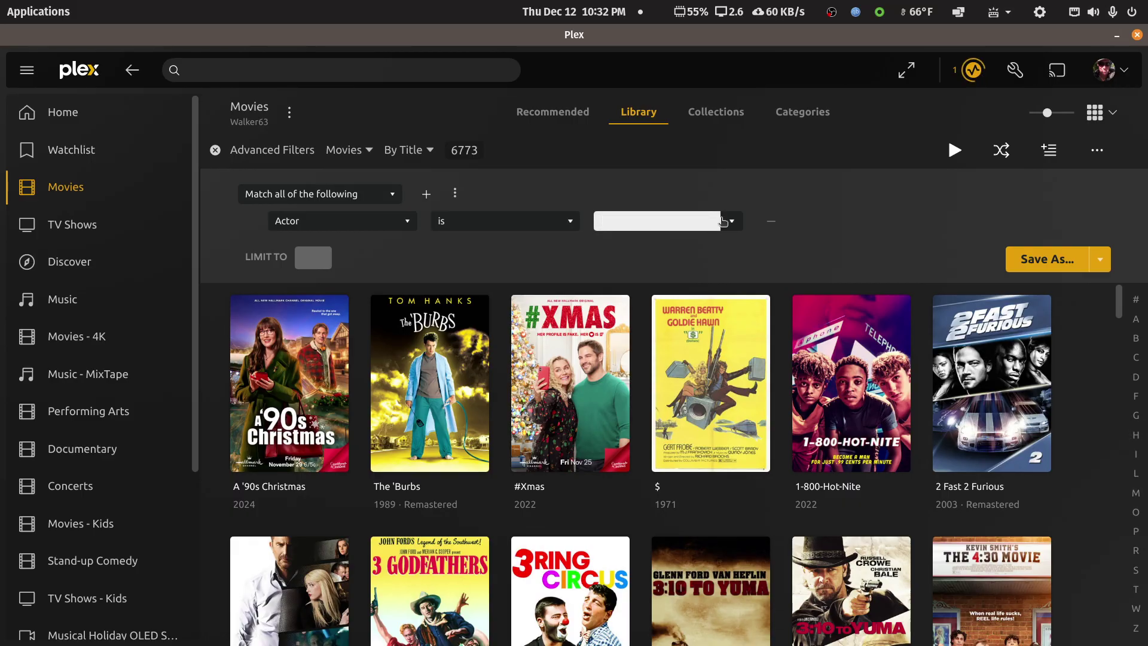
type("arnold")
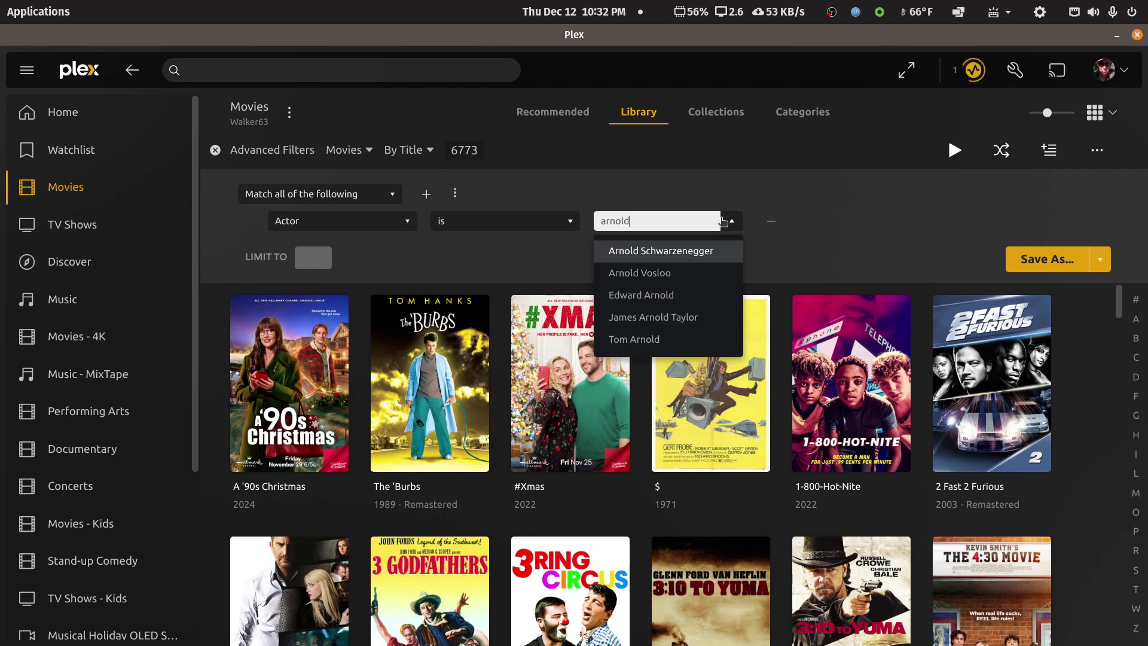
left_click(687, 252)
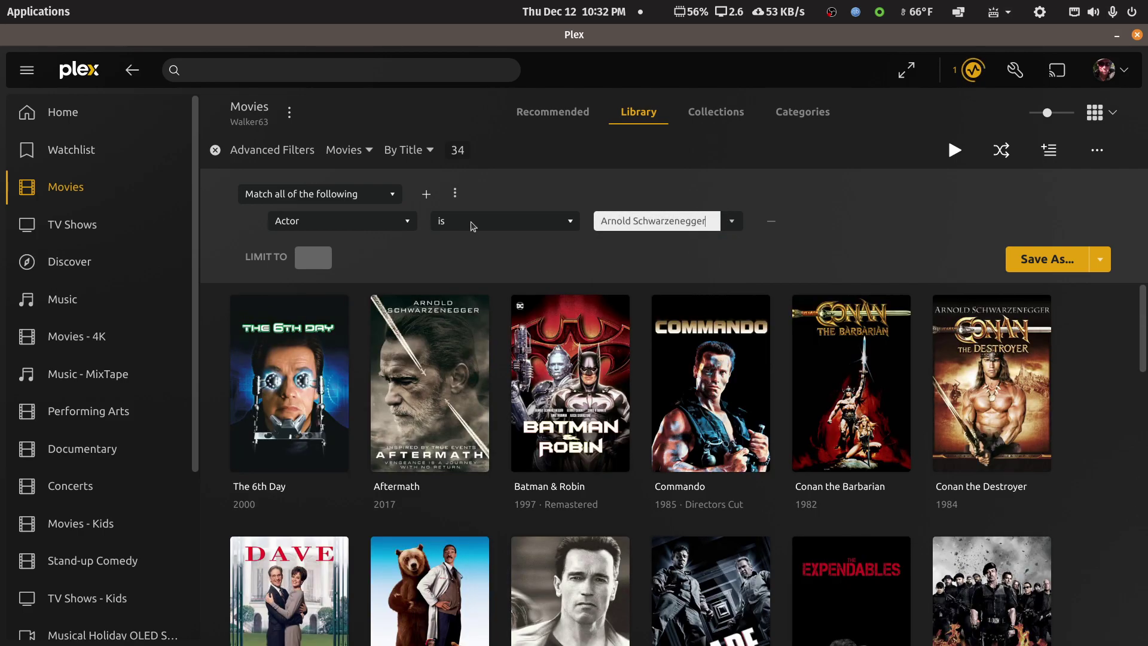
Reverse the title sorting of the filtered movies to descending and return it to ascending.
left_click(418, 155)
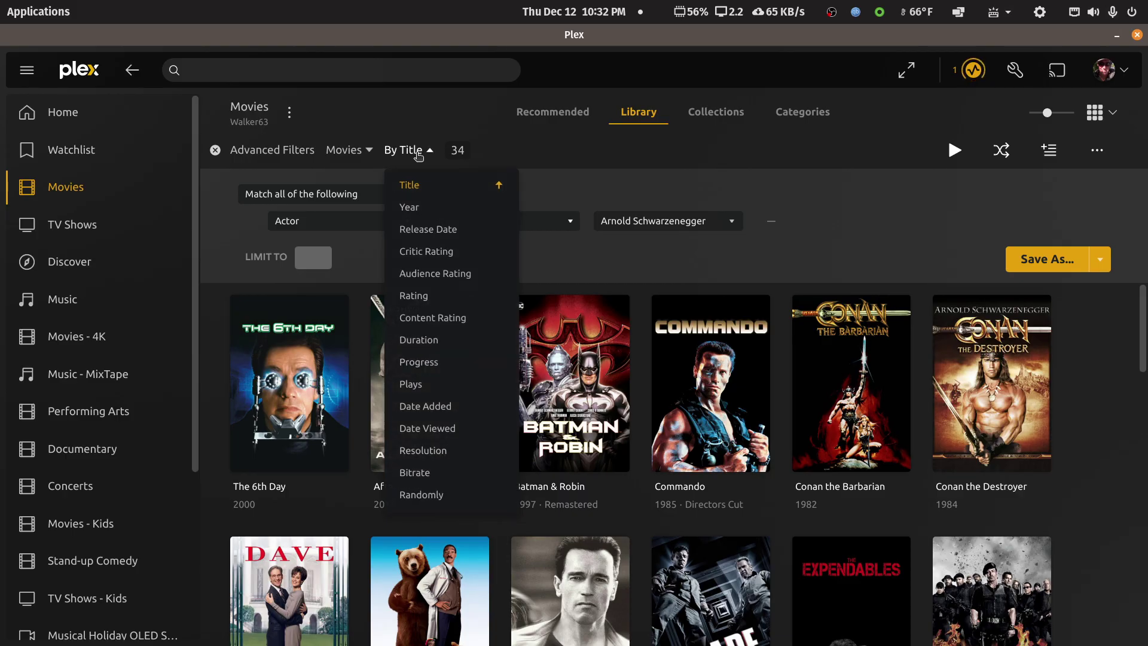
left_click(416, 187)
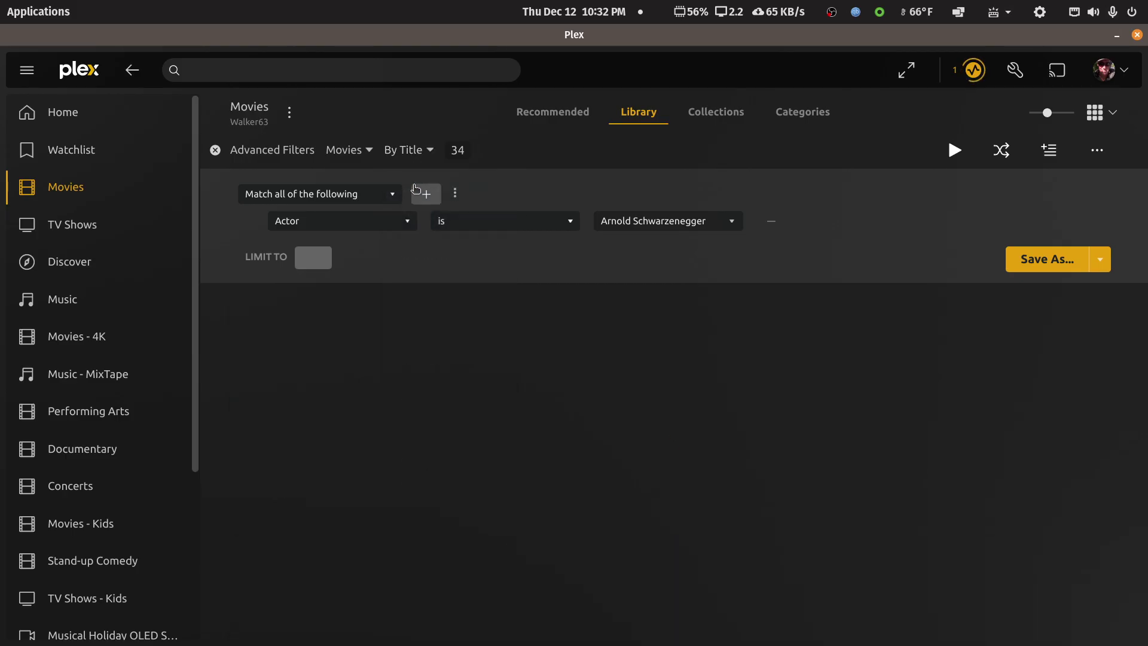
left_click(426, 152)
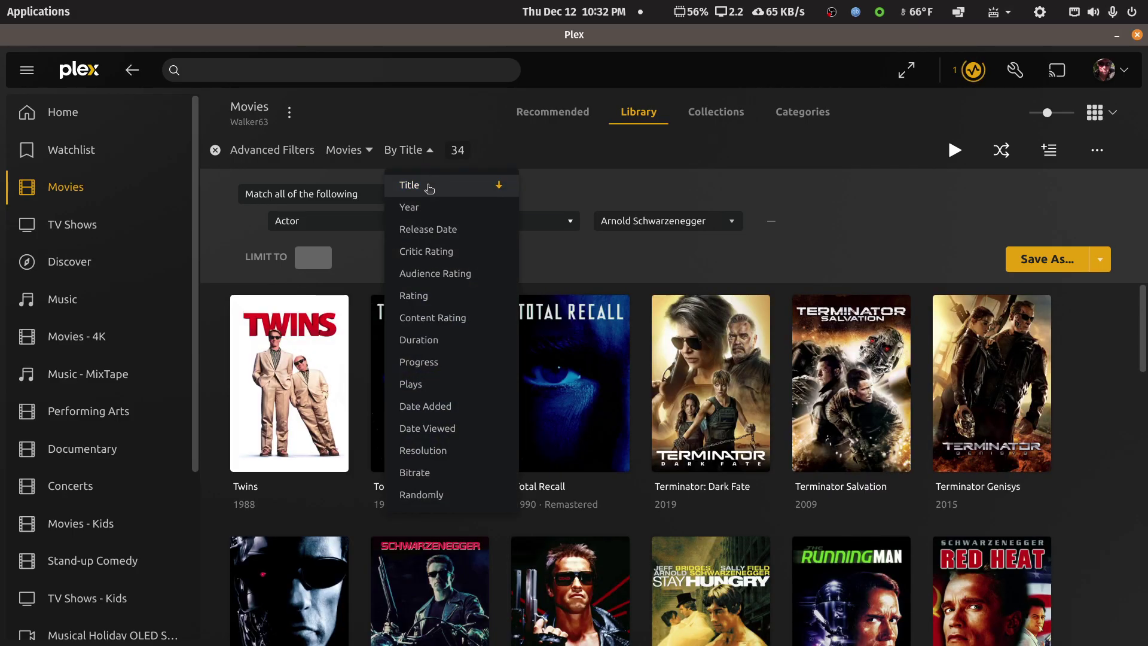
left_click(430, 189)
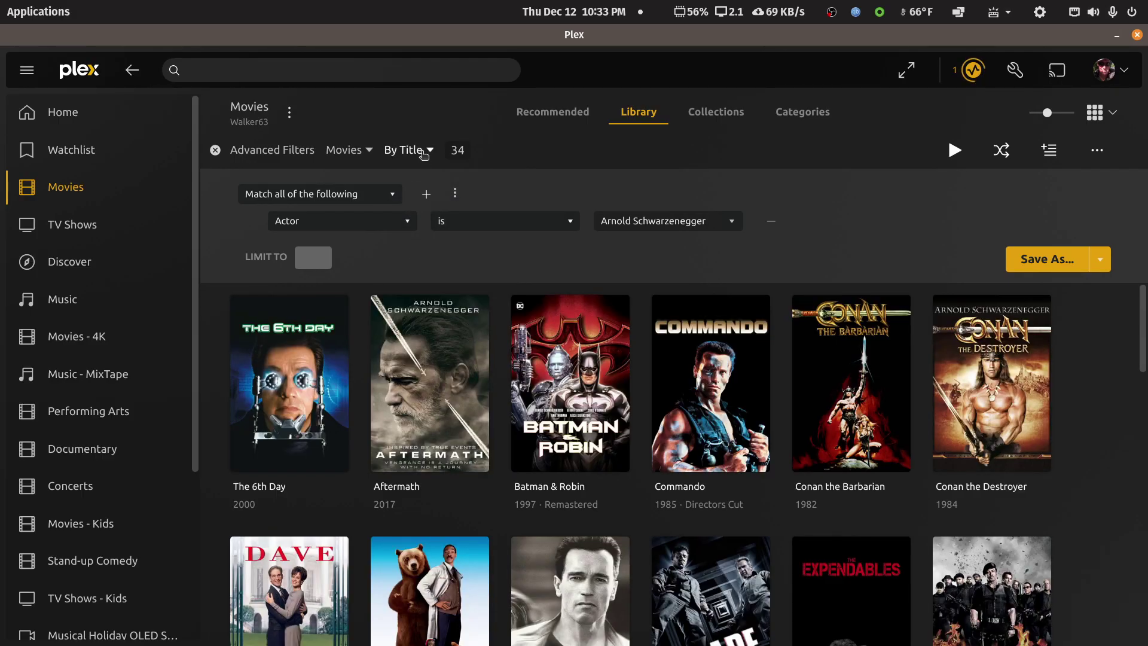
Compare the filtered movies sorted by year with the same movies sorted by release date, newest first, ending on release date.
left_click(424, 155)
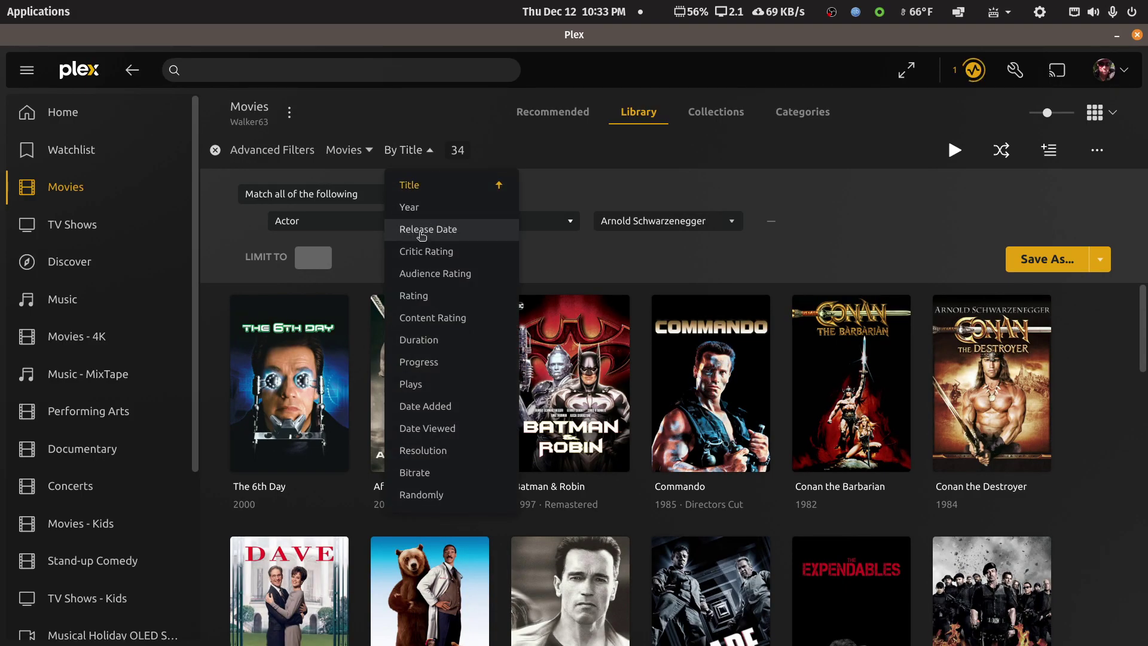
left_click(419, 209)
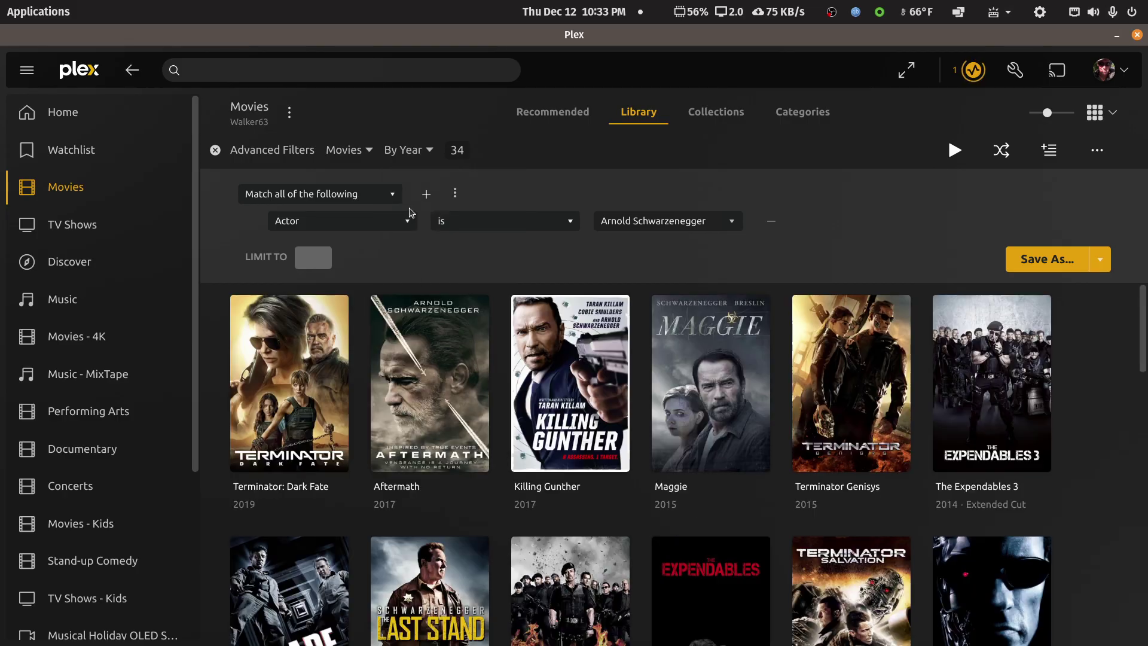
left_click(421, 155)
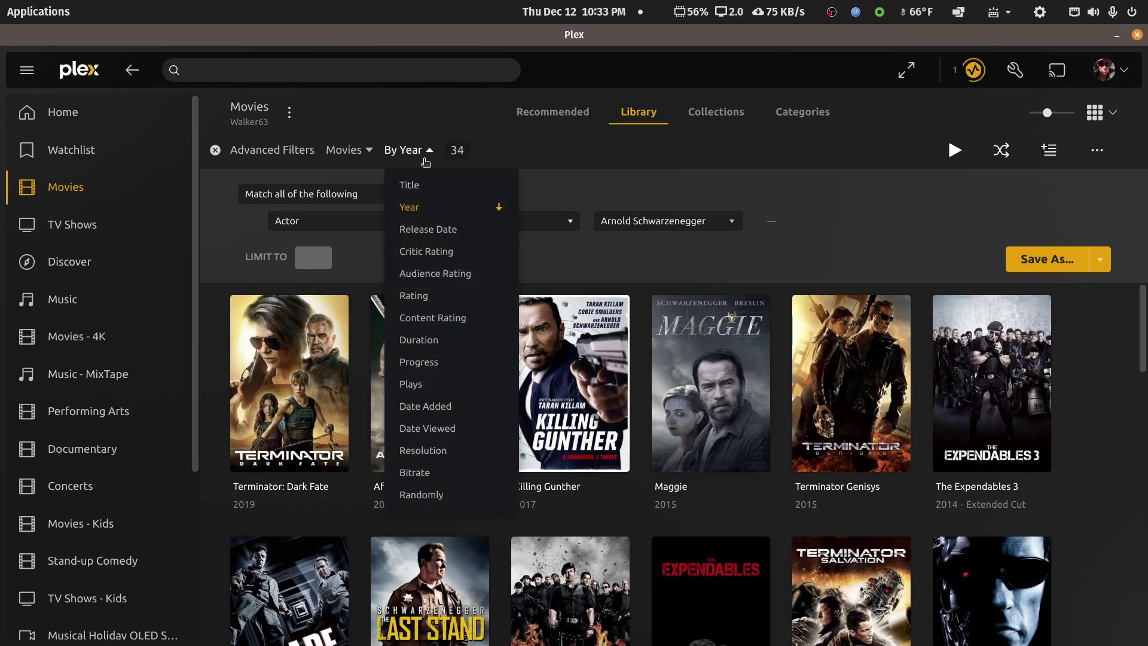
left_click(424, 230)
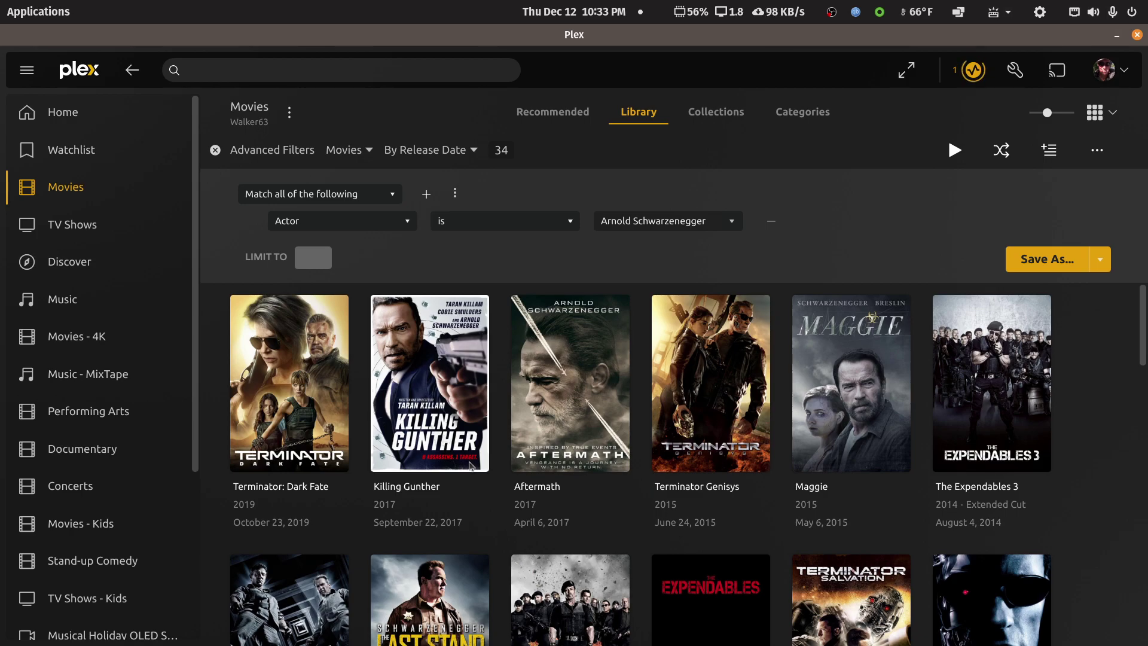
left_click(426, 153)
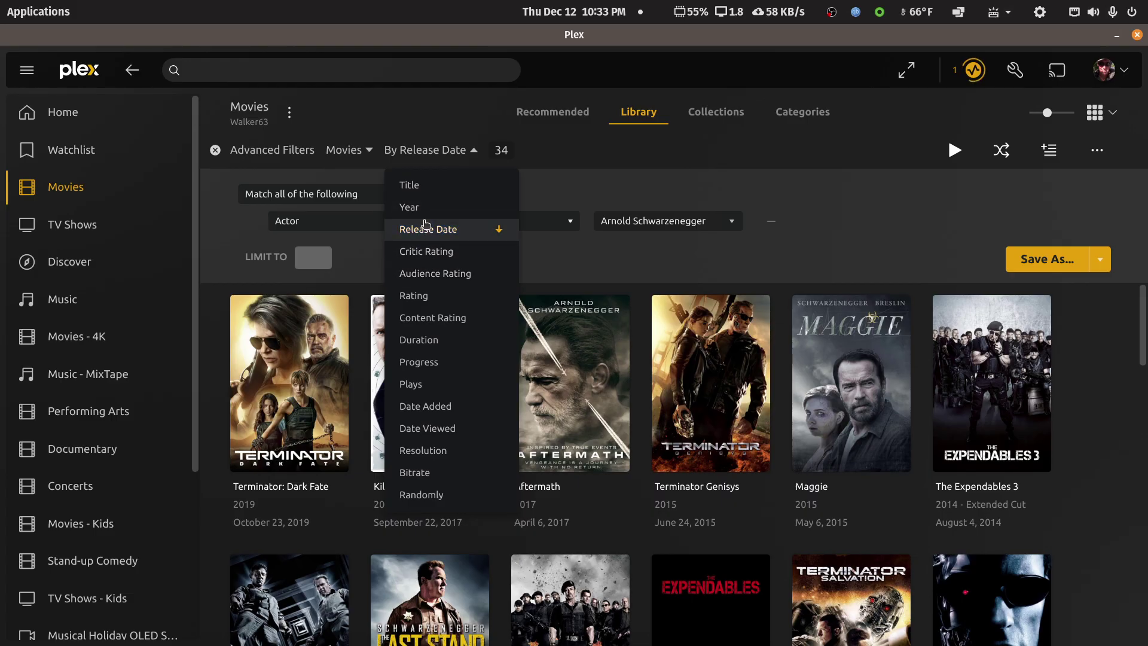
left_click(421, 207)
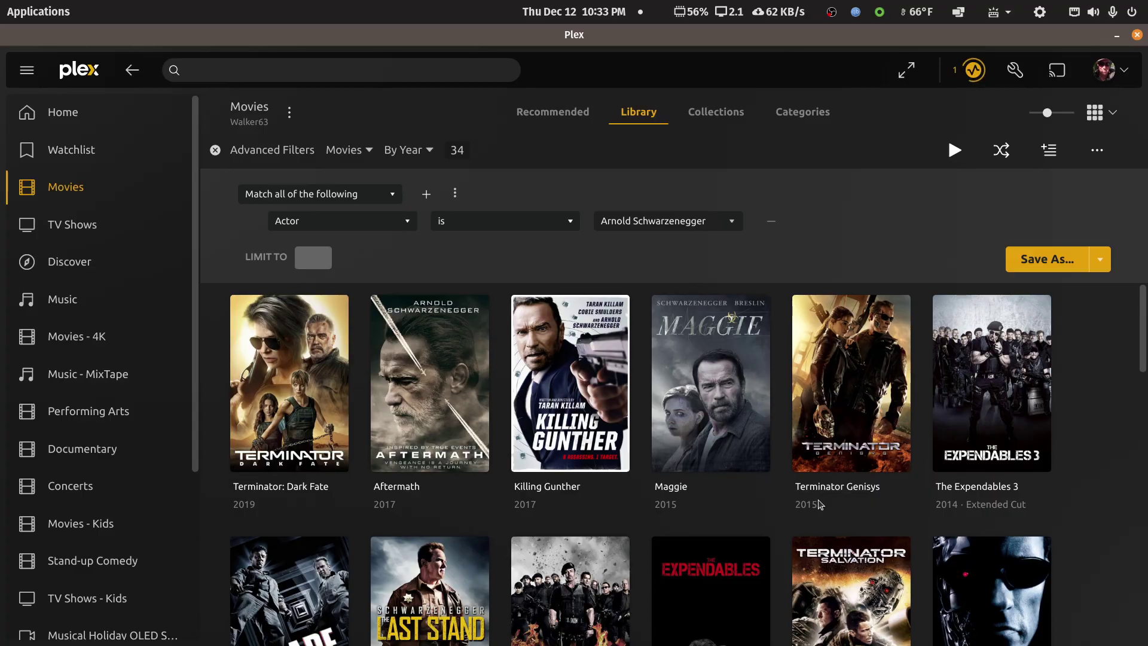
left_click(408, 150)
left_click(417, 229)
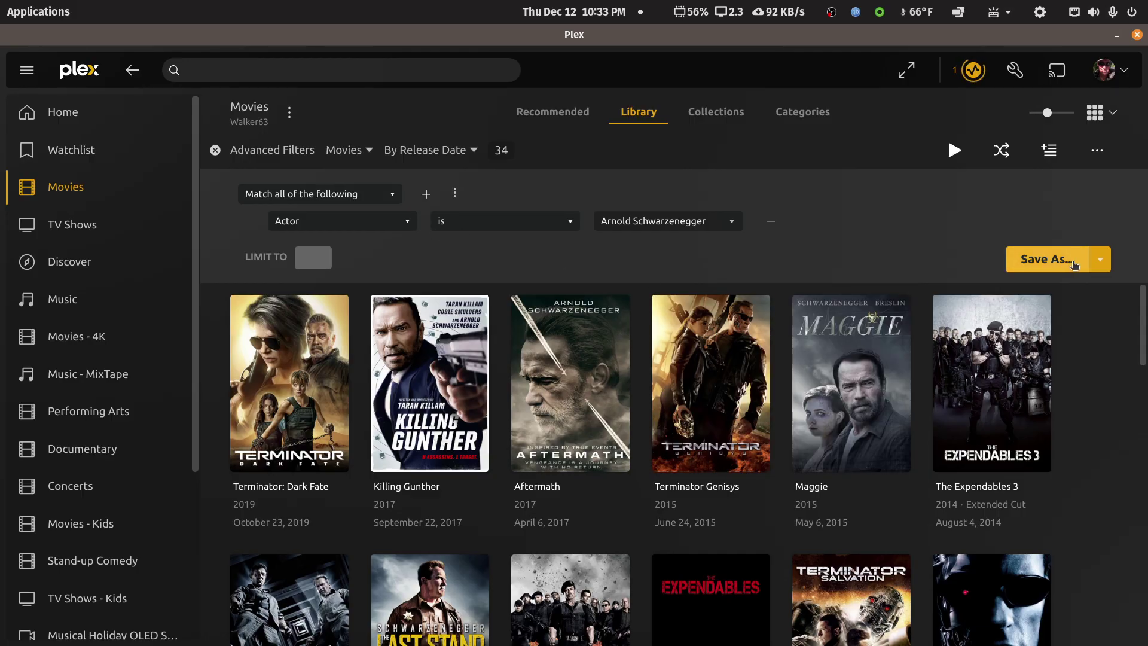
Start saving the filtered movies as a collection, cancel before naming it, and return to the full Movies library.
left_click(1053, 260)
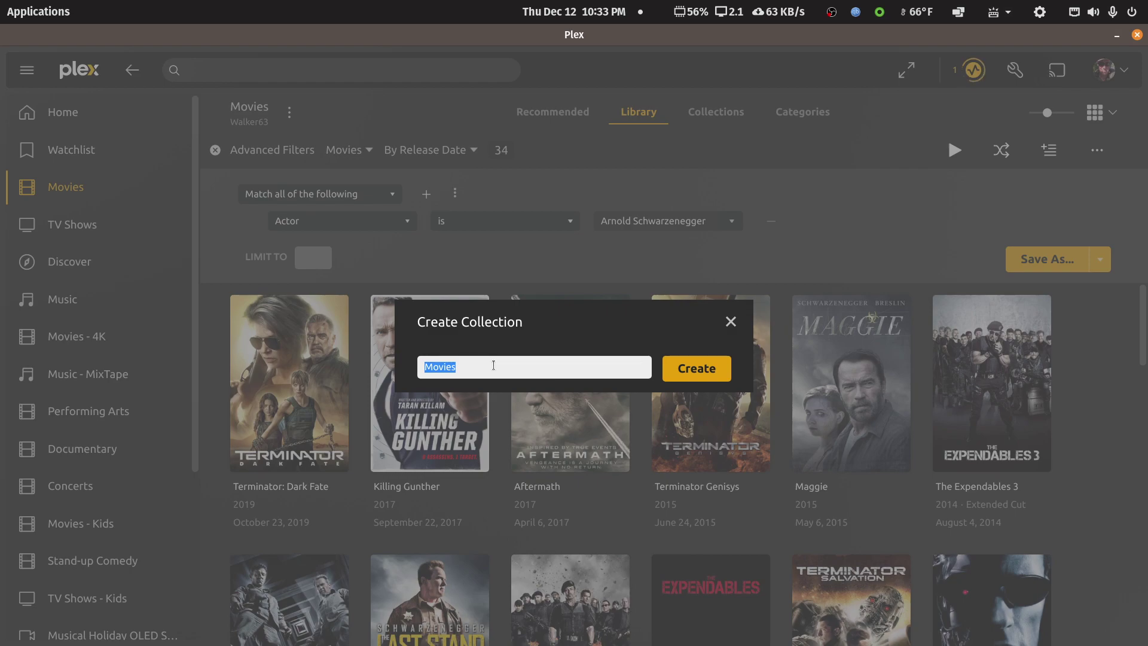
left_click(730, 321)
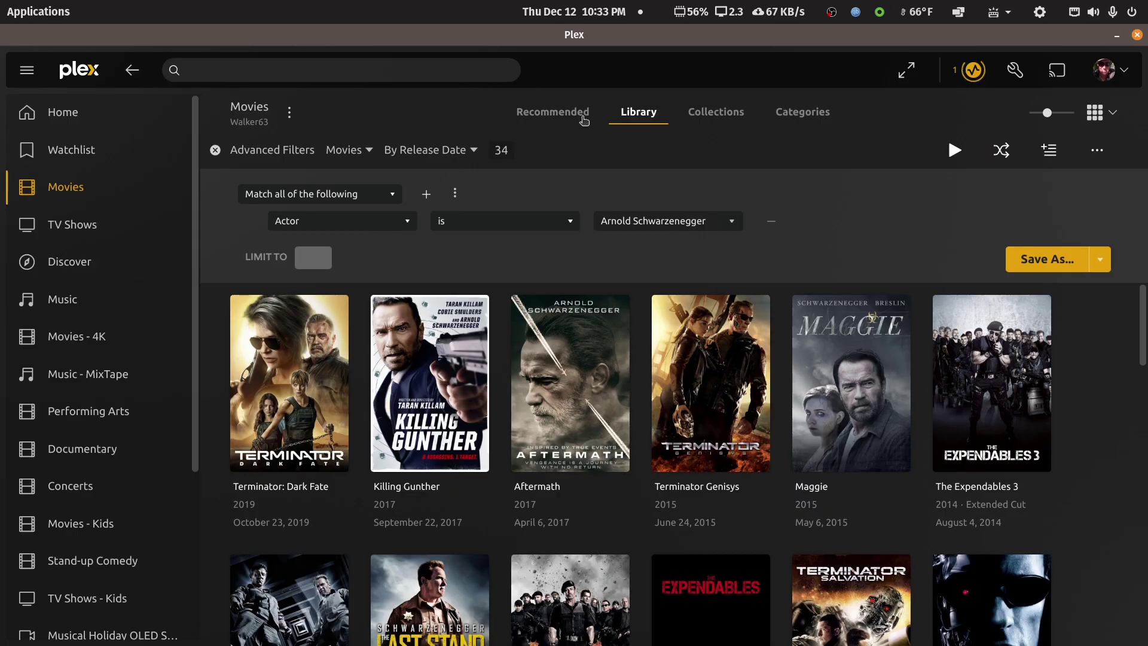
left_click(646, 114)
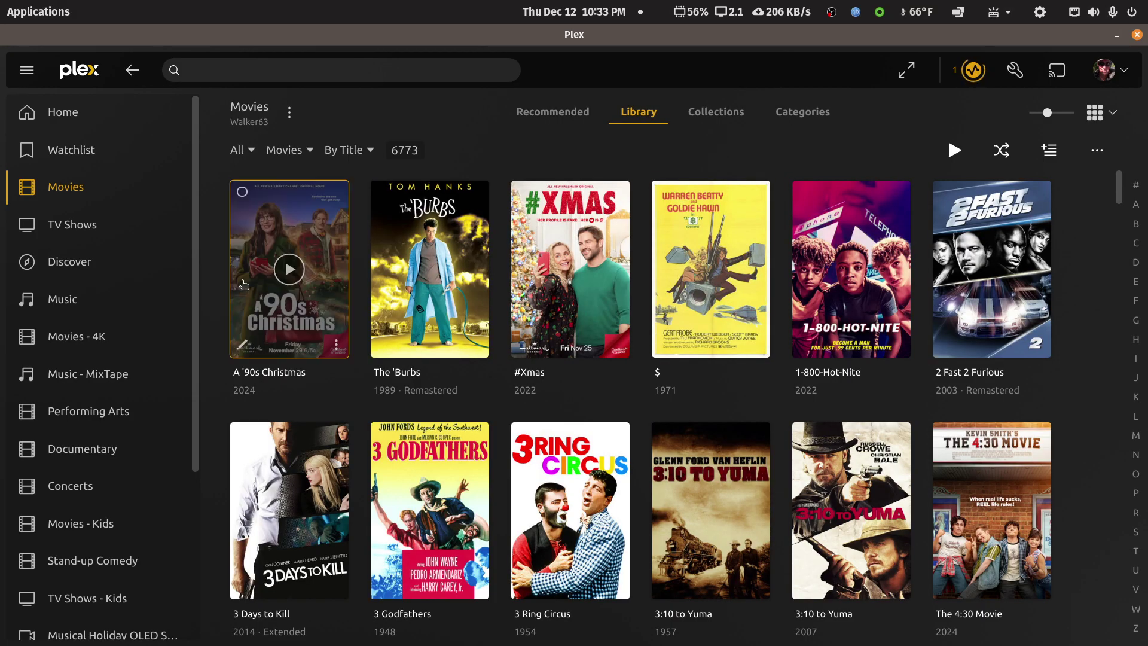
Select the first six movies in the library, from A '90s Christmas through 2 Fast 2 Furious.
left_click(243, 193)
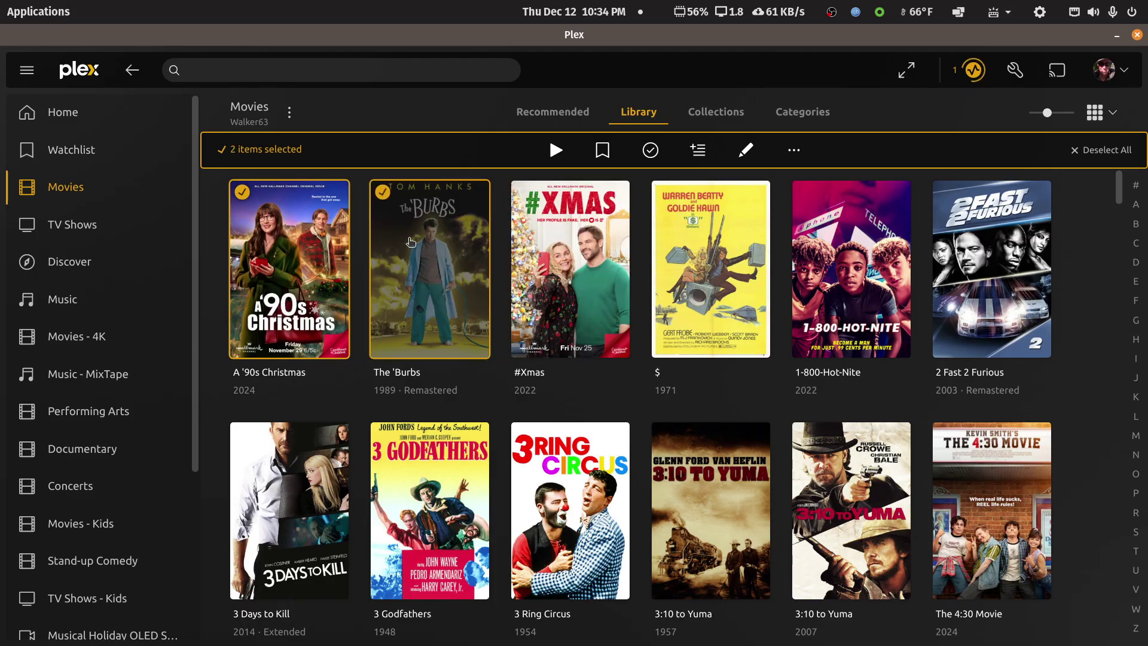
left_click(386, 198)
left_click(556, 257)
left_click(712, 279)
left_click(850, 284)
left_click(968, 290)
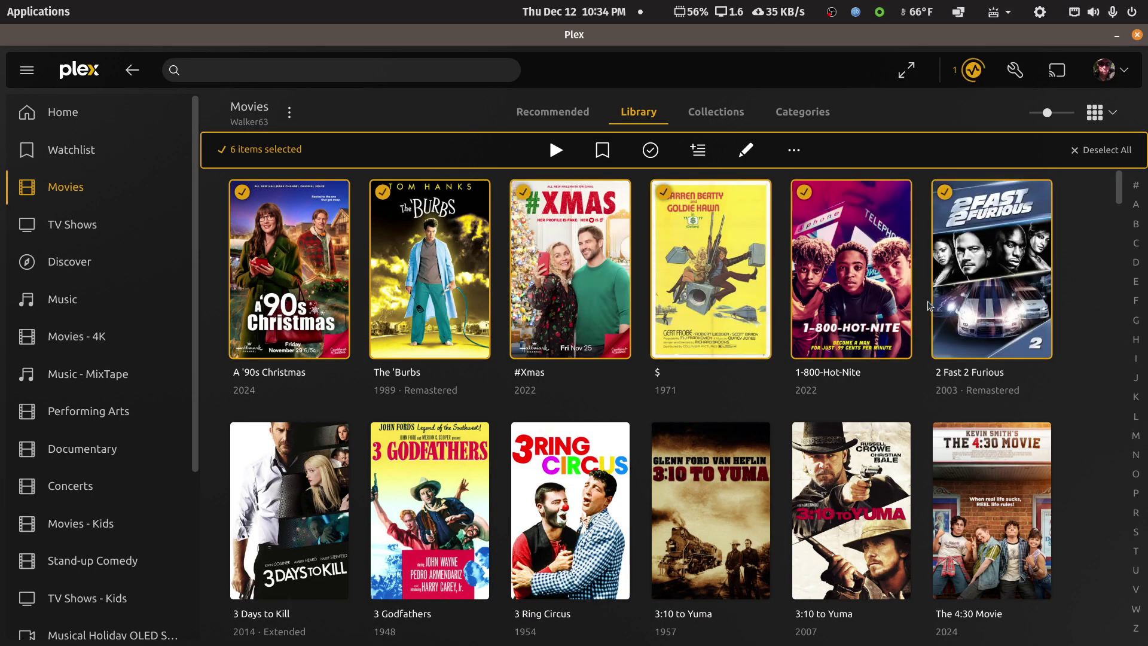
Add 3:10 to Yuma (1957) and 3 Godfathers to the movie selection and open the tags of the whole selection for editing.
left_click(736, 512)
left_click(455, 470)
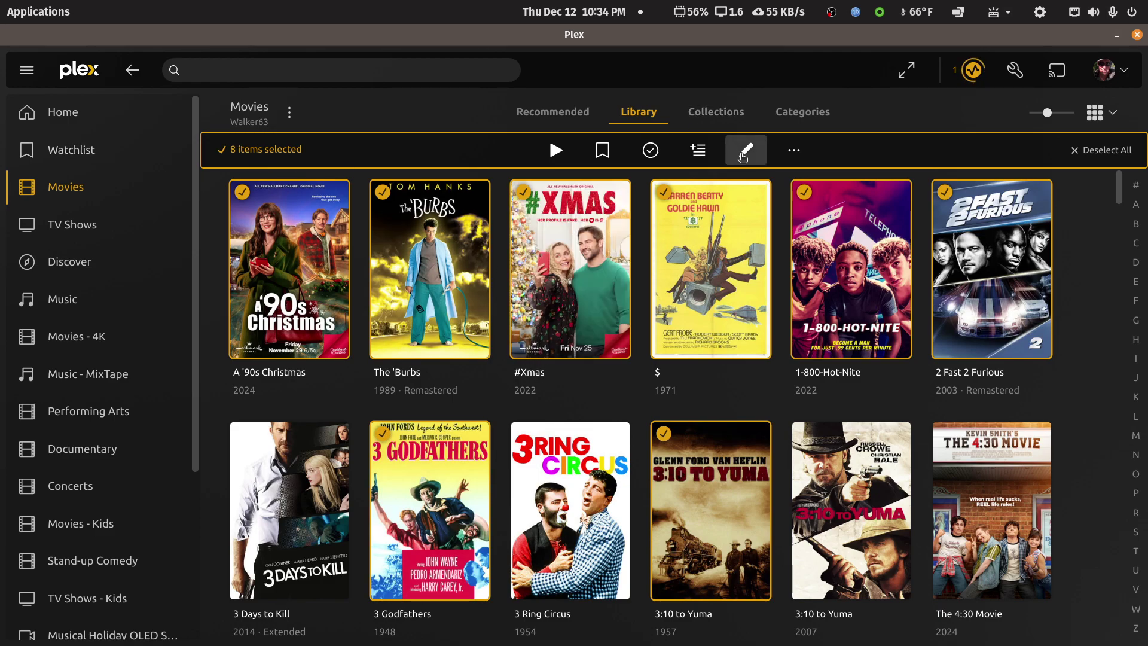
left_click(743, 157)
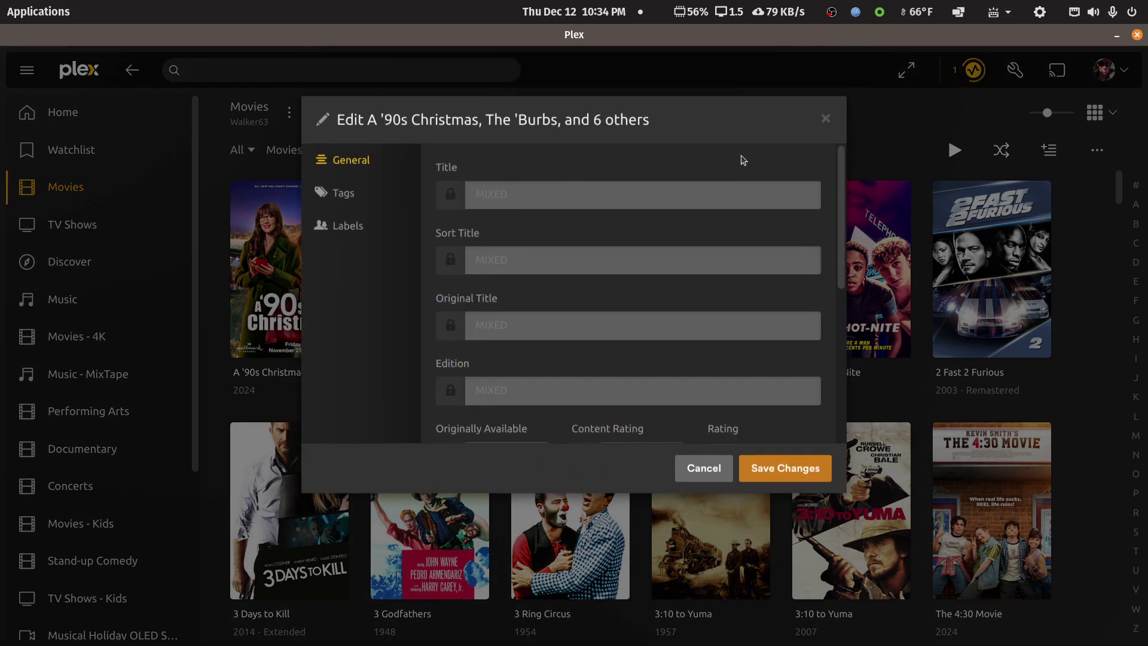
left_click(337, 198)
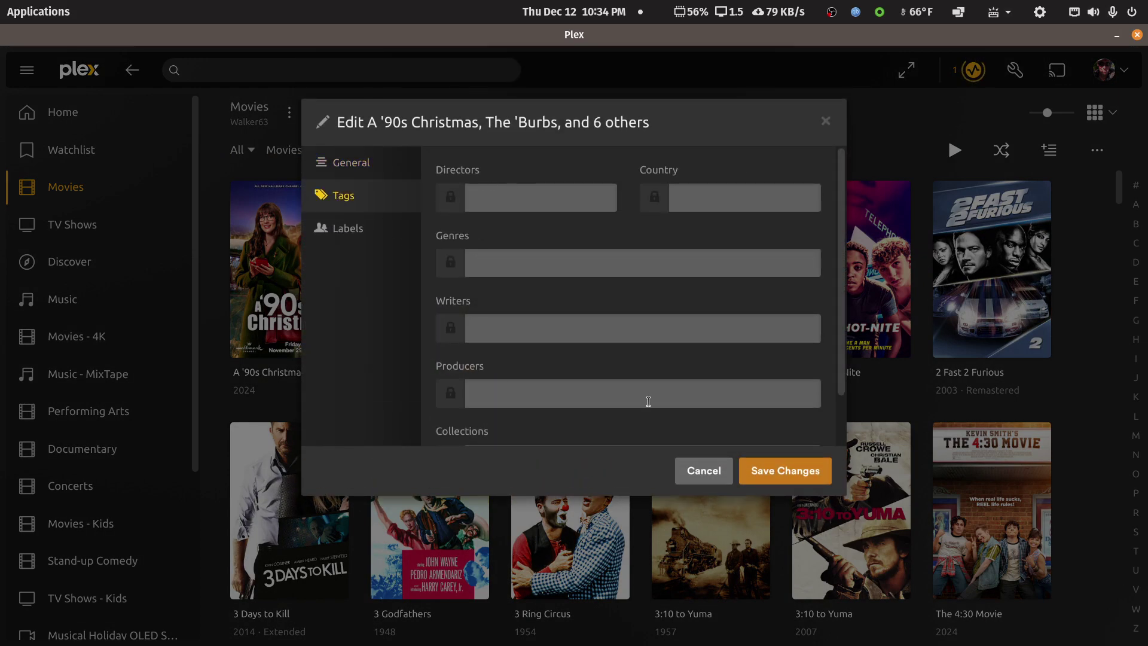
Assign the selected movies to a new collection named # Test Collection and save the changes.
scroll(646, 397, "down", 2)
left_click(603, 407)
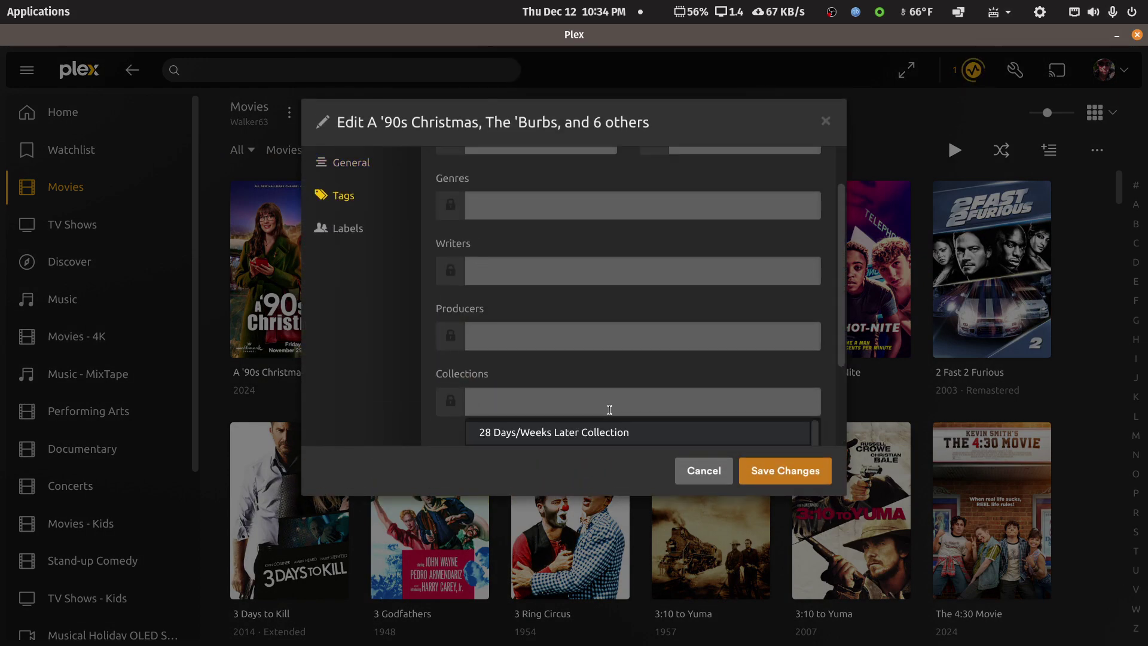
type("#")
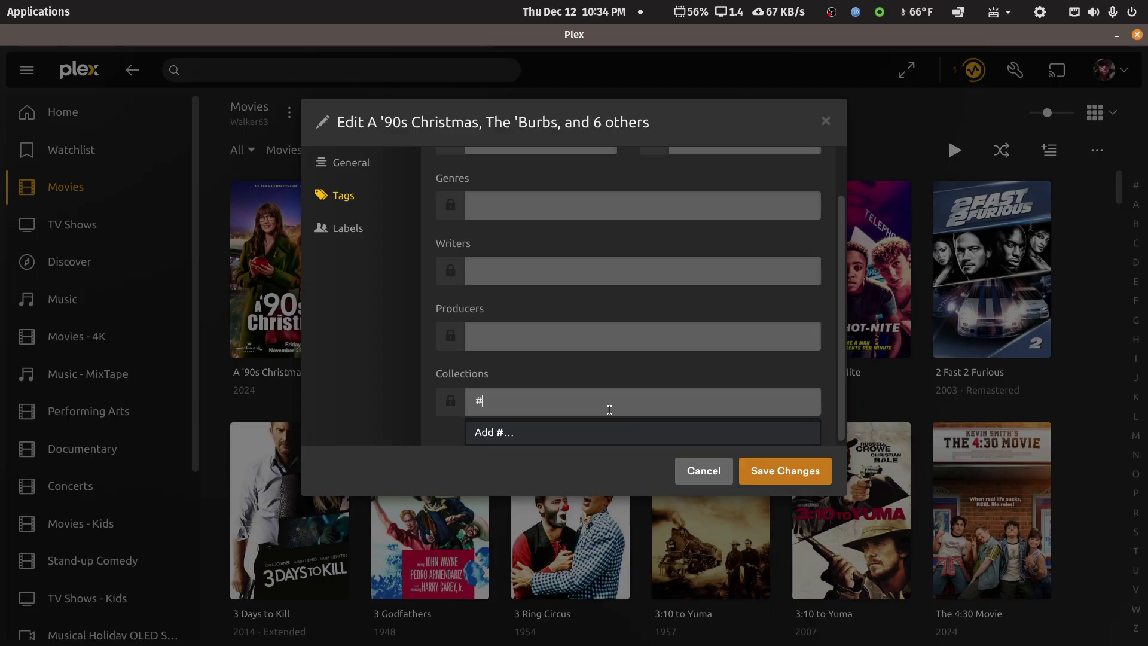
type(" Test Collection")
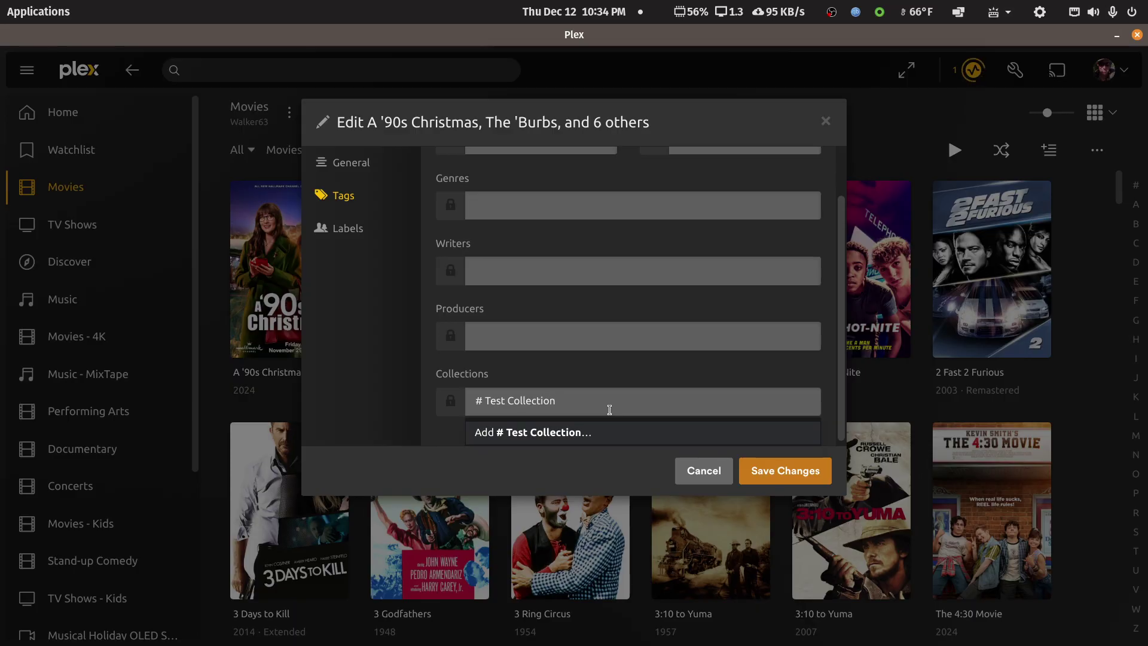
left_click(517, 438)
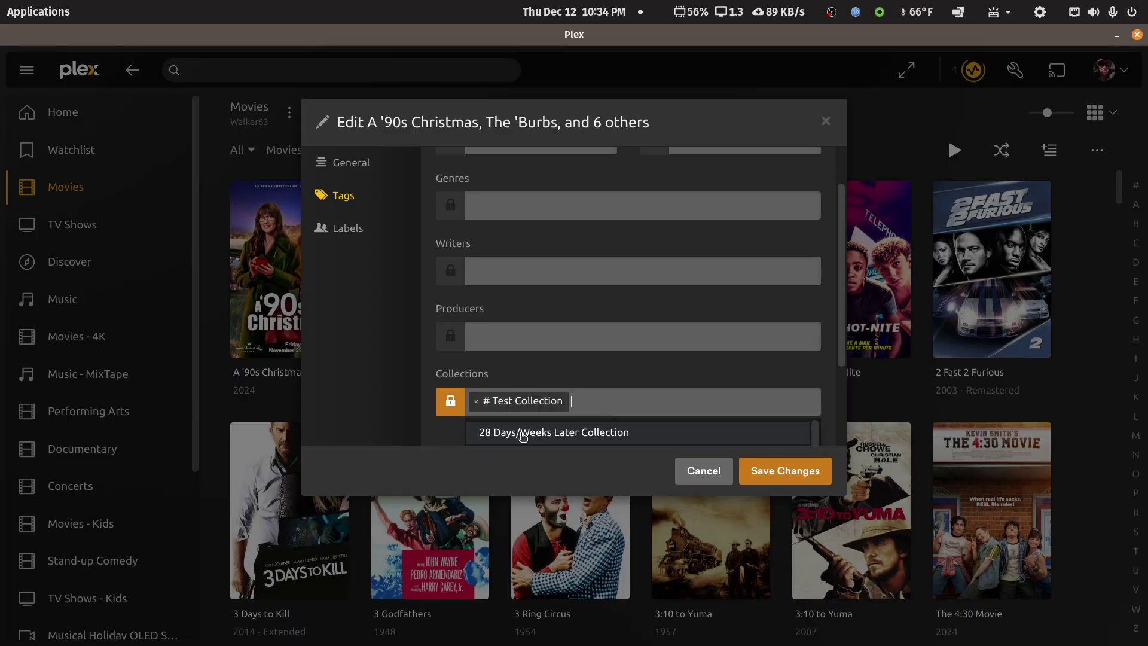
left_click(773, 473)
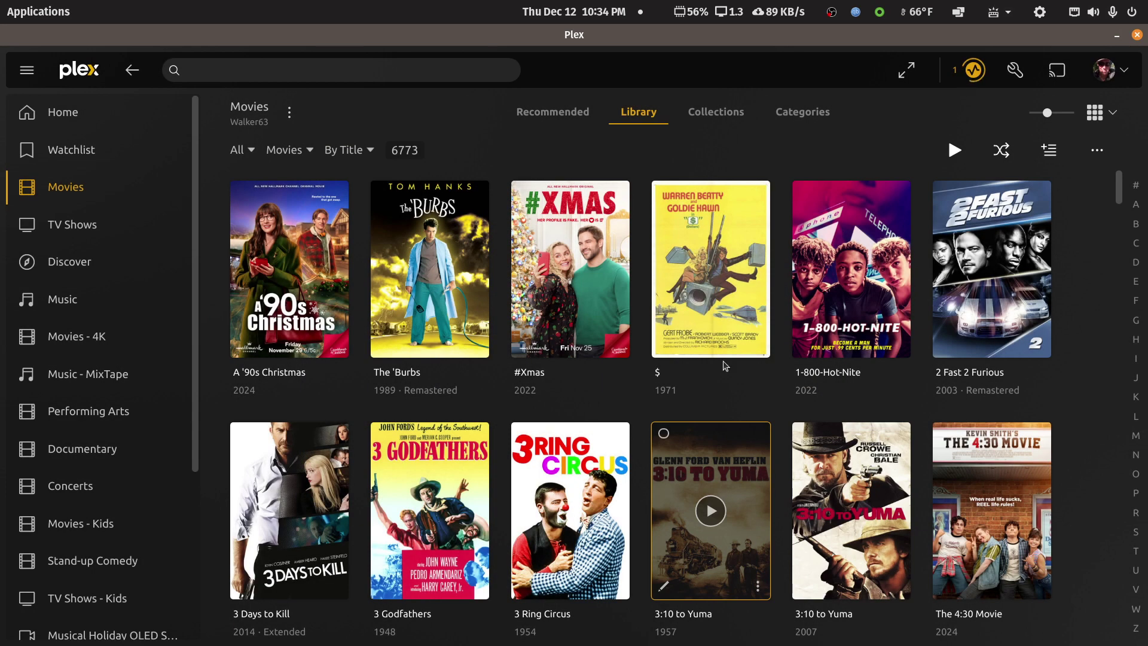
Find # Test Collection among the Movies collections, review its poster and background edit options, and leave without saving.
left_click(716, 111)
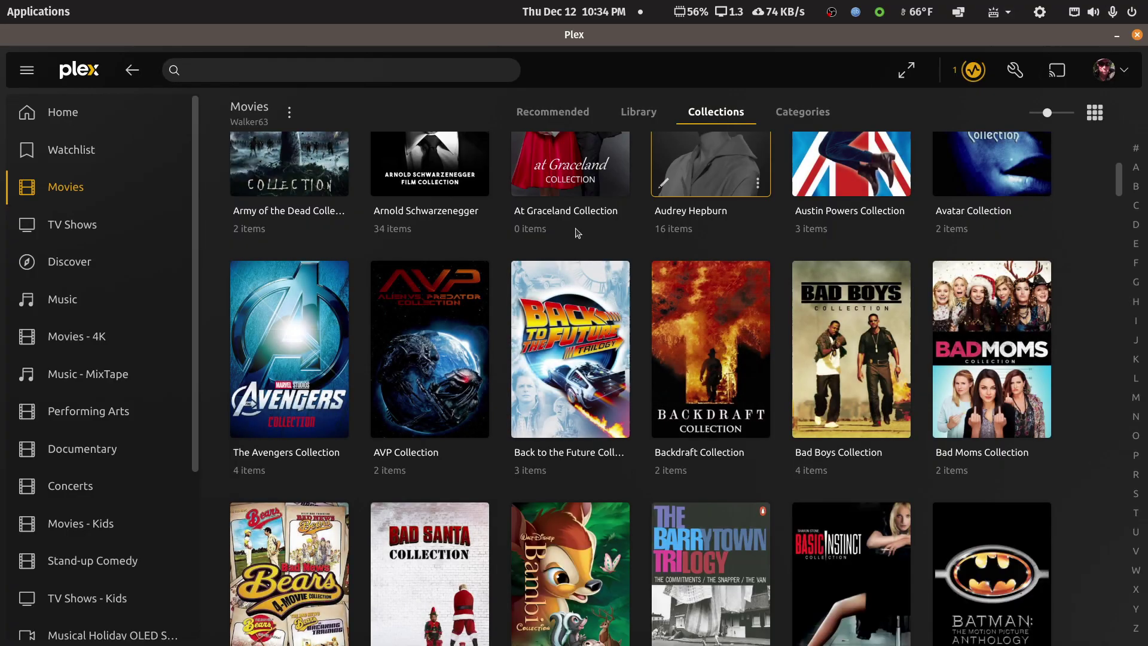
scroll(908, 318, "up", 4)
scroll(908, 318, "up", 15)
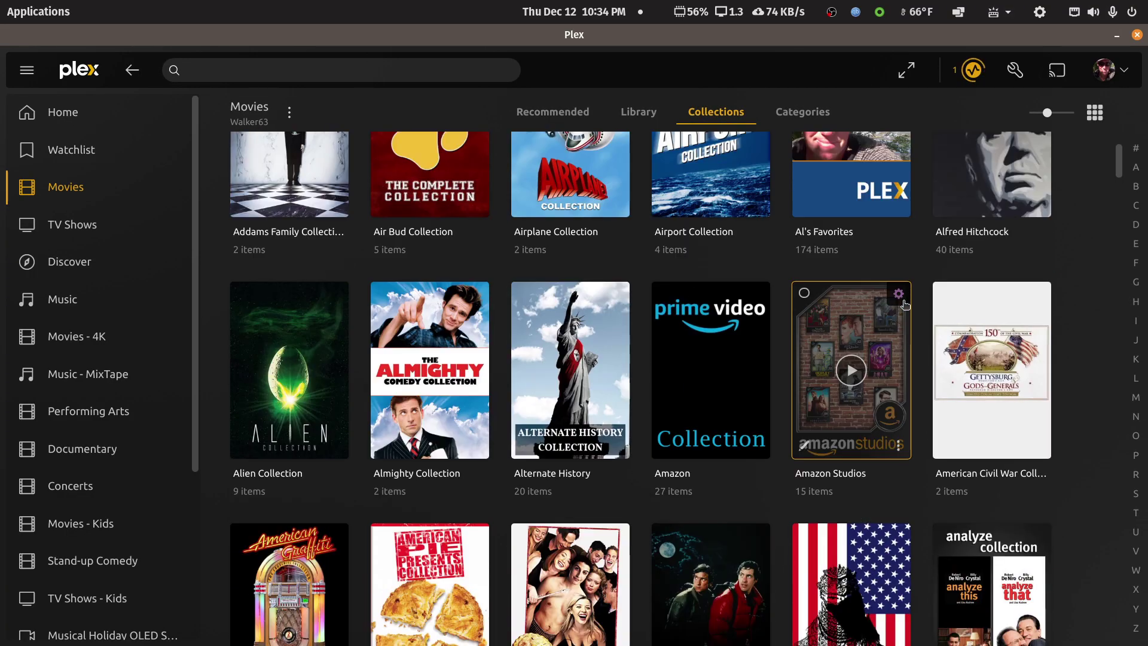
scroll(867, 251, "up", 5)
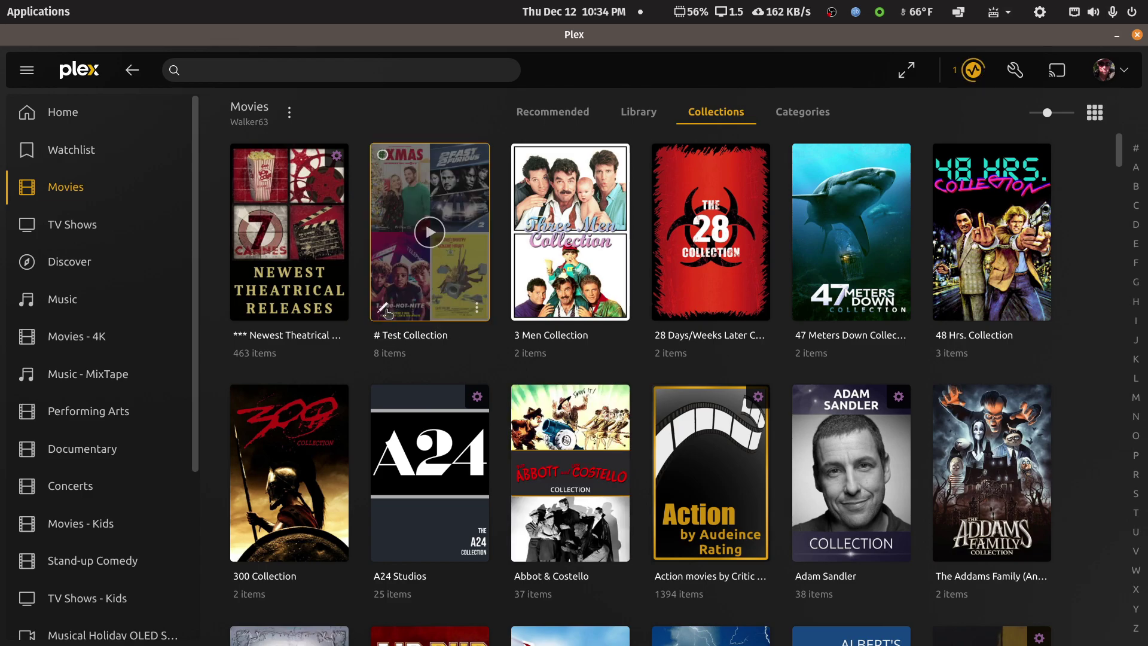
left_click(384, 310)
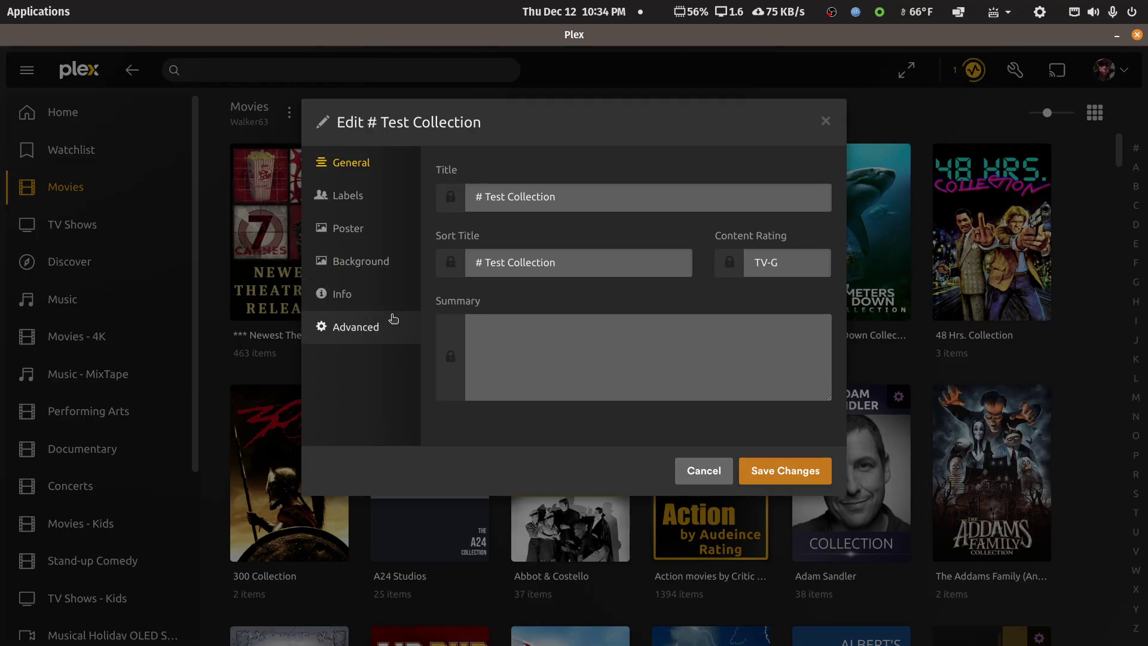
left_click(350, 231)
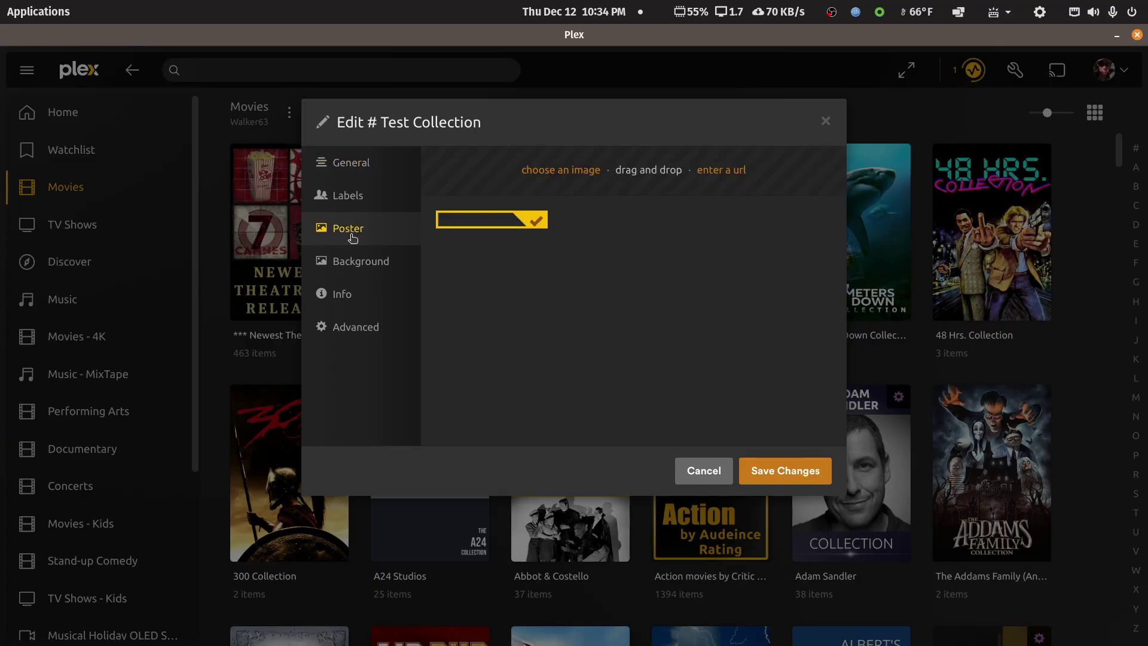
left_click(371, 264)
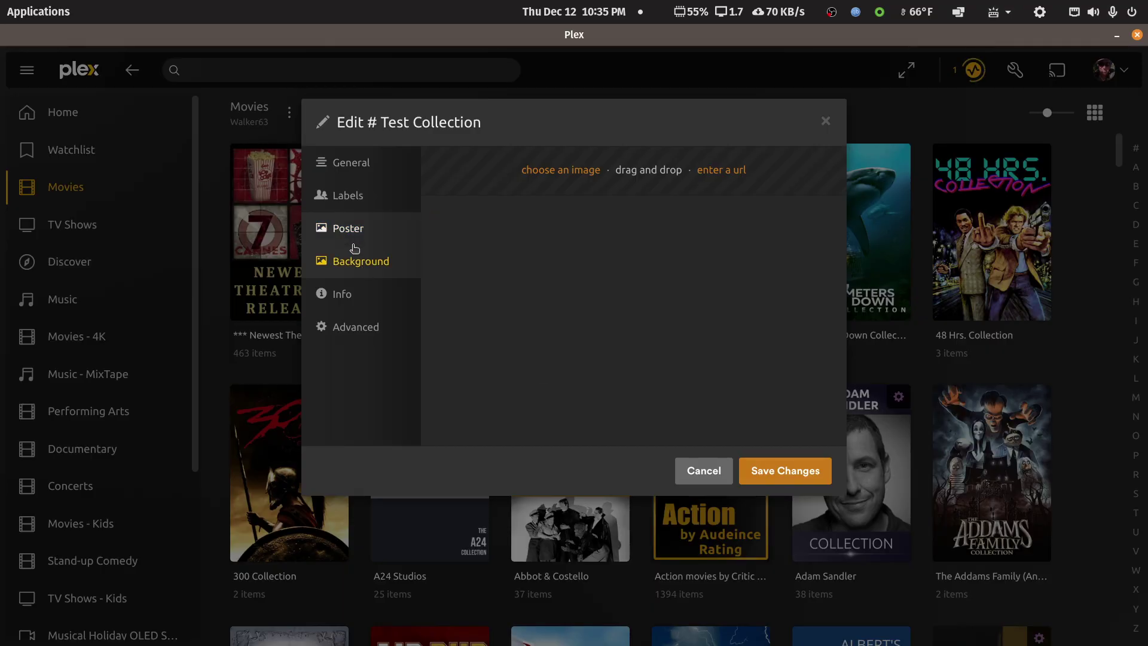
left_click(354, 235)
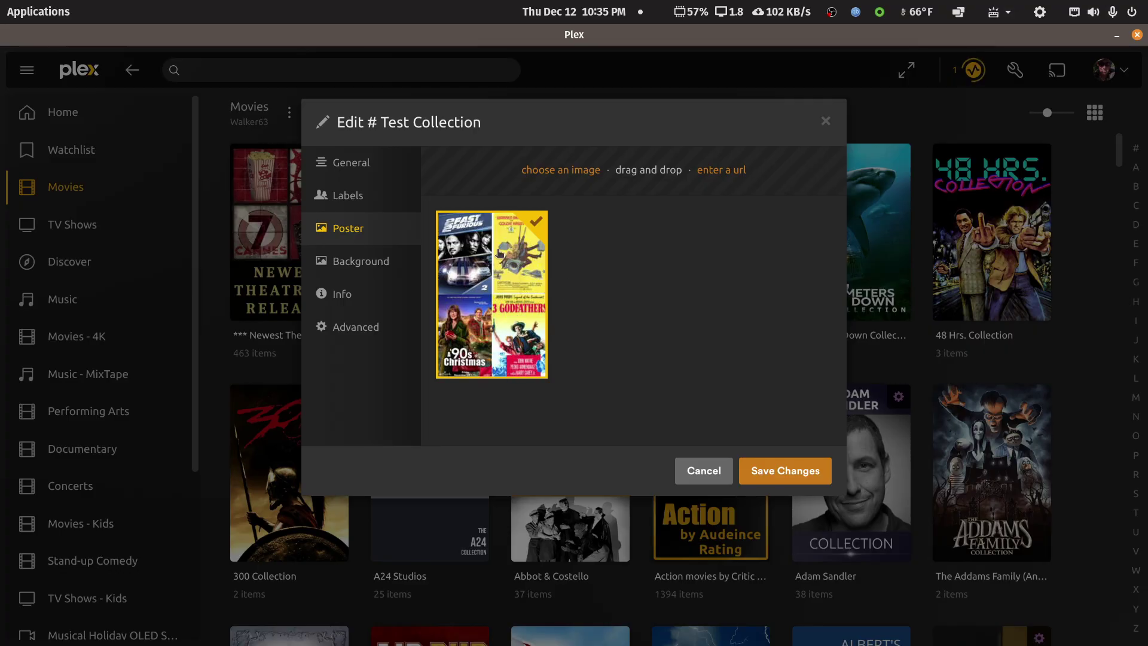
left_click(694, 471)
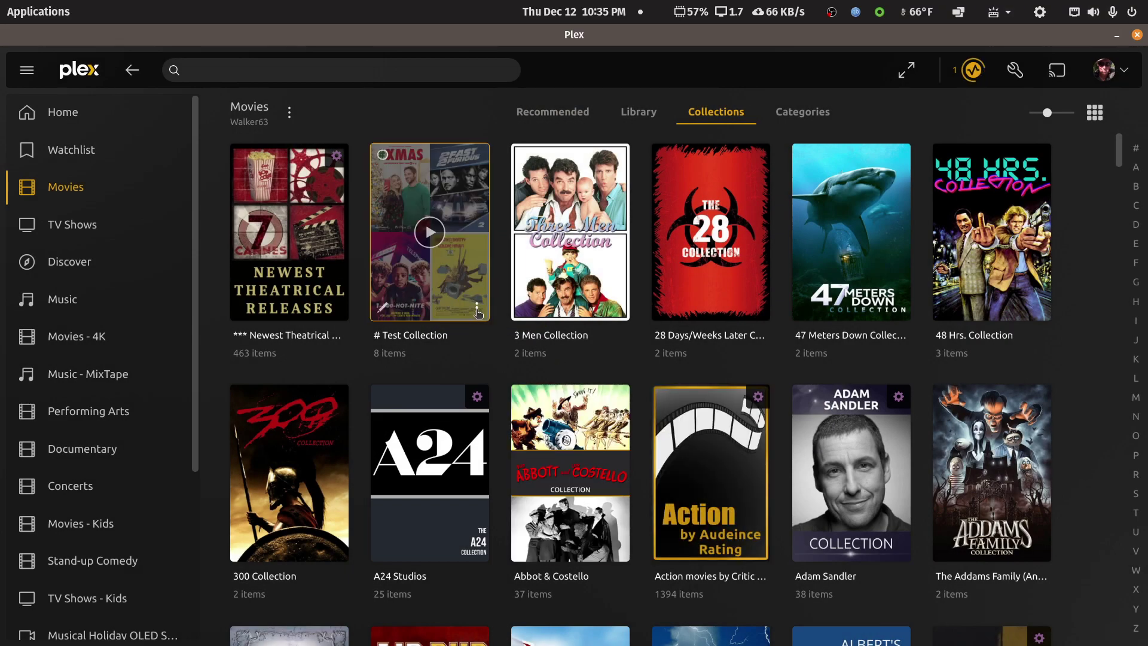
Delete # Test Collection from the Movies collections and confirm the deletion.
left_click(477, 309)
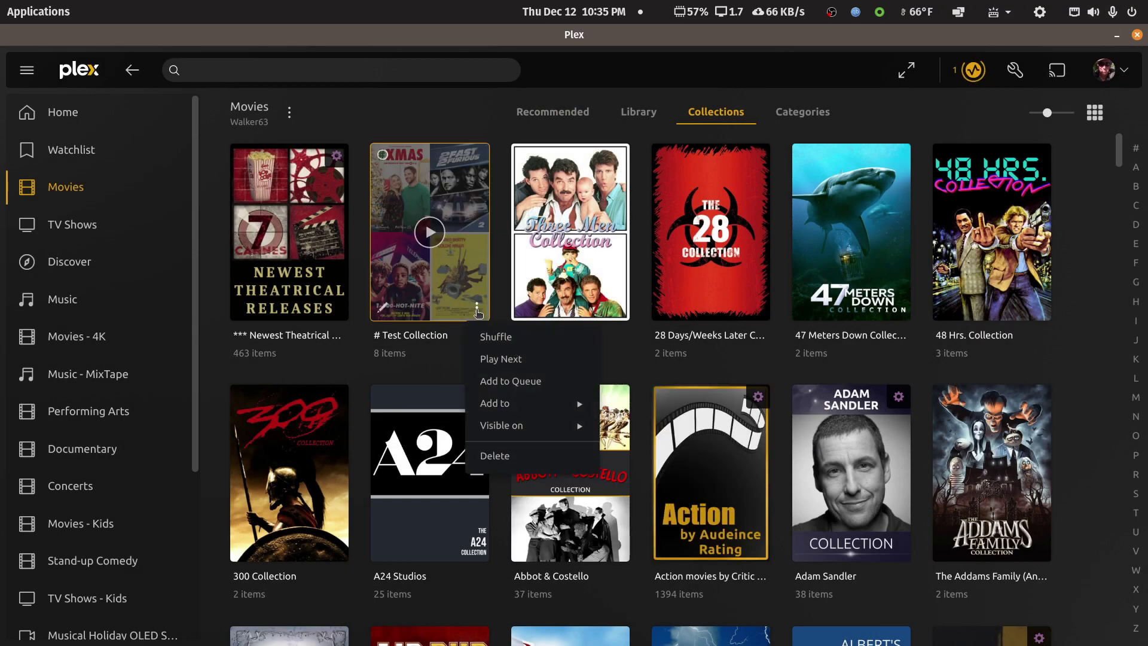
left_click(518, 458)
left_click(688, 254)
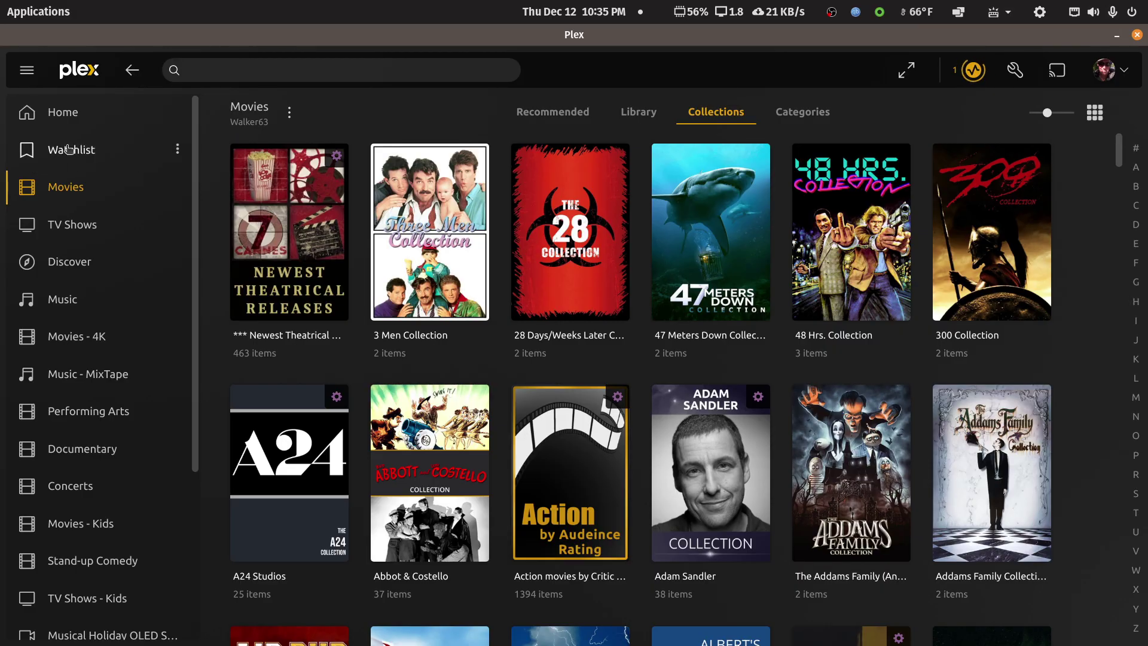
Examine the collection rows on the Home page, from Newest Theatrical Releases through the Christmas collections to Recently Added in TV Shows.
left_click(62, 113)
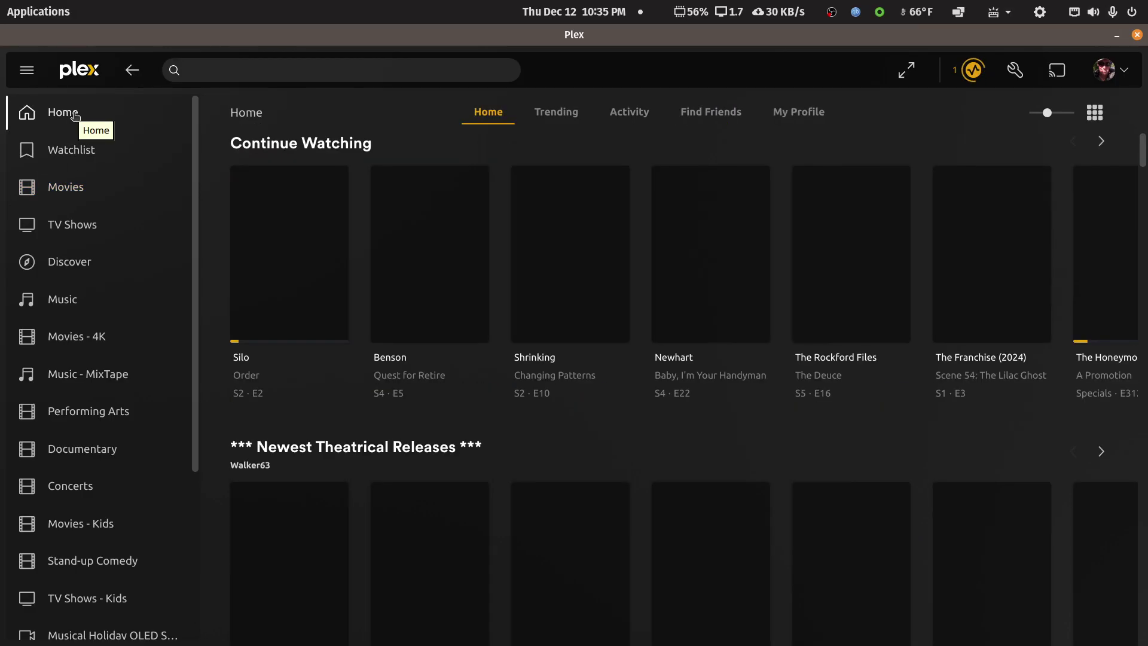
scroll(281, 302, "down", 3)
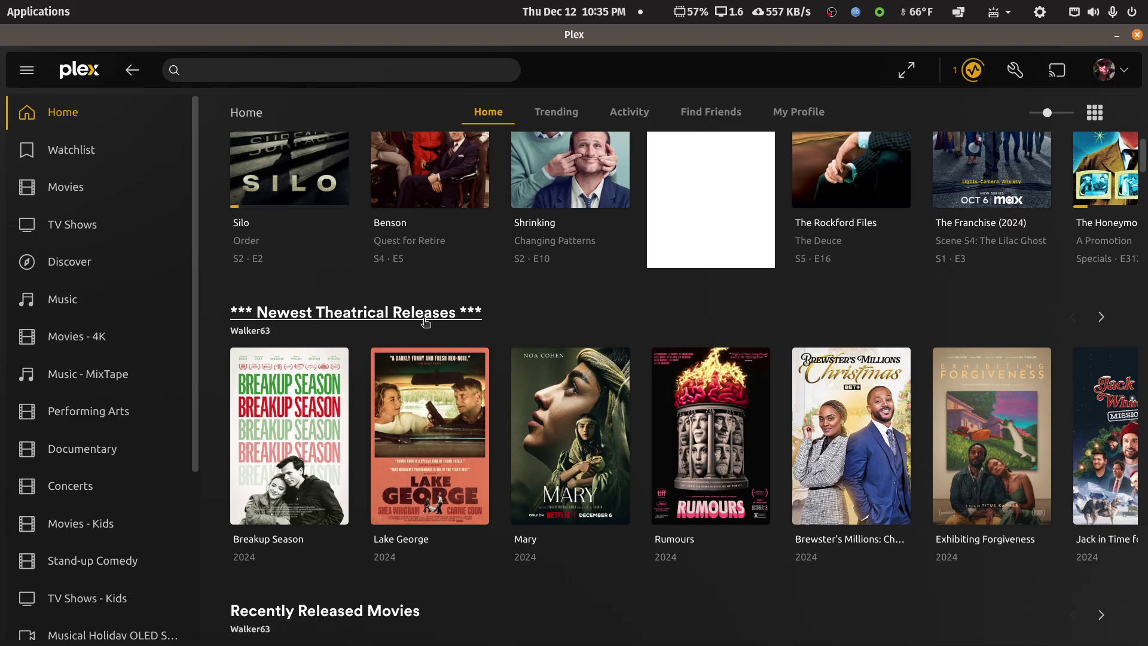
scroll(425, 323, "down", 5)
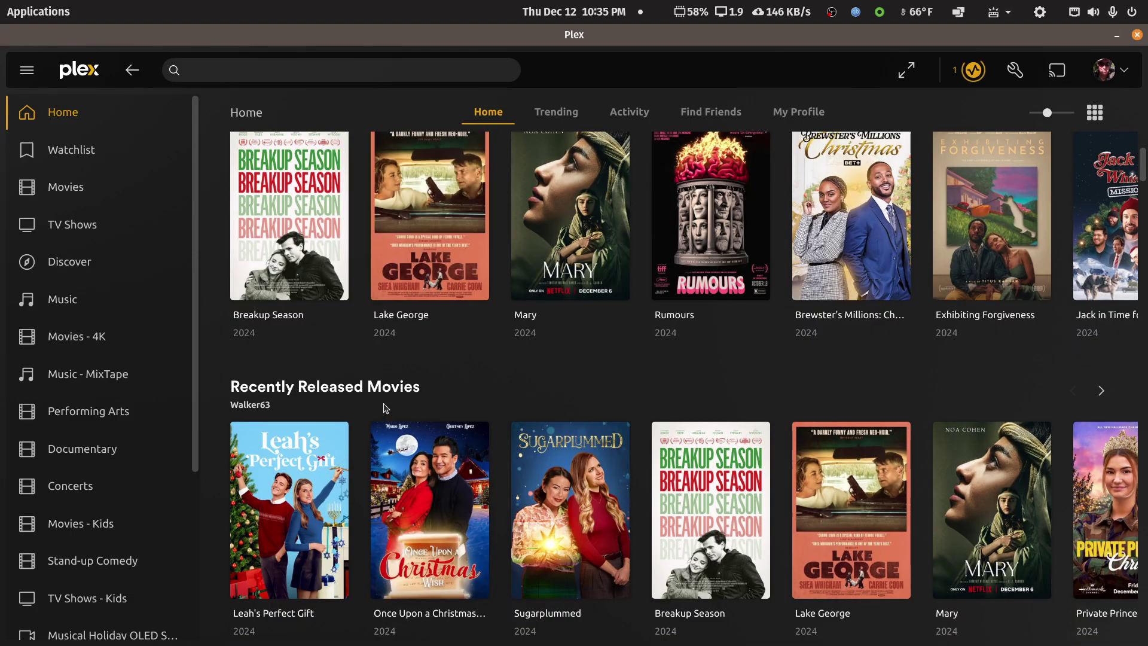
scroll(383, 408, "down", 9)
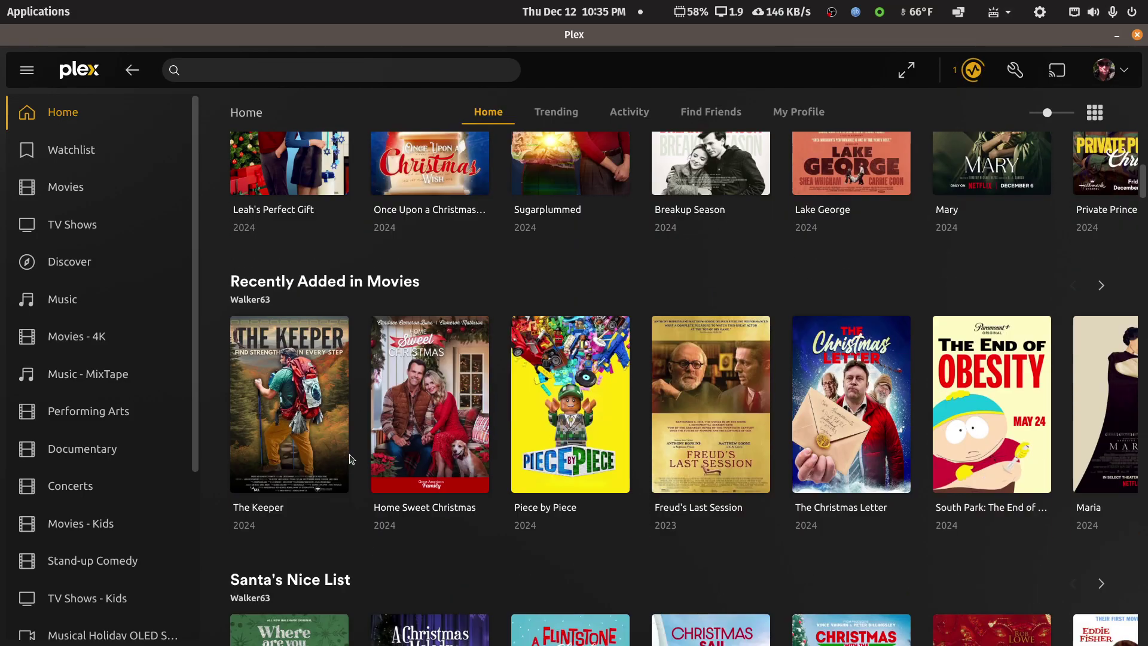
scroll(351, 460, "down", 1)
scroll(352, 458, "down", 2)
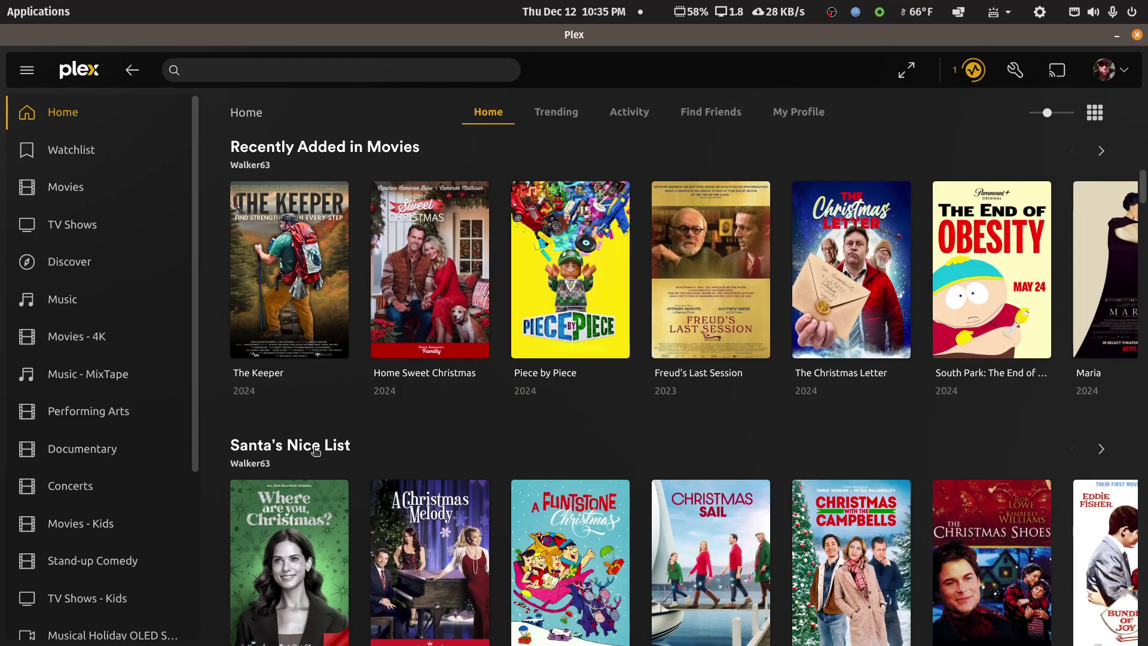
scroll(354, 445, "down", 2)
mouse_move(266, 445)
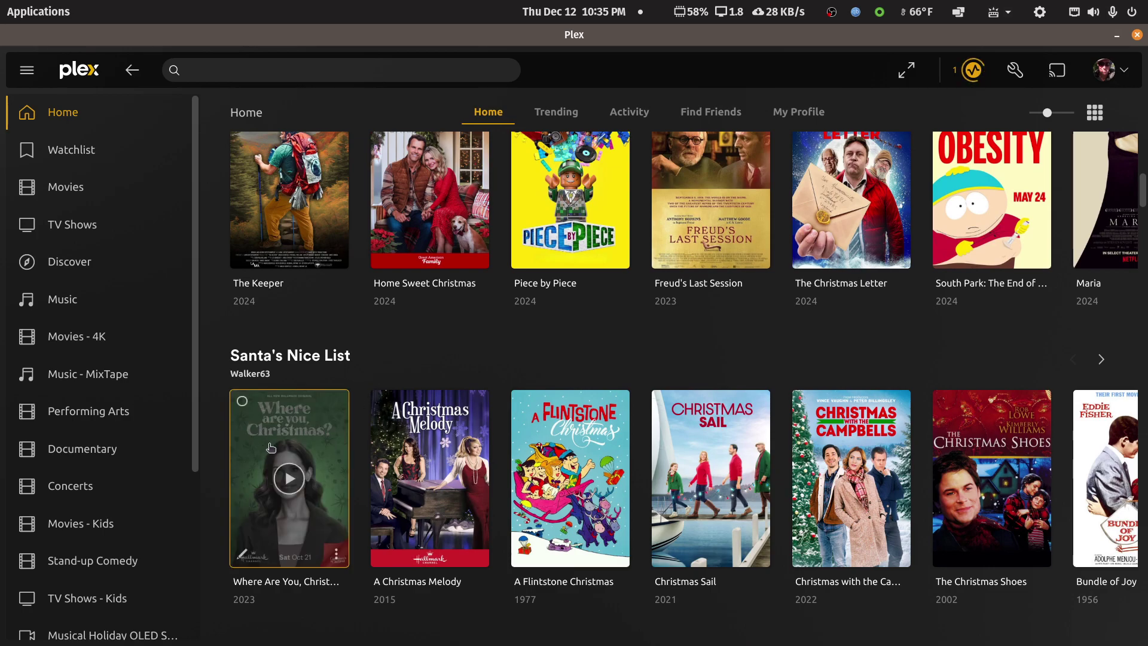
scroll(341, 394, "down", 5)
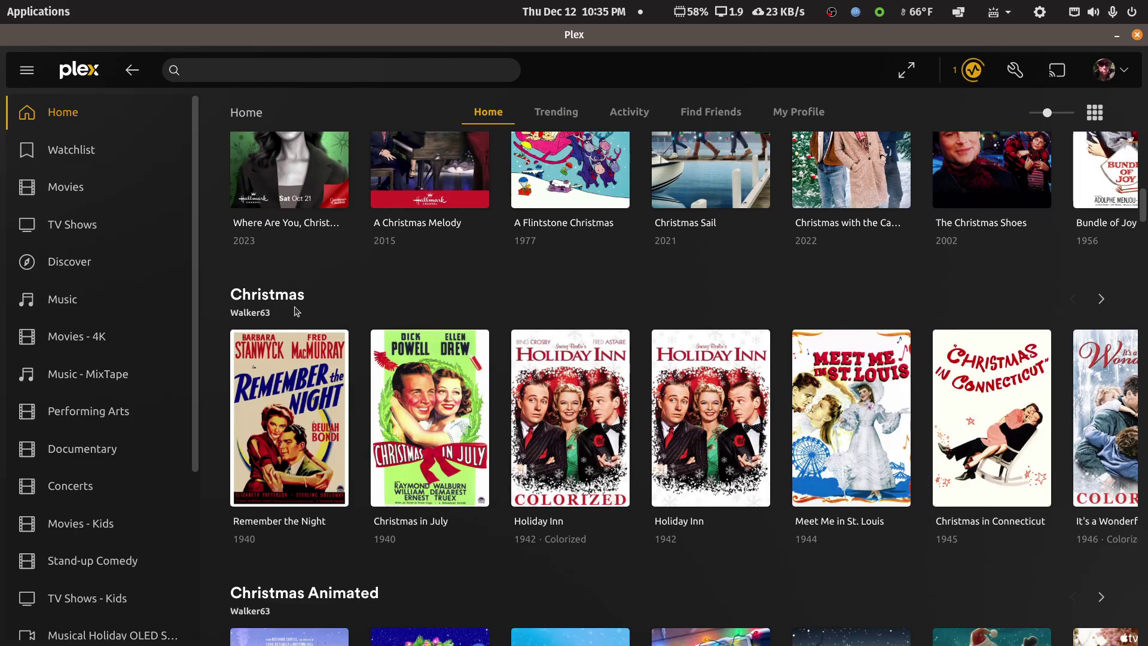
mouse_move(334, 384)
scroll(335, 384, "down", 4)
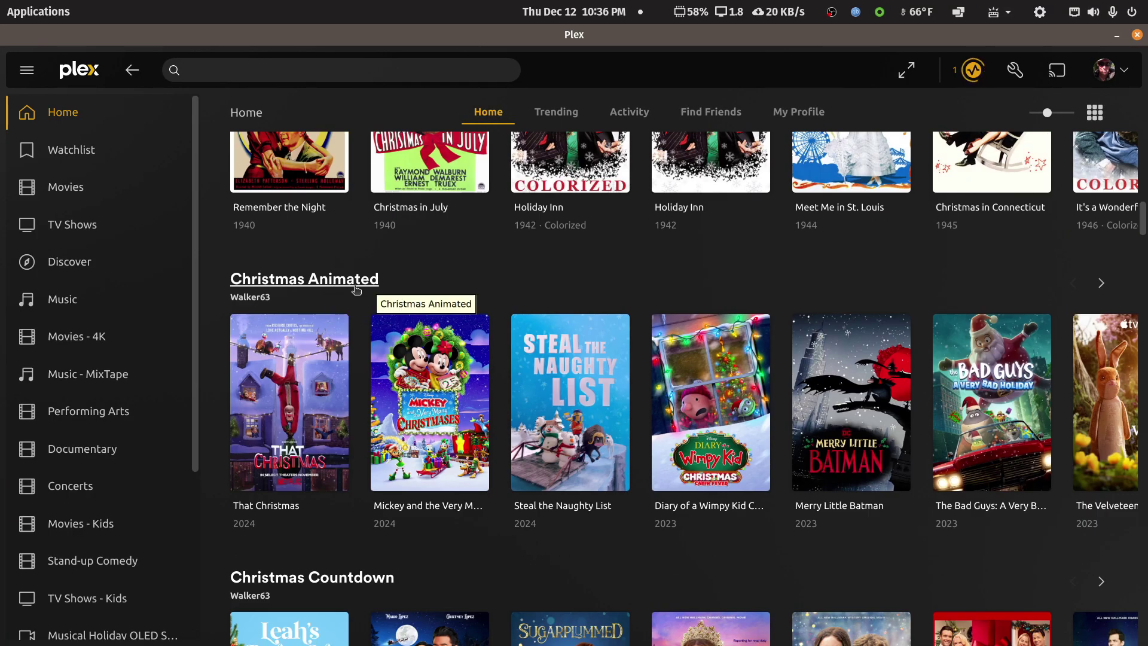
scroll(361, 289, "down", 1)
scroll(356, 291, "down", 2)
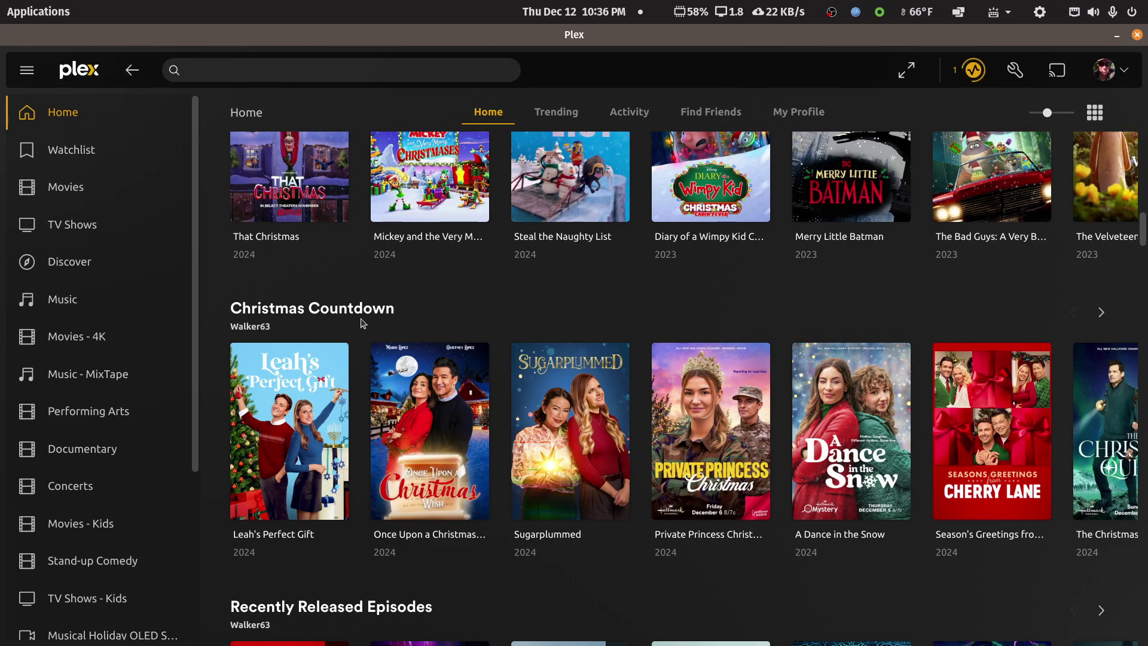
scroll(361, 323, "down", 5)
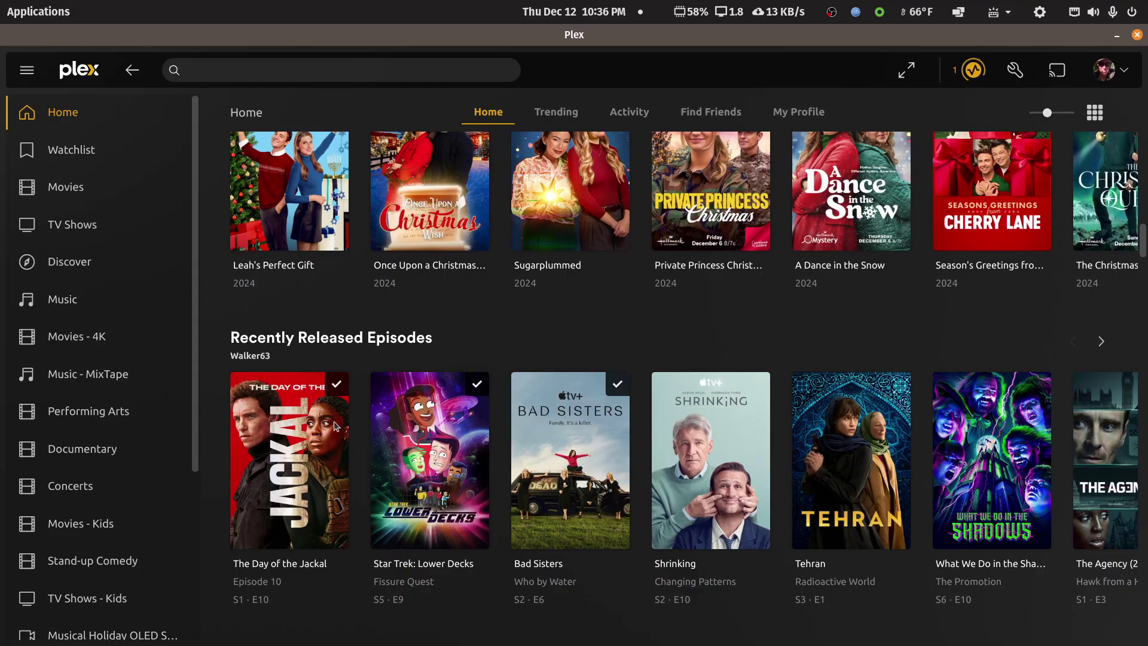
mouse_move(333, 450)
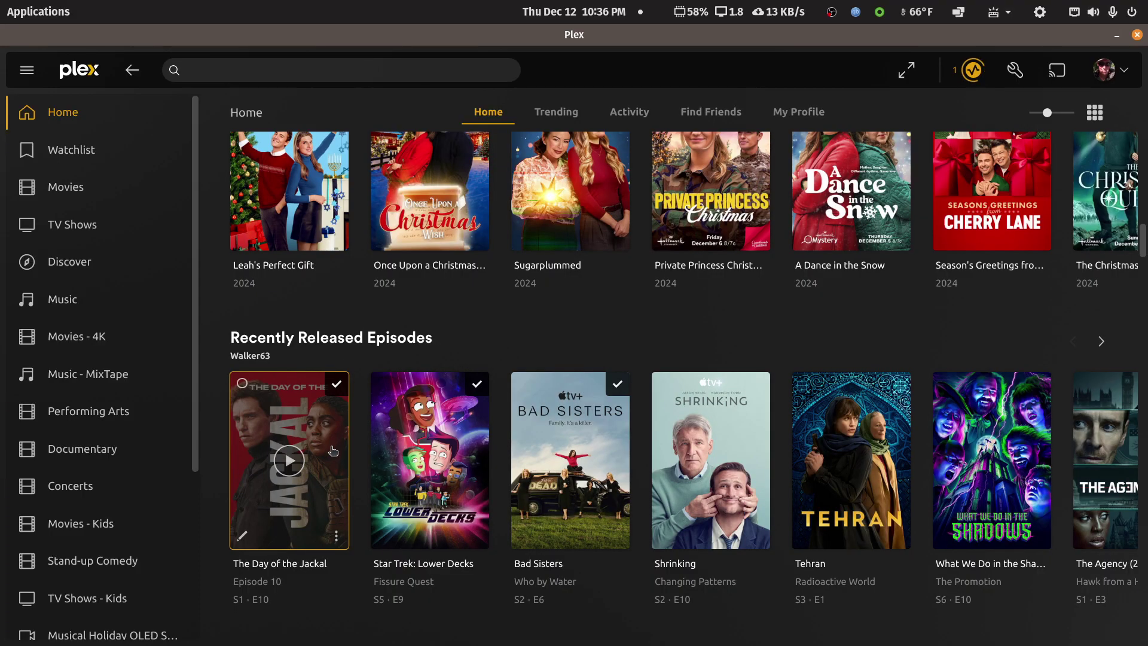
scroll(351, 455, "down", 6)
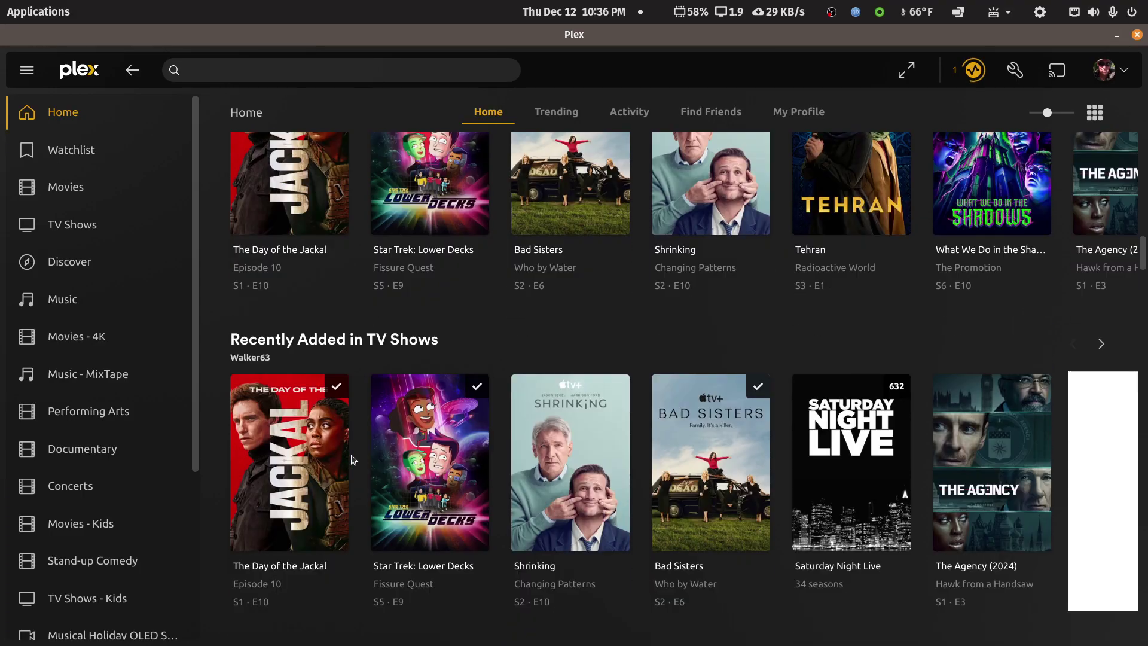
scroll(351, 456, "up", 20)
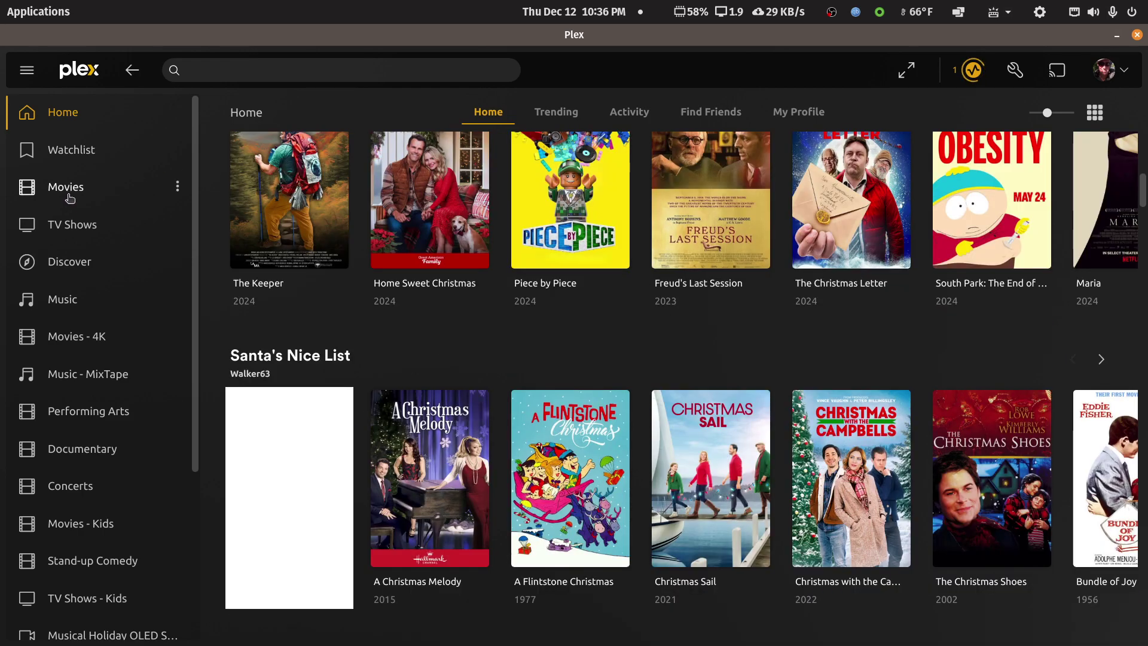
Return to the Movies collections and make the A24 Studios collection visible on Library.
left_click(67, 187)
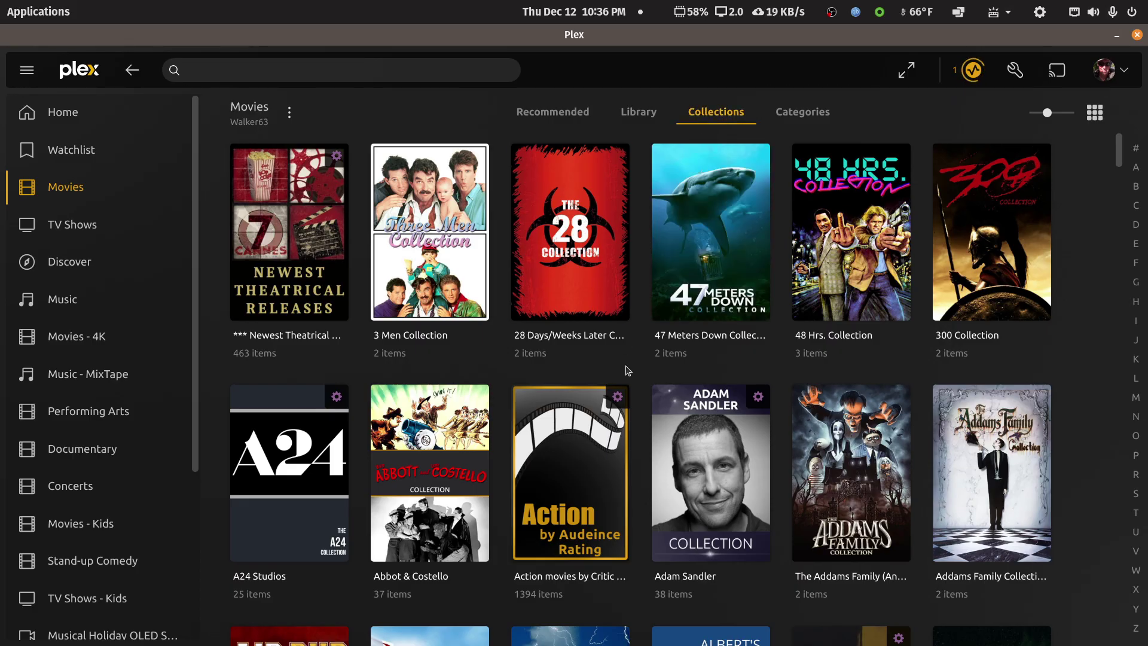
scroll(627, 371, "down", 3)
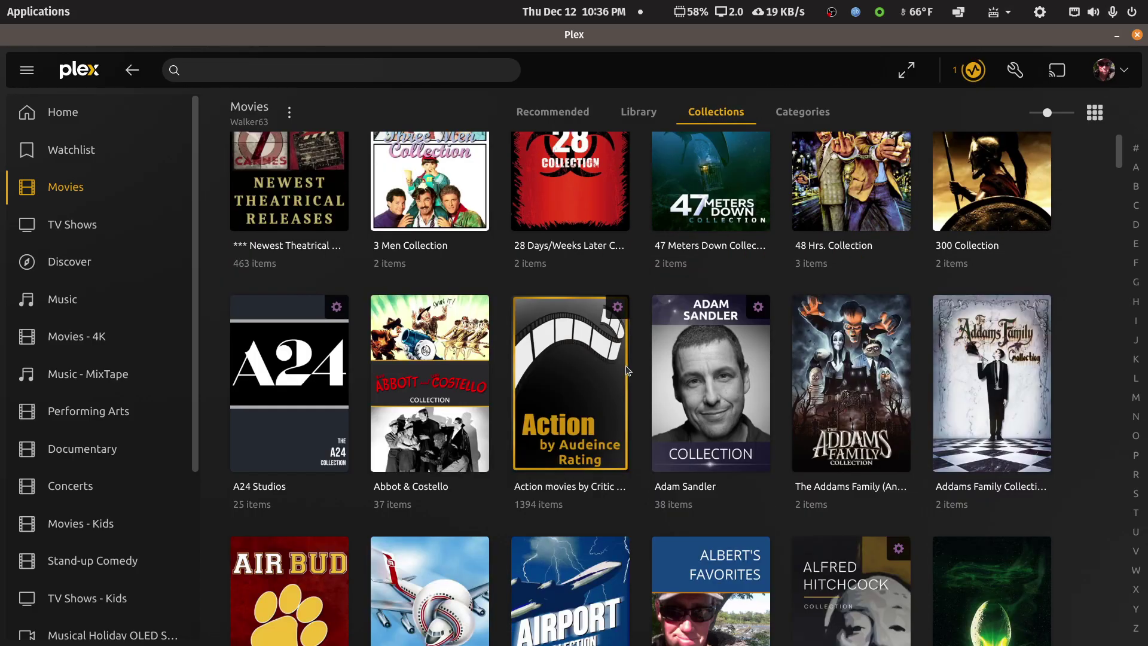
left_click(337, 459)
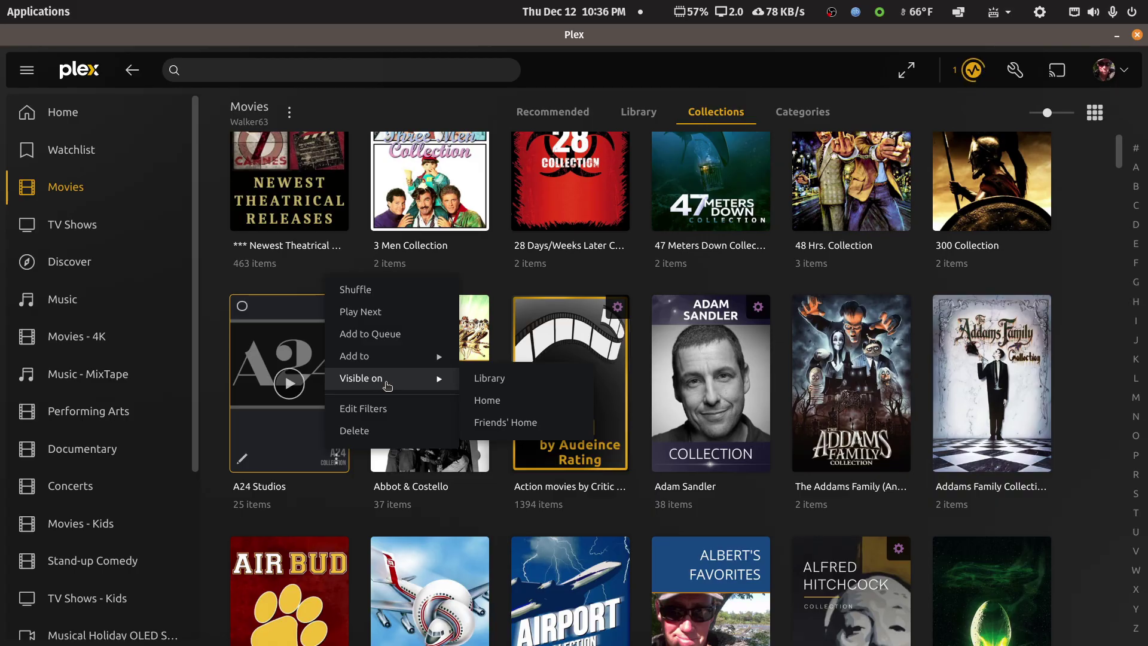
left_click(489, 383)
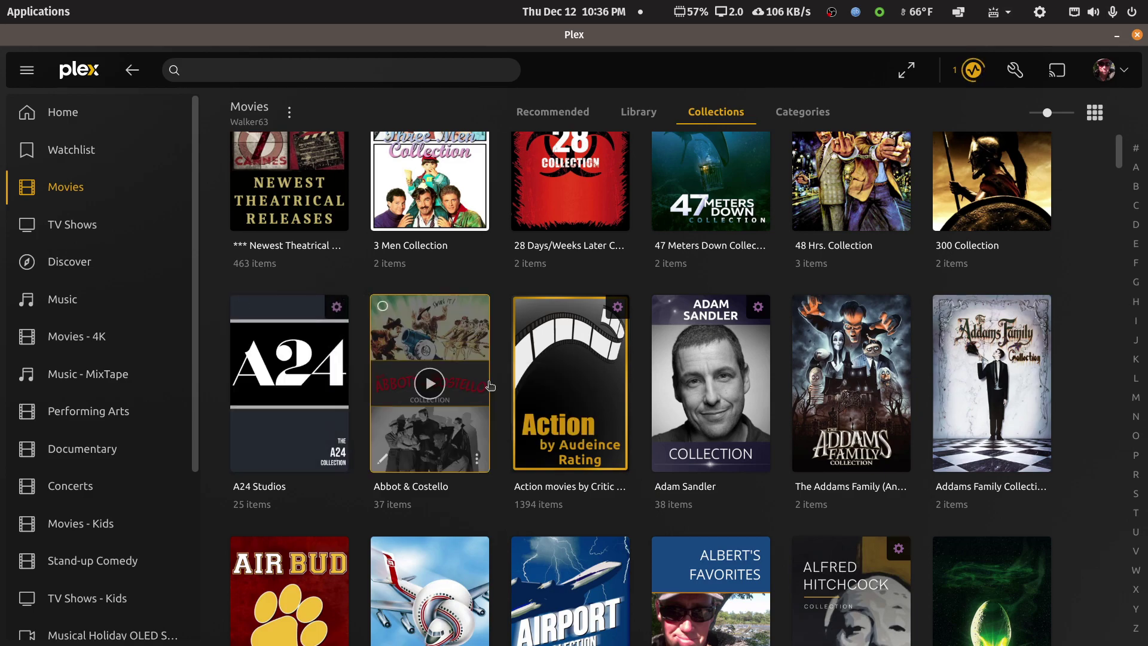
Open the server's library management settings and expand the recommendations list for the Movies library.
left_click(1016, 71)
scroll(139, 427, "down", 5)
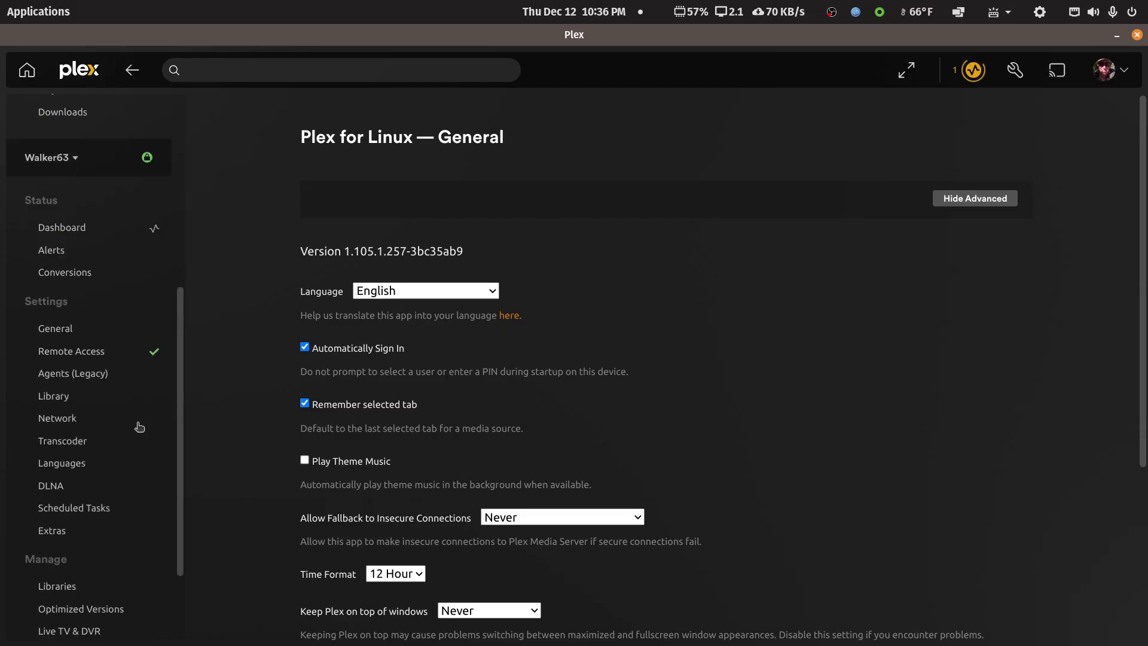
scroll(140, 427, "down", 2)
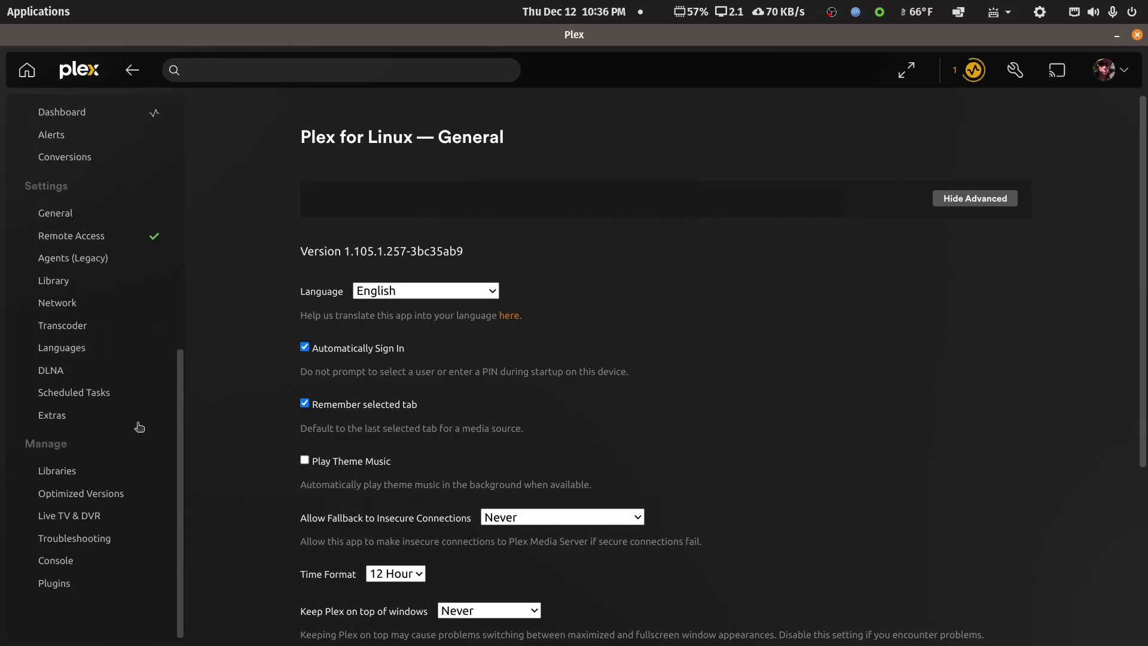
left_click(60, 479)
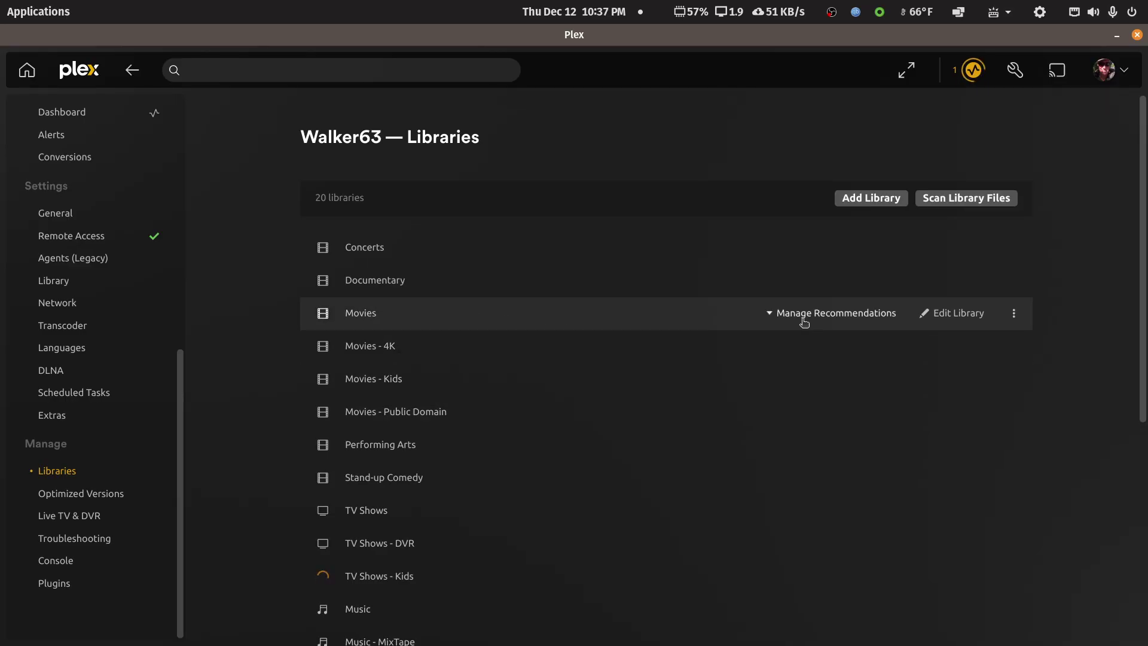
left_click(802, 323)
scroll(621, 428, "down", 2)
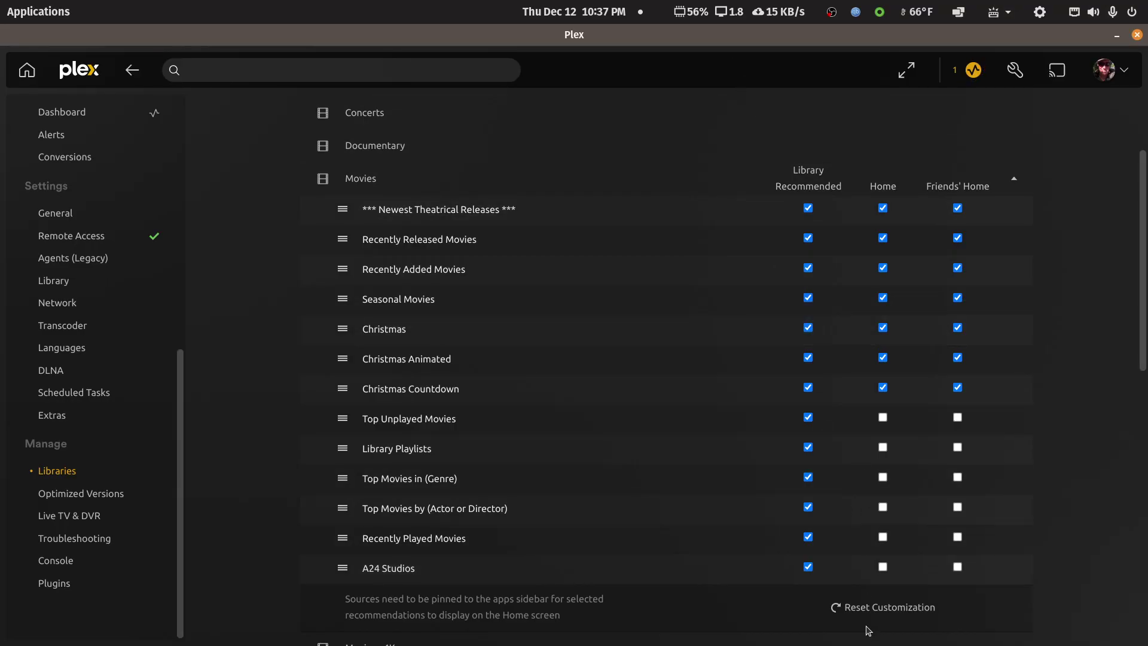
Enable A24 Studios for Home and Friends' Home, and move it above *** Newest Theatrical Releases *** in the Movies recommendations.
left_click(885, 567)
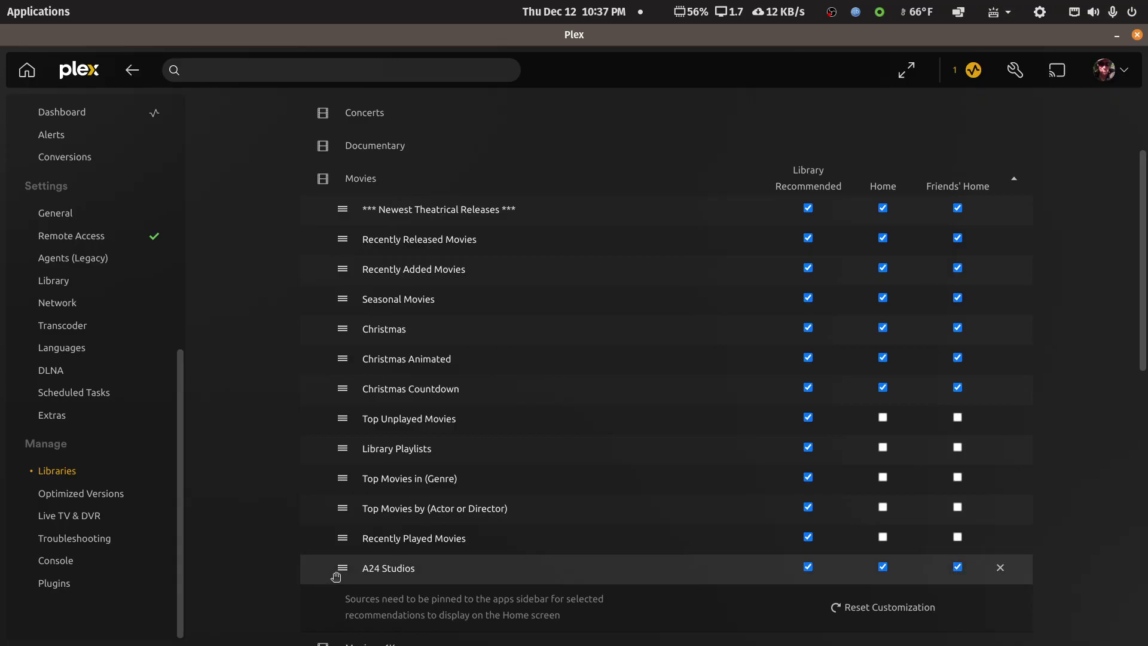
left_click_drag(342, 569, 341, 223)
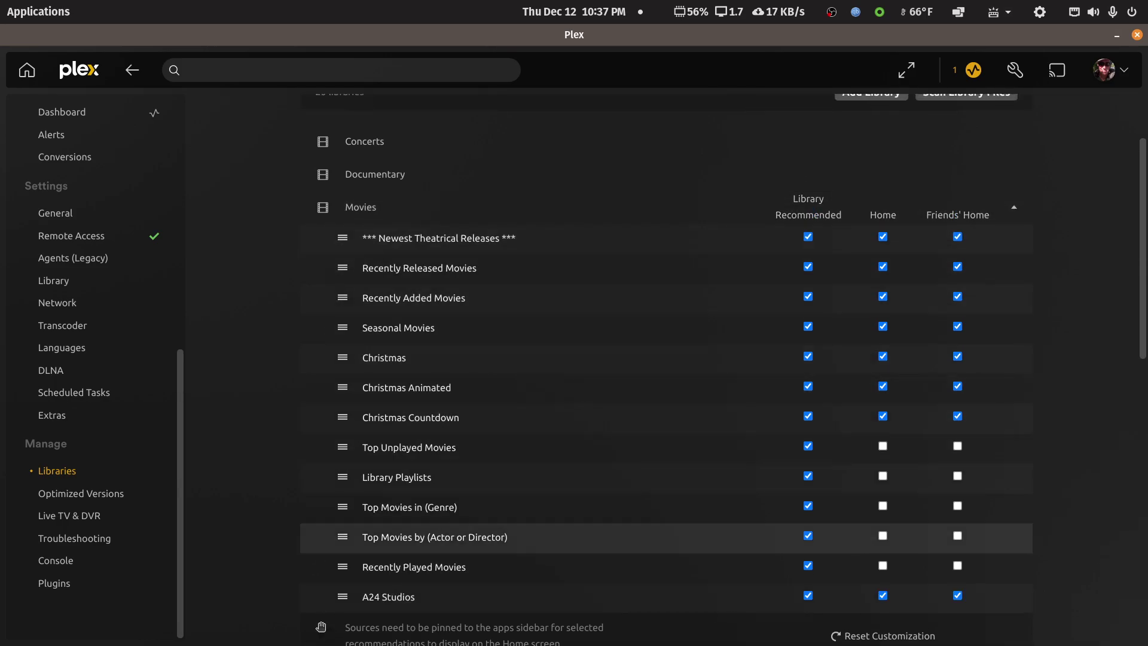
left_click_drag(342, 597, 353, 256)
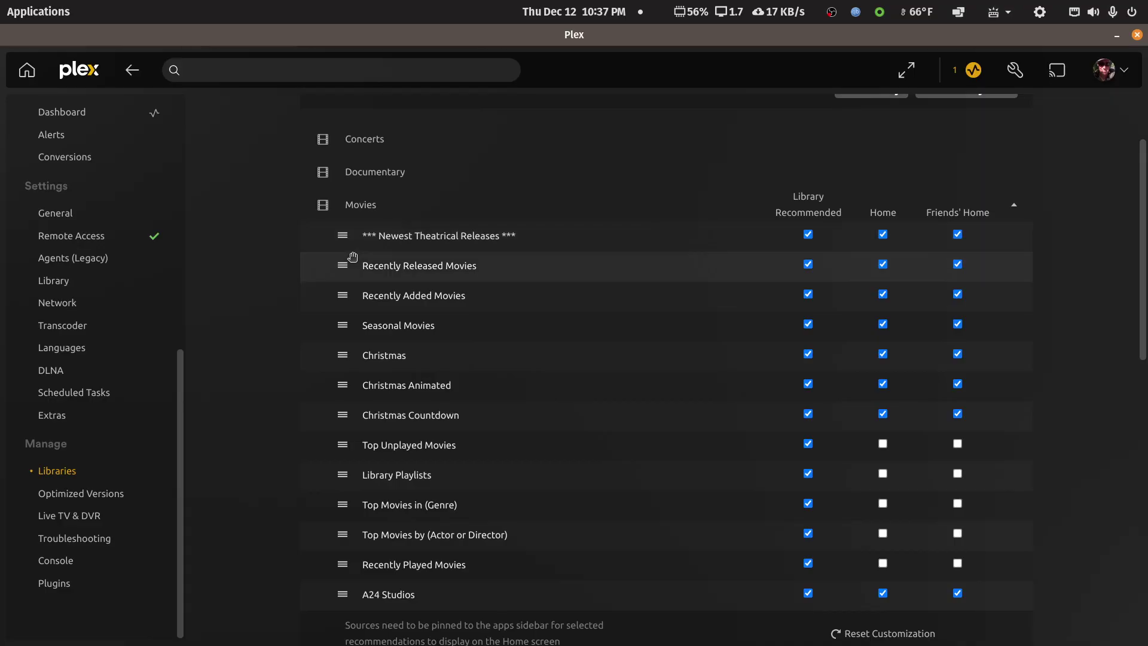
left_click_drag(342, 596, 339, 260)
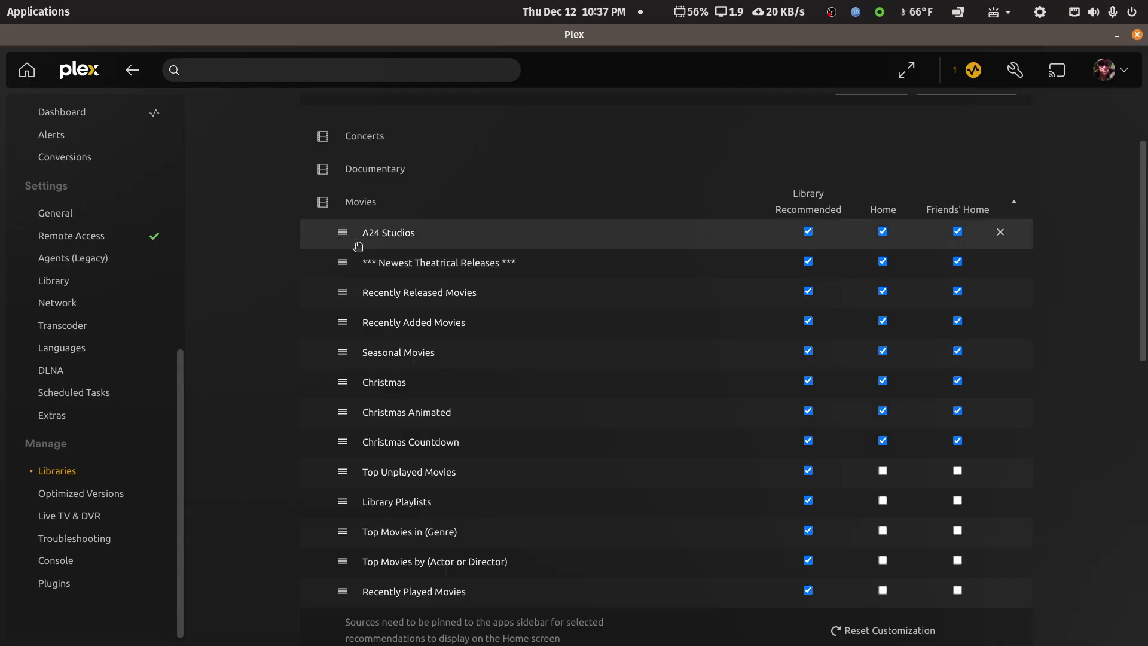
Remove A24 Studios from the Movies recommendations and look over the other libraries that can be managed.
left_click(1001, 233)
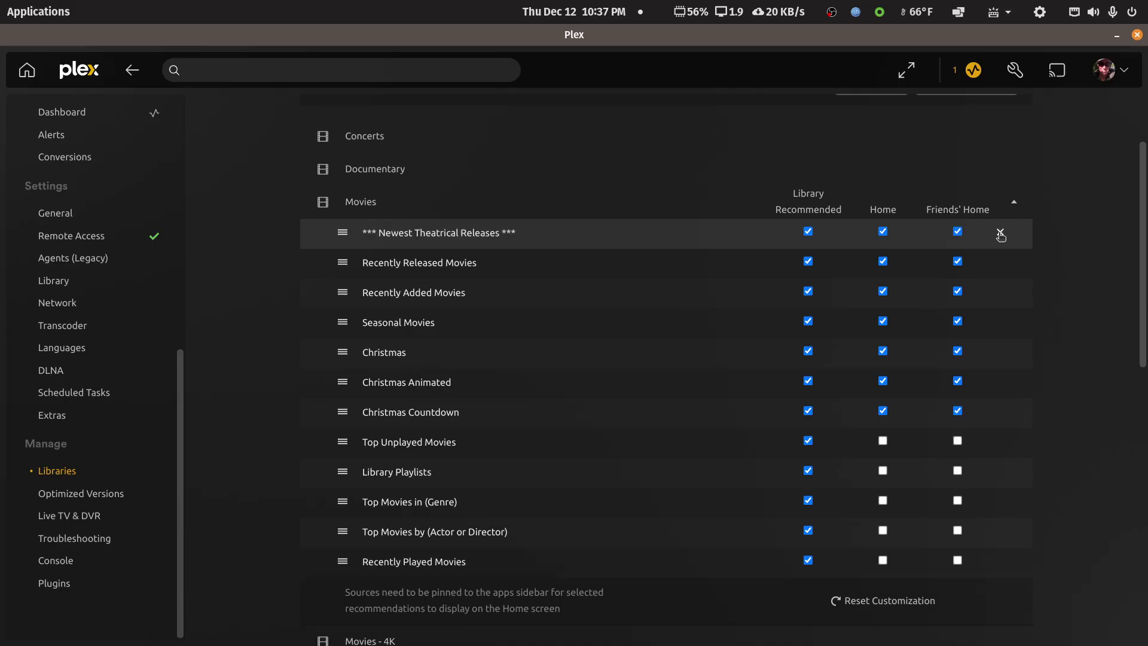
scroll(540, 550, "down", 10)
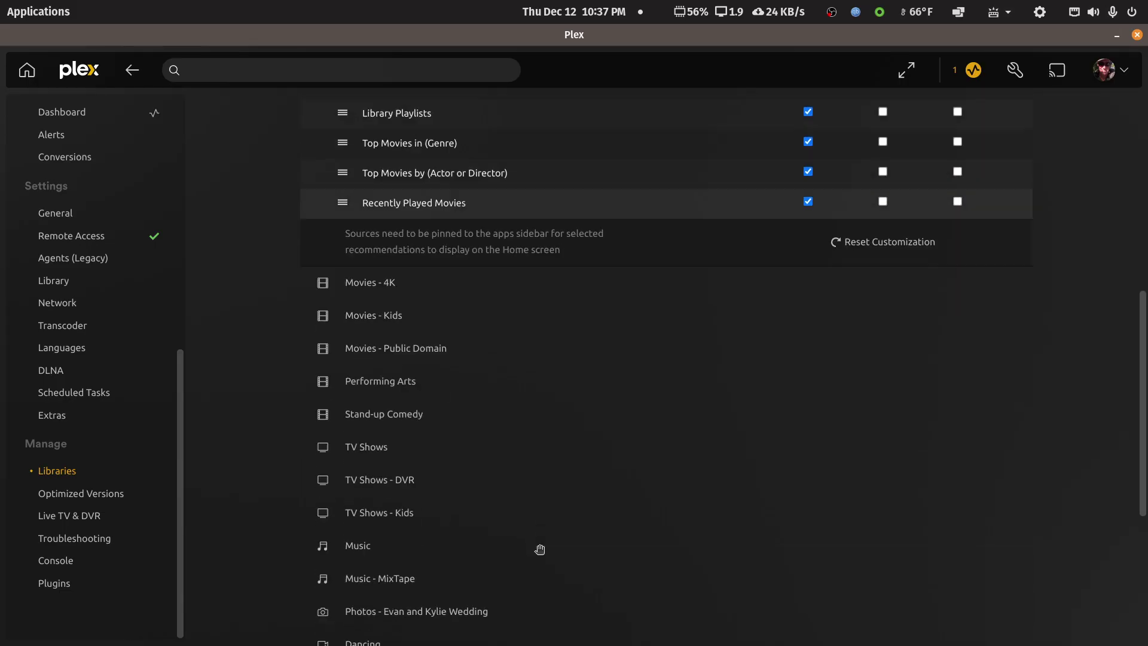
scroll(540, 549, "down", 2)
scroll(538, 544, "up", 8)
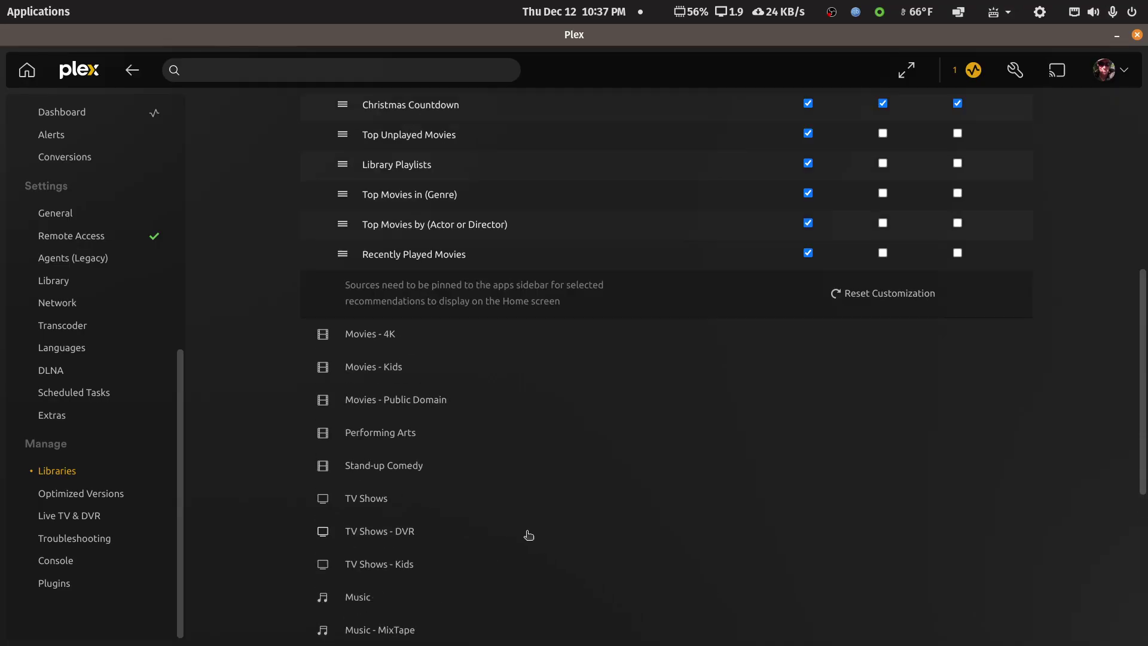
Check the collection rows on the Home page and return to the Movies collections.
left_click(27, 70)
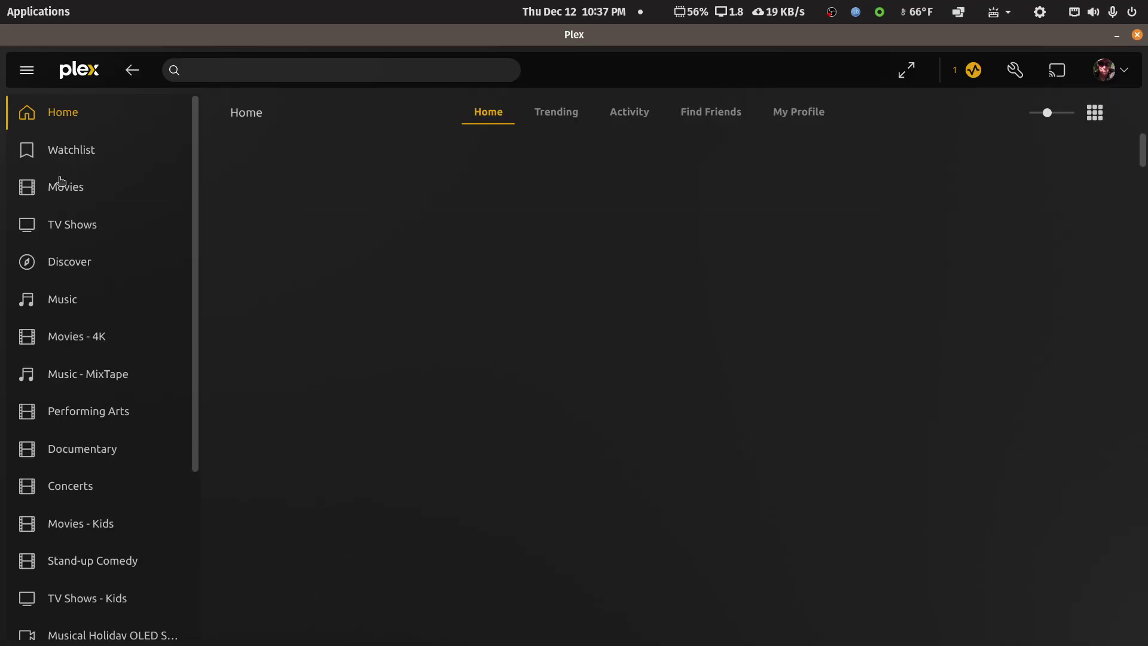
scroll(290, 342, "down", 5)
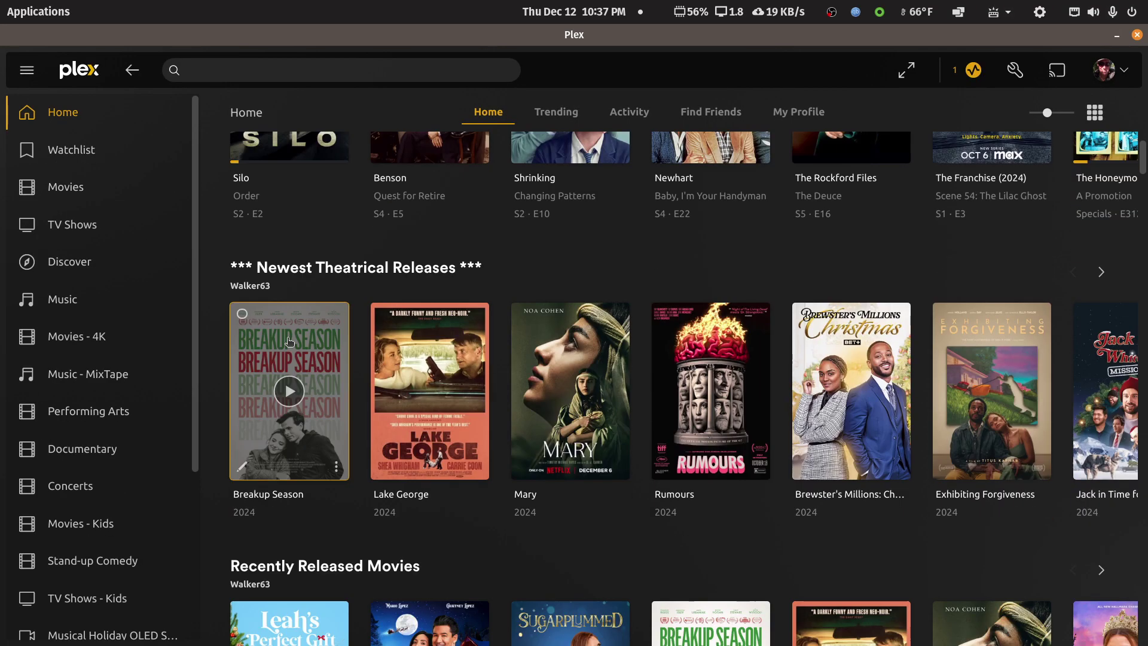
scroll(327, 429, "up", 5)
left_click(67, 184)
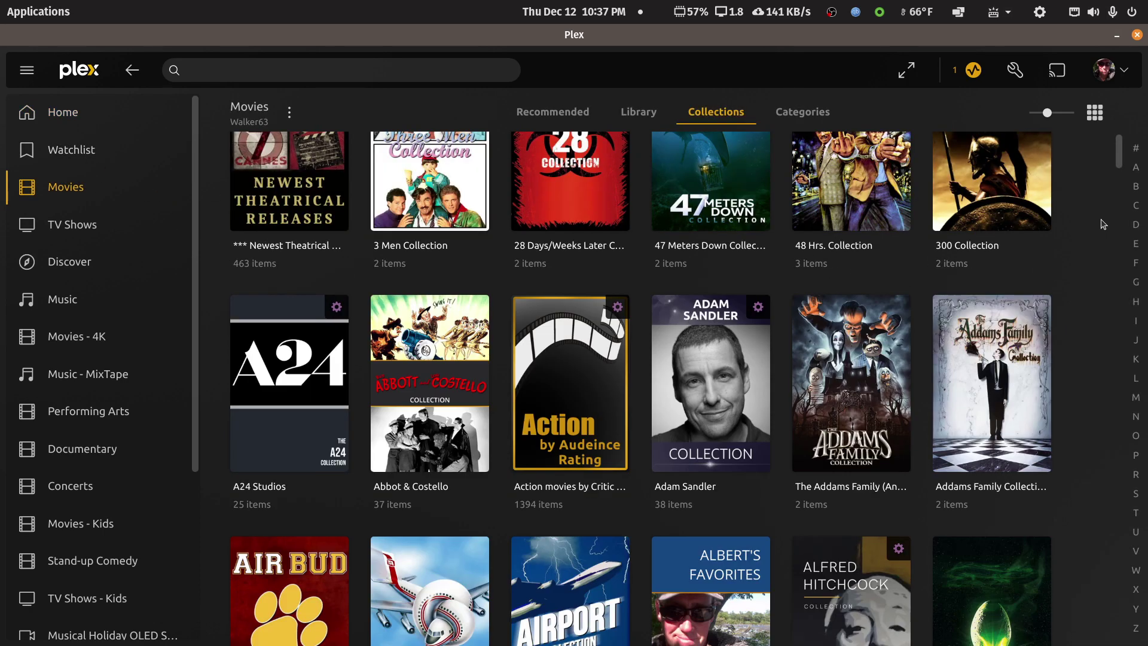
Examine the Movies collections by jumping to C, the last entries, back to the first ones and T, including the neighbouring S entries.
left_click(1138, 207)
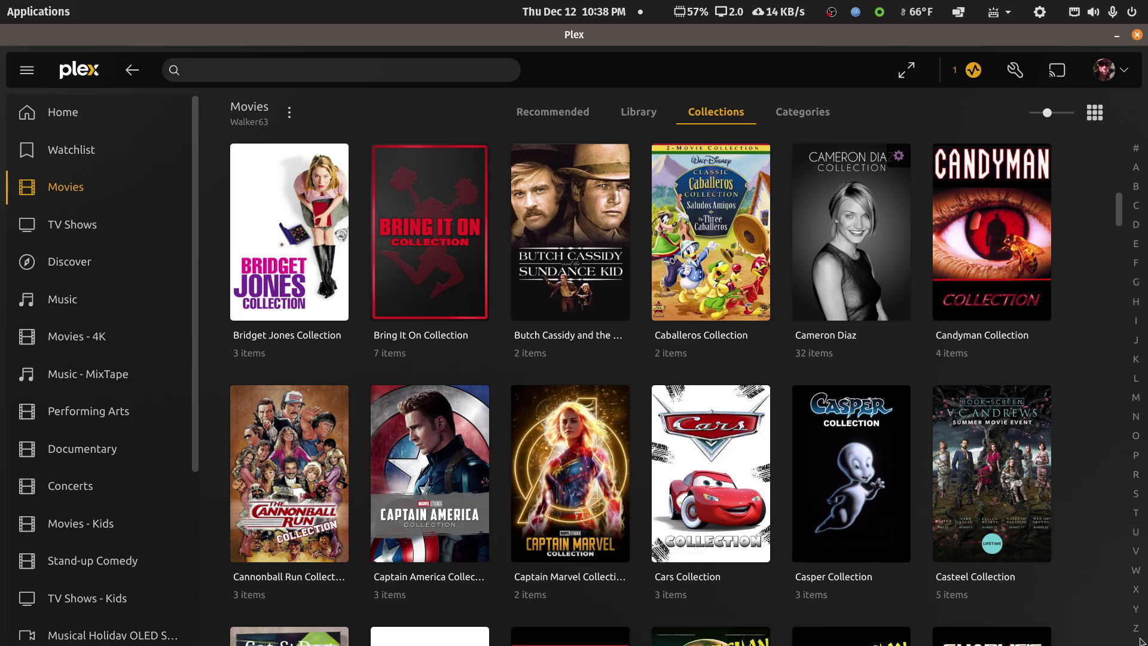
left_click_drag(1118, 212, 1117, 634)
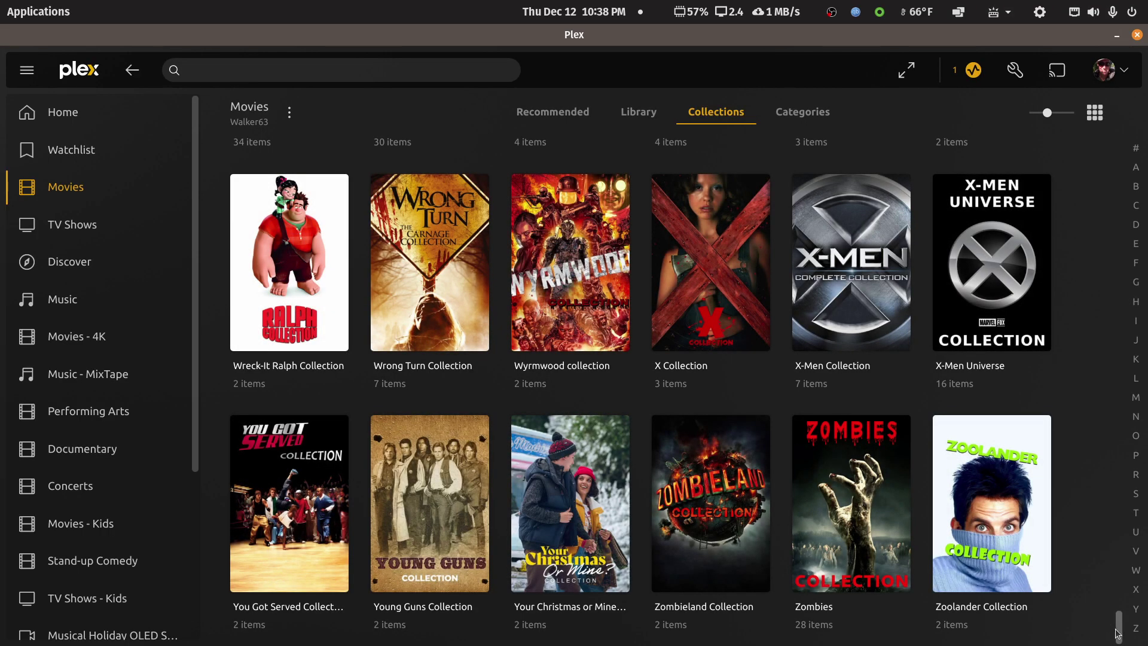
left_click_drag(1121, 633, 1118, 152)
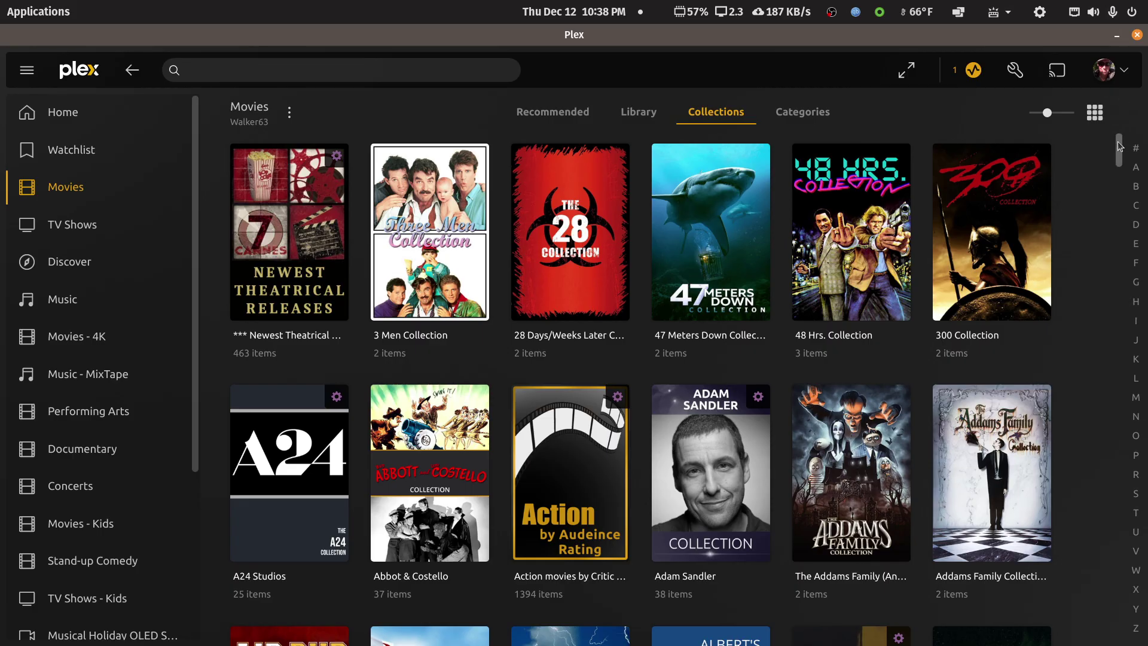
mouse_move(1120, 148)
left_mouse_down()
mouse_move(1120, 174)
mouse_move(1120, 145)
left_mouse_up()
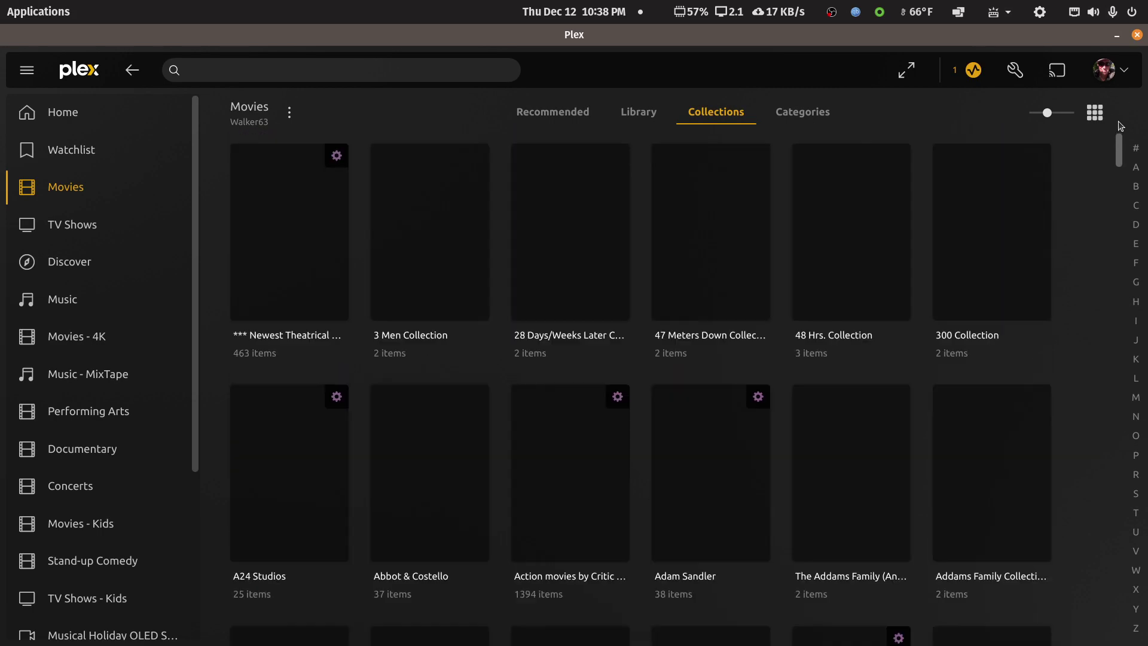
mouse_move(1045, 443)
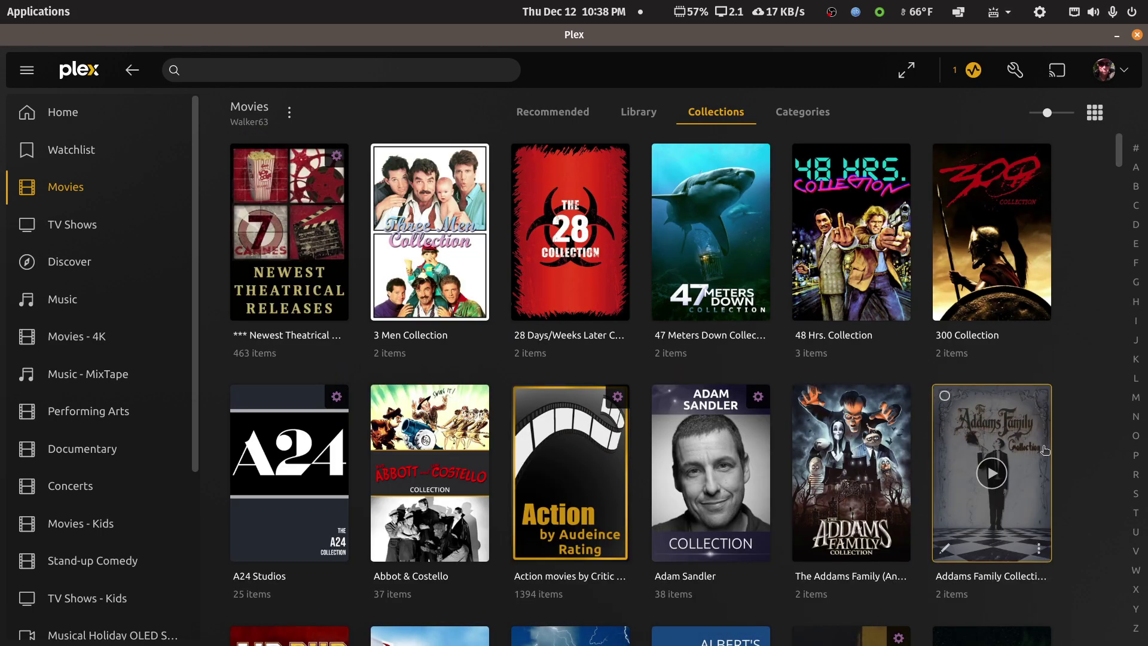
left_click(1137, 513)
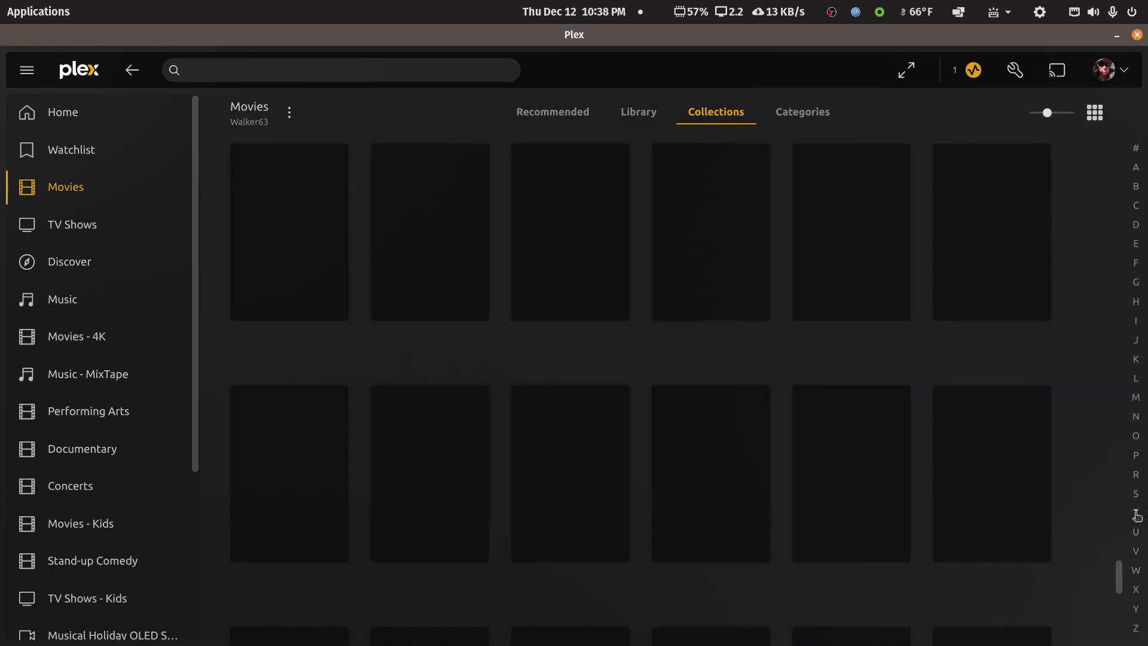
scroll(1111, 395, "up", 3)
scroll(1112, 394, "up", 3)
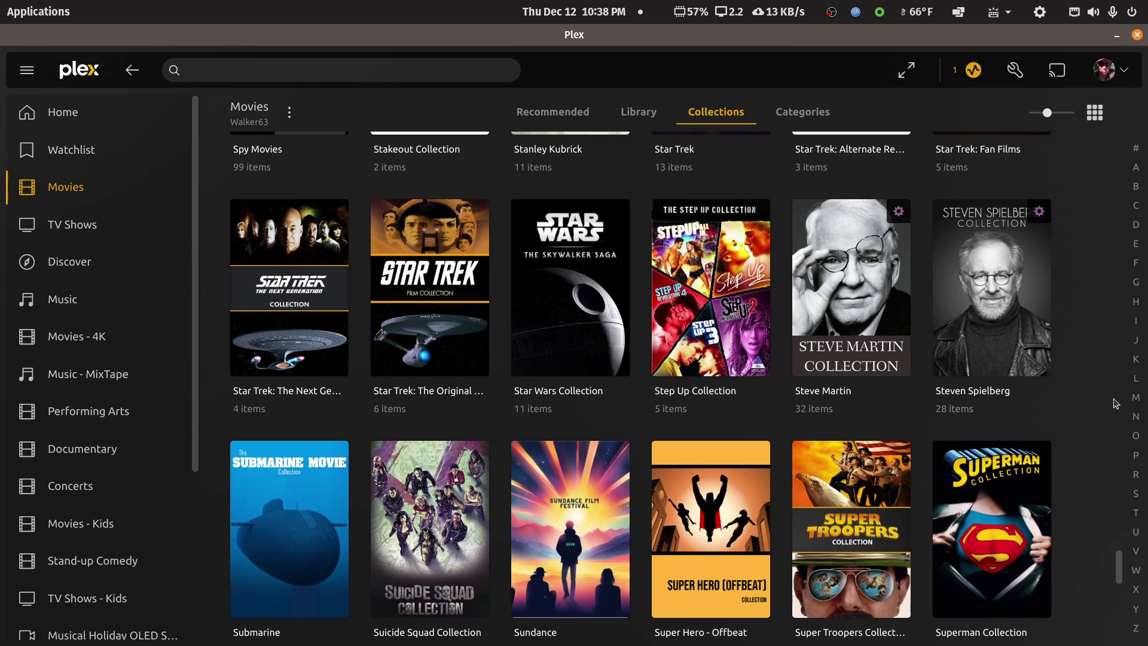
scroll(1116, 403, "up", 3)
scroll(1117, 397, "up", 3)
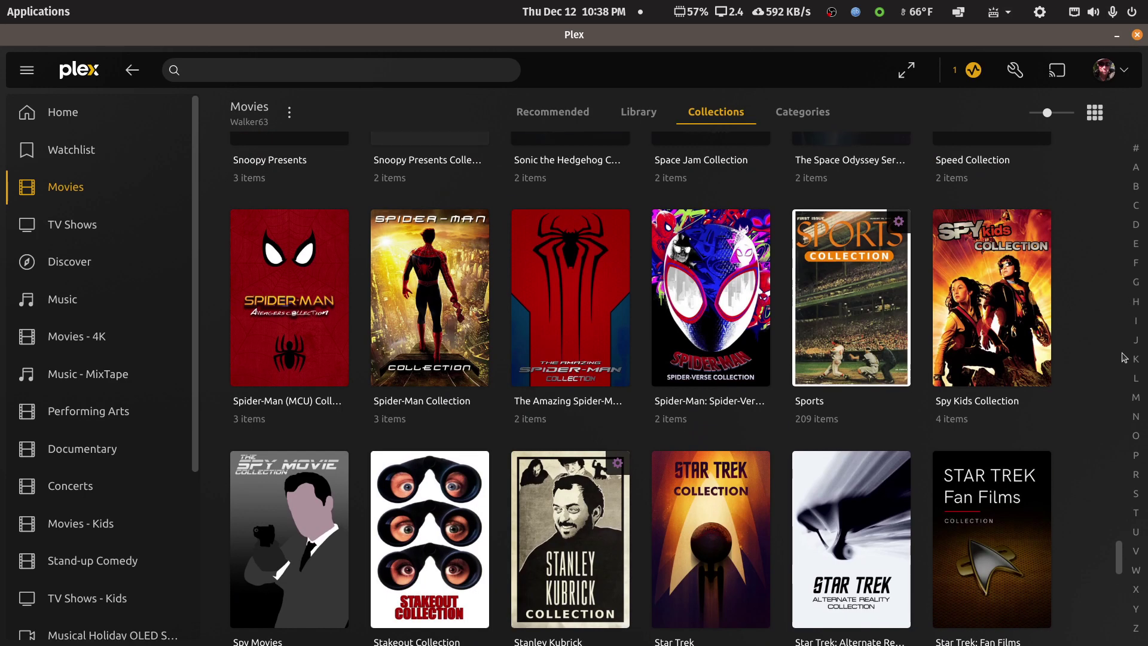
Find the Christmas collection among the C entries of the Movies collections and open it.
left_click(1139, 206)
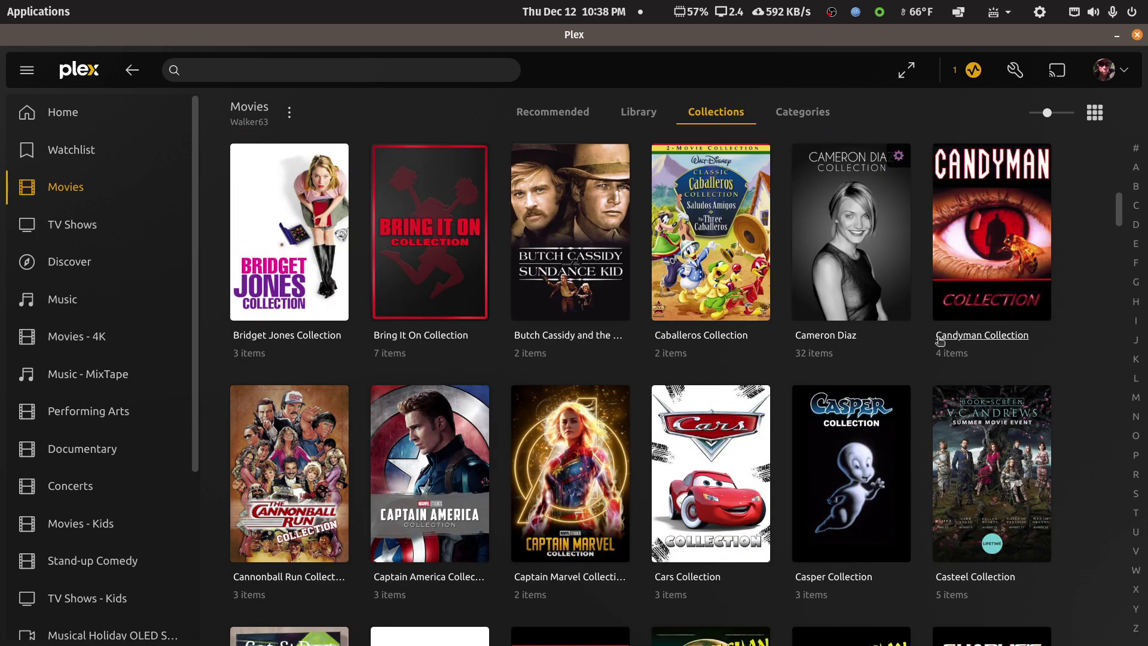
scroll(987, 257, "down", 3)
scroll(941, 338, "down", 5)
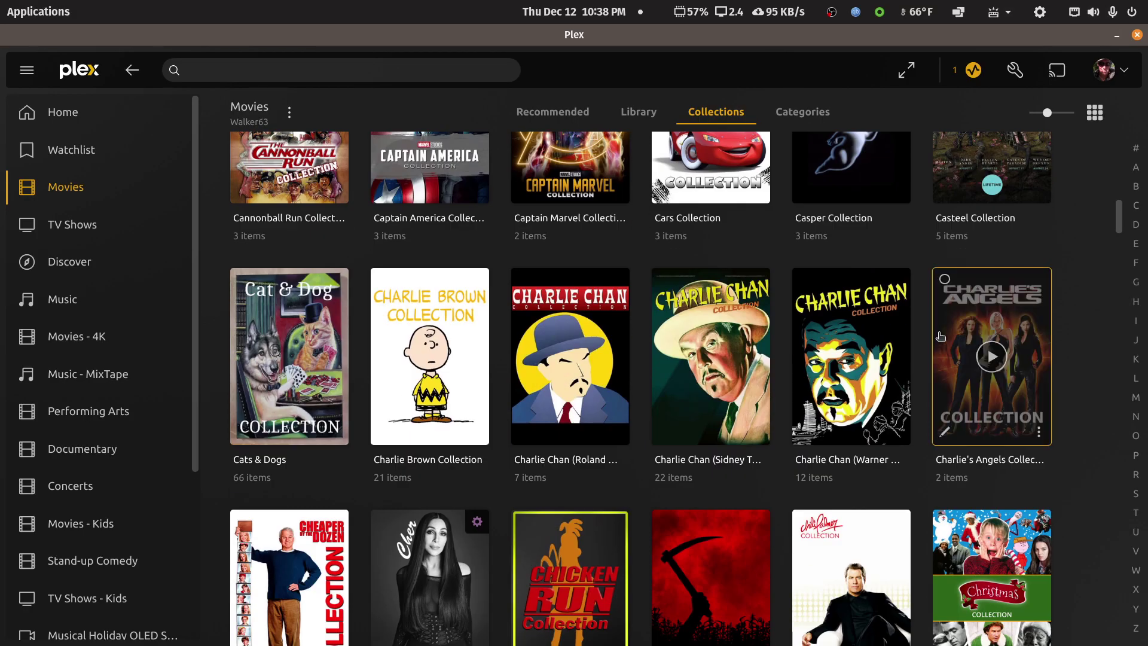
scroll(942, 338, "up", 1)
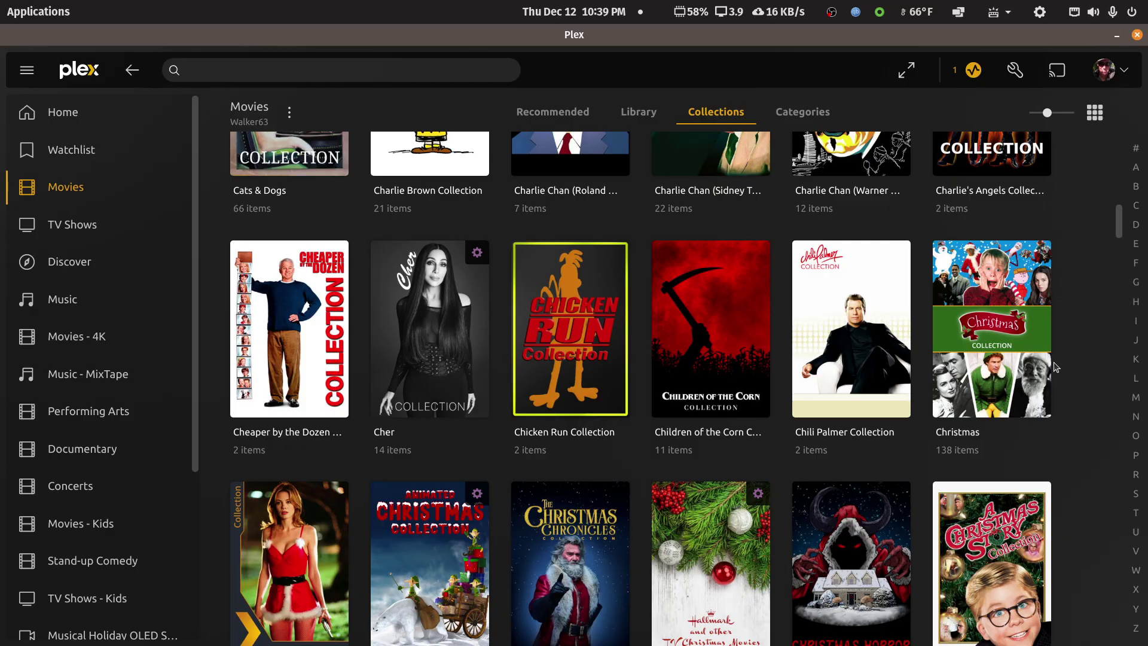
left_click(988, 318)
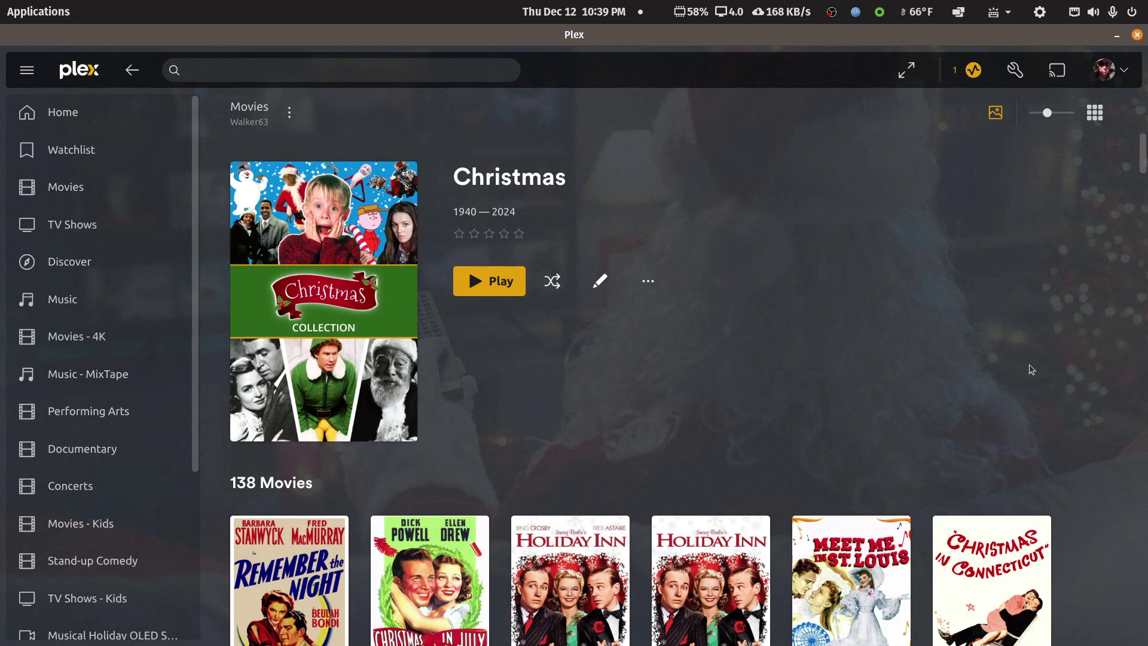
Review the Christmas collection's advanced settings and its collection order choices, keep Release date, and leave without saving.
left_click(599, 284)
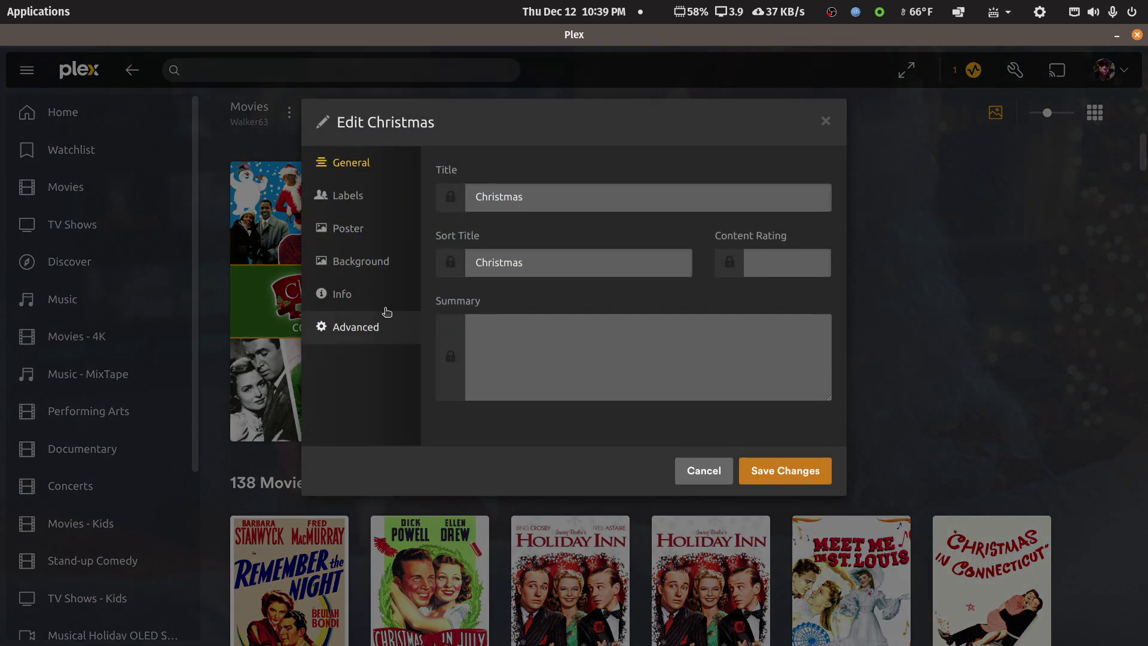
left_click(371, 327)
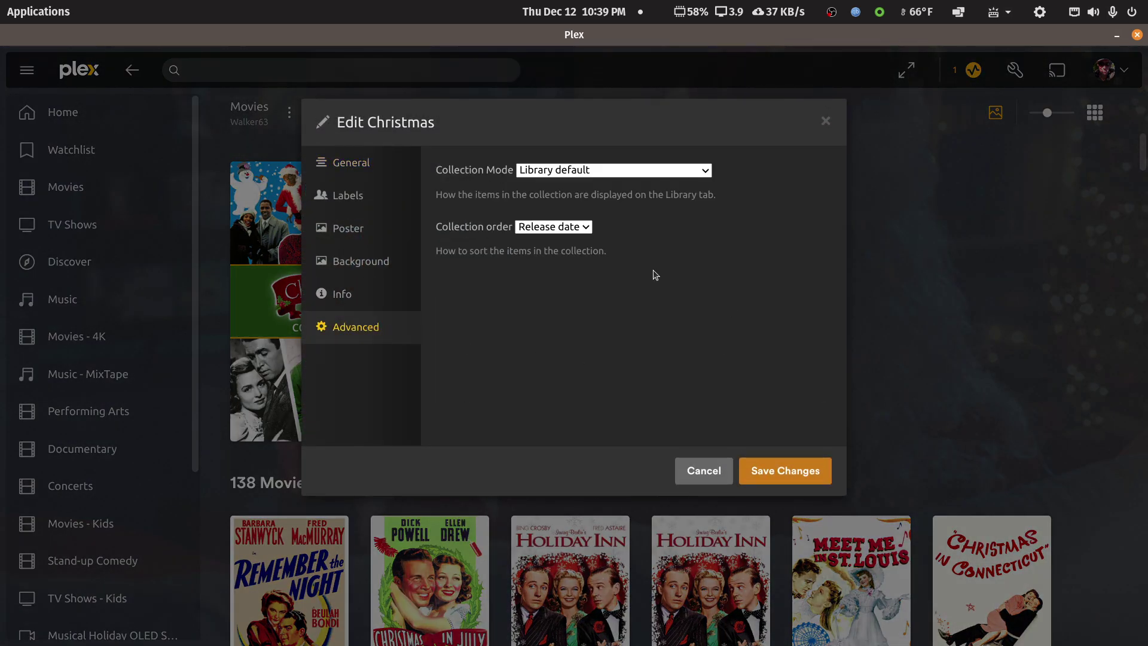
left_click(573, 227)
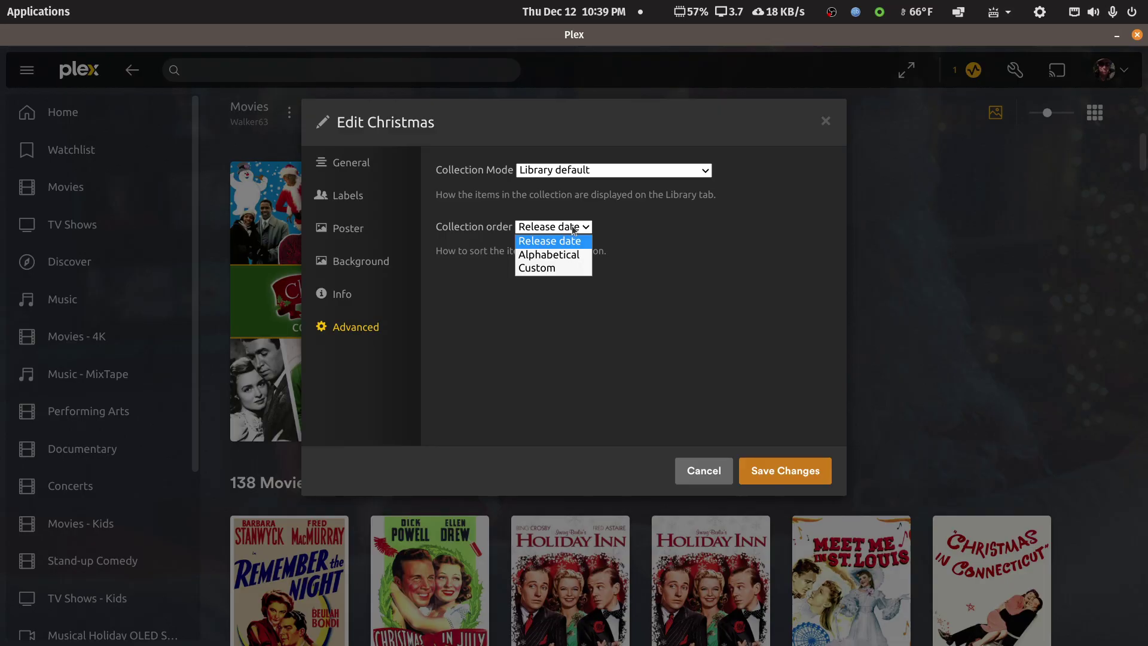
left_click(569, 239)
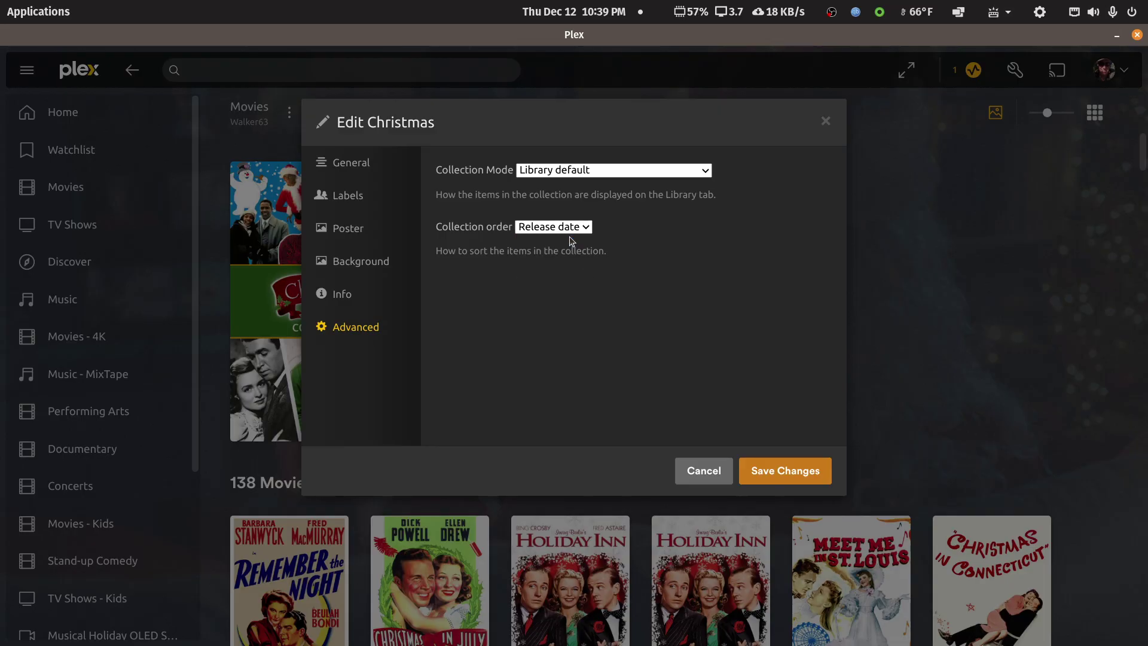
left_click(698, 476)
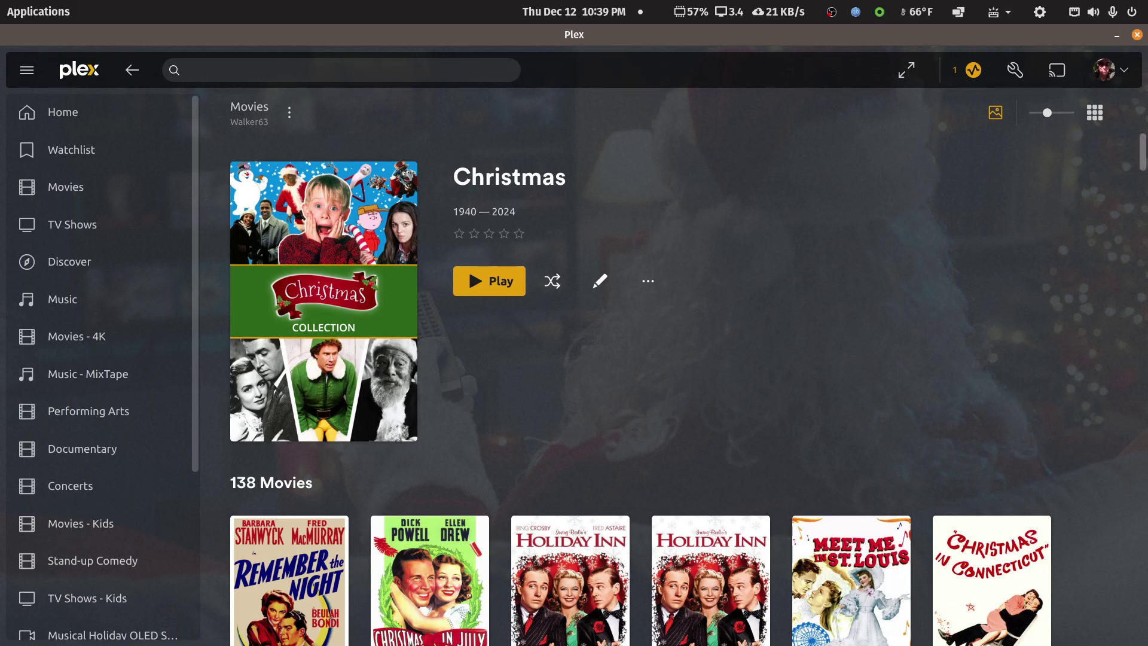
Examine the newest movies in the Christmas collection and the related albums and movies from other libraries at its end.
left_click_drag(1143, 153, 1123, 645)
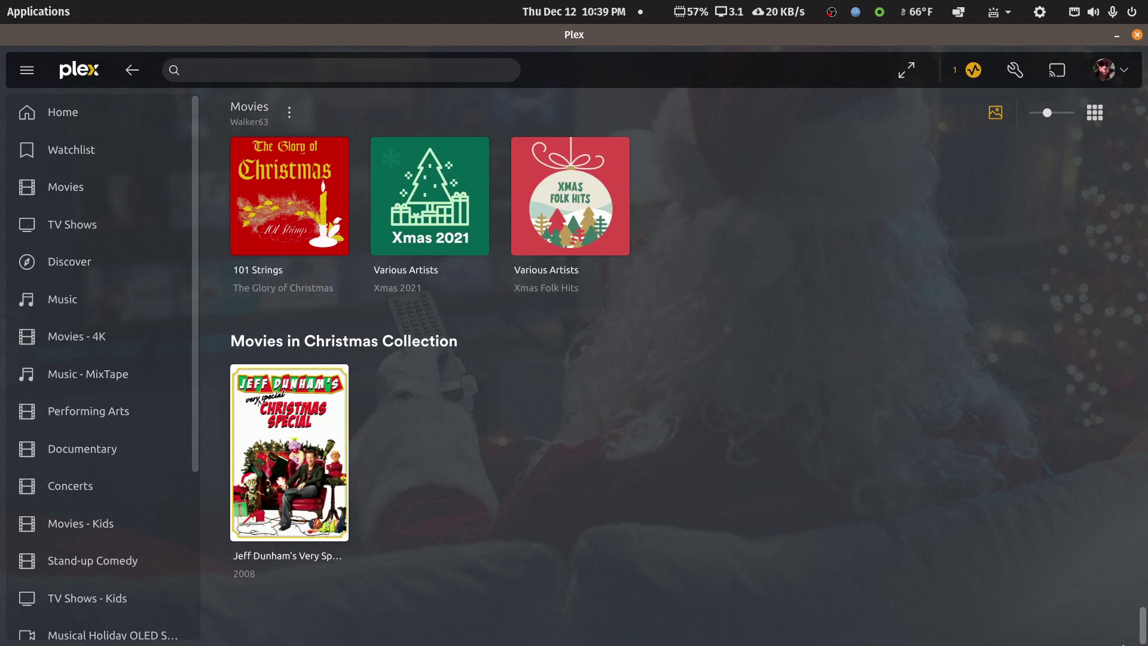
scroll(1124, 634, "up", 8)
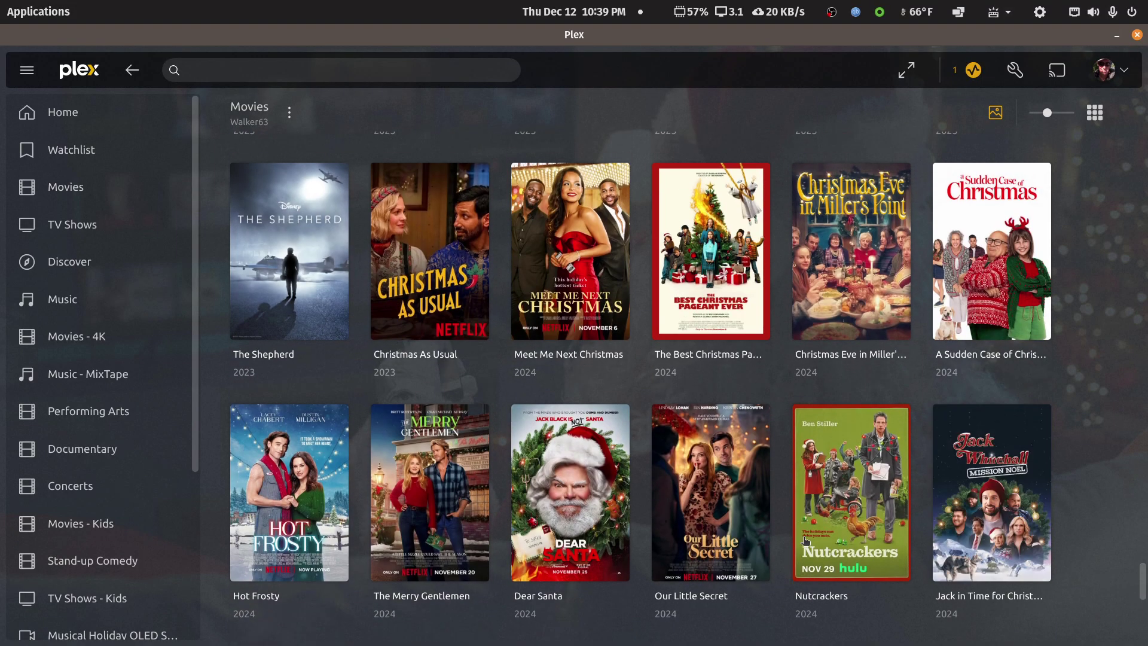
left_click_drag(1143, 592, 1135, 626)
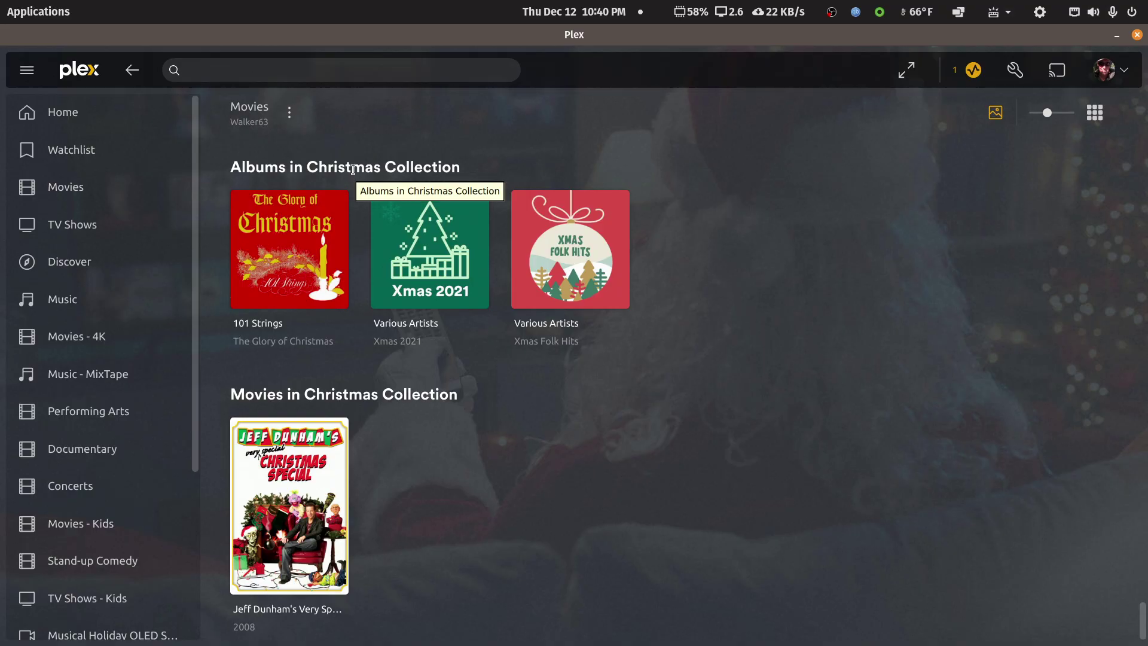
scroll(667, 320, "up", 3)
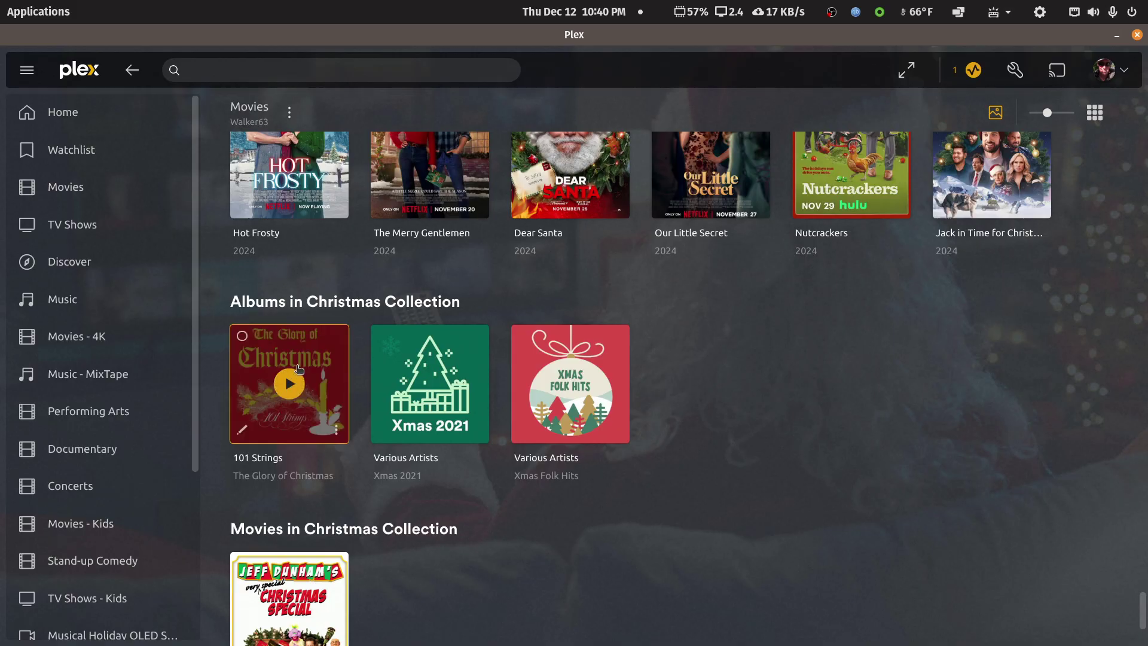
Find the Christmas collection among the Stand-up Comedy library's collections and open it.
scroll(302, 366, "down", 3)
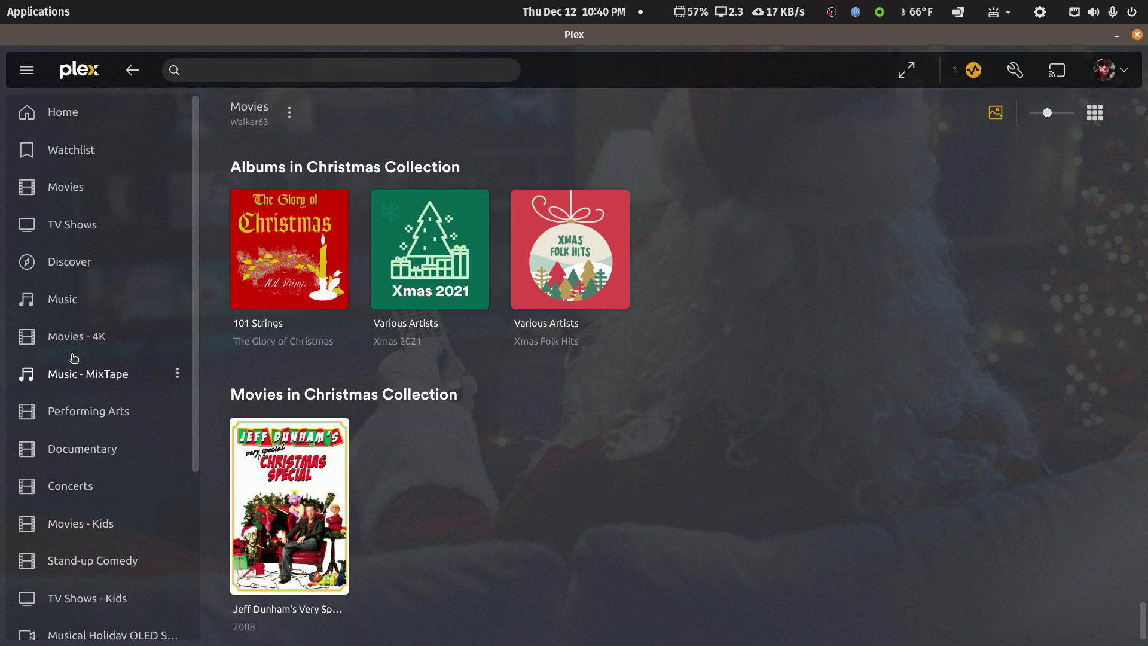
scroll(74, 365, "down", 5)
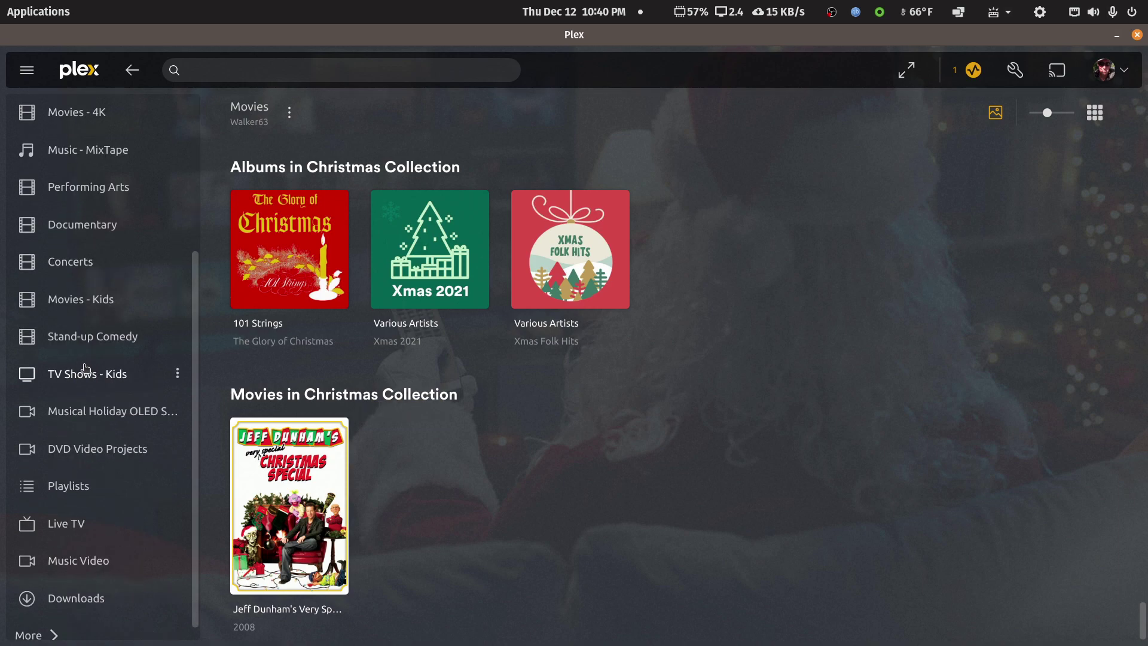
scroll(86, 367, "down", 1)
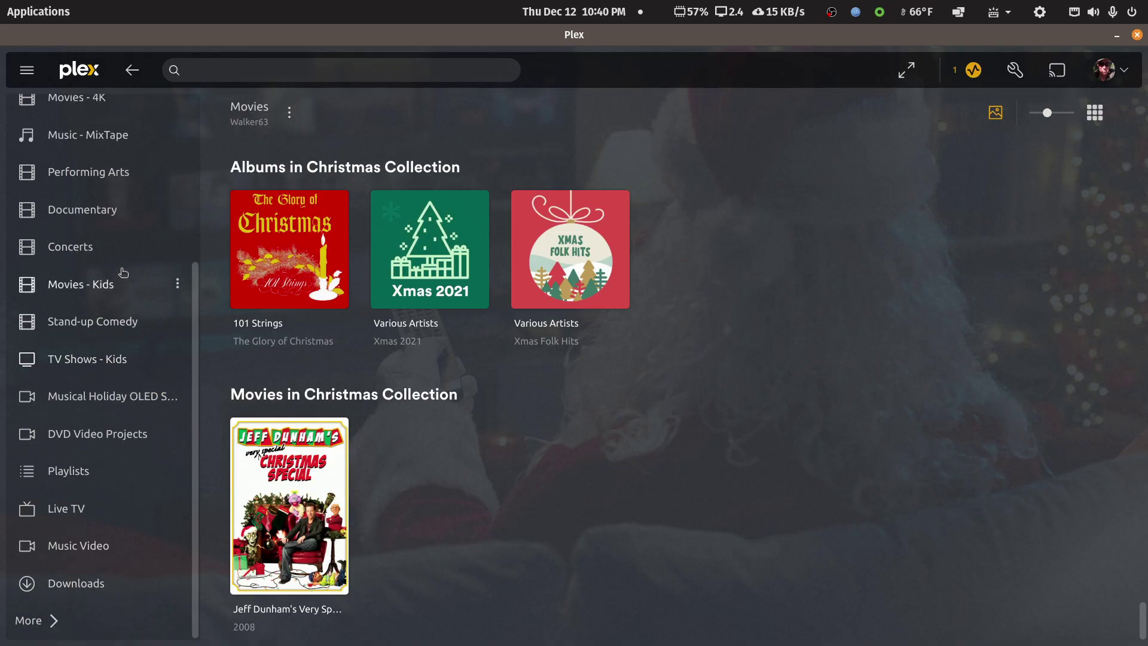
scroll(119, 273, "up", 3)
left_click(110, 366)
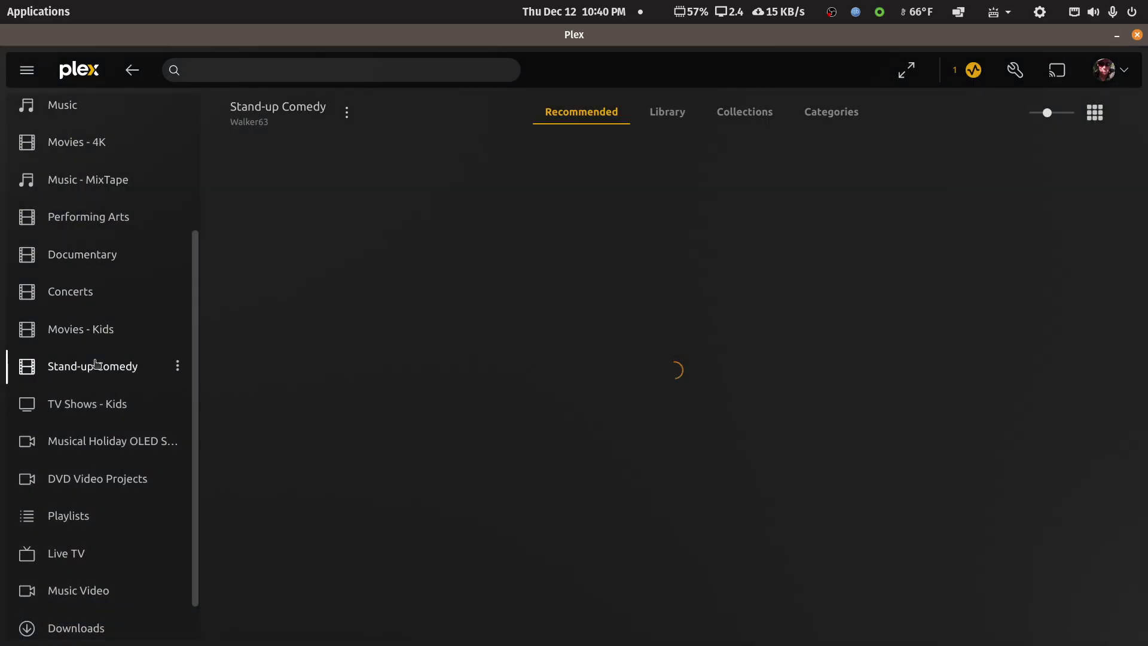
left_click(744, 111)
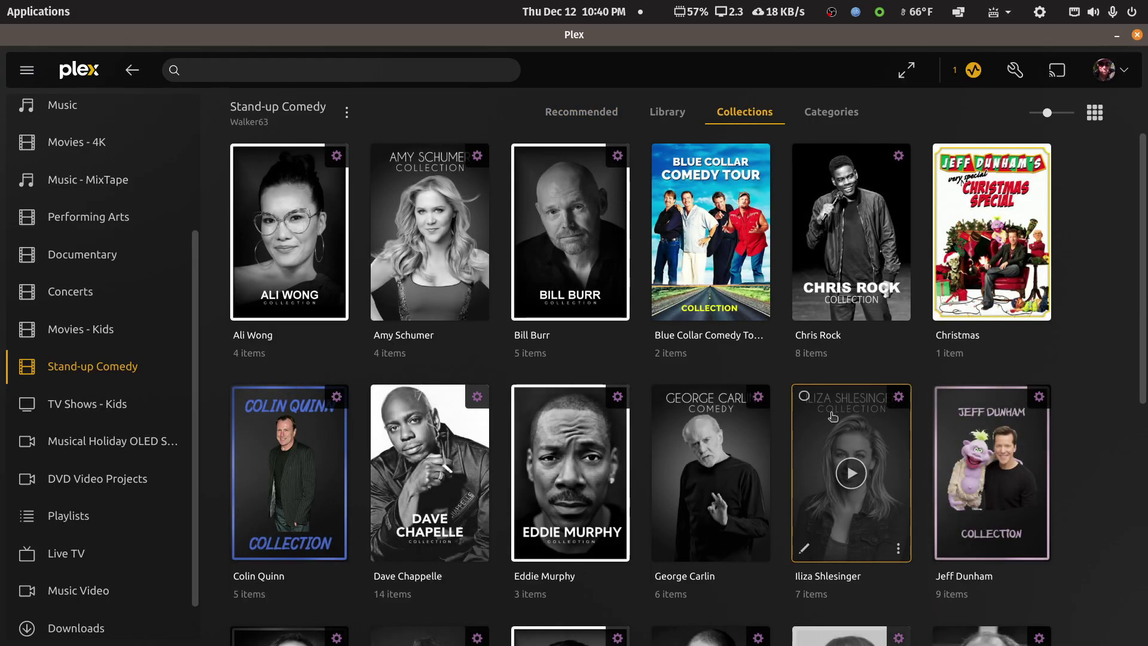
left_click(1043, 270)
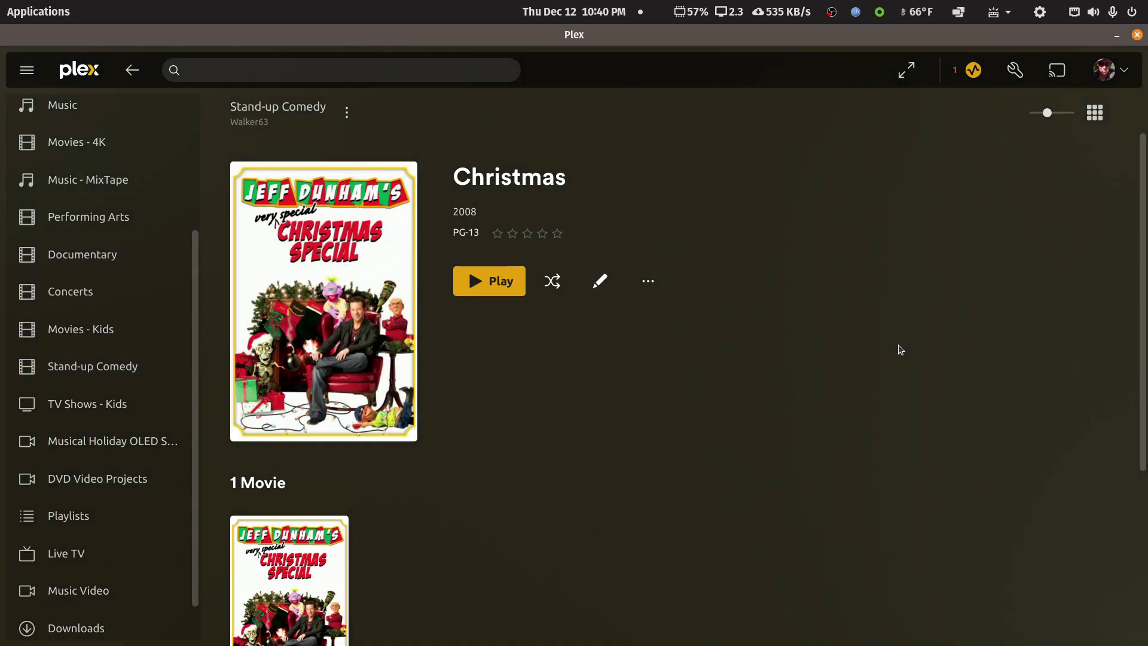
Examine the stand-up Christmas collection's own movie and the related movies and albums from other libraries below it.
scroll(900, 349, "down", 2)
scroll(402, 431, "down", 2)
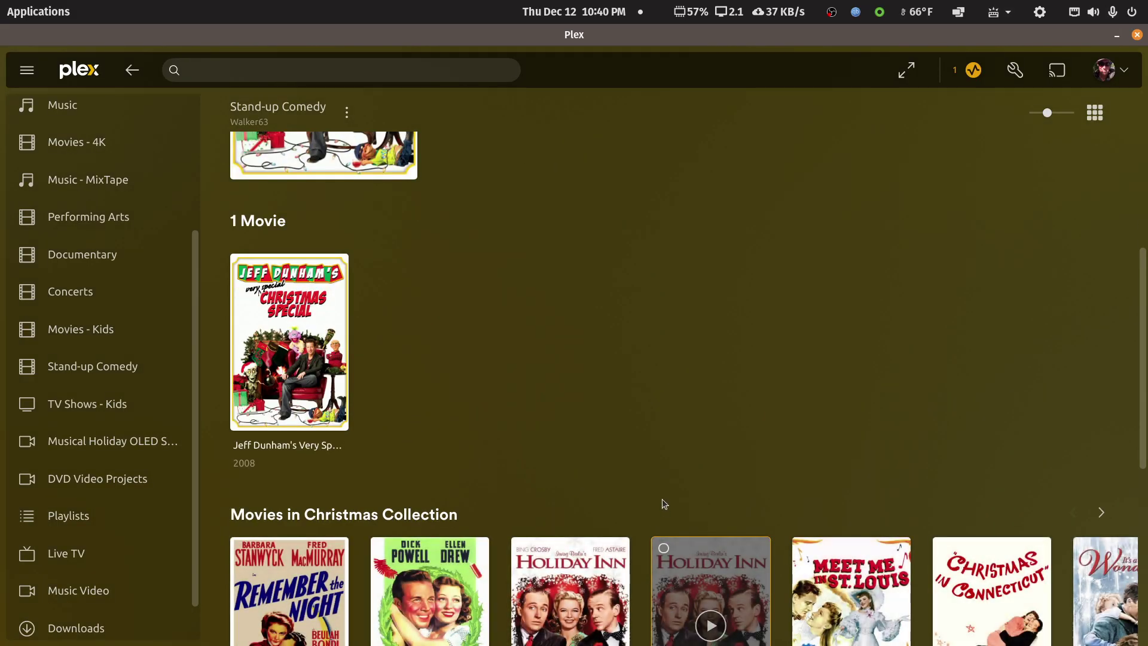
scroll(663, 504, "down", 1)
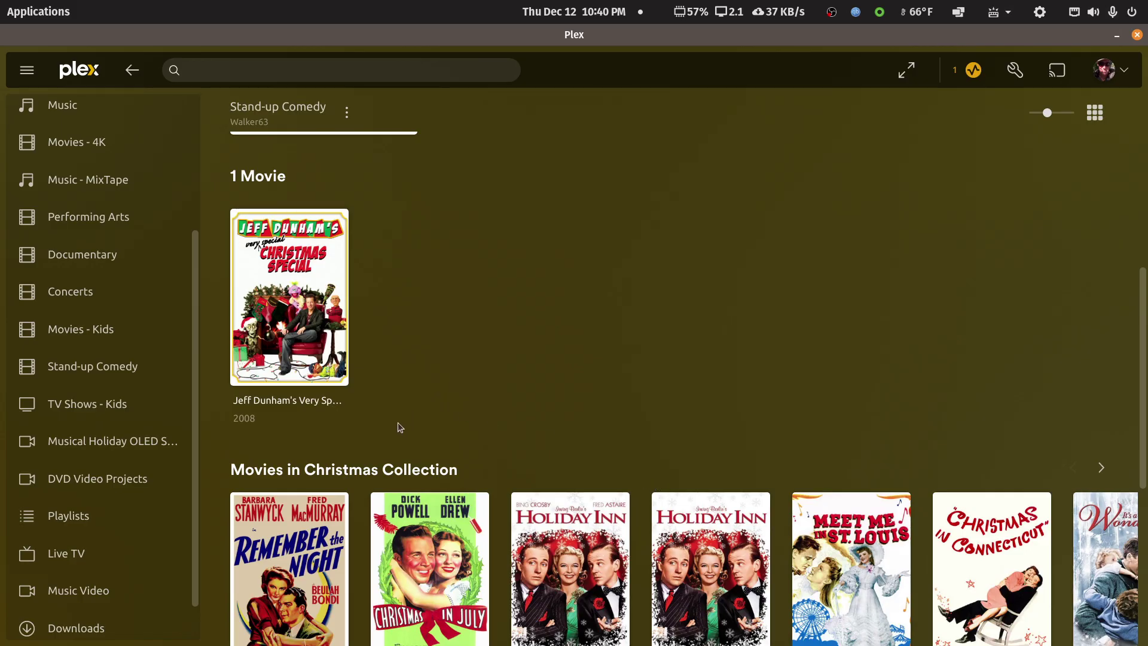
scroll(400, 427, "down", 2)
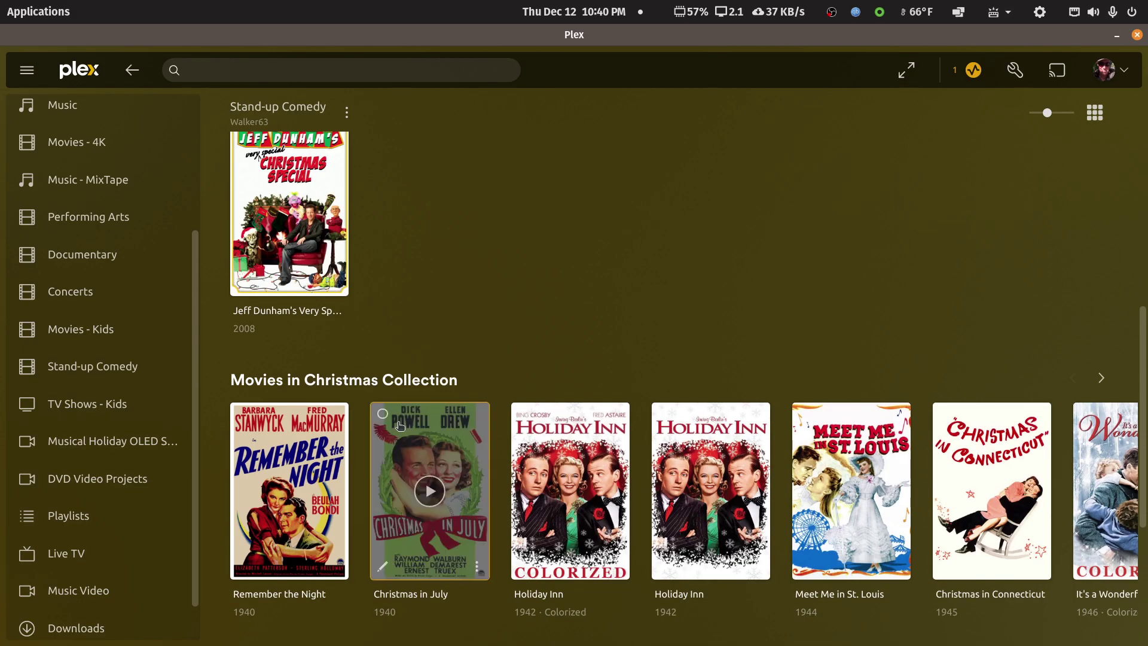
scroll(400, 426, "down", 6)
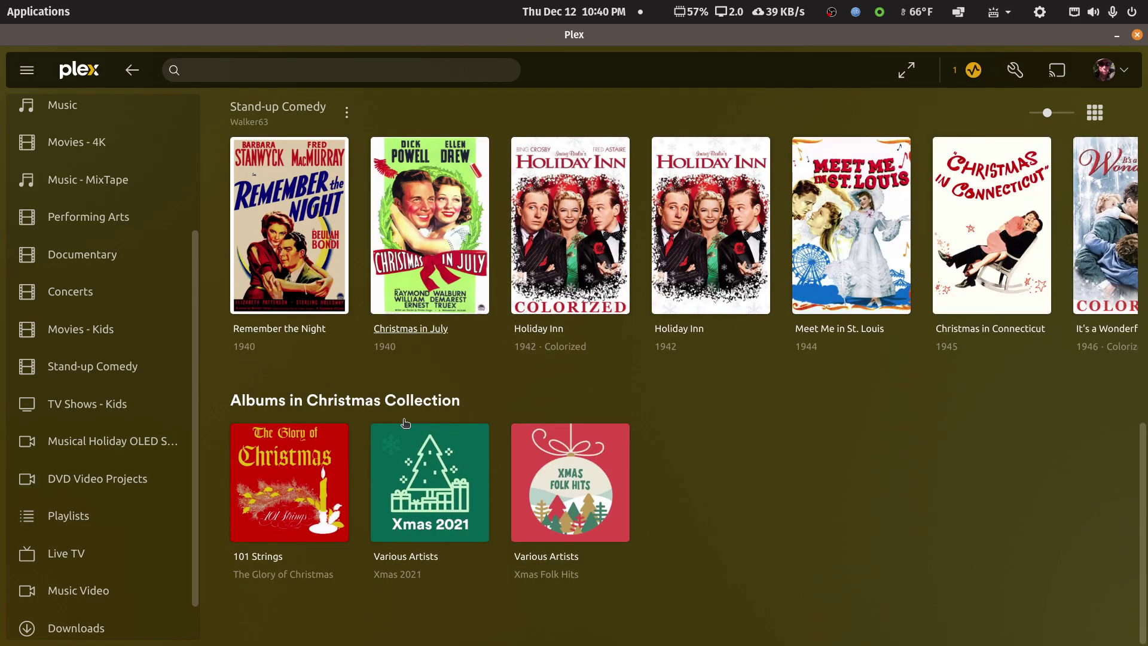
Open the 254-item Christmas collection among the Music library's collections and stop the music playback.
left_click(53, 115)
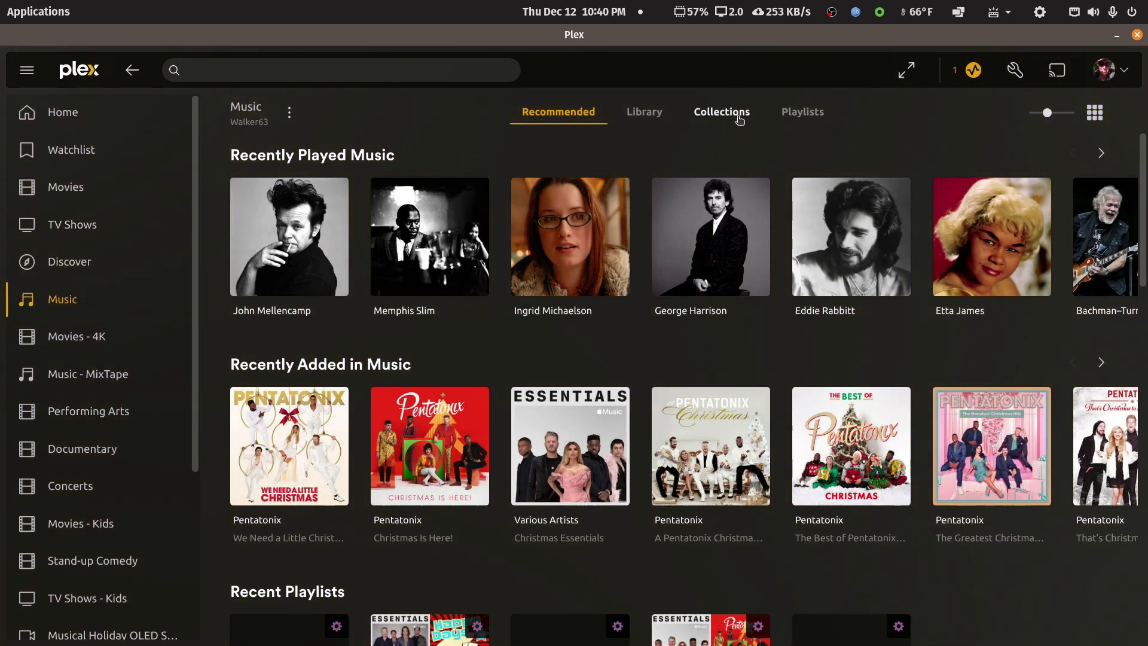
left_click(740, 117)
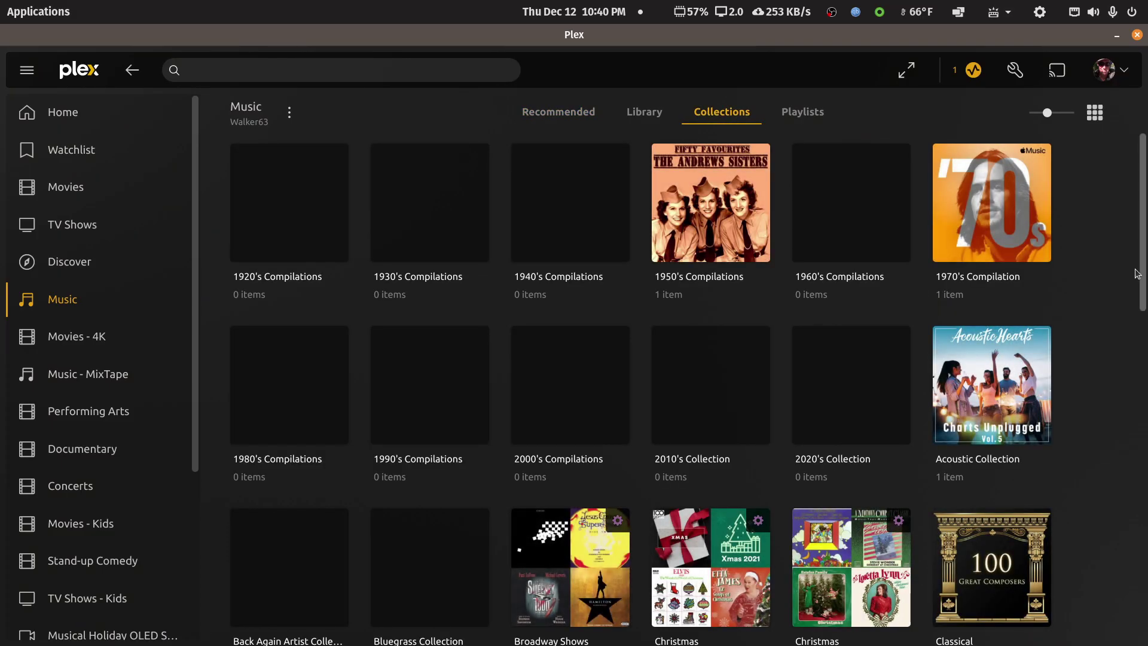
left_click_drag(1144, 275, 1128, 398)
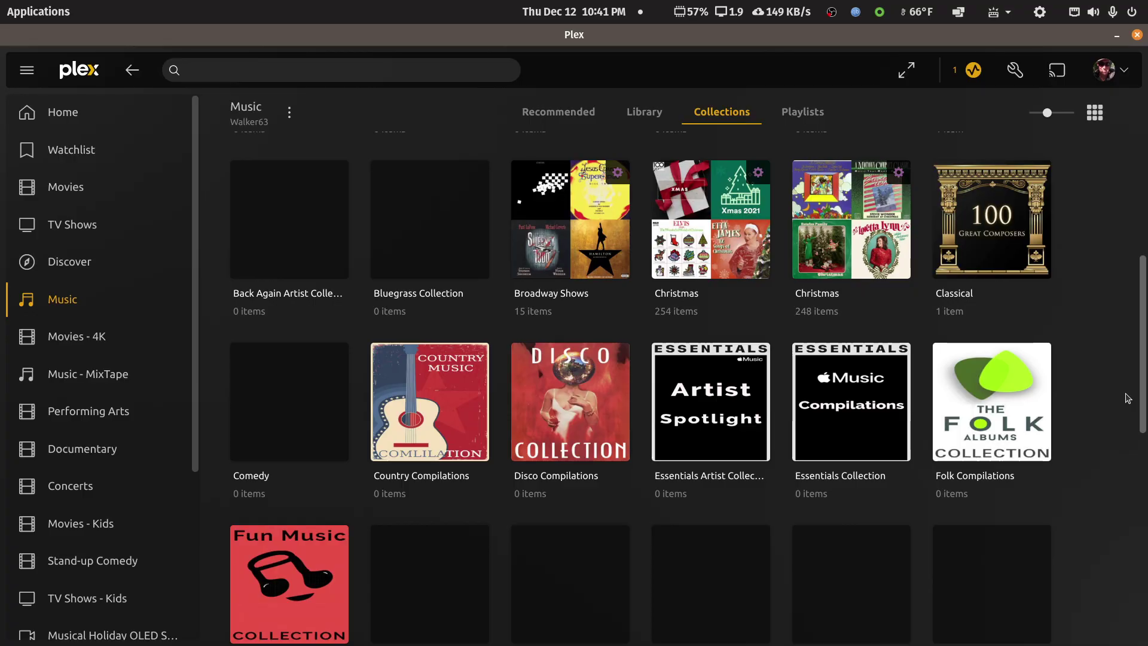
mouse_move(744, 227)
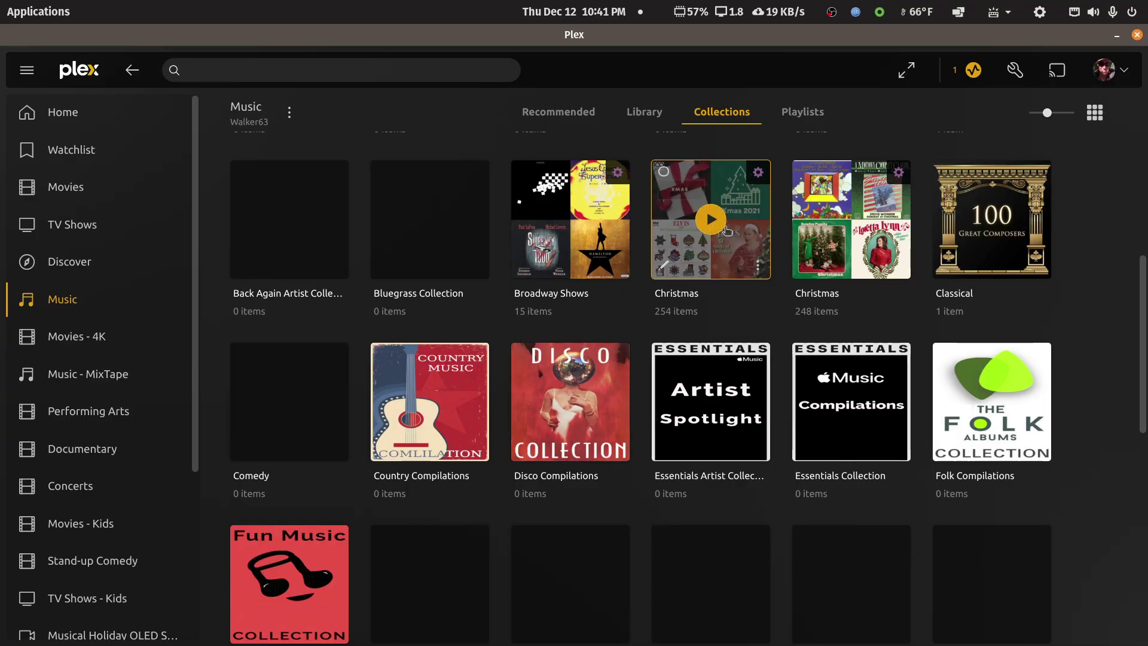
left_click(725, 229)
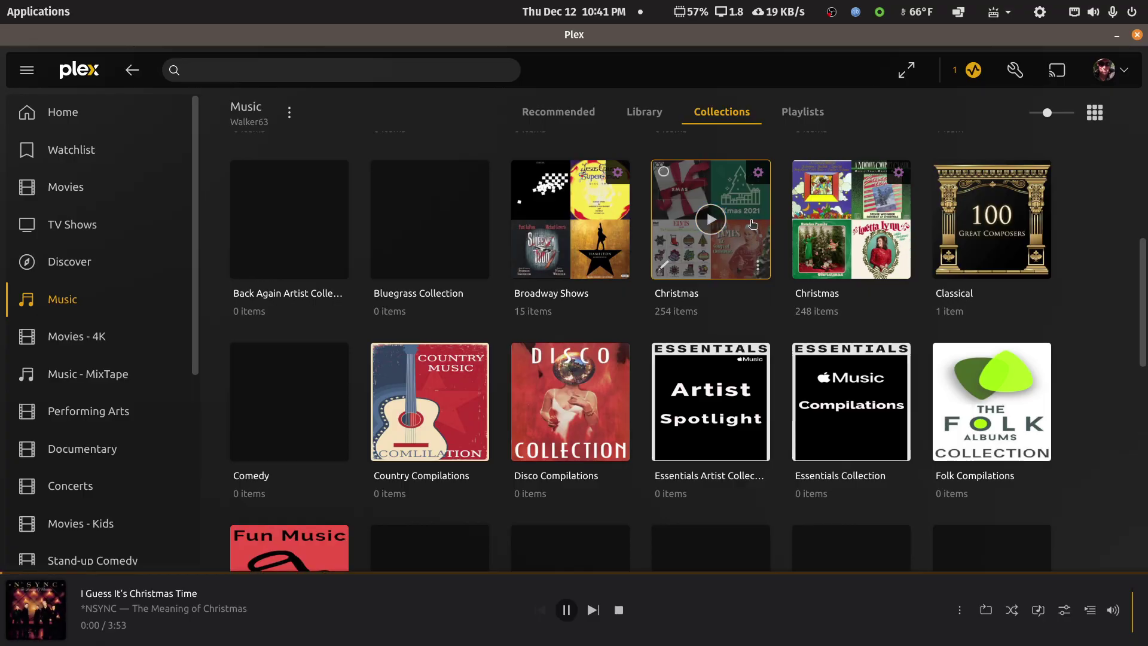
left_click(752, 223)
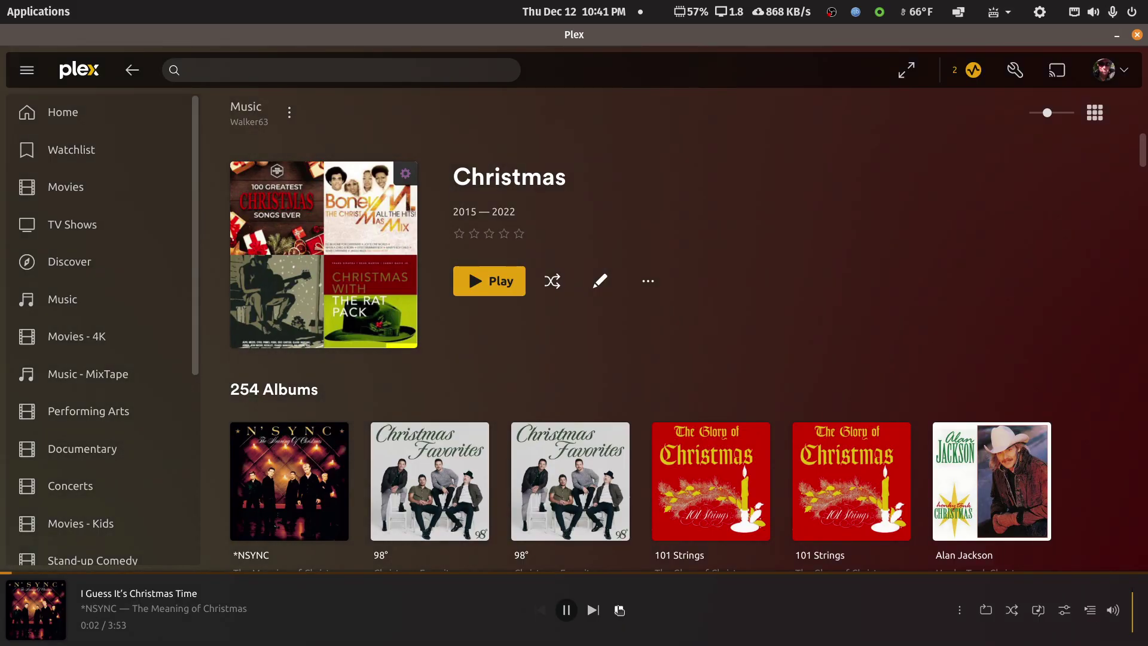
left_click(619, 610)
Compare the album listings of the 254-item and 248-item Christmas collections, ending on the Music collections.
scroll(1142, 165, "down", 1)
mouse_move(1143, 165)
left_mouse_down()
mouse_move(1143, 616)
mouse_move(1128, 644)
mouse_move(1137, 179)
left_mouse_up()
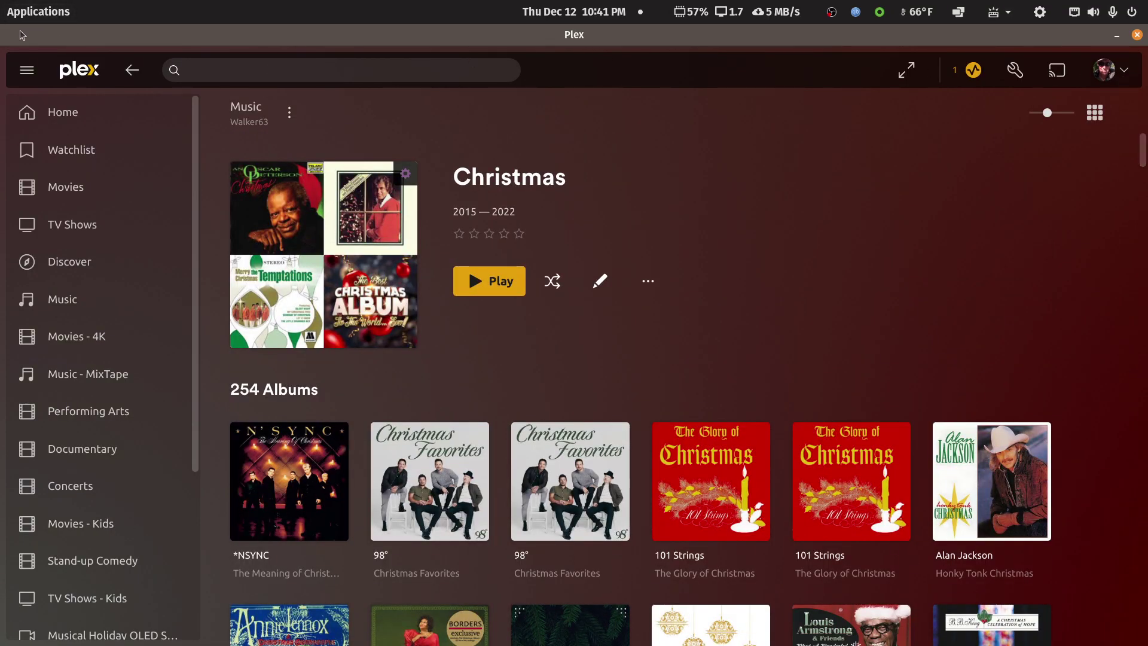
left_click(131, 70)
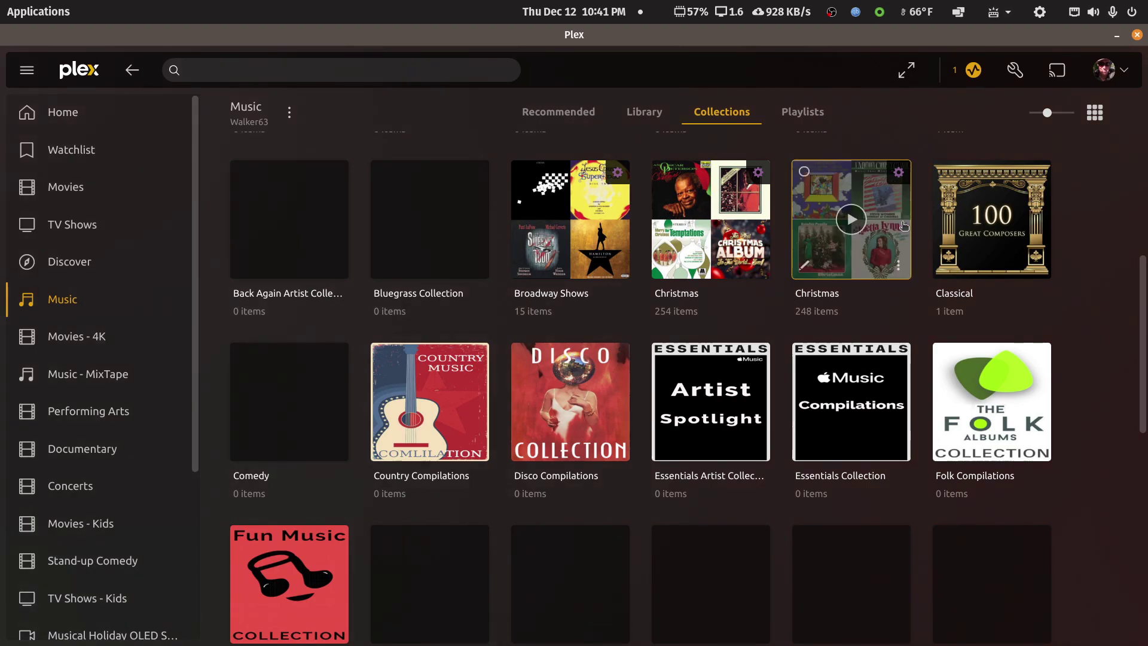
left_click(852, 227)
mouse_move(1142, 150)
left_mouse_down()
mouse_move(1142, 625)
mouse_move(1142, 150)
left_mouse_up()
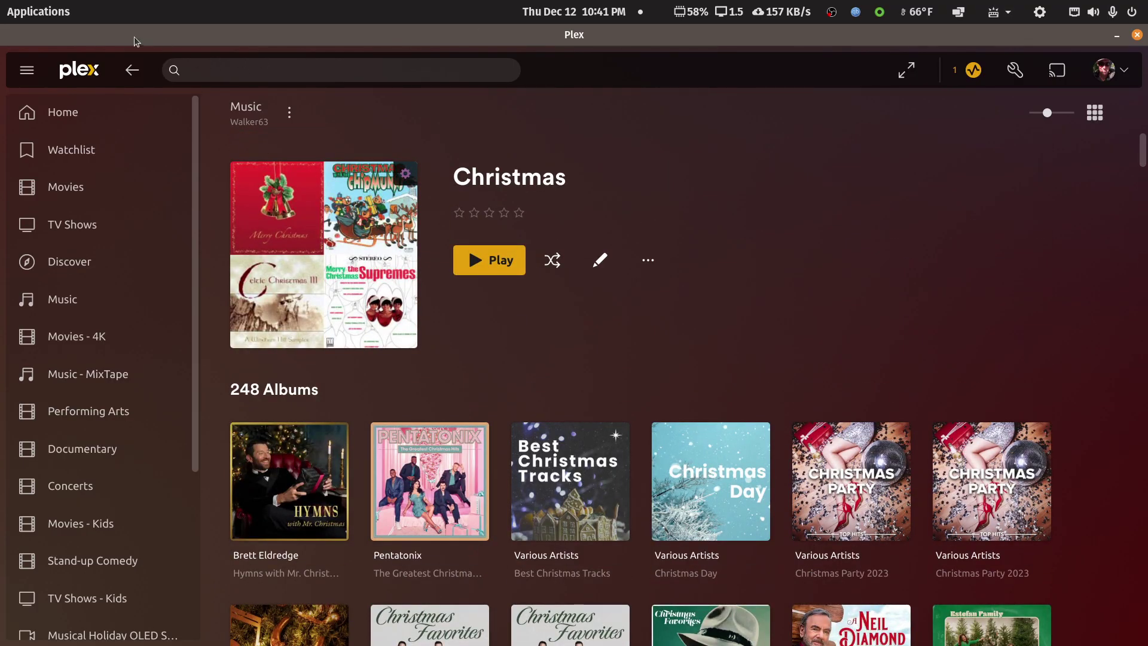
left_click(132, 70)
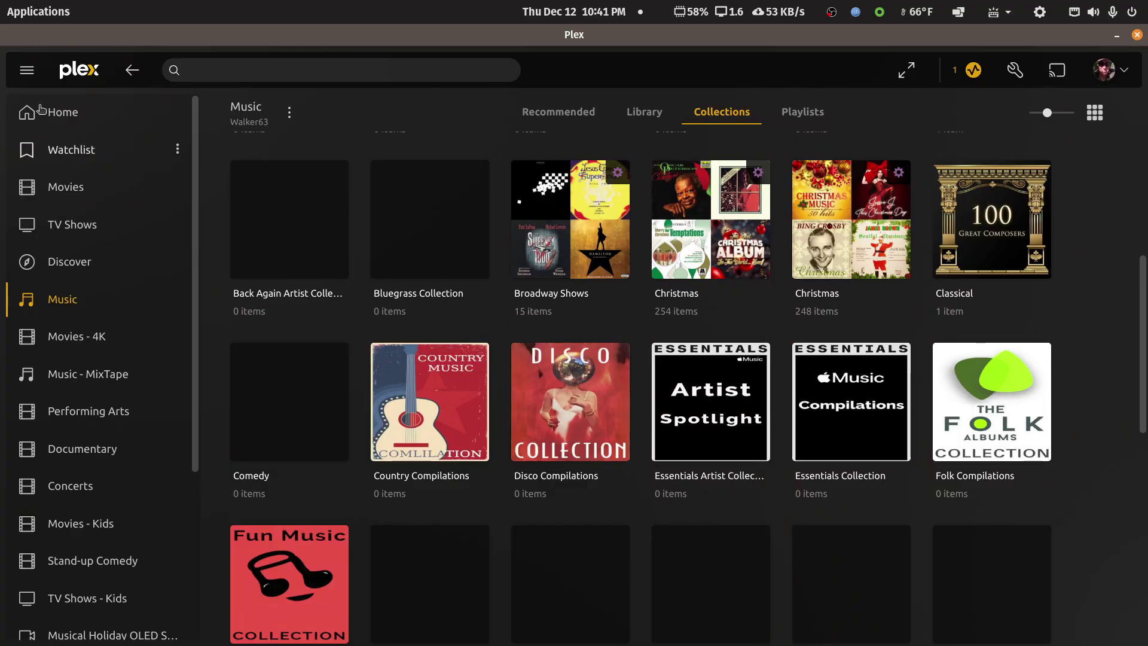
Examine the Movies library's Christmas collection from its oldest to its newest titles, then return to the Movies collections.
left_click(120, 87)
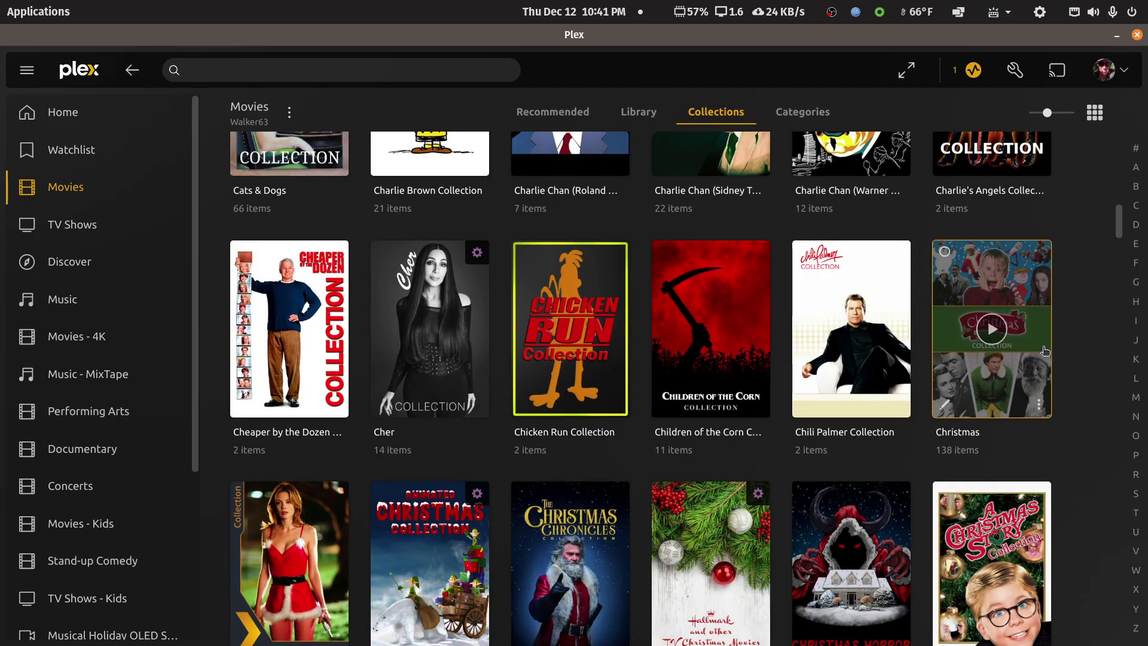
left_click(1045, 352)
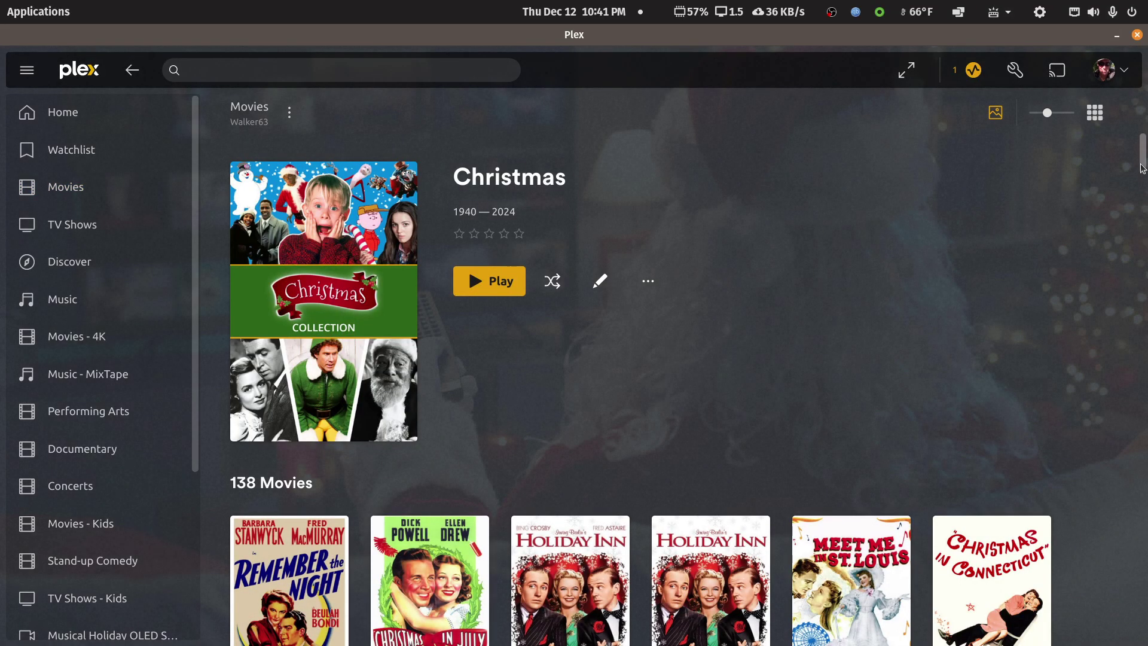
left_click_drag(1142, 169, 1141, 215)
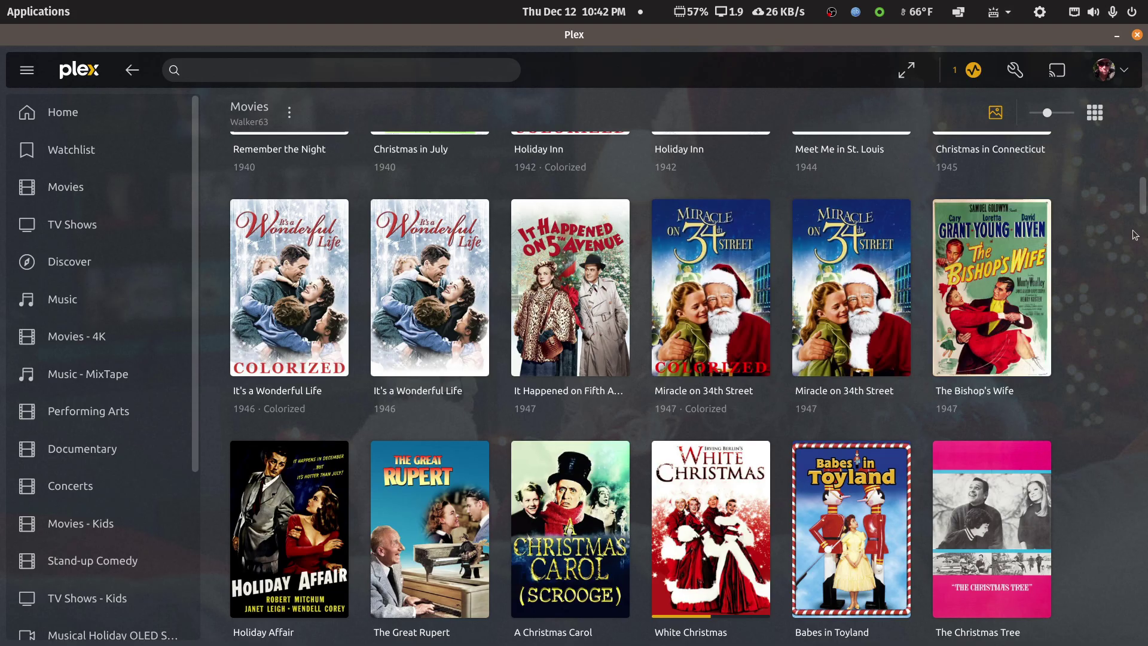
left_click_drag(1143, 205, 1096, 410)
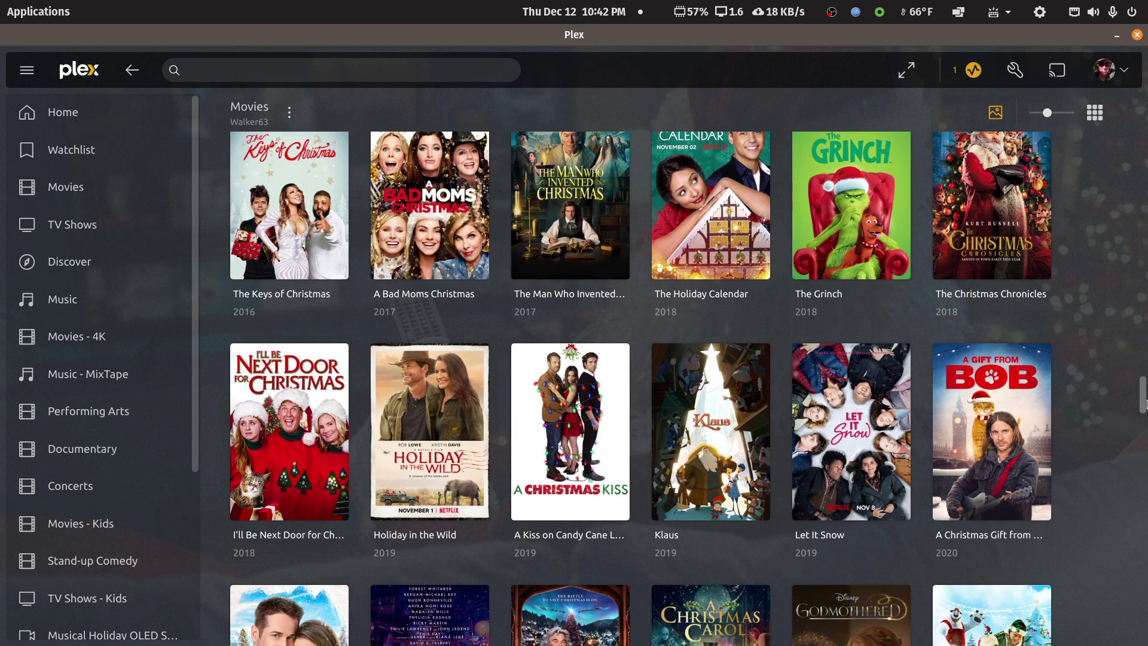
left_click_drag(1145, 404, 1116, 492)
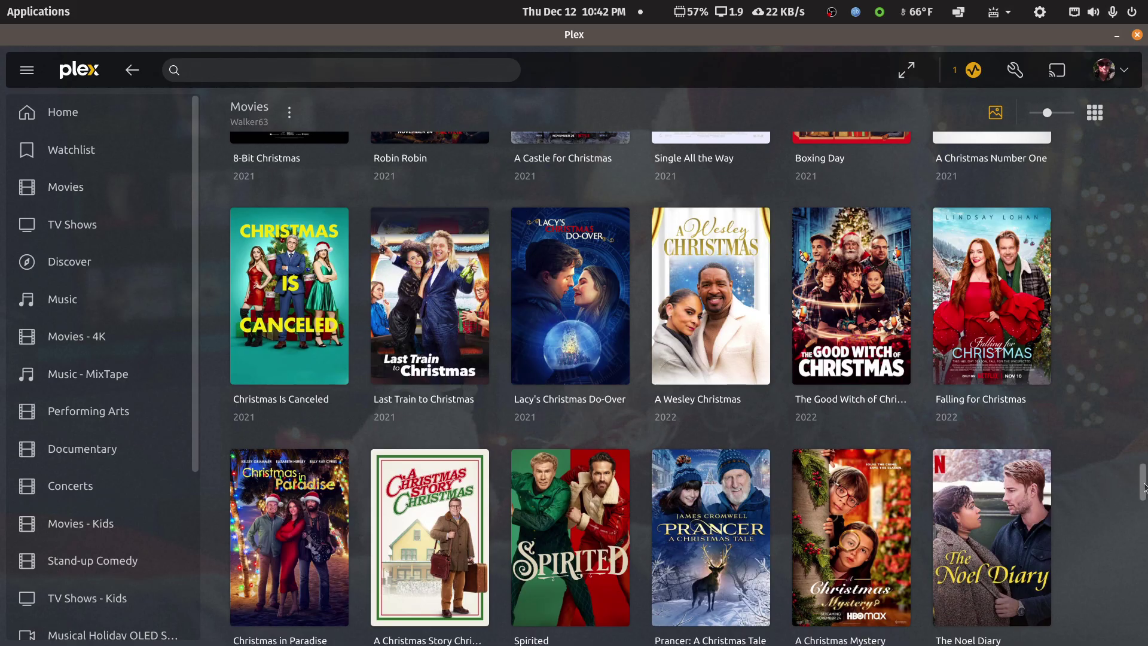
left_click_drag(1144, 489, 1138, 596)
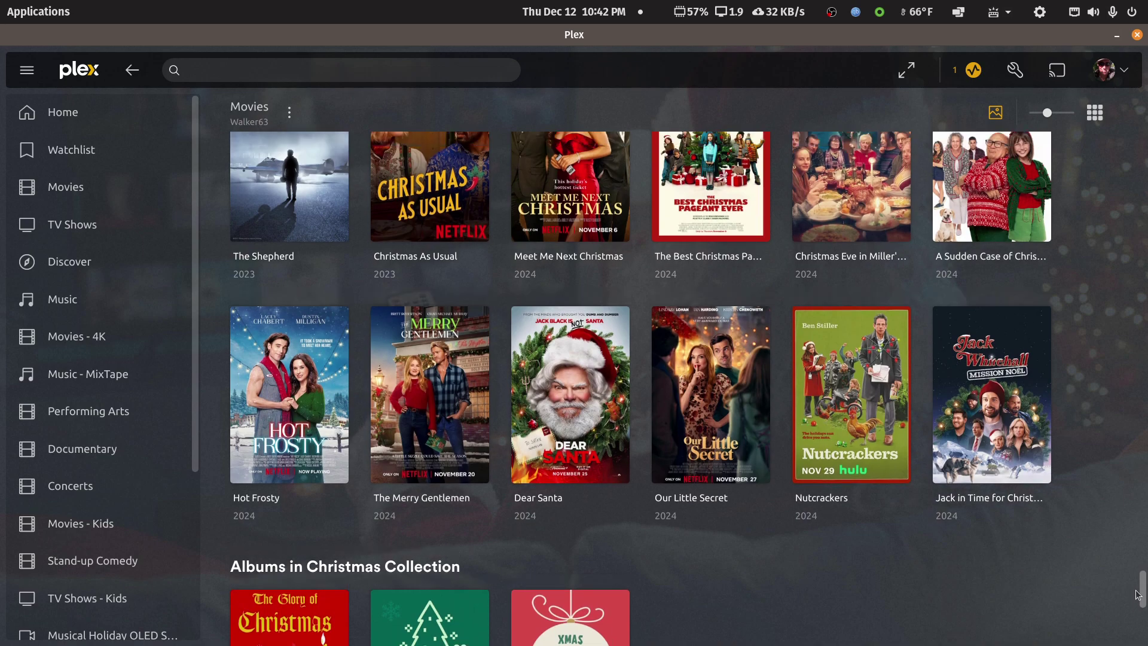
left_click(125, 71)
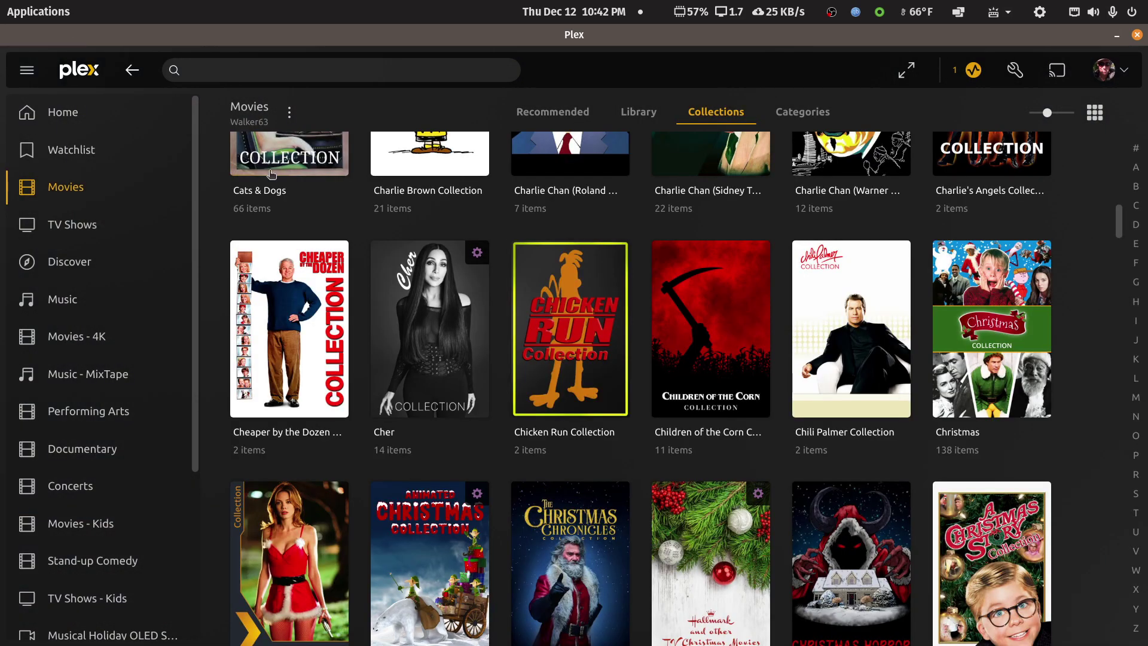
Open the Christmas Adjacent collection from the Movies collections.
scroll(366, 263, "down", 3)
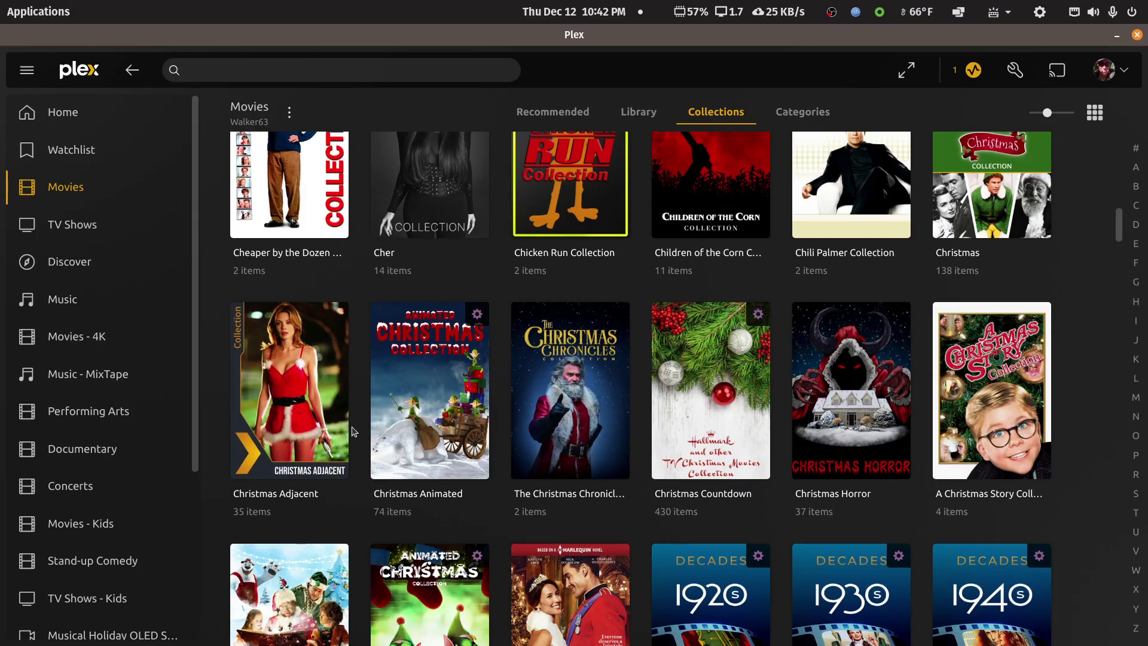
mouse_move(335, 426)
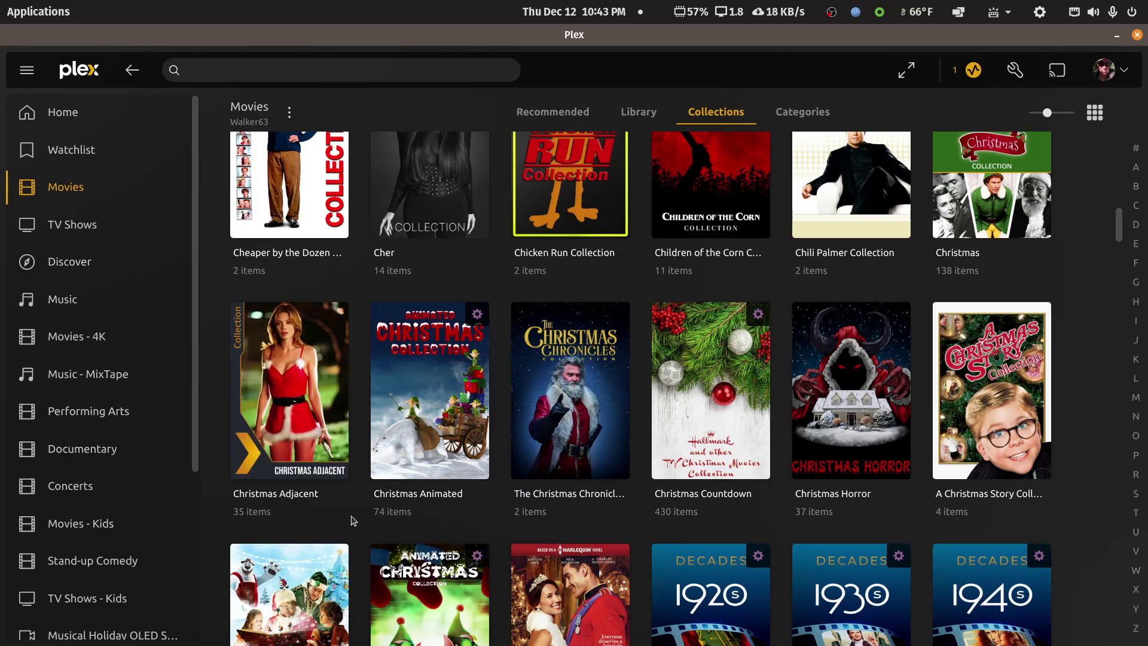
left_click(337, 351)
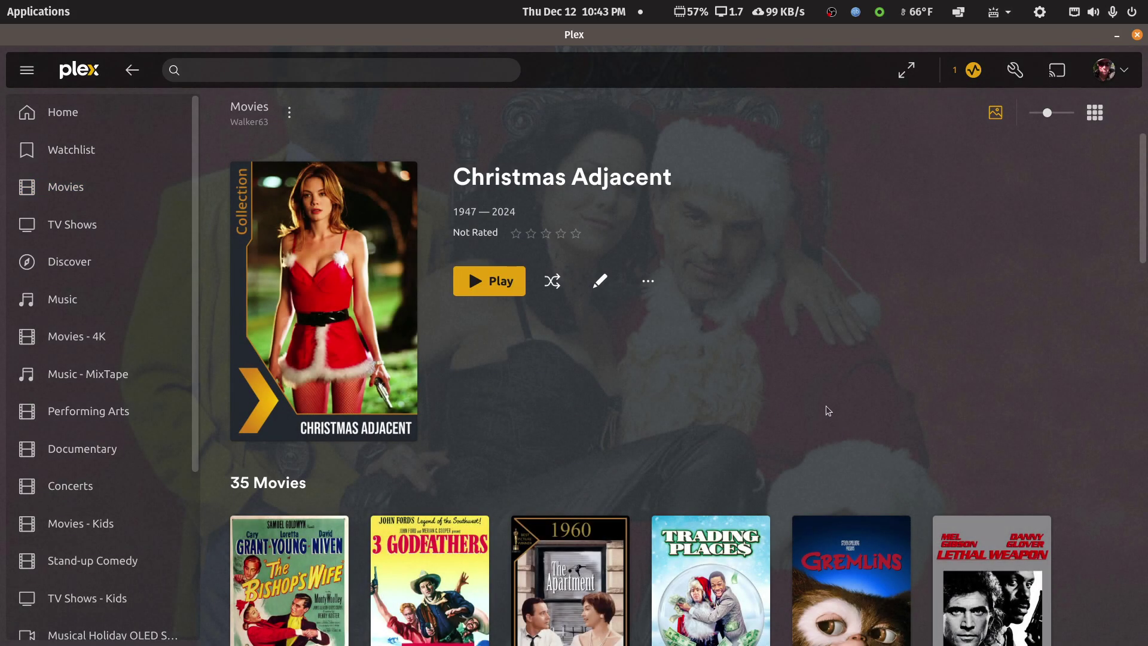
Examine the movies in Christmas Adjacent from oldest to newest and return to the Movies collections.
scroll(829, 411, "down", 2)
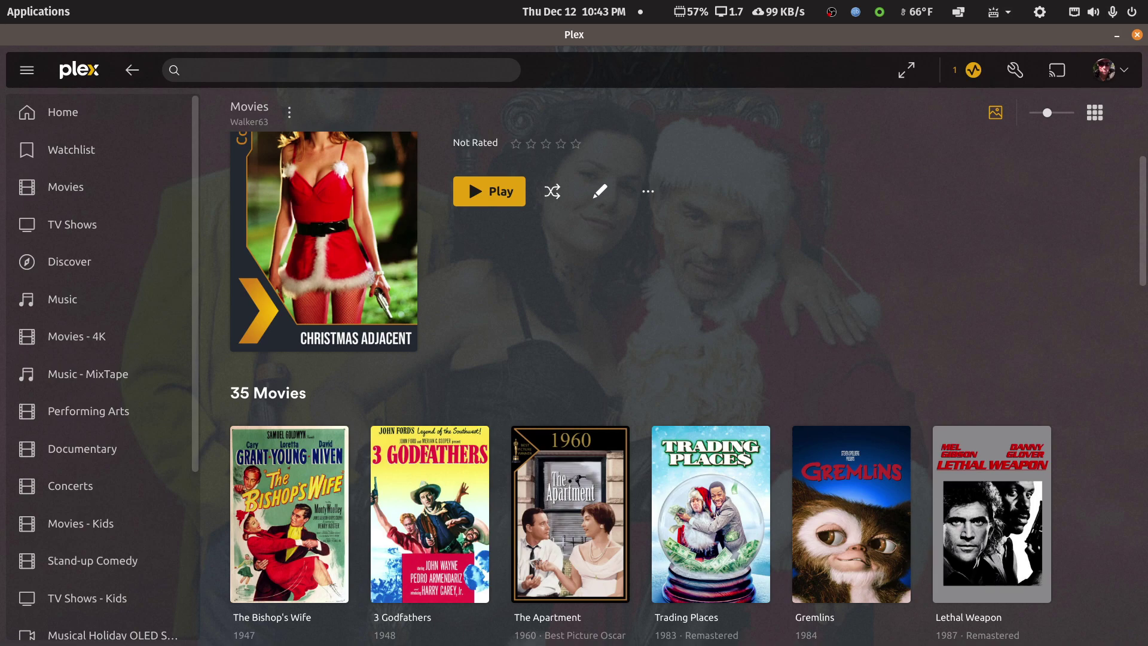
left_click_drag(1143, 236, 1123, 317)
mouse_move(568, 250)
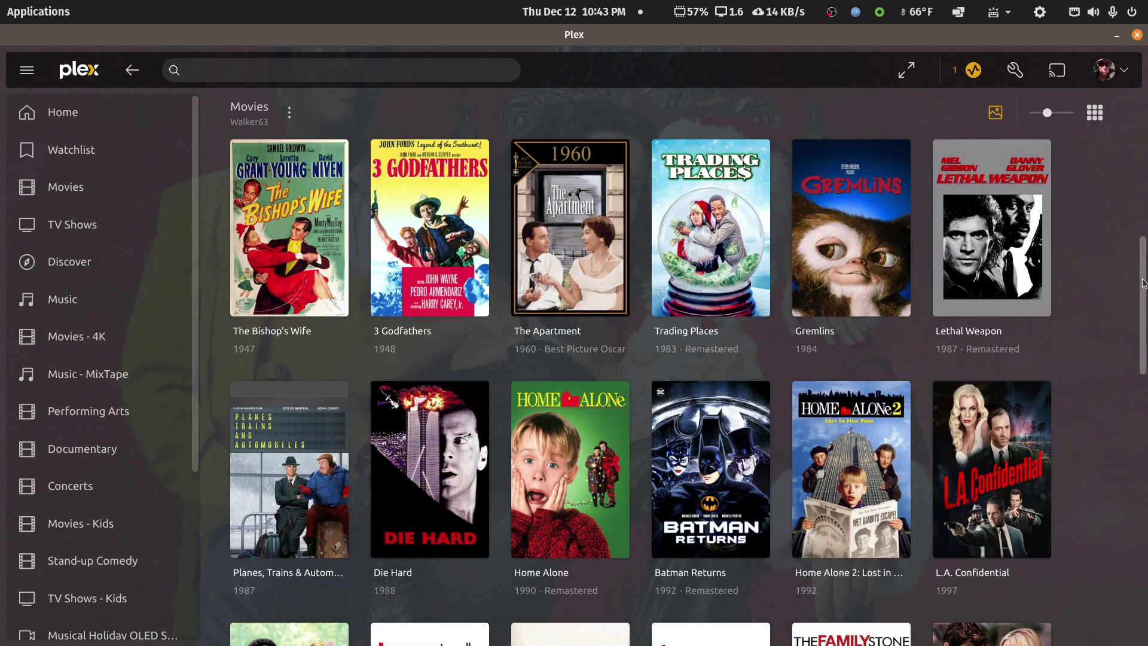
left_click_drag(1143, 281, 1143, 280)
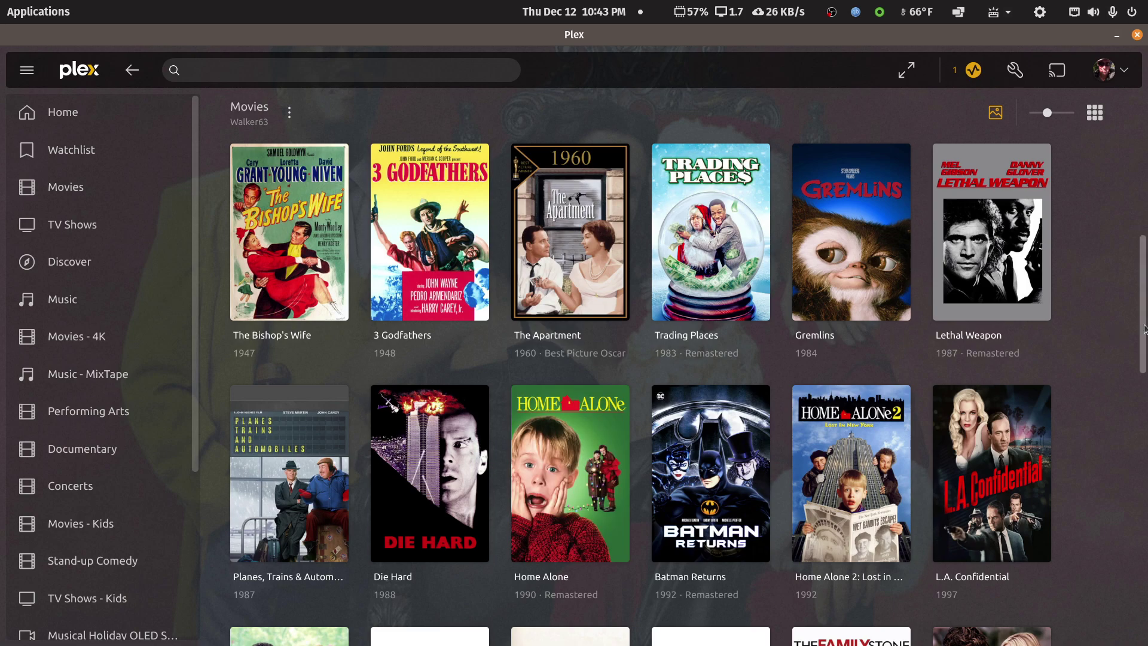
left_click_drag(1144, 333, 1096, 576)
left_click_drag(1145, 507, 1144, 530)
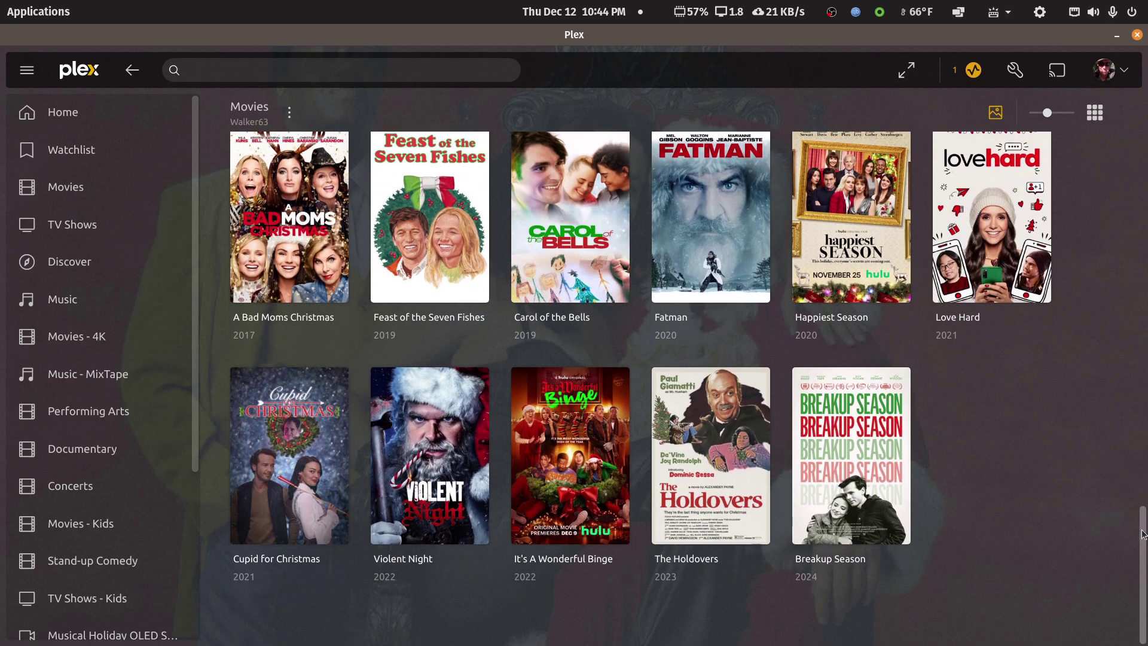
left_click(132, 70)
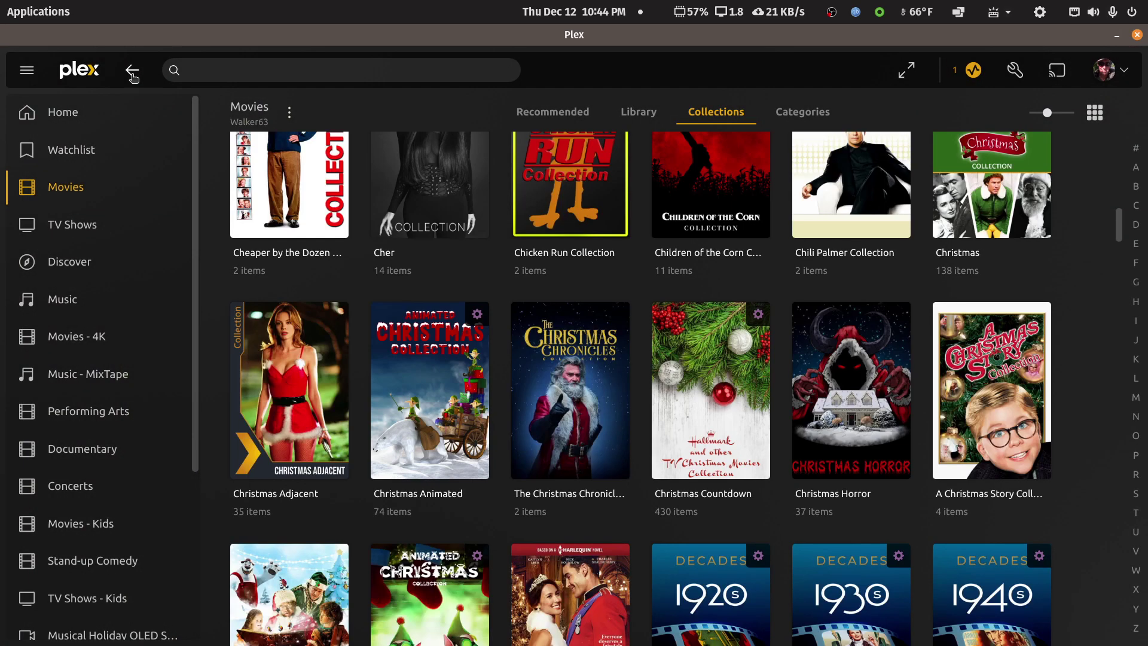
Open the Christmas Animated collection and look through its movies, ending back at the collection's header.
mouse_move(469, 373)
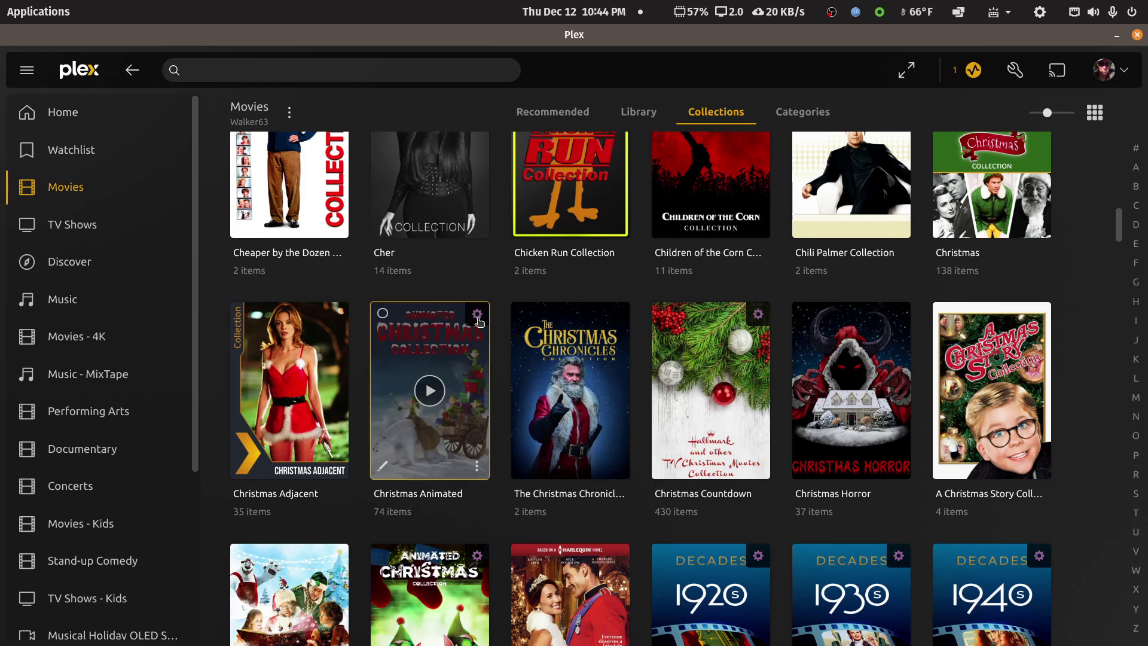
left_click(478, 405)
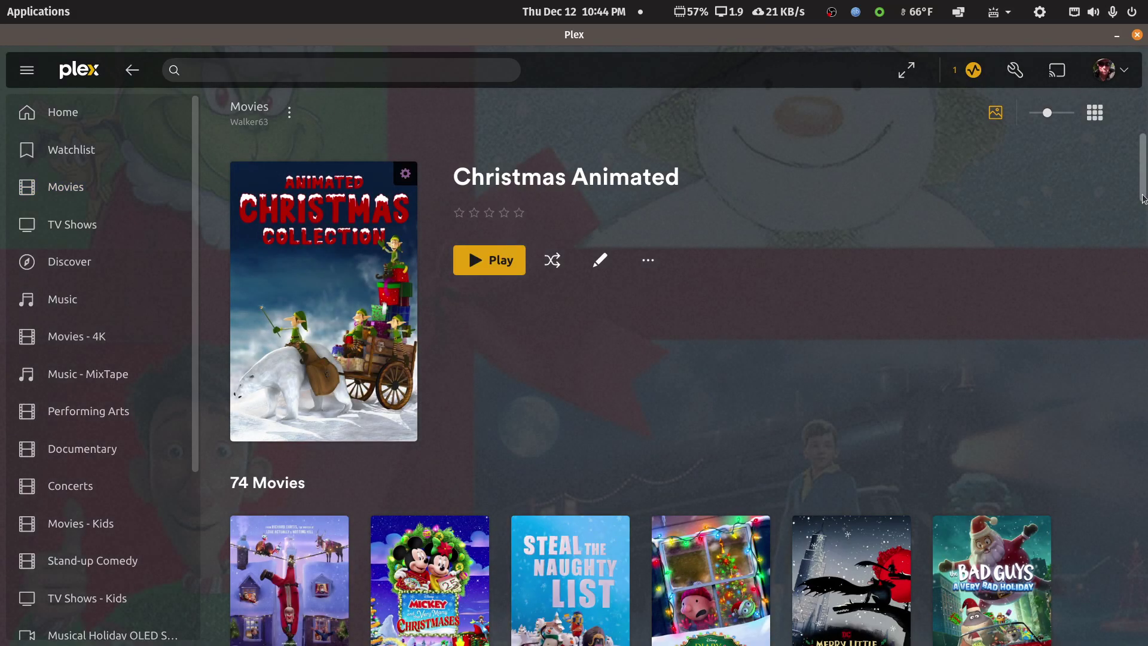
left_click_drag(1144, 199, 1122, 385)
left_click_drag(1142, 338, 837, 150)
Open the filters of the Christmas Animated collection for editing and examine its title keywords and genre rule.
left_click(652, 262)
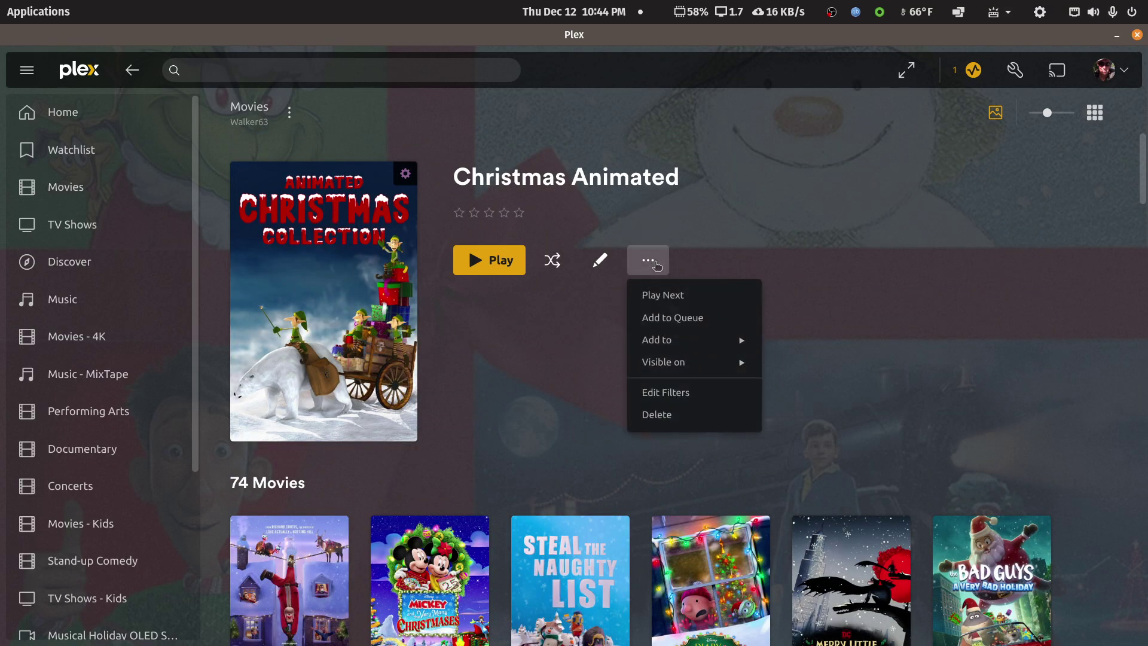
left_click(675, 395)
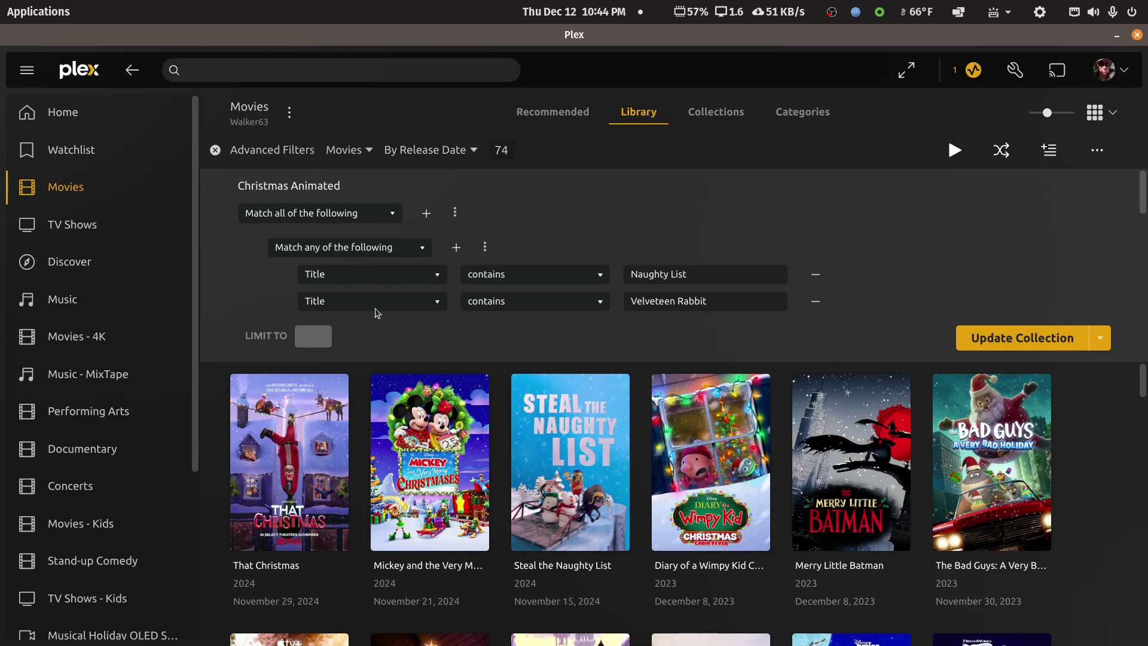
scroll(424, 320, "down", 6)
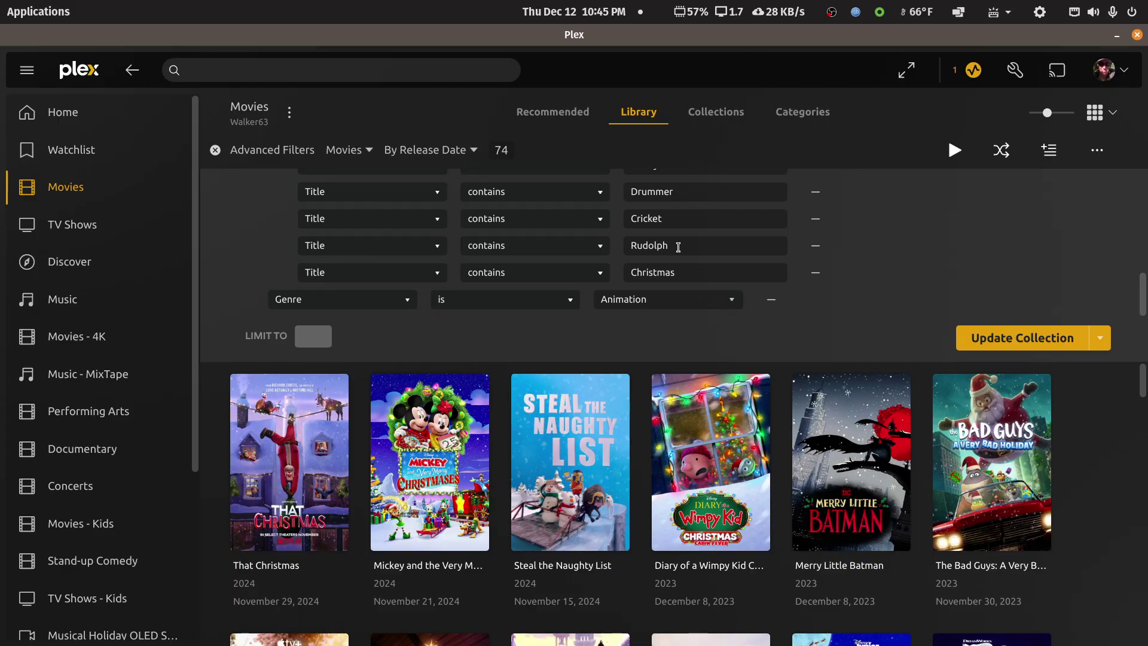
scroll(678, 247, "up", 3)
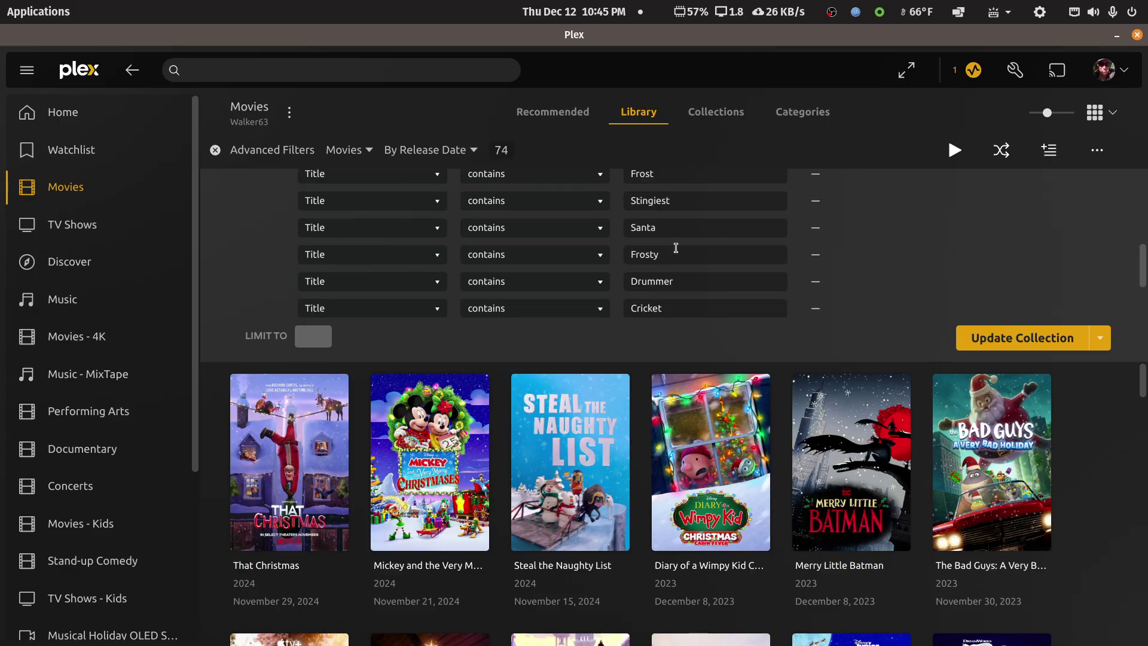
scroll(676, 247, "up", 3)
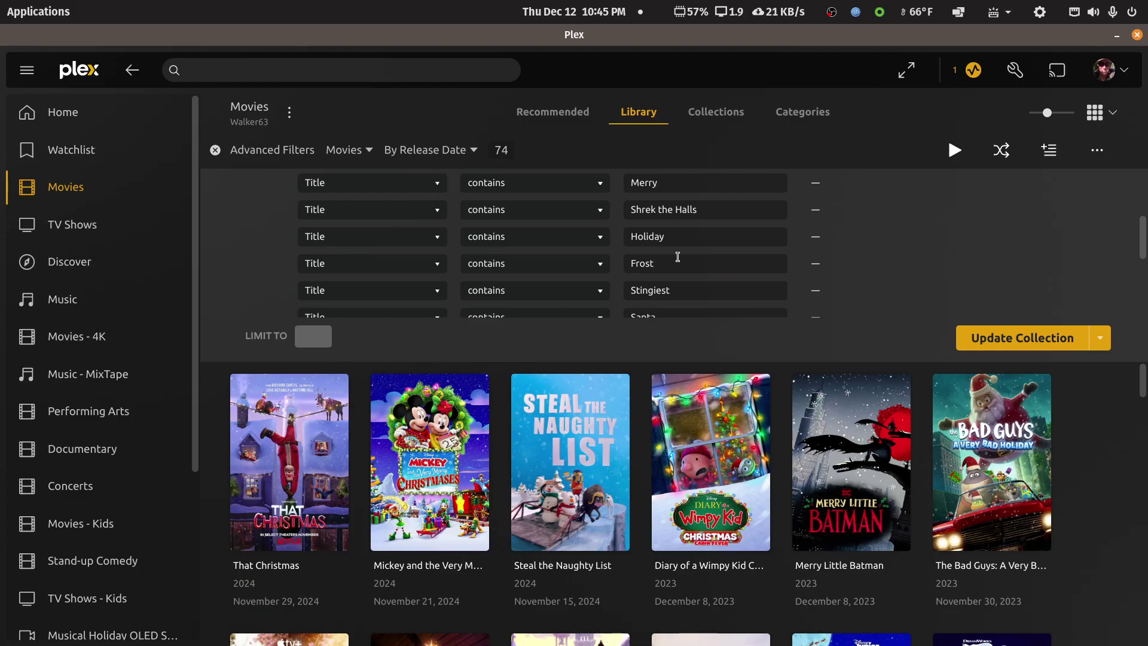
scroll(692, 238, "up", 3)
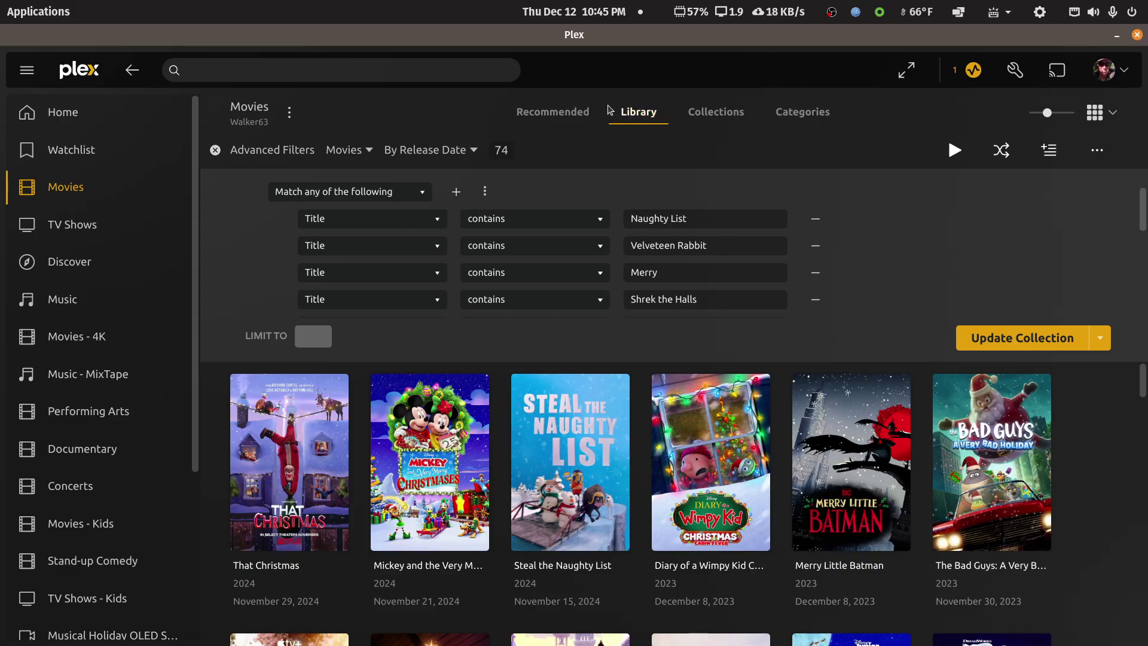
Return to the Movies collections and open the Christmas Countdown collection among those starting with C.
left_click(712, 114)
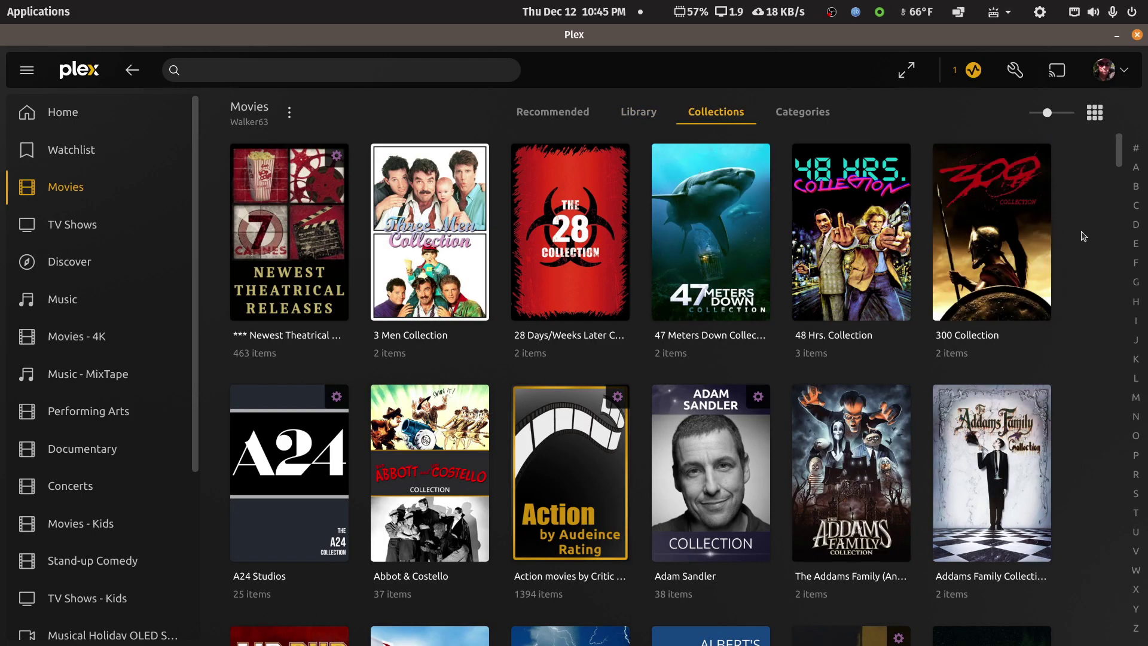
left_click(1138, 208)
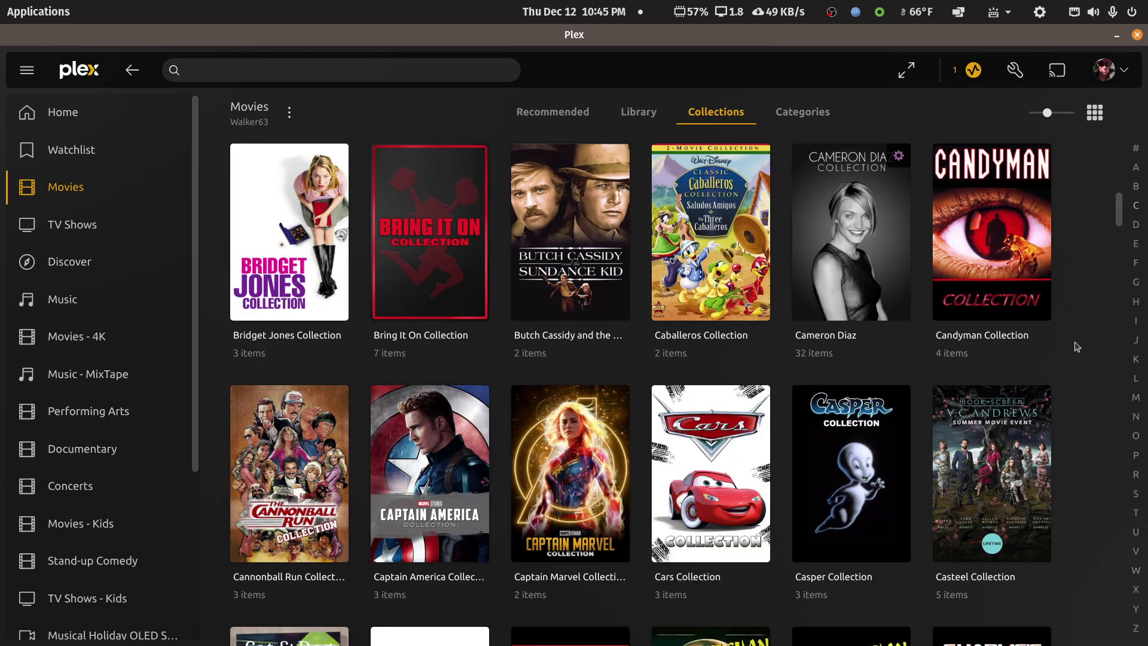
scroll(1071, 359, "down", 5)
scroll(1051, 386, "down", 5)
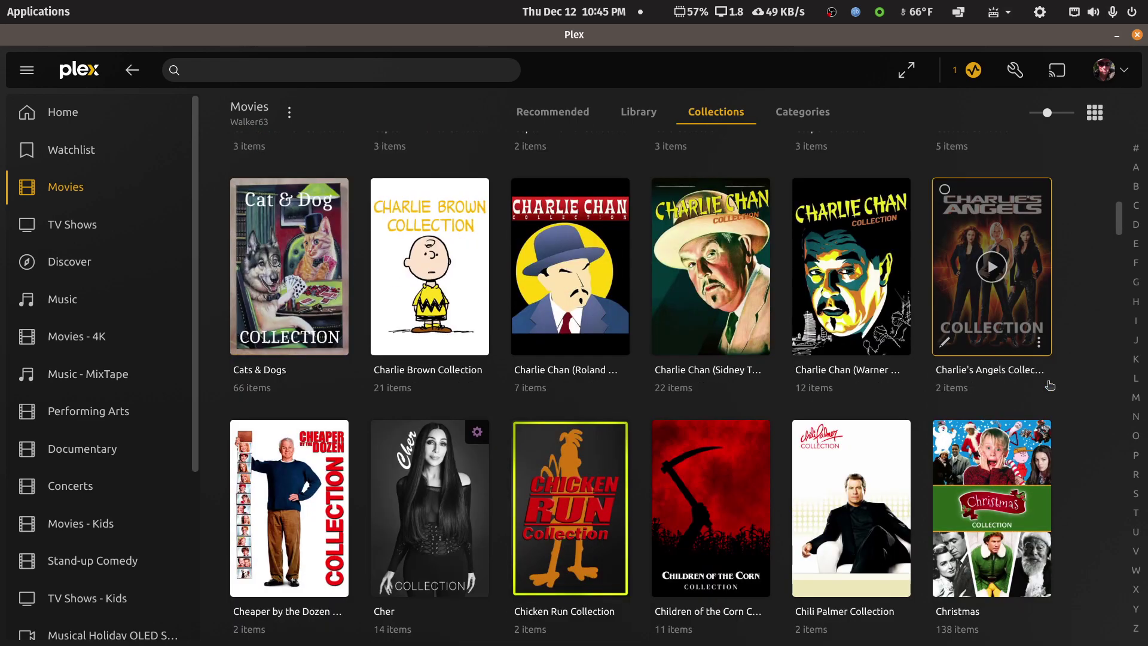
scroll(1051, 386, "down", 6)
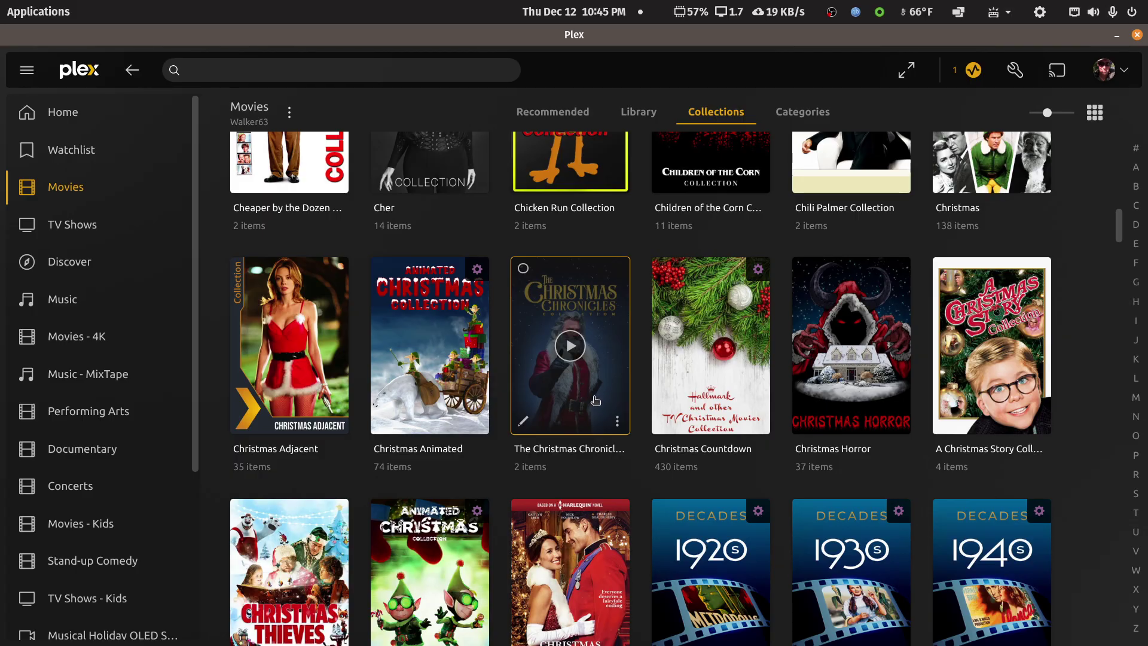
left_click(767, 381)
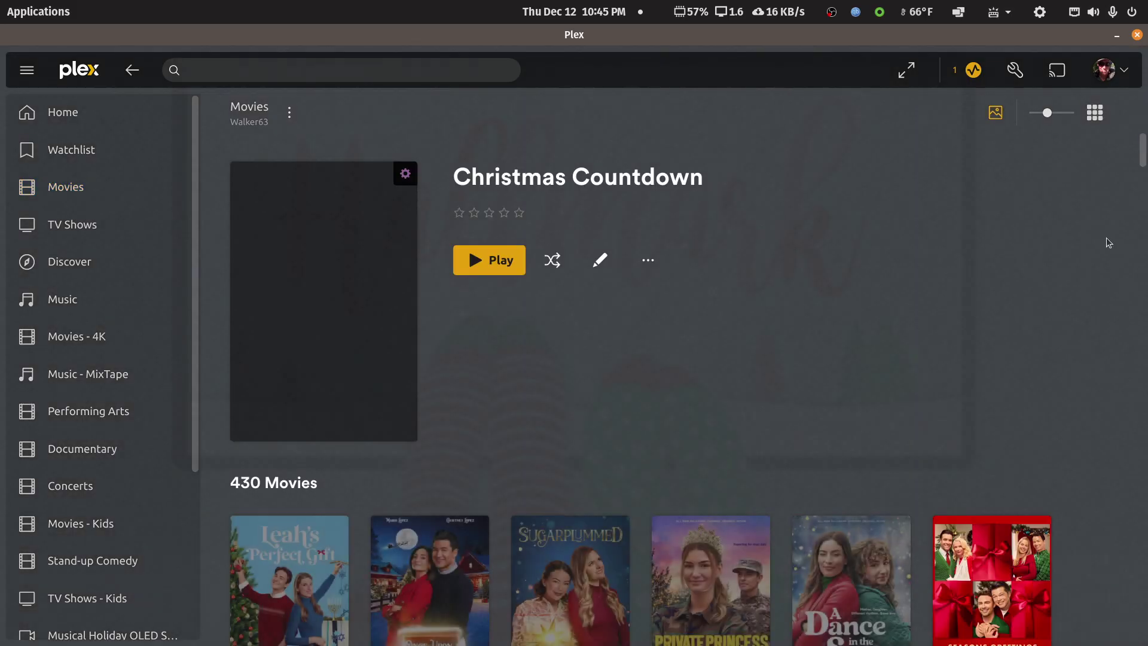
Look through the Christmas Countdown movies, then open the collection's filters for editing.
left_click_drag(1143, 158, 1143, 179)
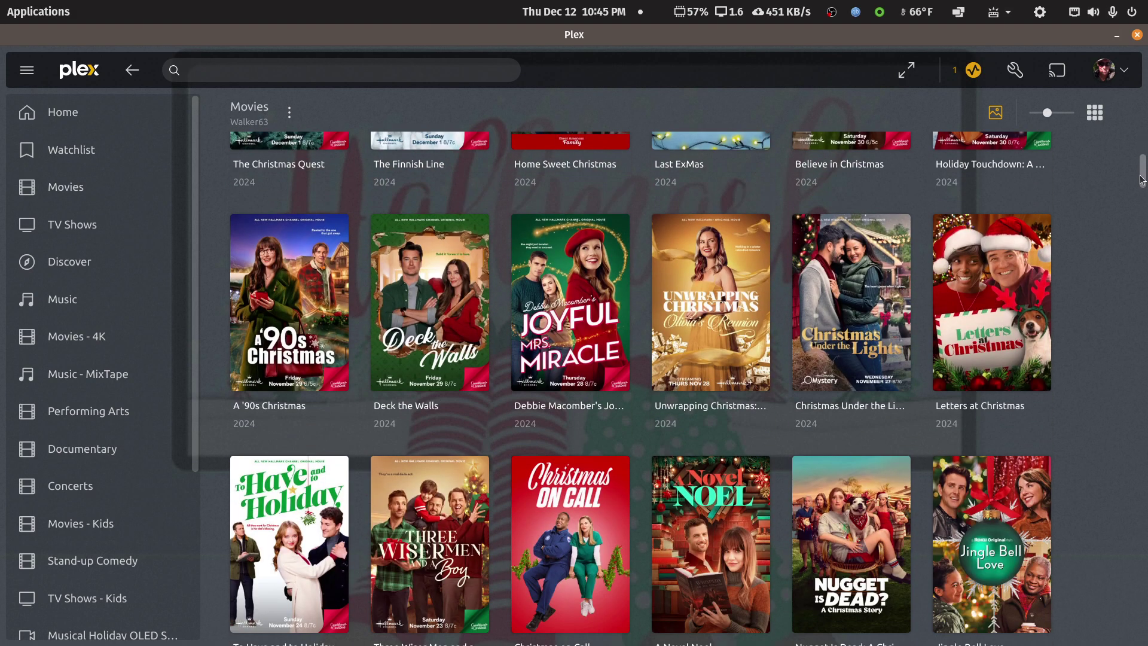
left_click_drag(1141, 177, 1110, 43)
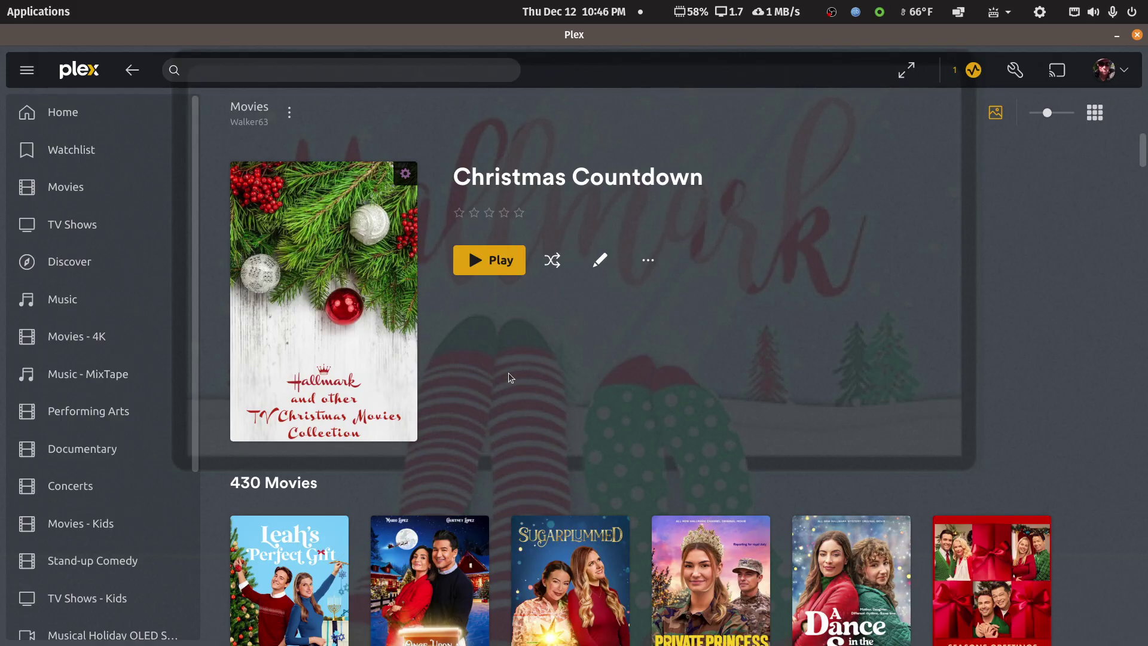
left_click(648, 260)
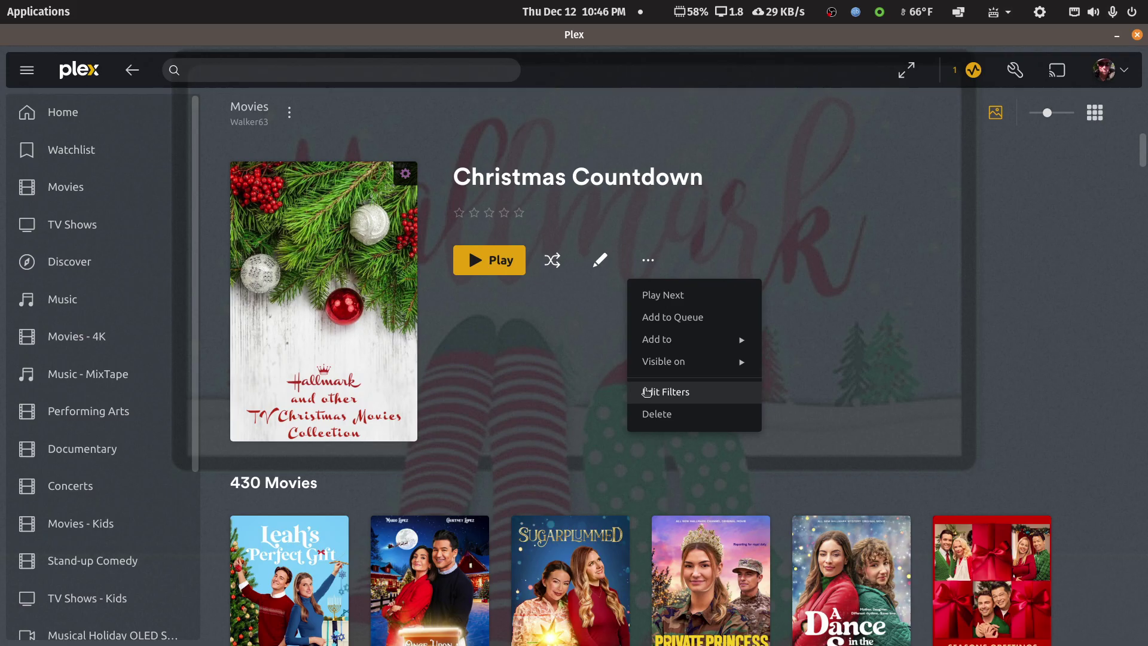
left_click(646, 392)
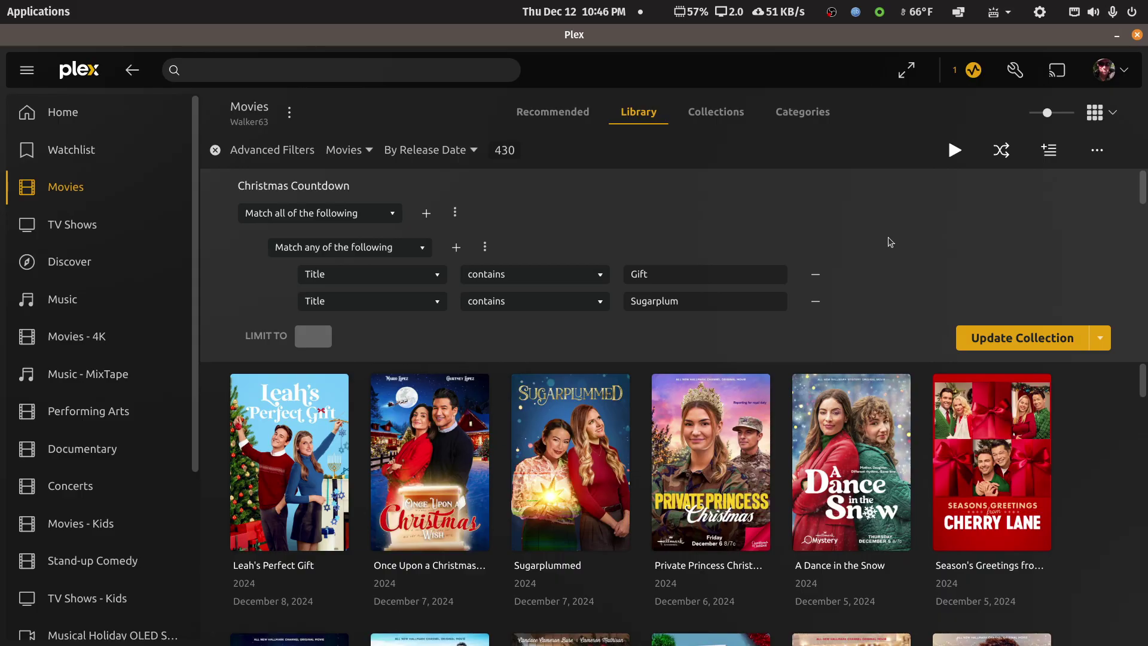
Examine the Christmas Countdown filter rules down to the genre conditions for Animation and TV Movie.
scroll(759, 285, "down", 5)
scroll(759, 284, "down", 10)
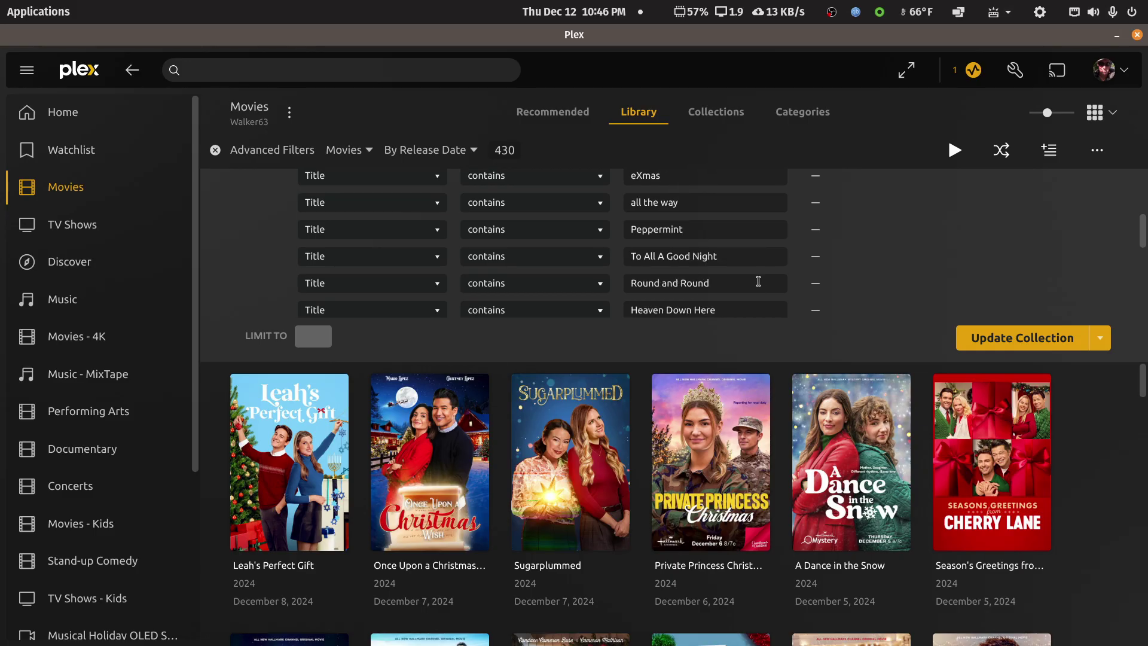
scroll(758, 281, "down", 3)
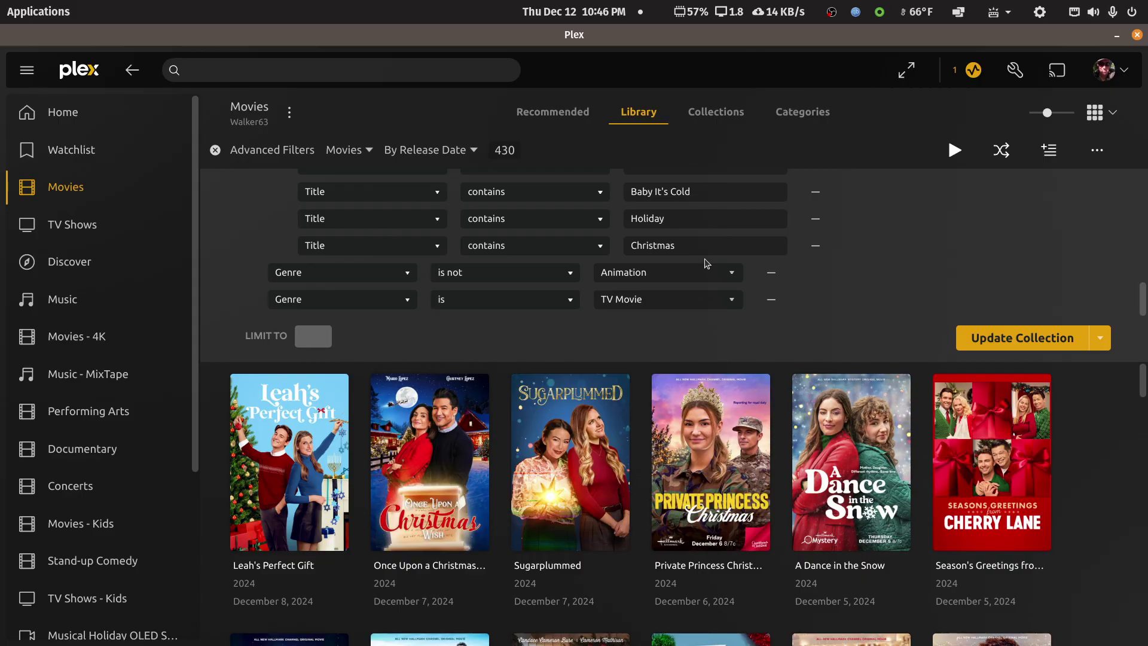
scroll(813, 290, "up", 1)
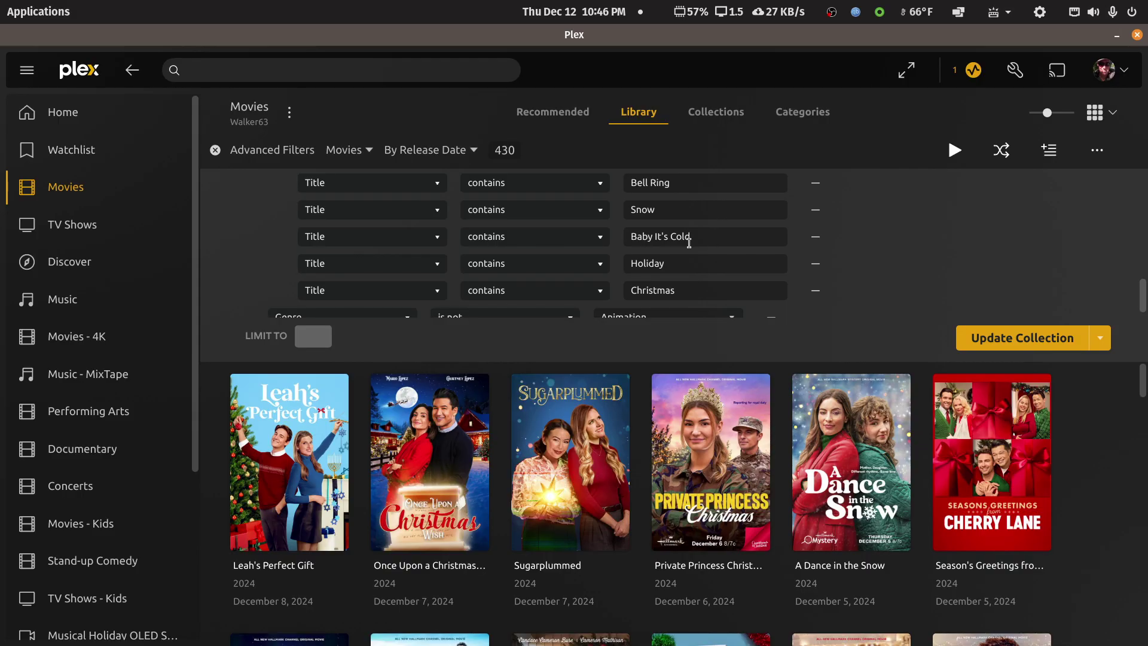
scroll(689, 243, "up", 1)
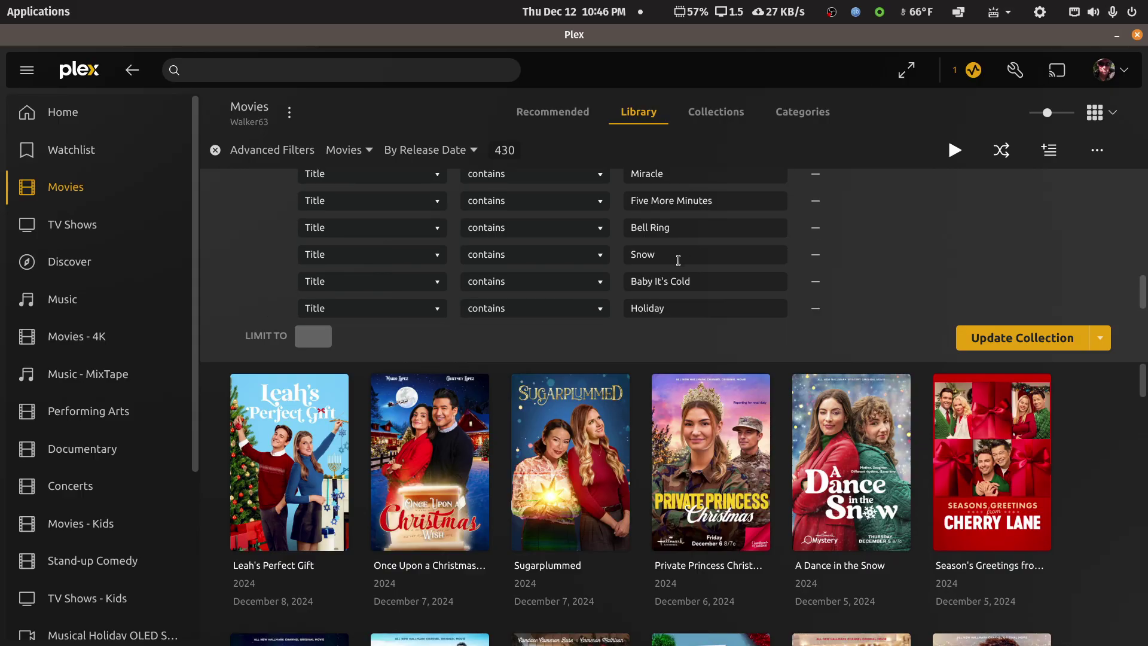
mouse_move(743, 394)
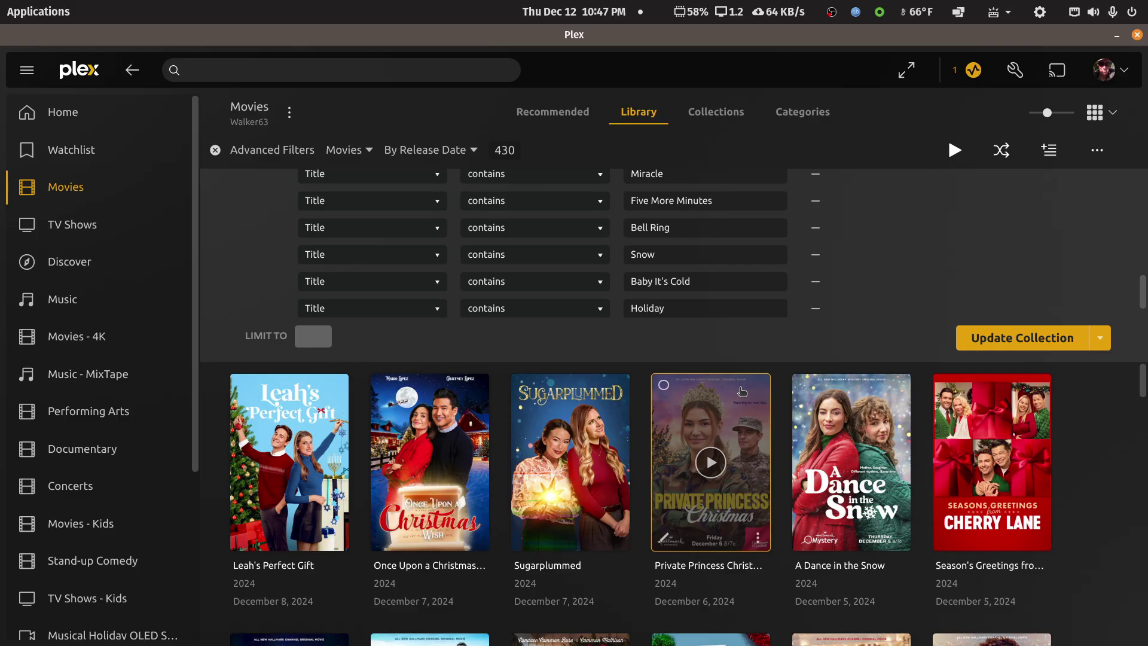
scroll(767, 286, "down", 2)
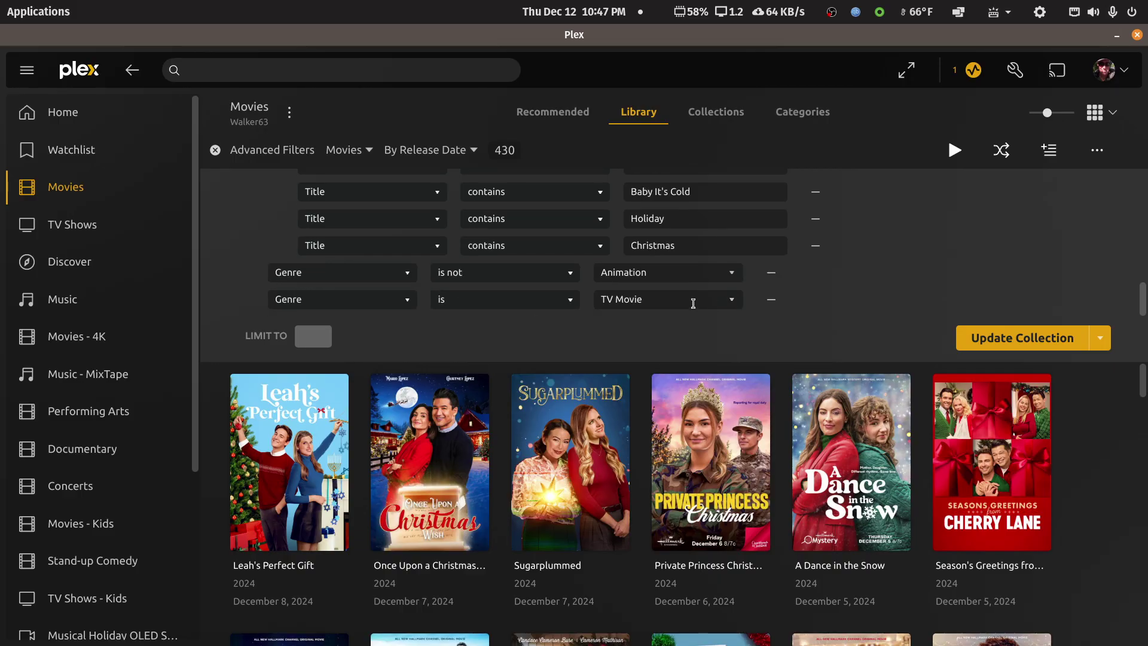
Review the Christmas Countdown title keywords from the last rules back up to the first.
scroll(693, 303, "up", 2)
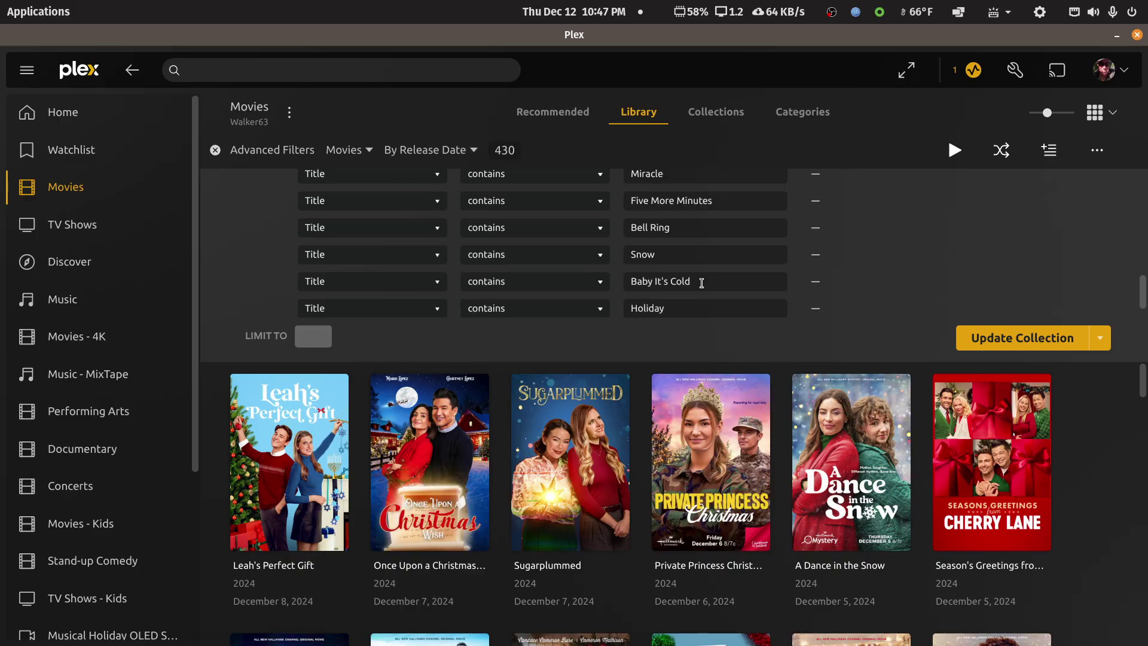
scroll(702, 244, "up", 2)
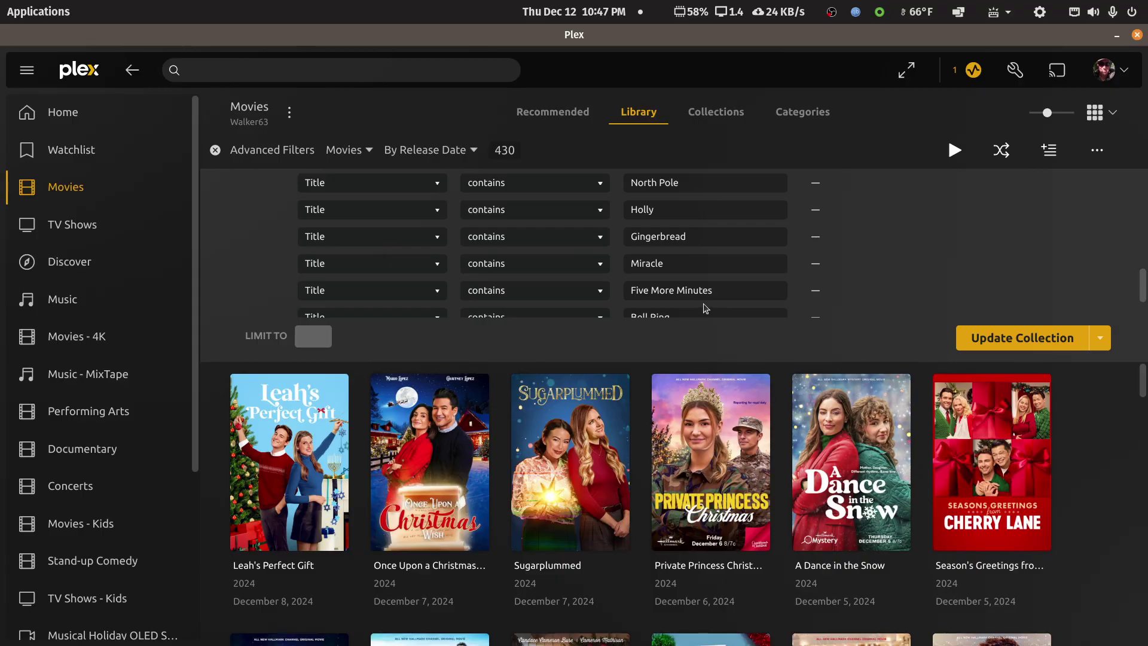
scroll(701, 293, "up", 2)
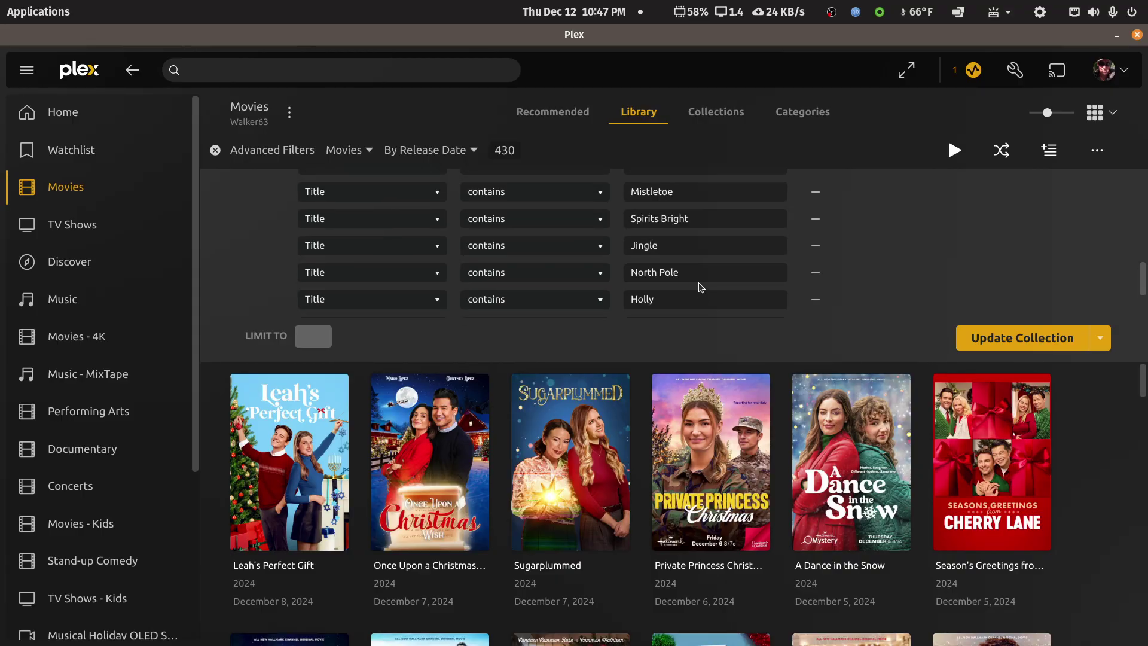
scroll(692, 242, "up", 2)
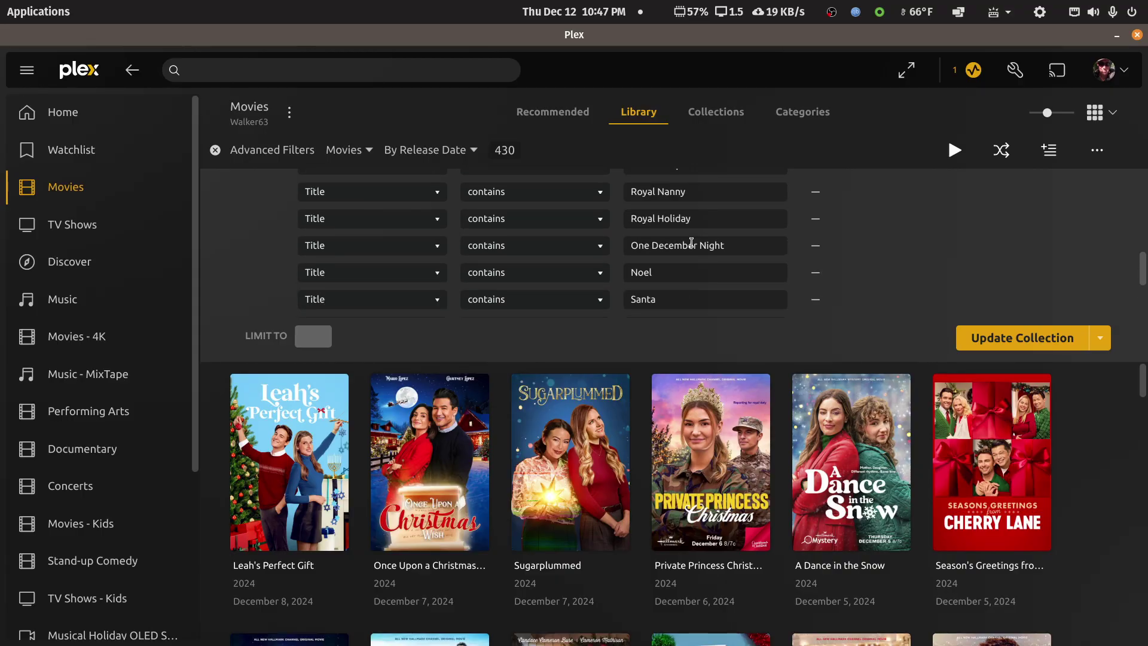
scroll(692, 243, "up", 8)
scroll(691, 243, "up", 6)
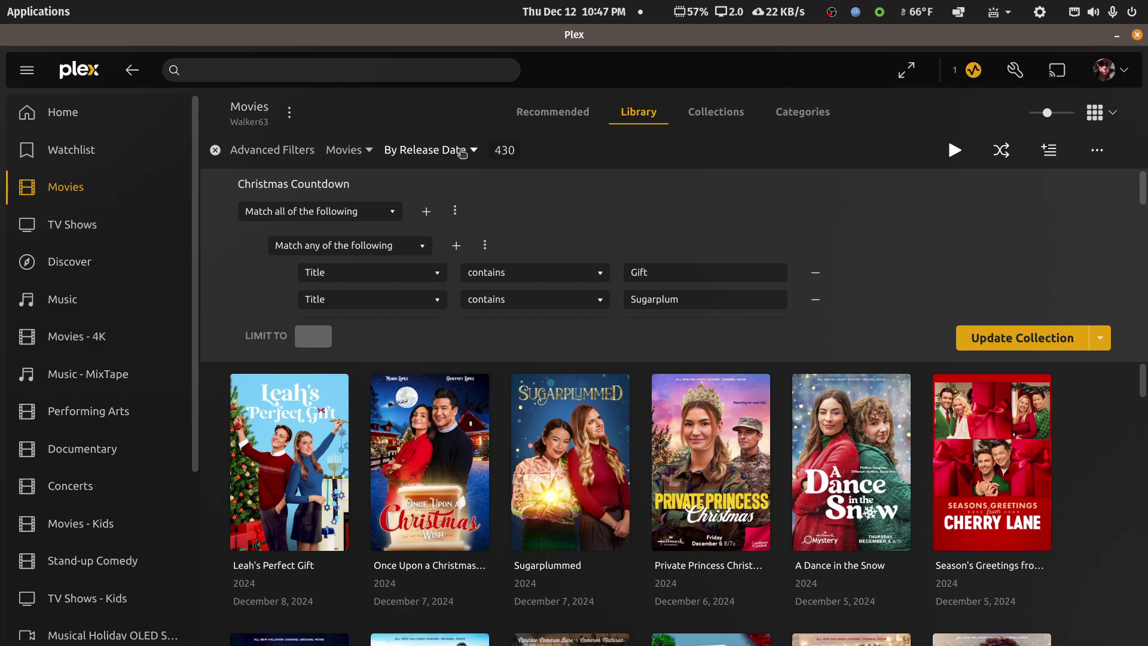
Look over the newest movies matched by the Christmas Countdown filters.
scroll(656, 506, "down", 2)
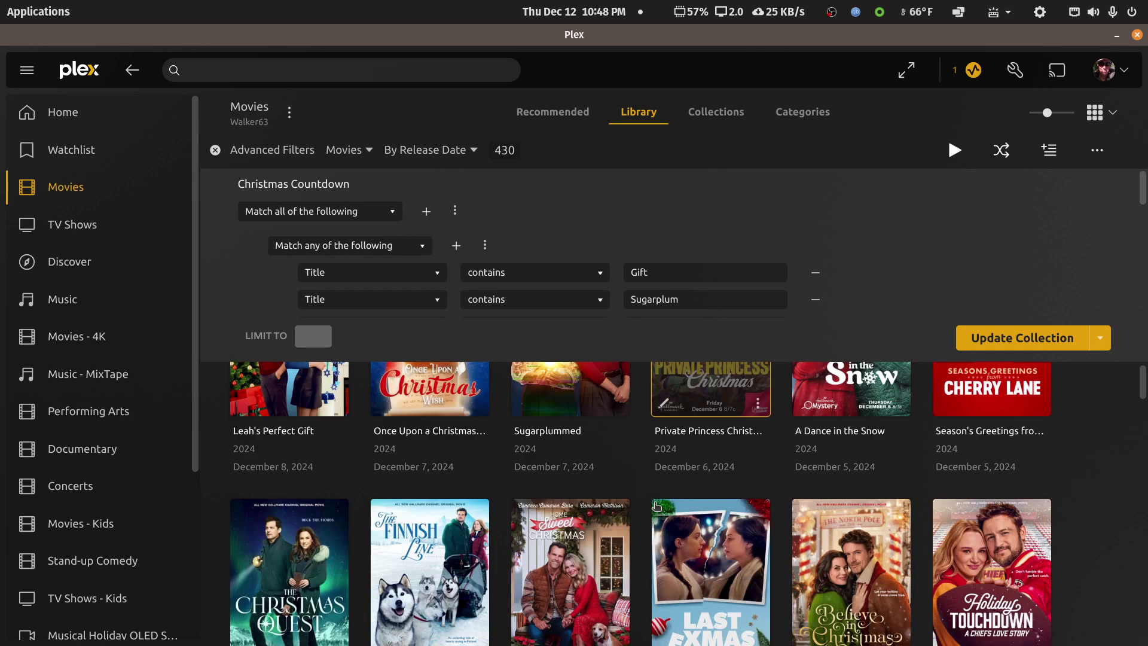
scroll(656, 506, "down", 3)
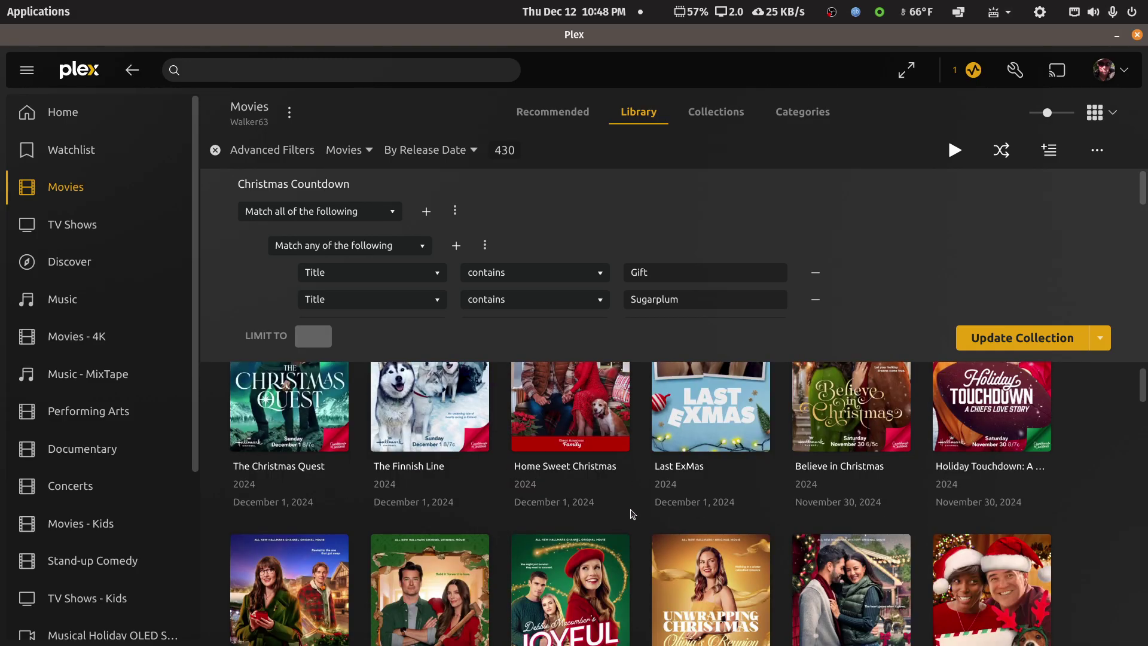
scroll(615, 507, "up", 5)
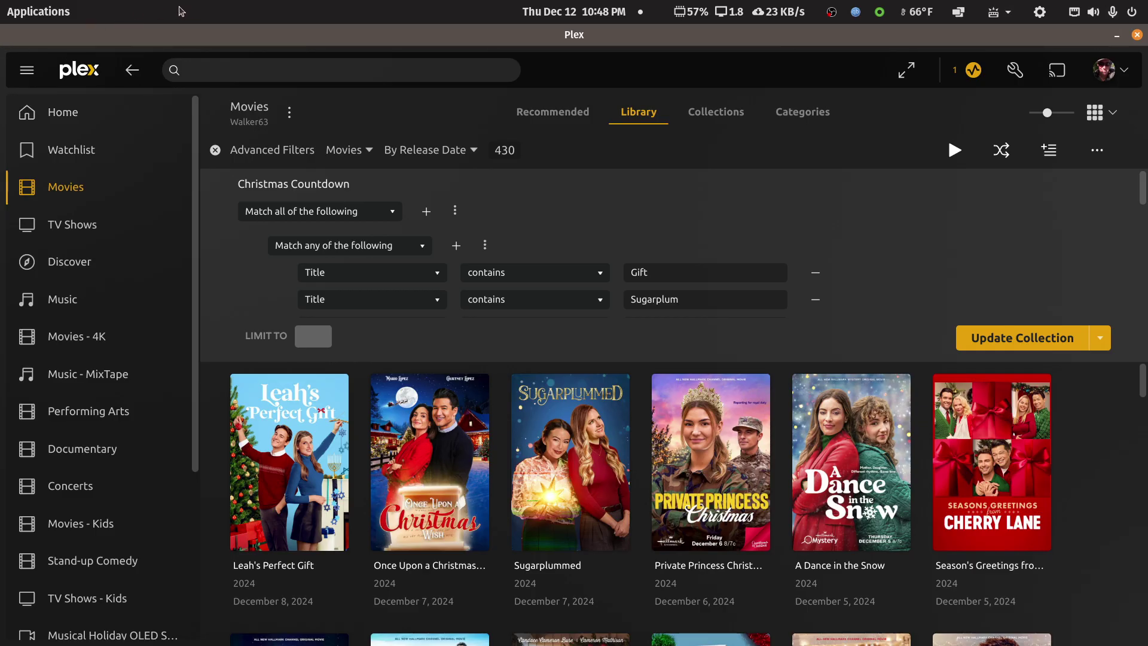
Open the Christmas Horror collection from the movie collections and look at its first movies.
left_click(737, 116)
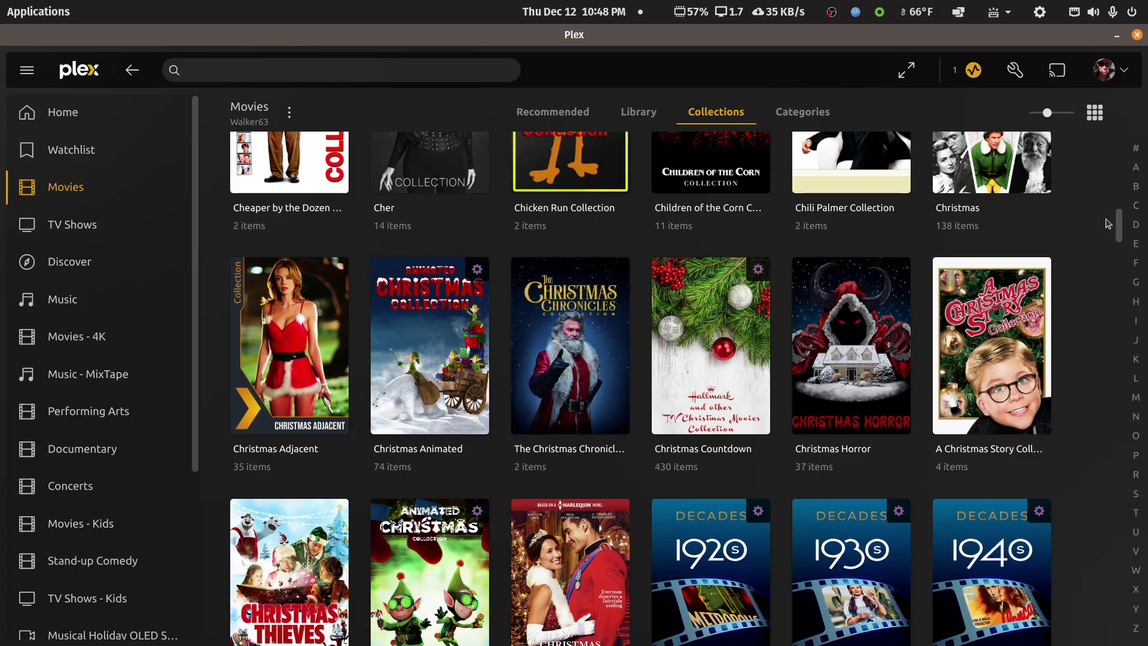
mouse_move(900, 384)
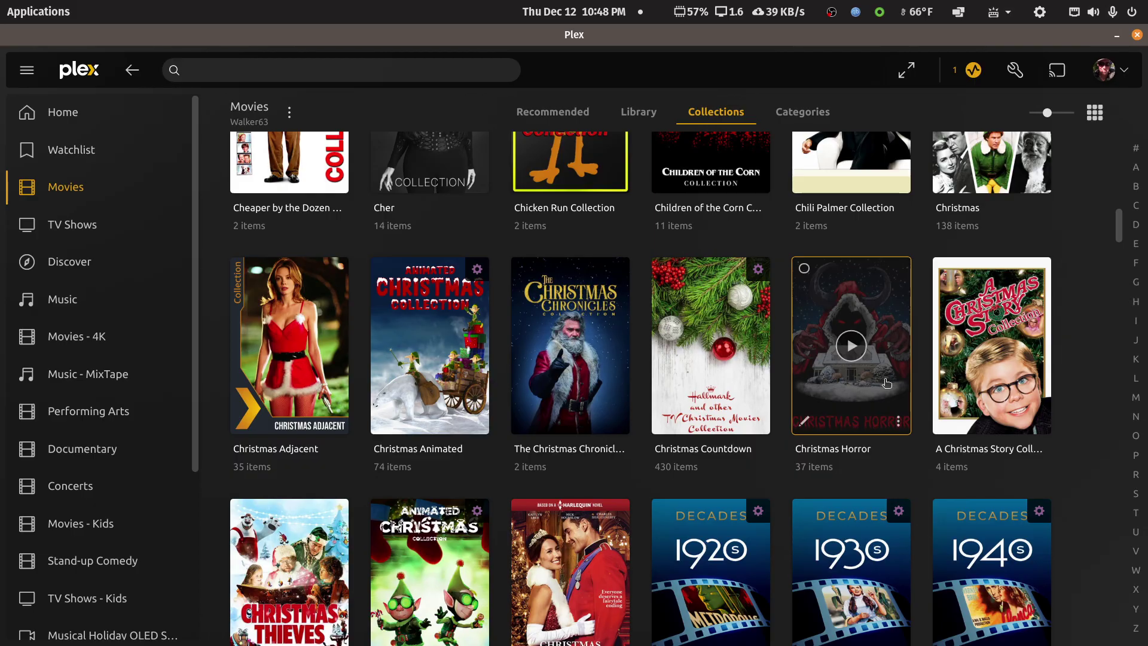
left_click(887, 384)
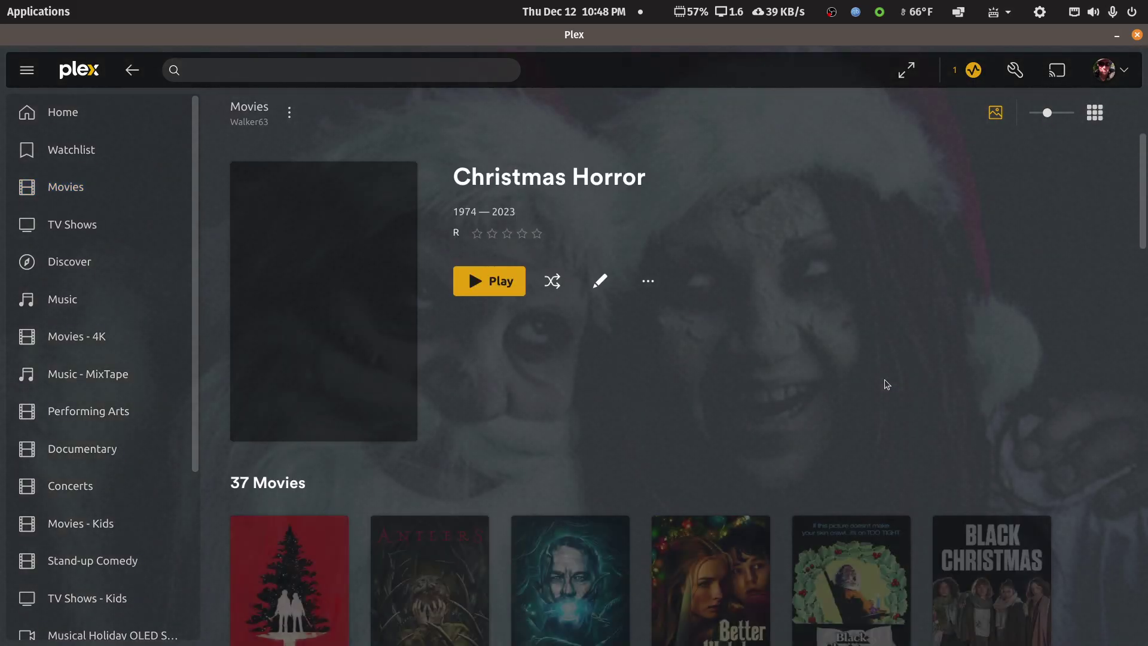
scroll(881, 381, "down", 1)
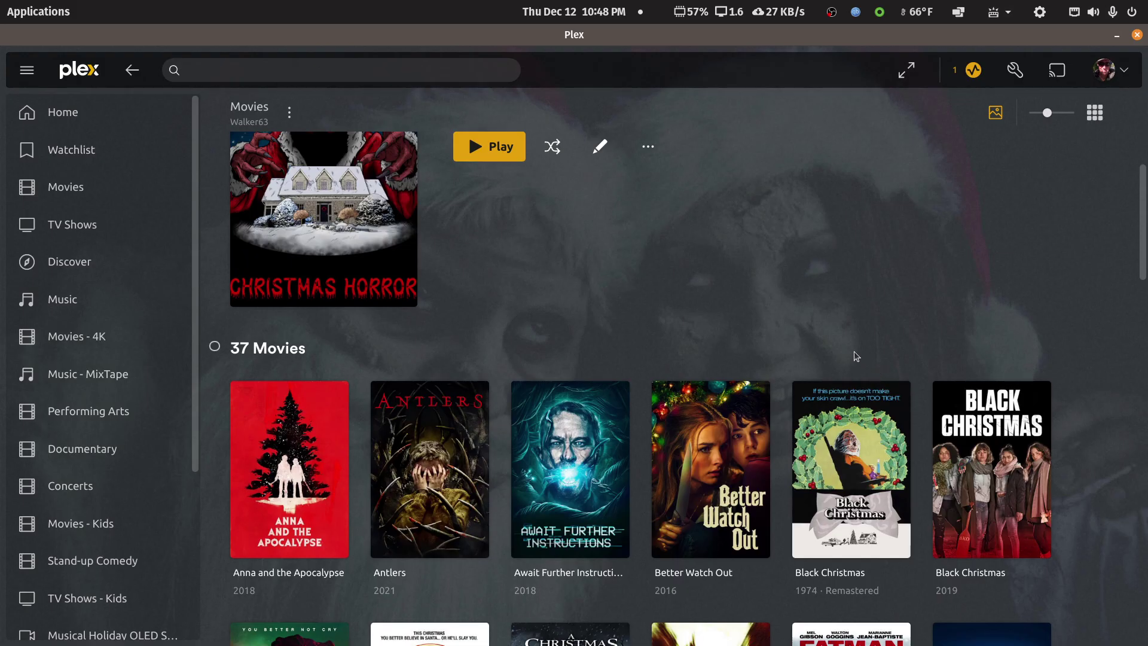
scroll(829, 321, "up", 2)
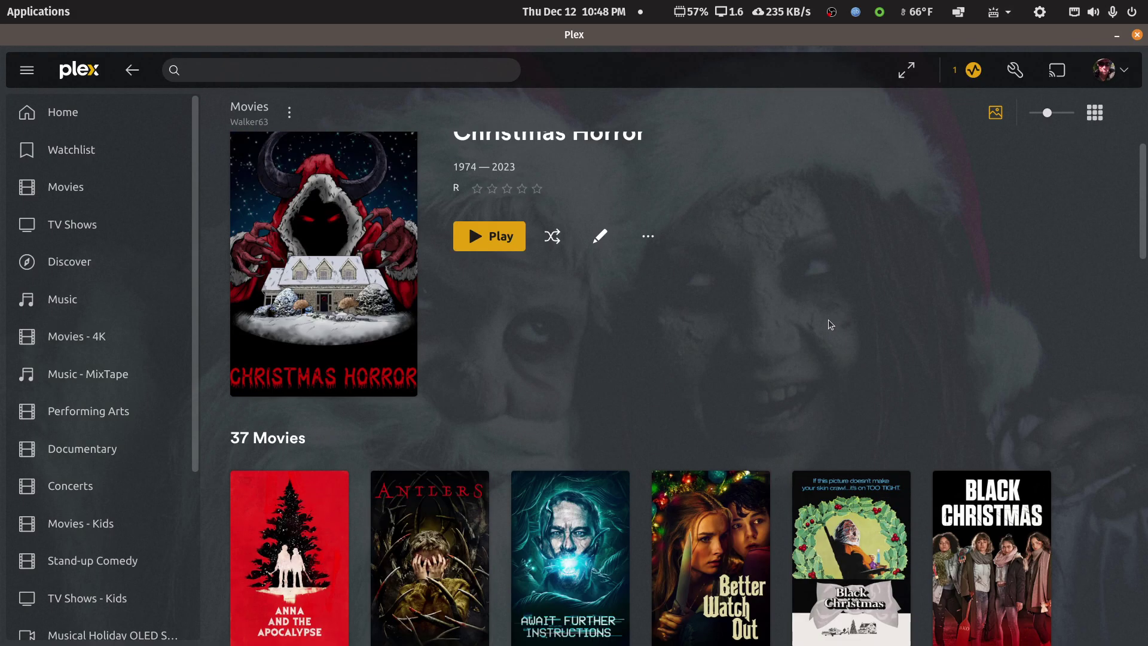
scroll(830, 324, "down", 1)
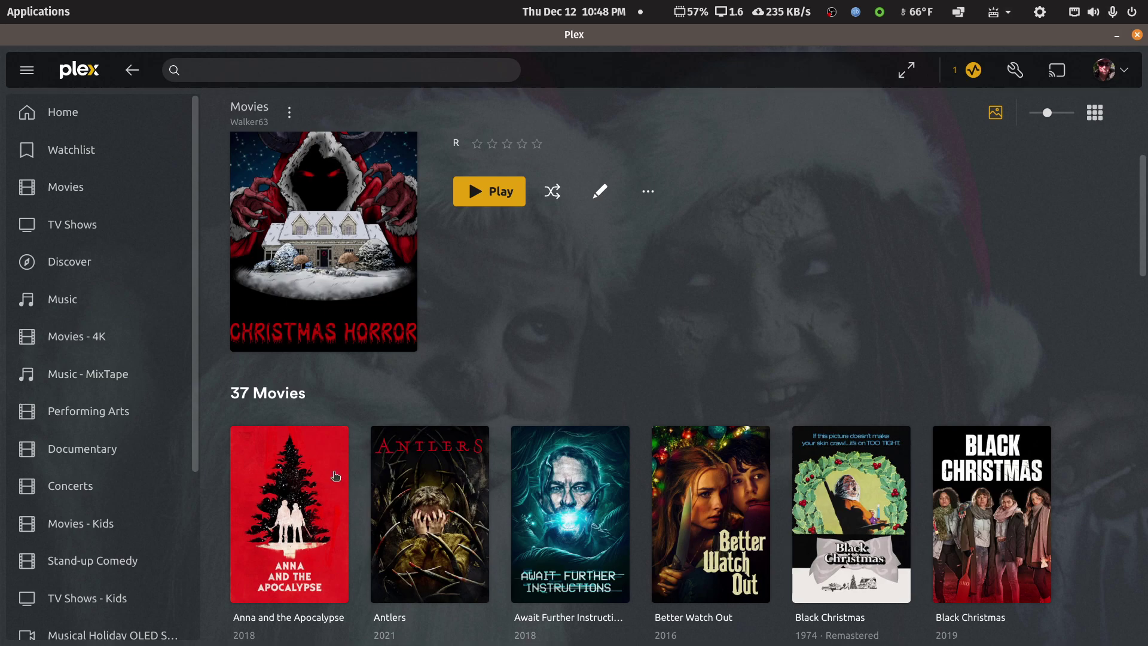
Open the tags of Anna and the Apocalypse and search its Collections field for "Chri".
mouse_move(246, 441)
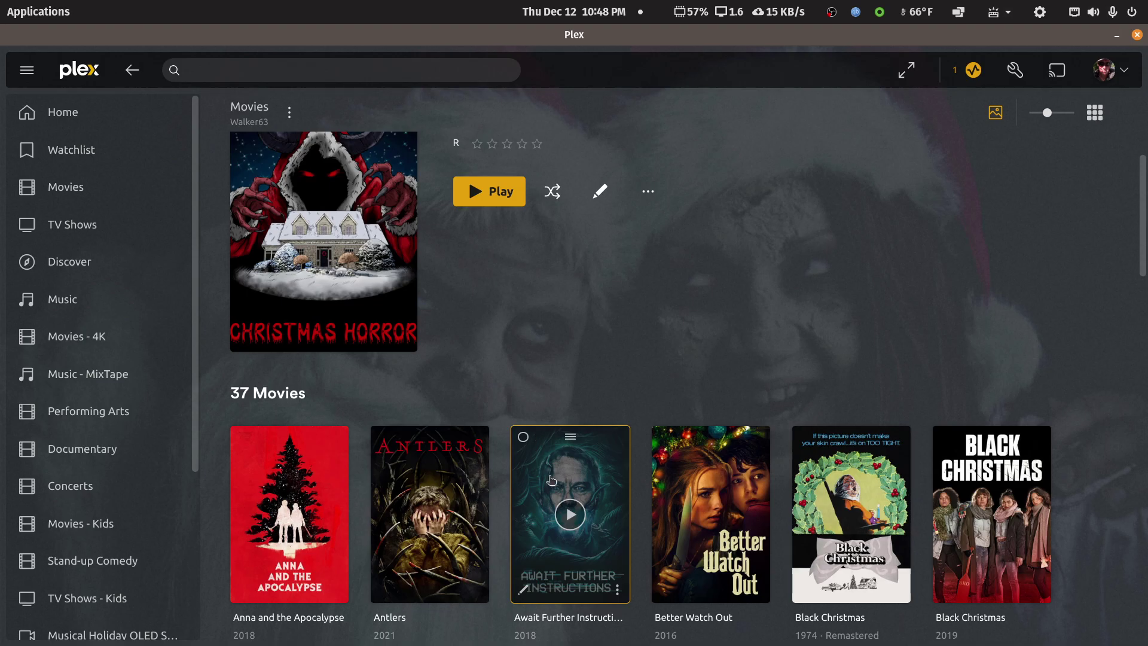
mouse_move(312, 463)
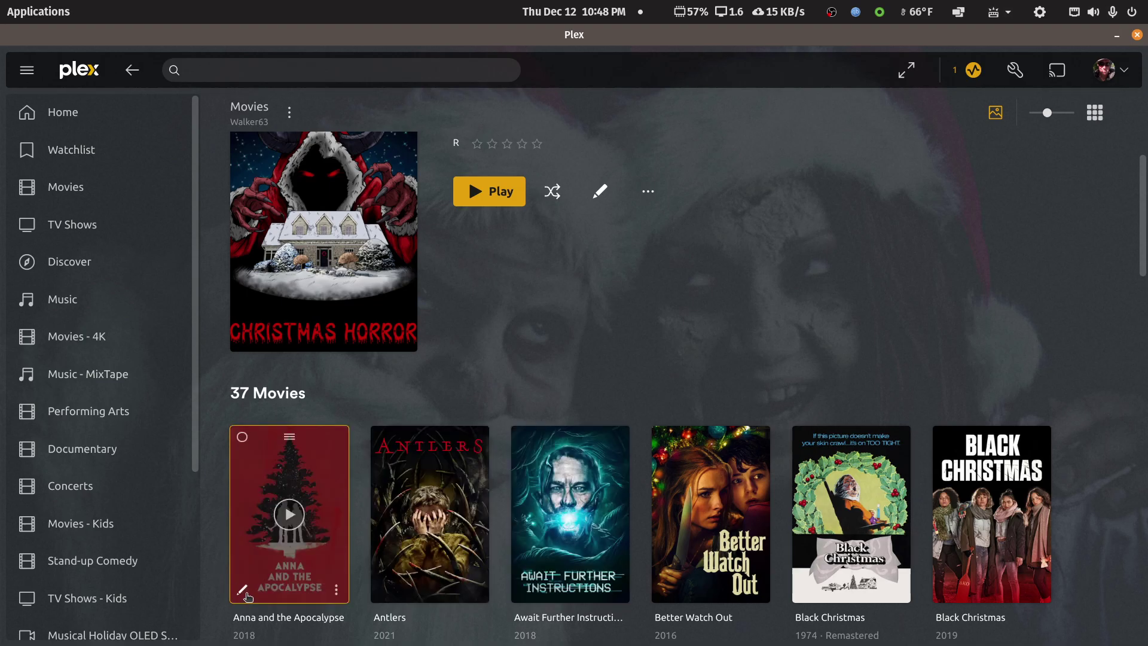
left_click(242, 590)
left_click(343, 196)
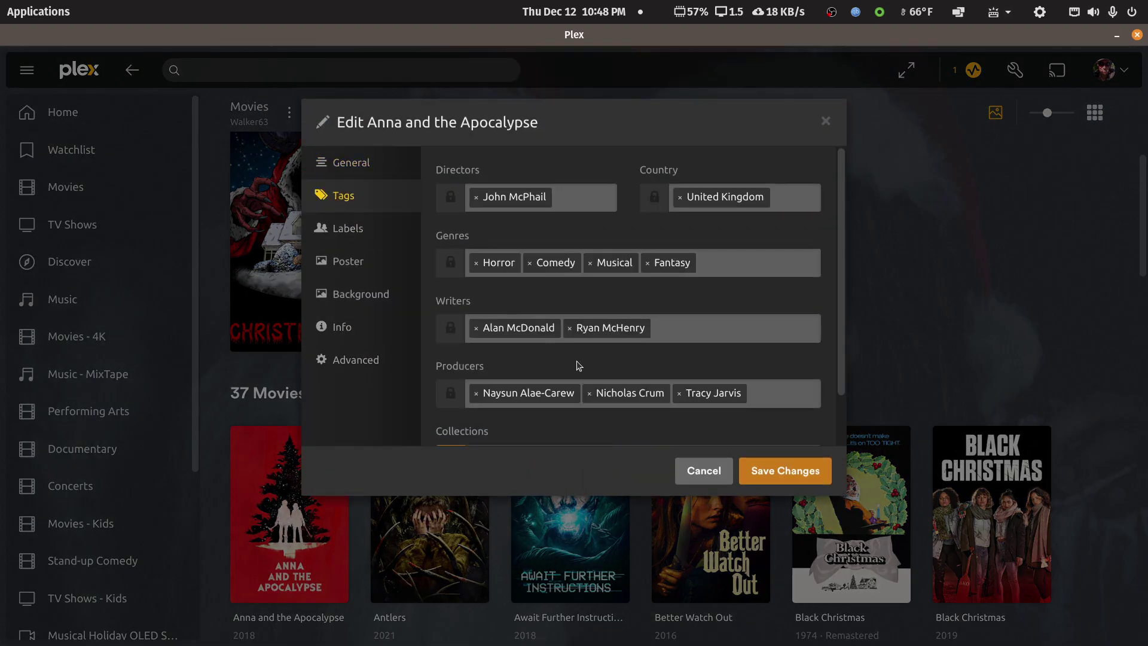
scroll(580, 367, "down", 1)
left_click(709, 401)
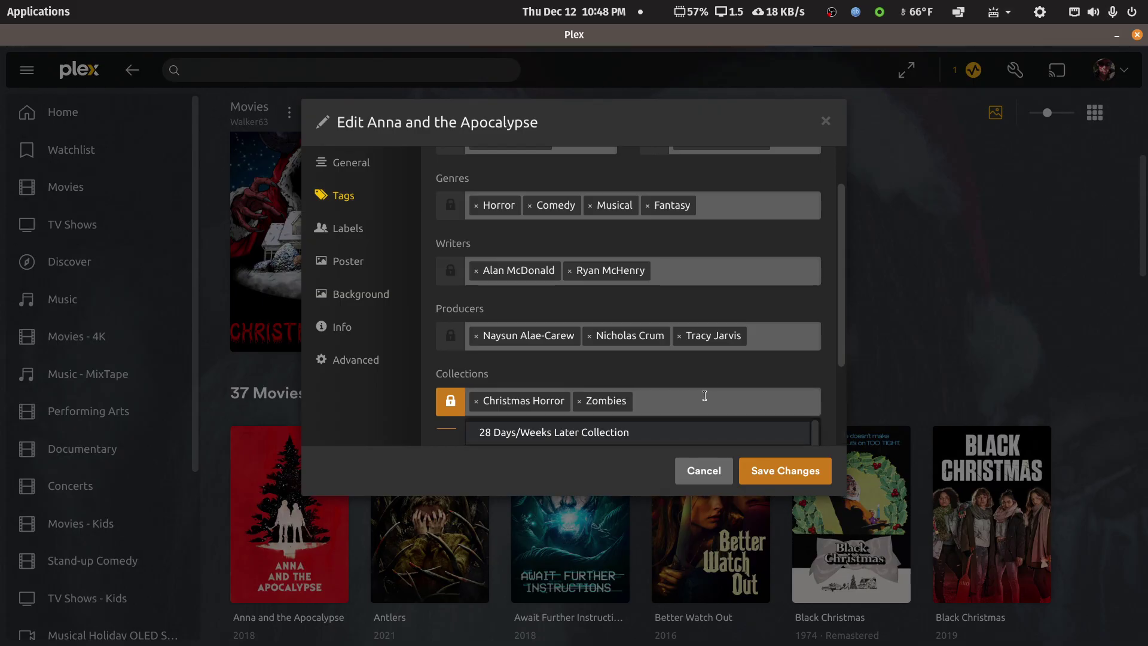
type("Chri")
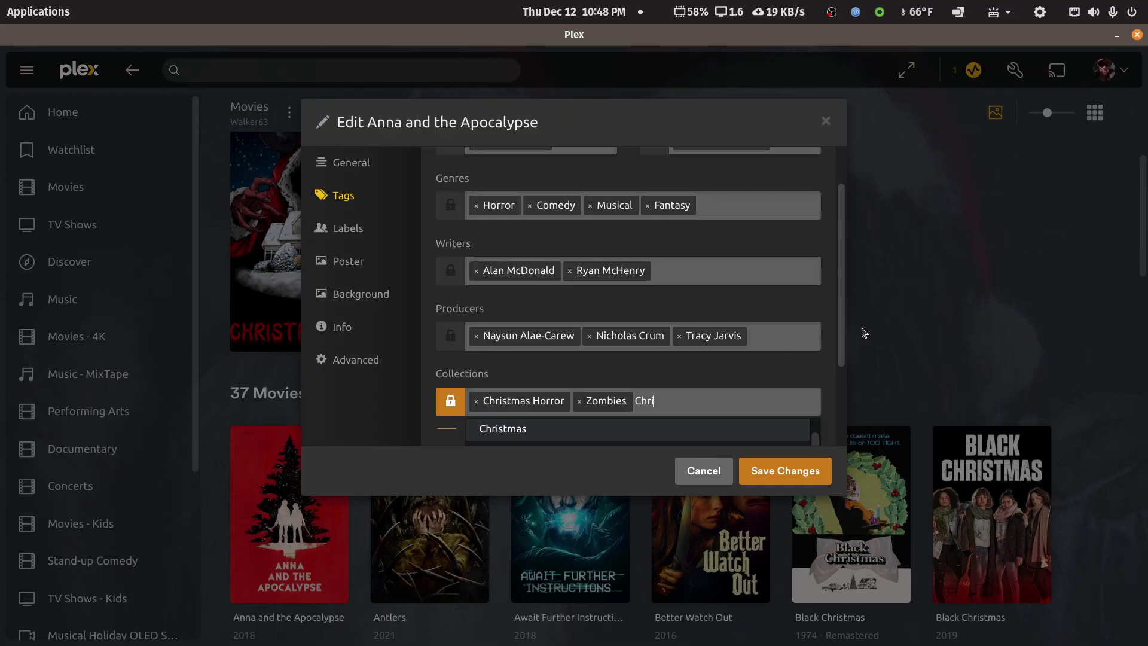
Look up existing collections matching "chris" for this movie, then clear the entry and close the editor without saving.
left_click(842, 343)
left_click(722, 395)
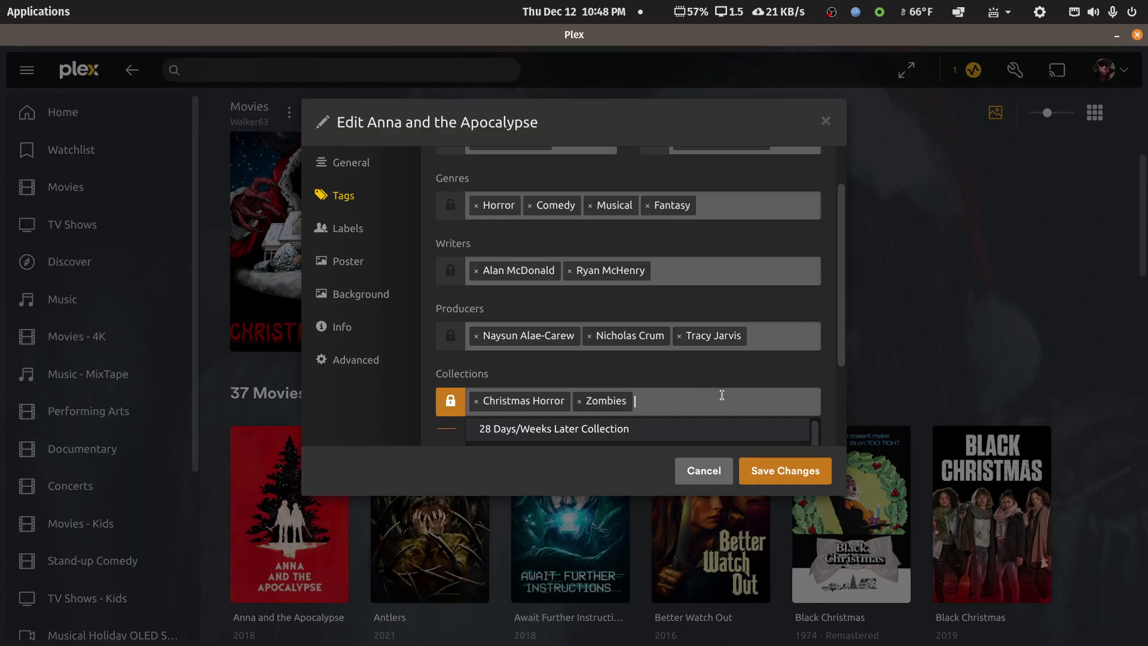
type("chr")
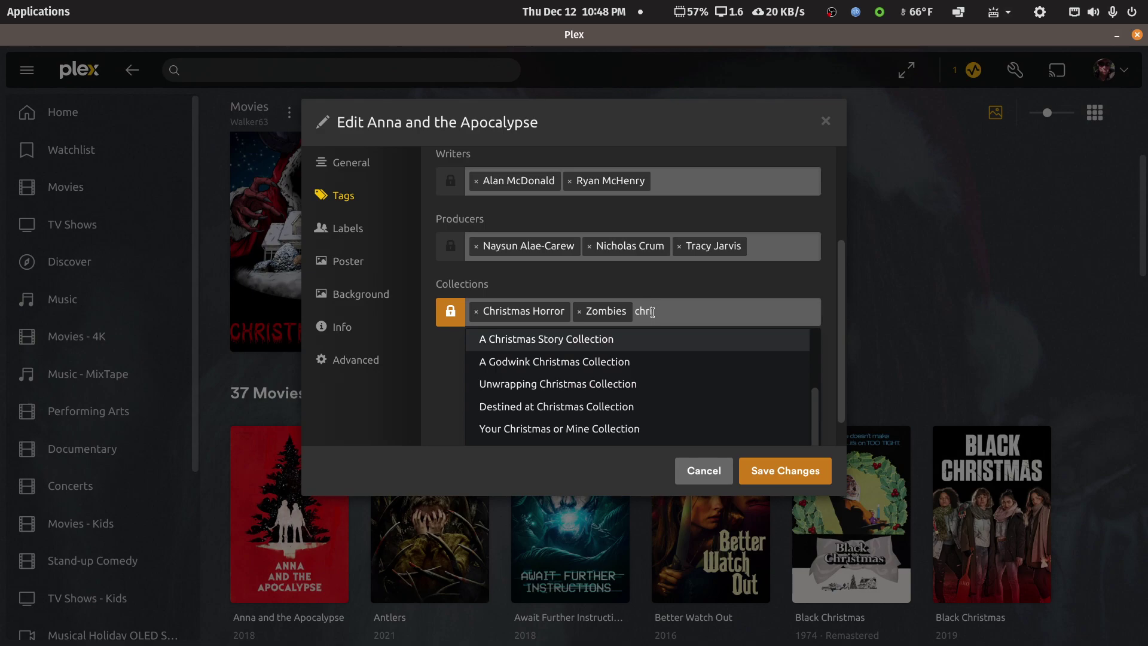
type("is")
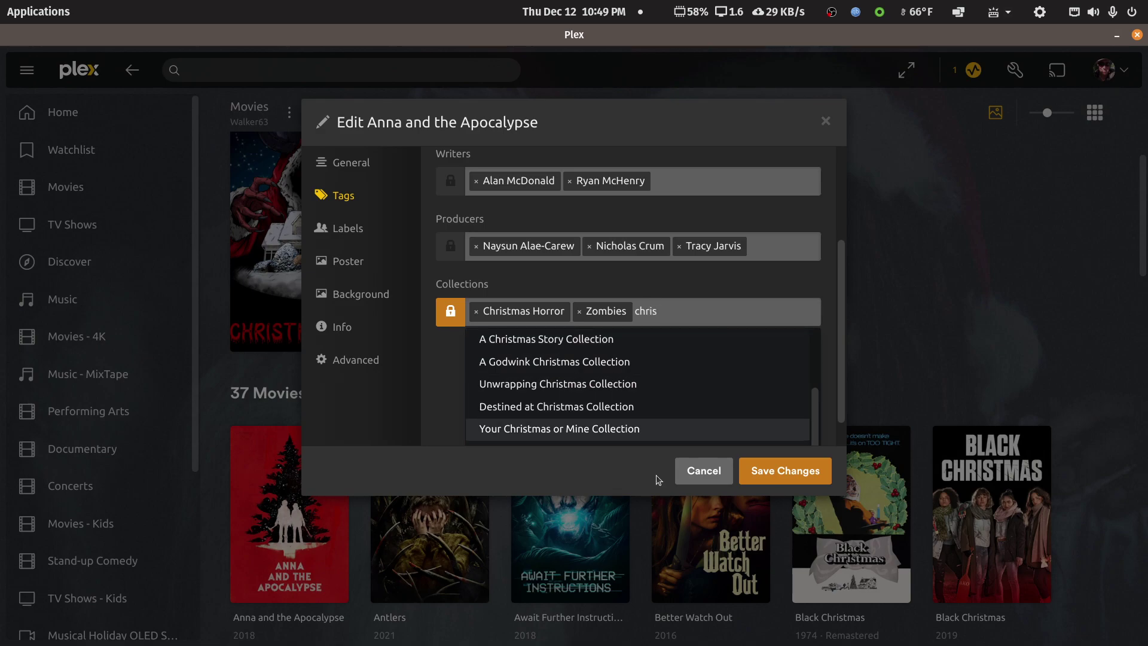
key("BackSpace")
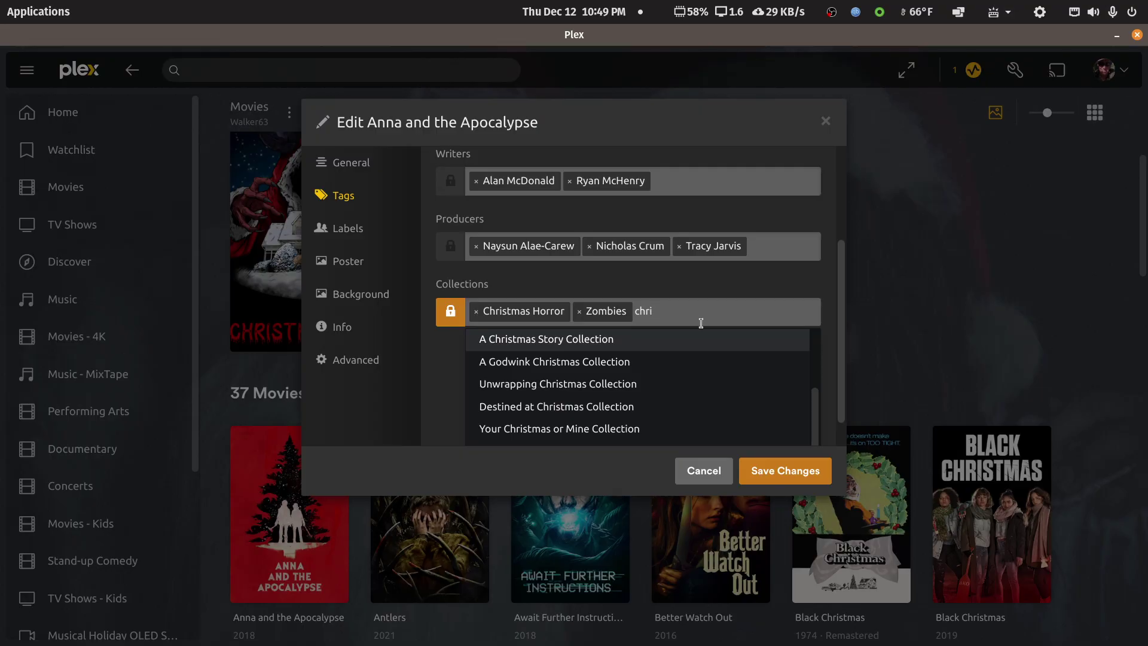
key("BackSpace")
key("BackSpace")
key("BackSpace")
key("BackSpace")
left_click(826, 122)
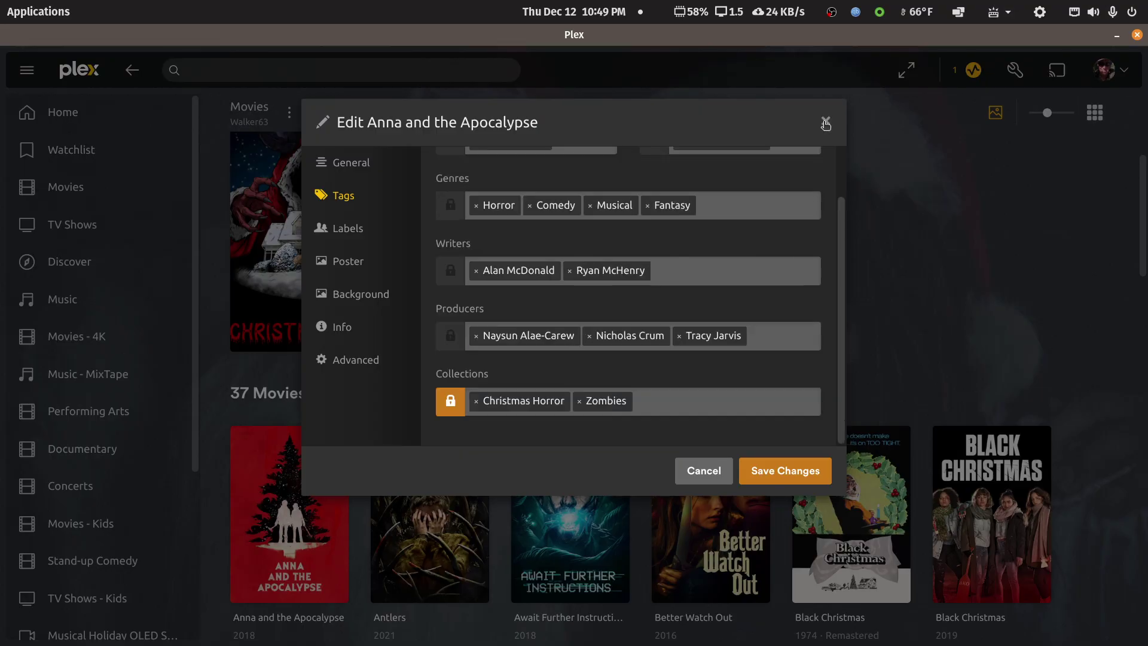
left_click(826, 124)
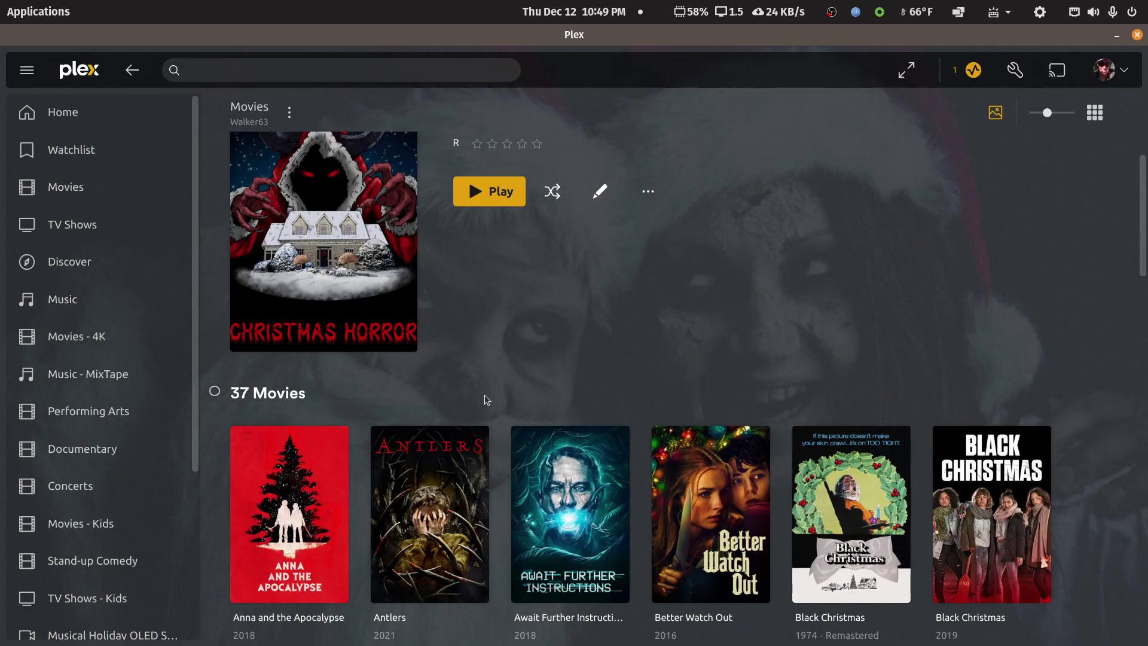
Look through the Christmas Horror movies down to Wind Chill, then return to the collections list.
scroll(525, 400, "down", 2)
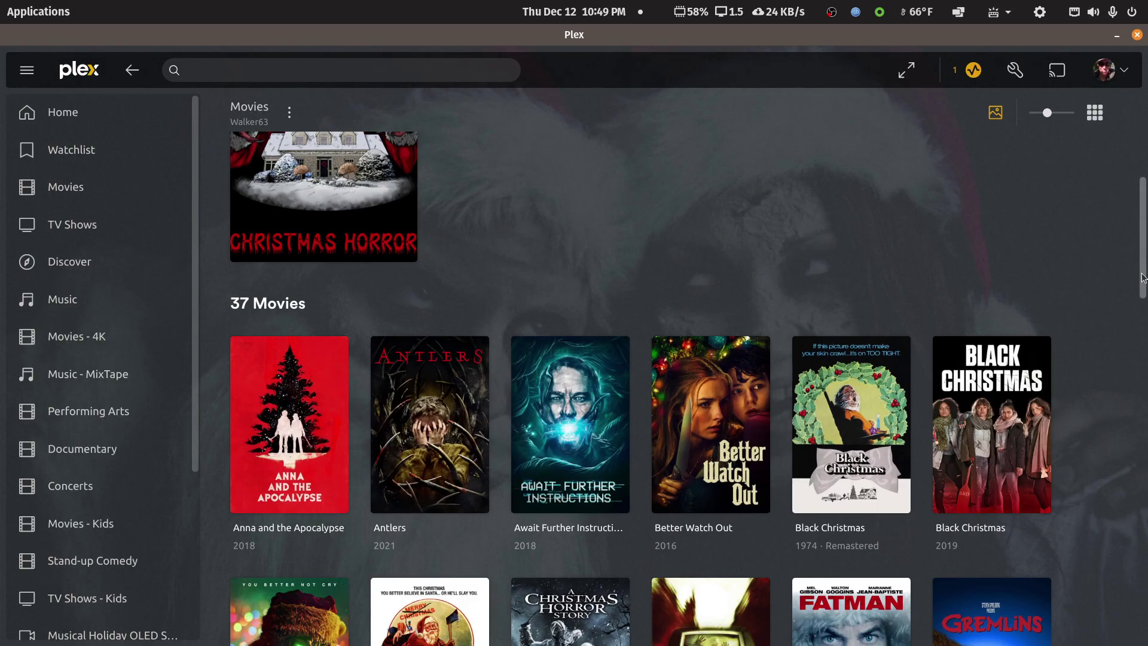
left_click_drag(1142, 274, 1128, 427)
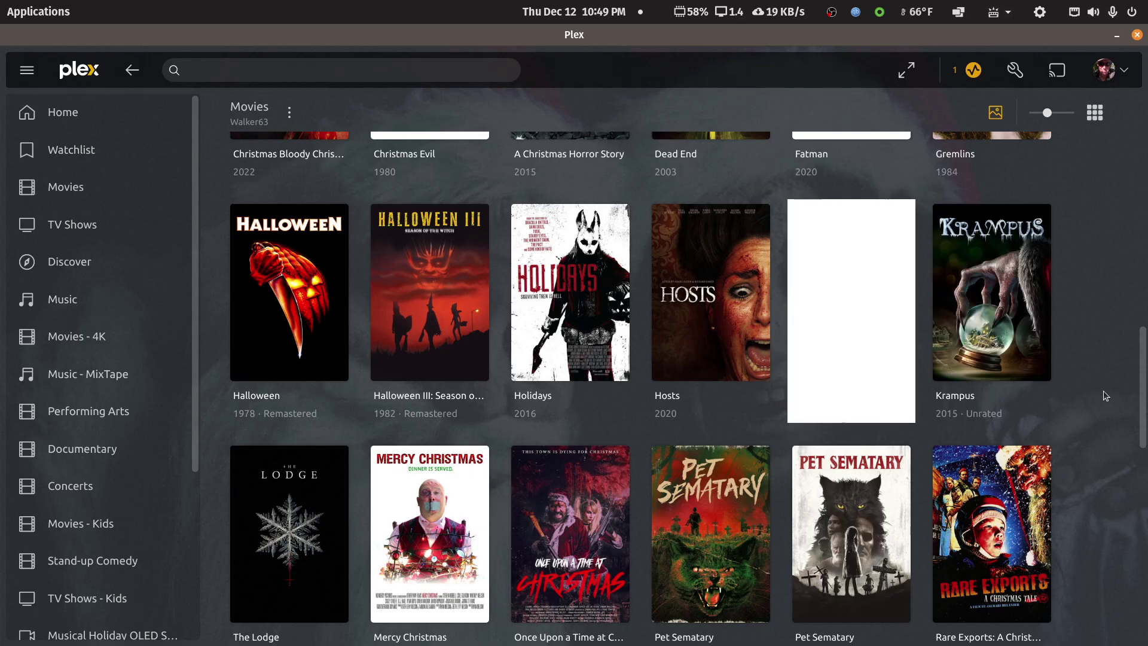
left_click_drag(1143, 393, 1118, 578)
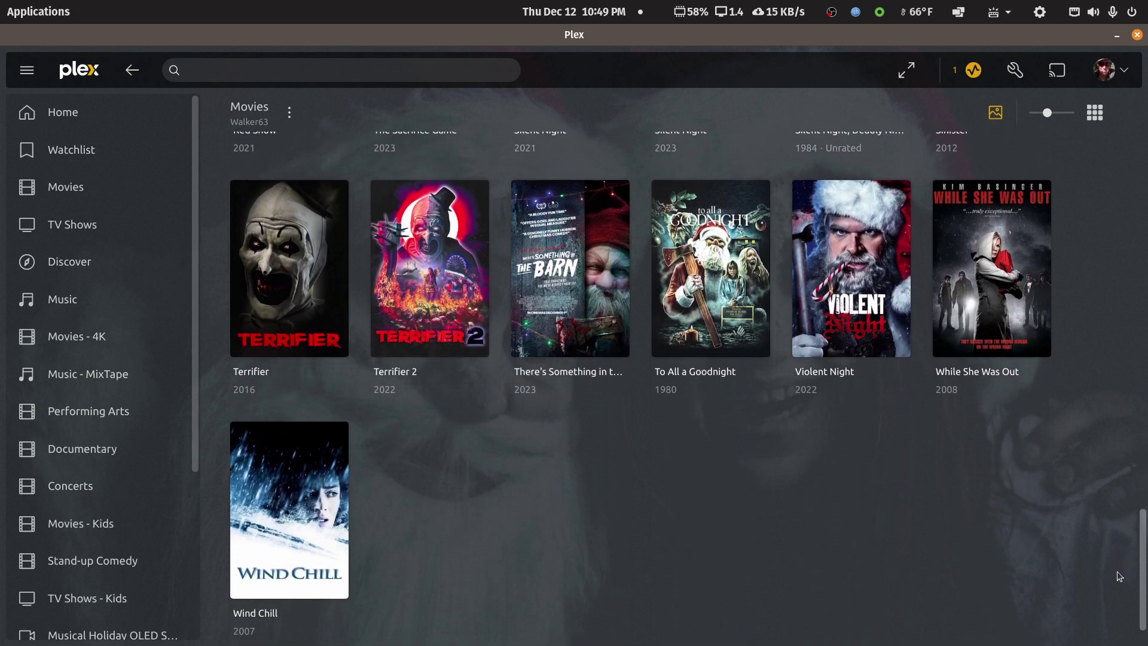
mouse_move(891, 339)
left_click_drag(1144, 560, 1102, 107)
left_click(133, 70)
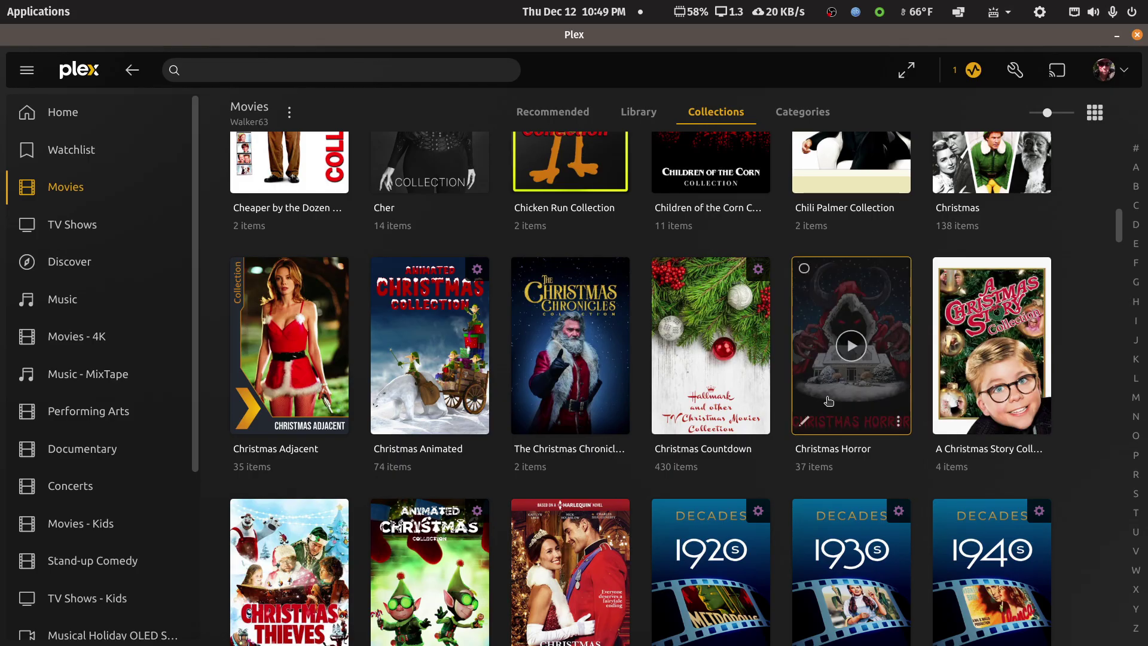
Find the Christmas TV Classics collection and open its filters for editing.
scroll(392, 491, "down", 2)
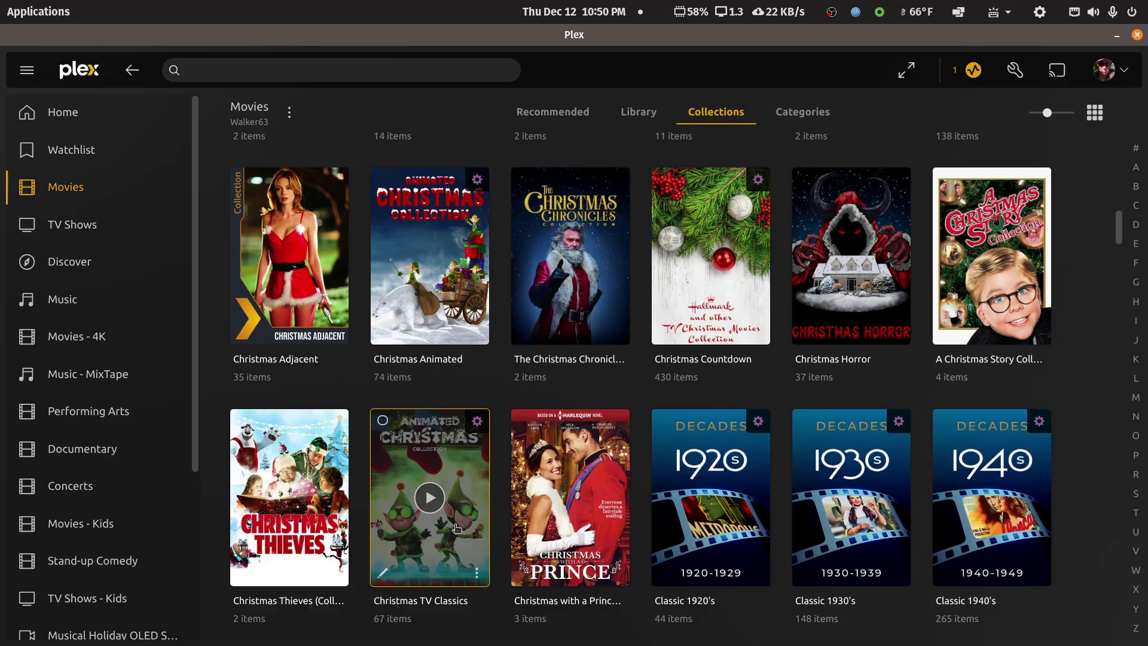
scroll(457, 528, "down", 1)
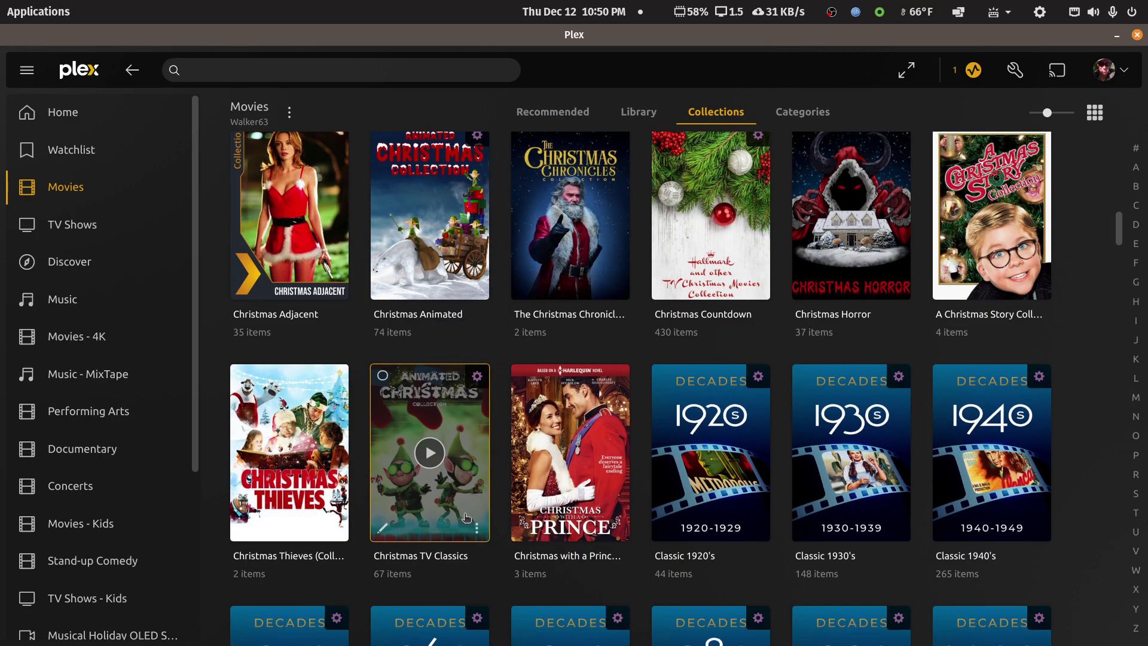
left_click(476, 528)
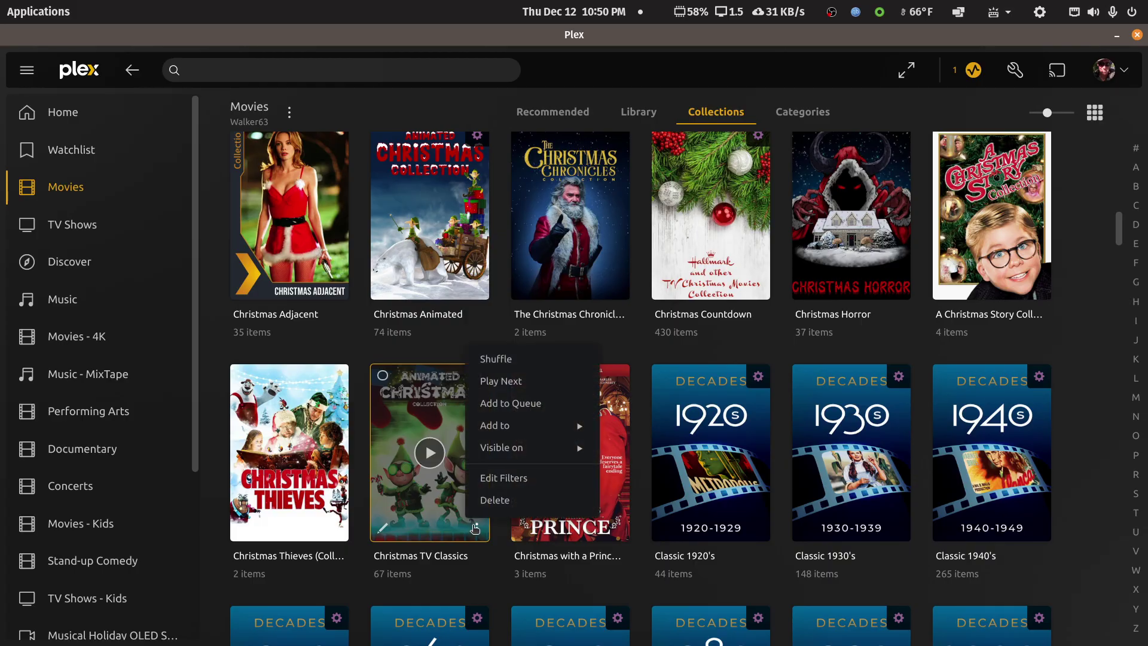
left_click(499, 479)
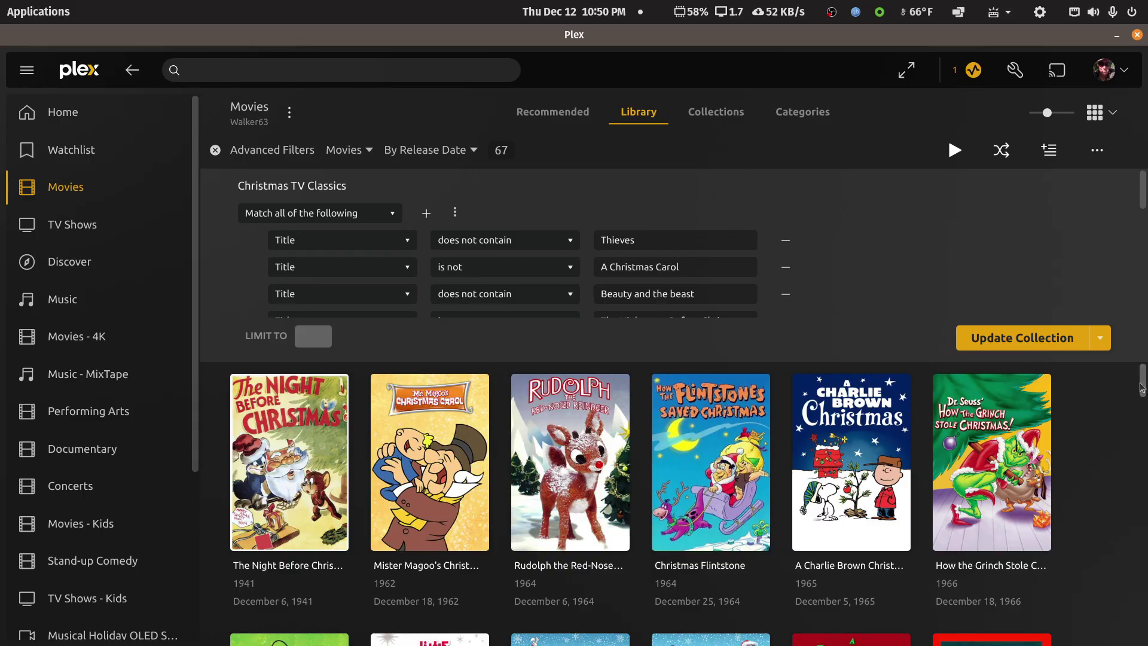
Examine the Christmas TV Classics filter rules, including the title keywords and the Animation genre condition.
scroll(757, 275, "down", 10)
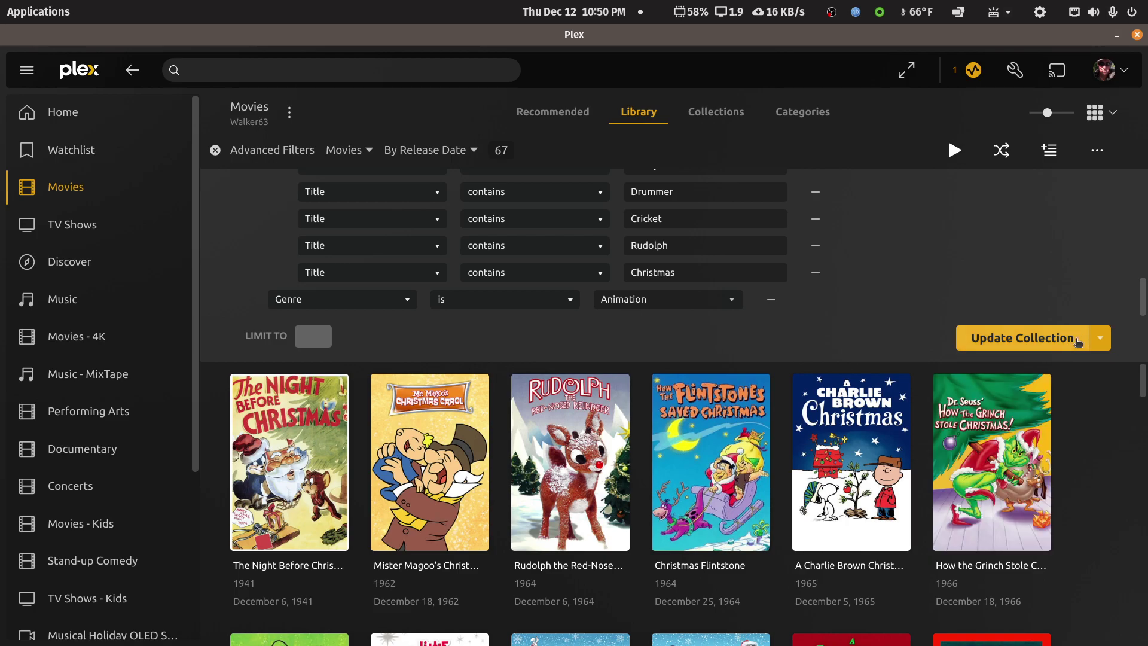
scroll(706, 308, "up", 1)
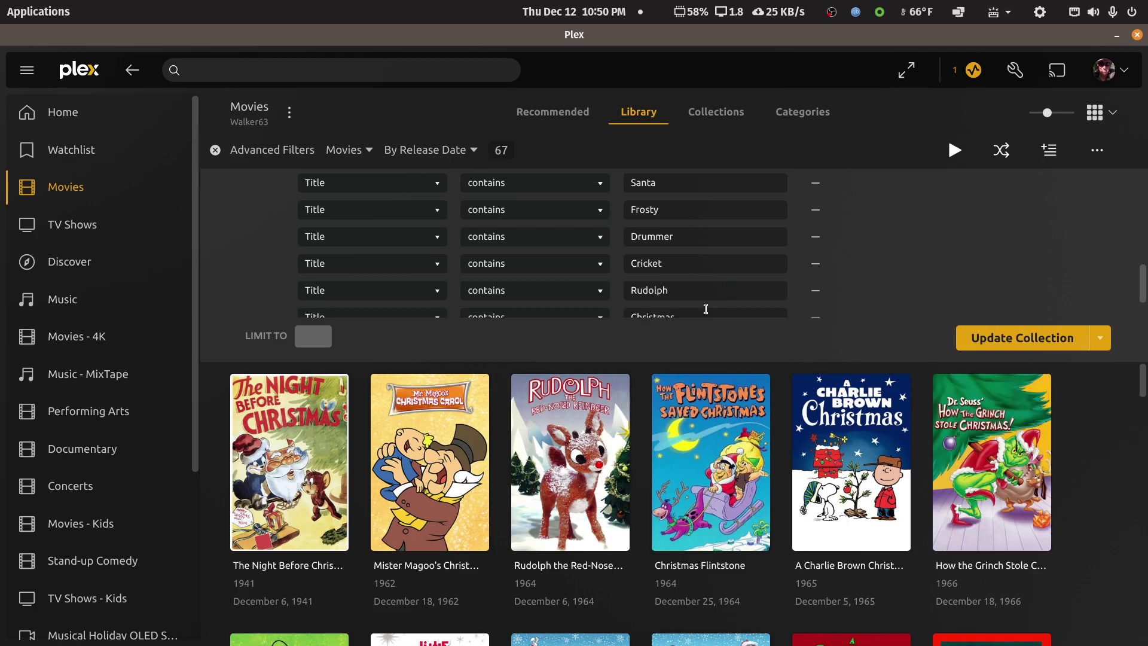
scroll(705, 311, "down", 1)
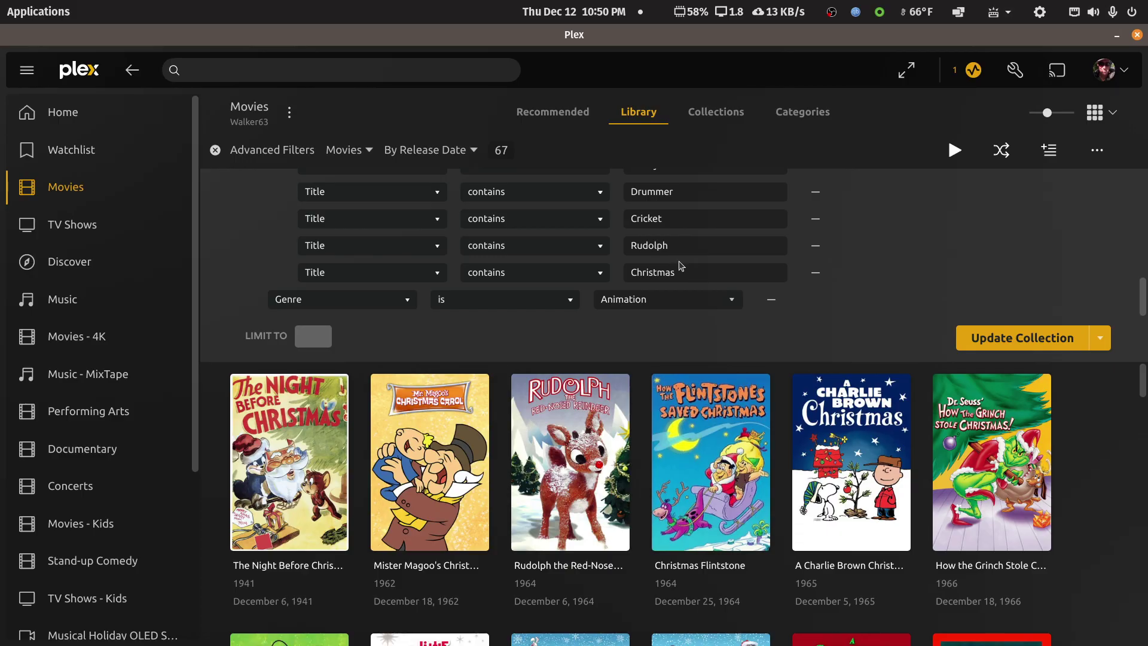
scroll(679, 234, "up", 4)
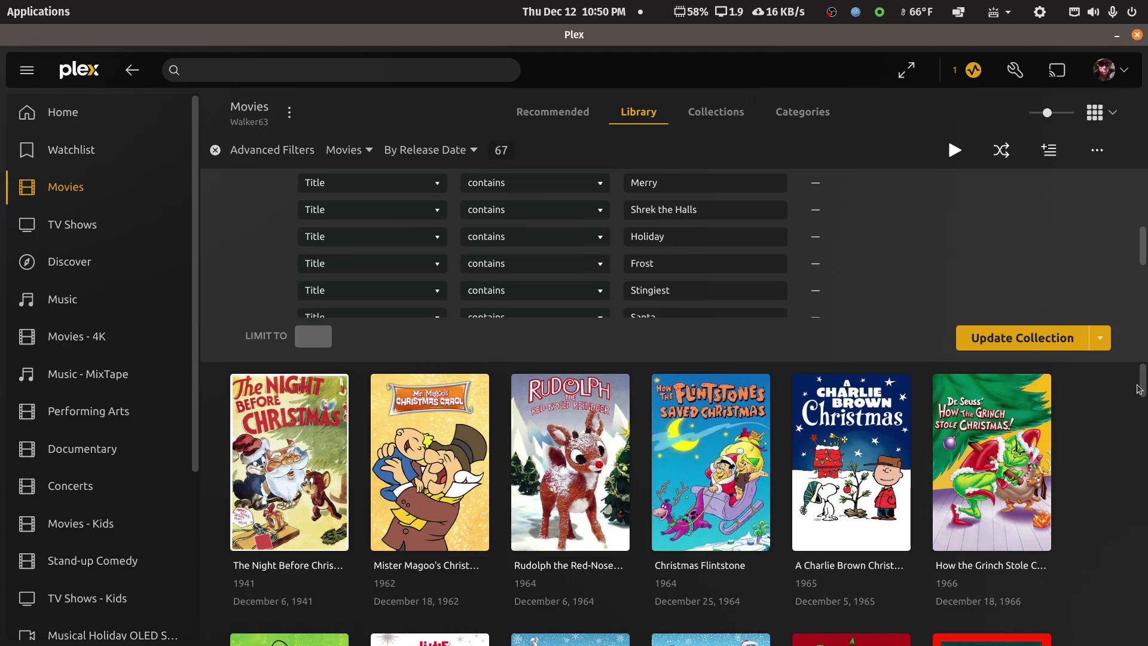
scroll(1143, 391, "down", 2)
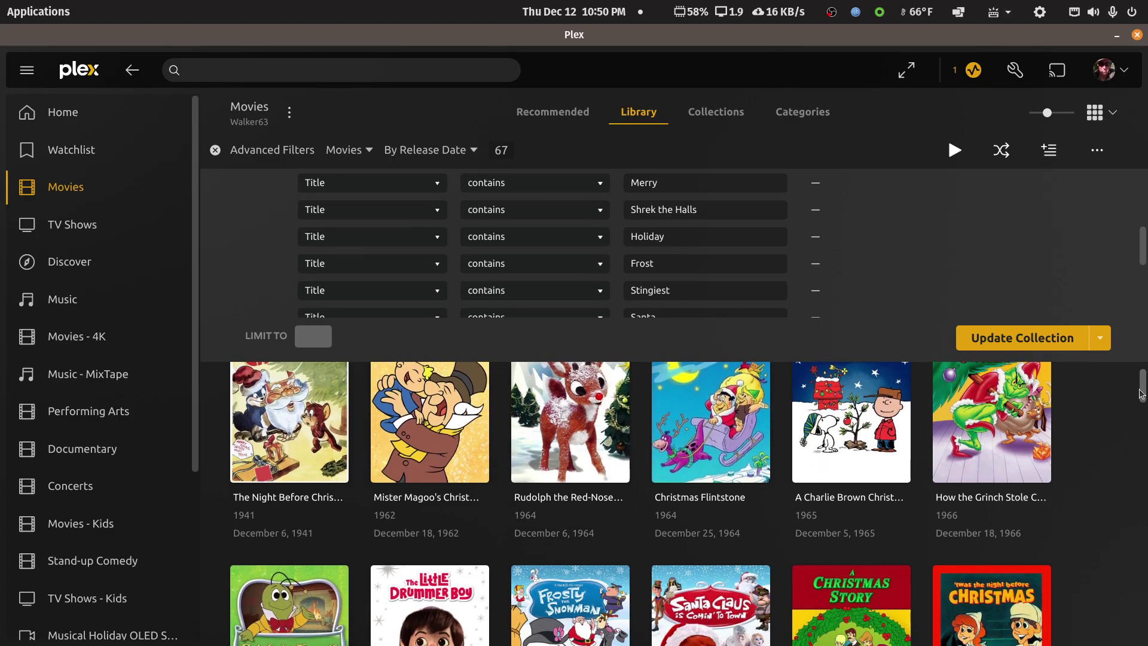
scroll(1143, 390, "up", 2)
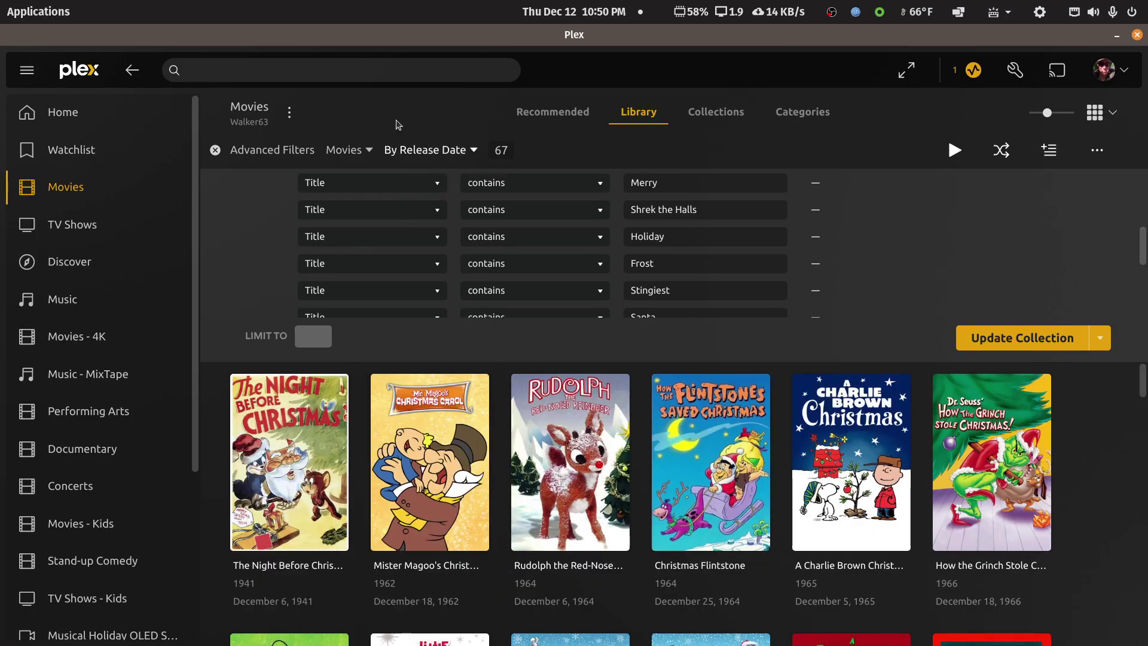
Leave the filter editor, open the Christmas TV Classics collection and look through its movies down to That Christmas.
left_click(130, 72)
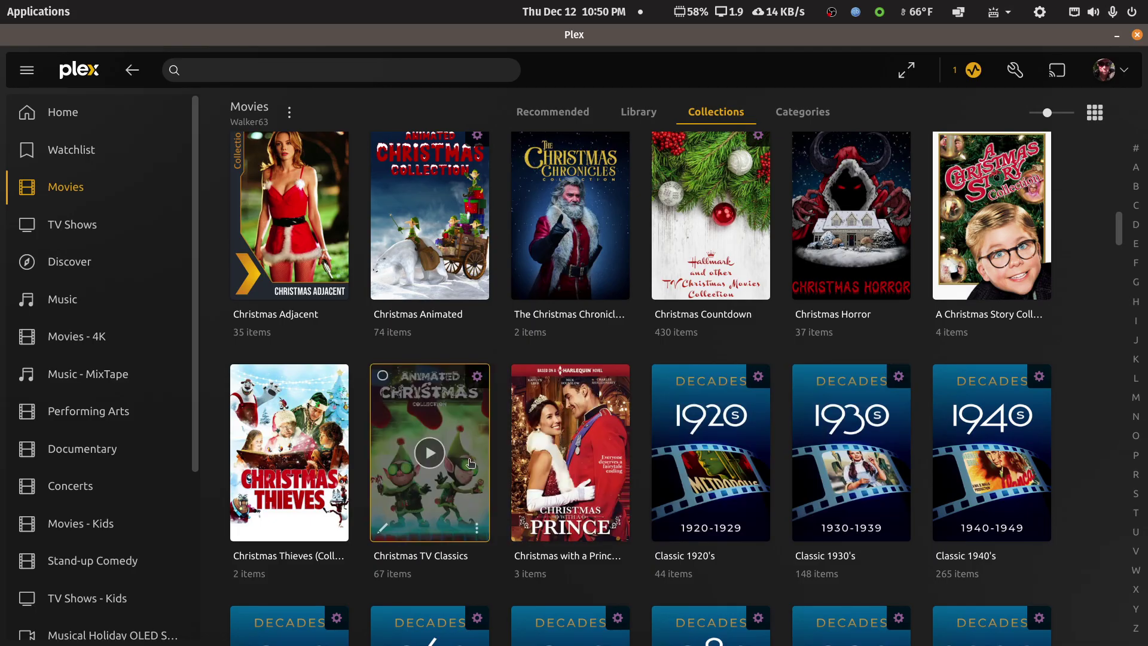
left_click(472, 464)
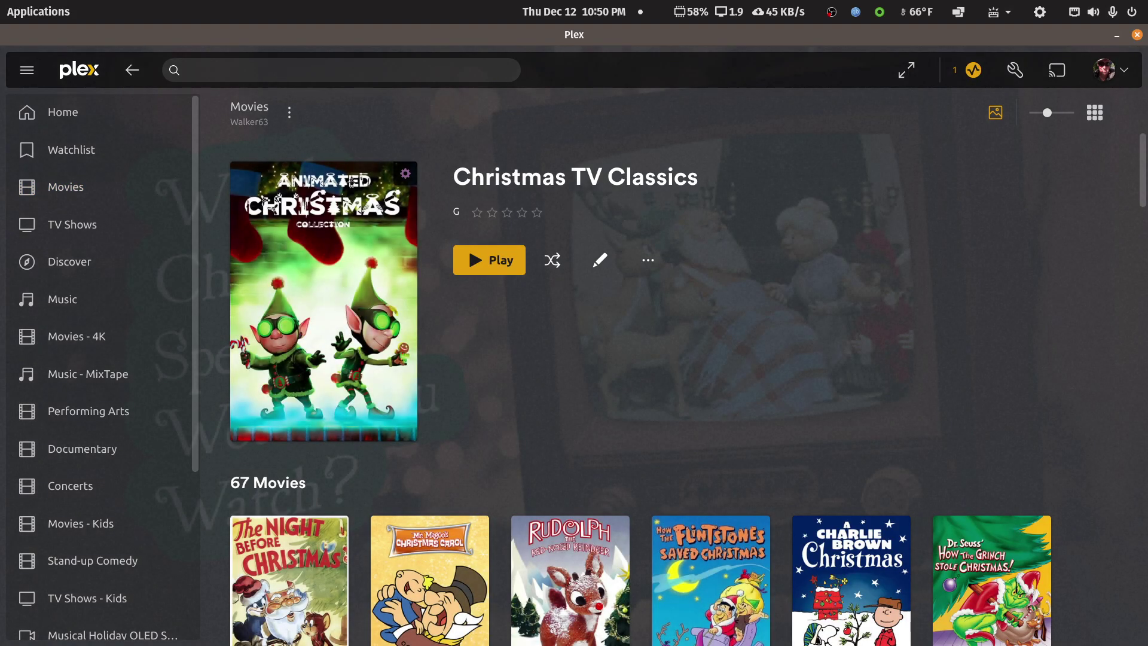
left_click_drag(1146, 194, 1099, 637)
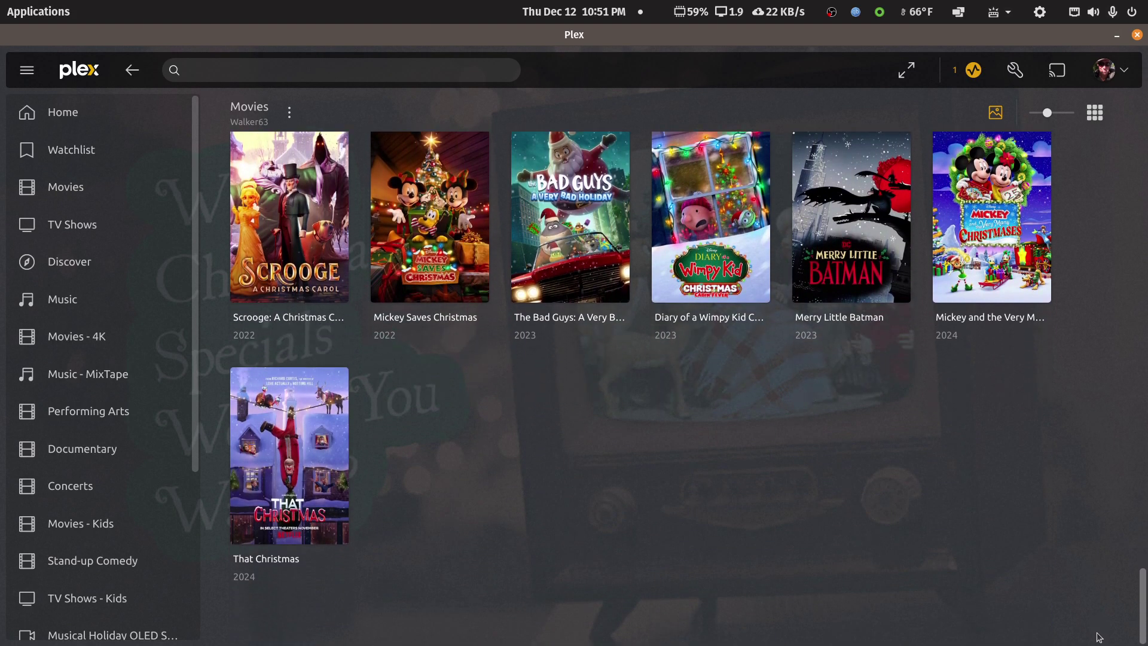
mouse_move(340, 484)
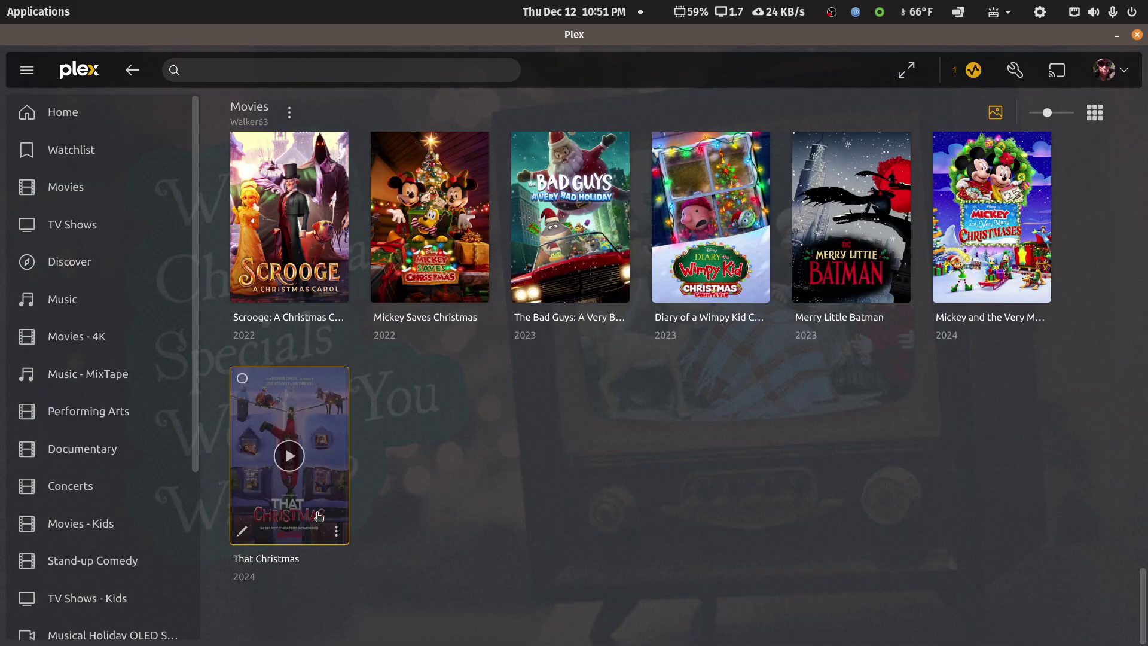
Check That Christmas's genre and collection tags and its content rating, and close its details without saving.
left_click(242, 531)
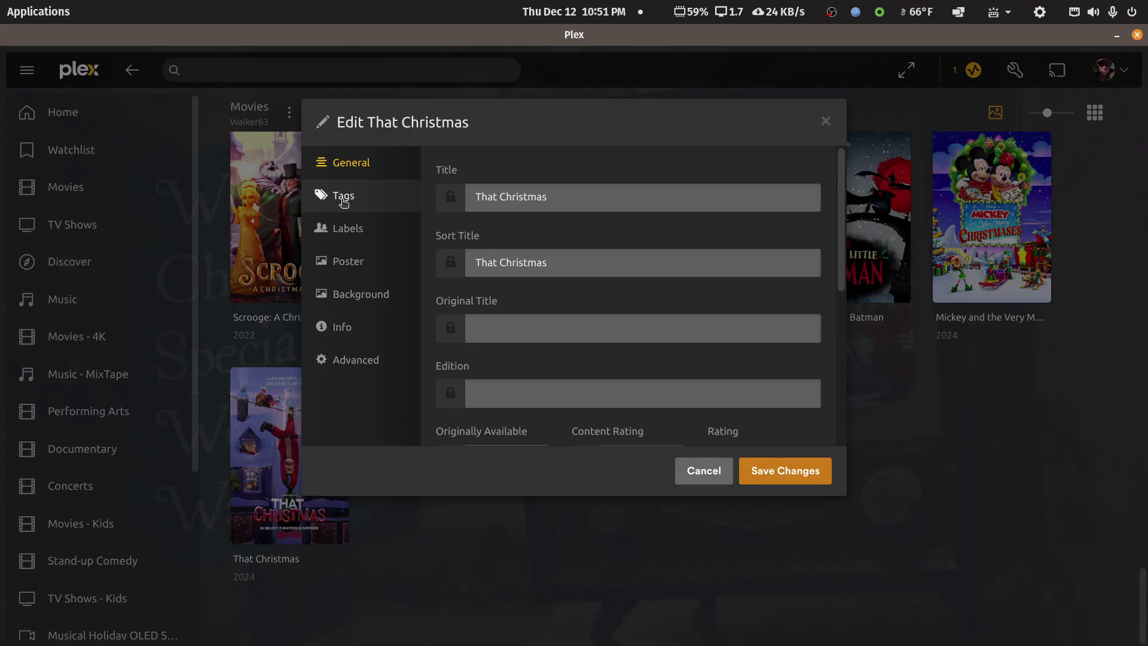
left_click(344, 200)
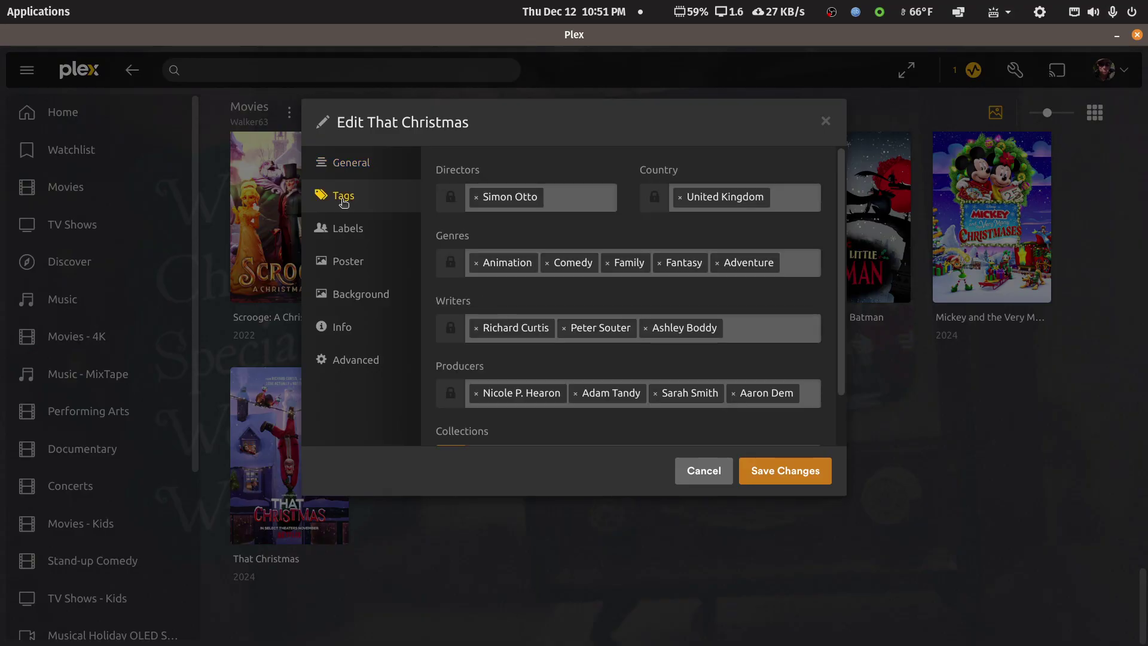
scroll(450, 299, "down", 2)
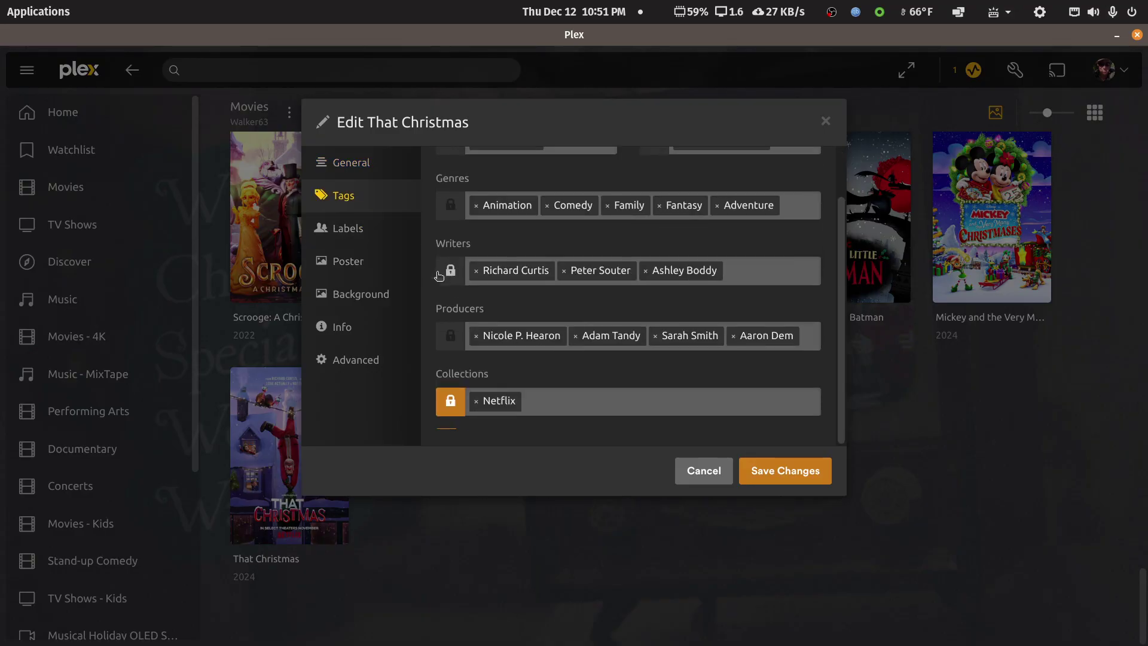
left_click(358, 160)
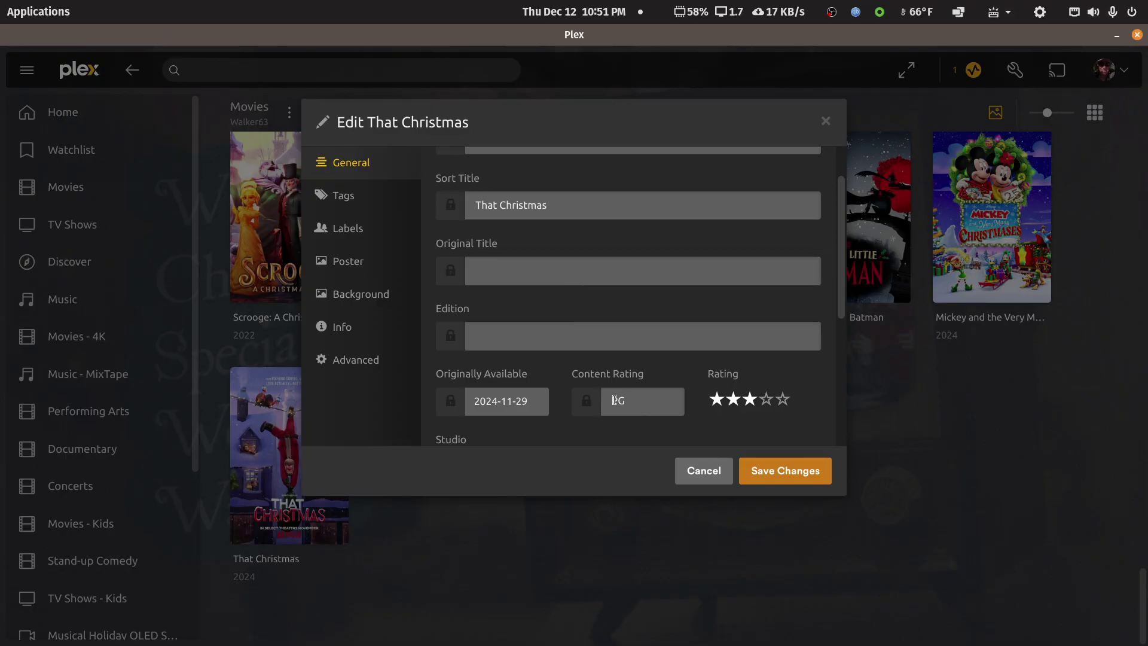
left_click(704, 473)
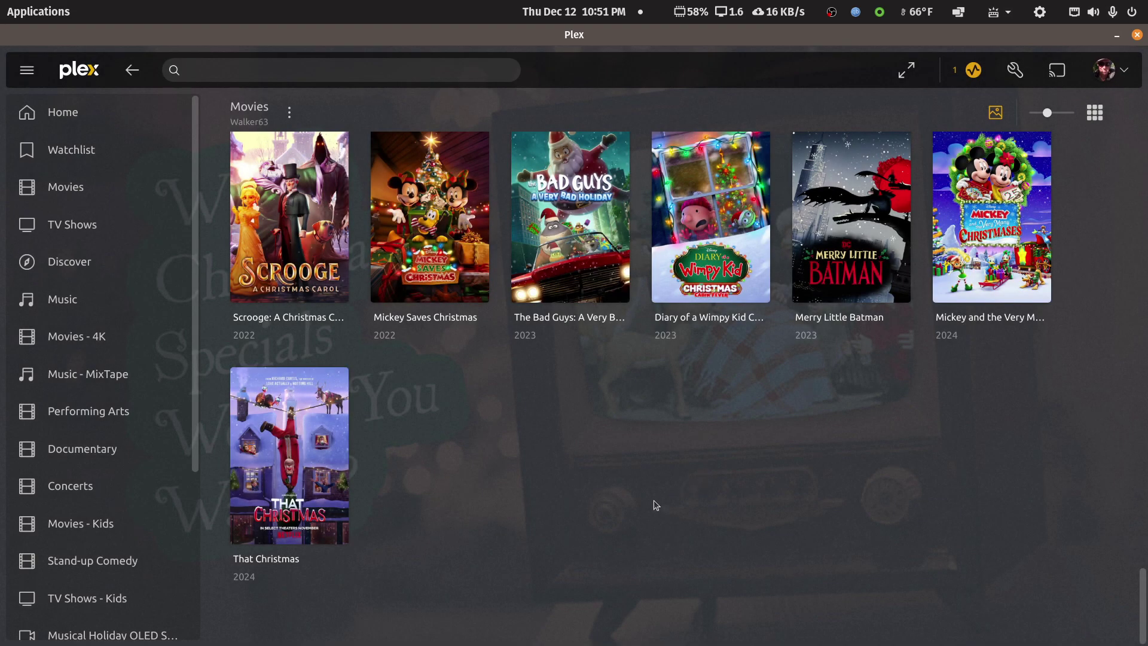
Add a filter rule to Christmas TV Classics requiring that the title is not "That Christmas", and update the collection.
scroll(655, 504, "down", 4)
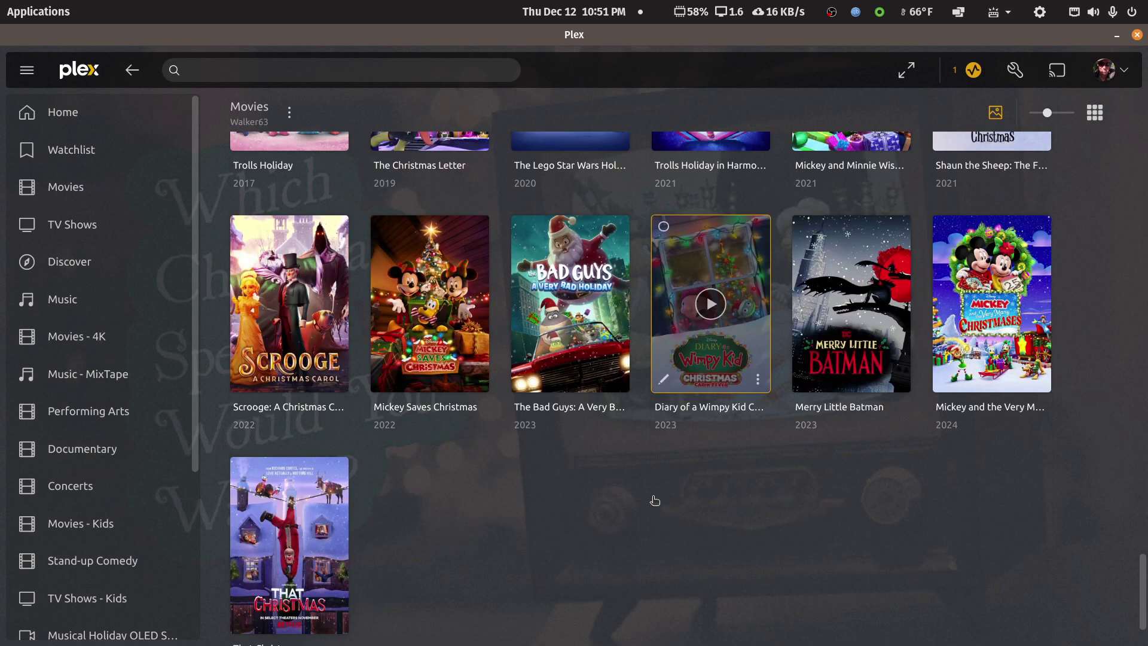
scroll(349, 561, "up", 10)
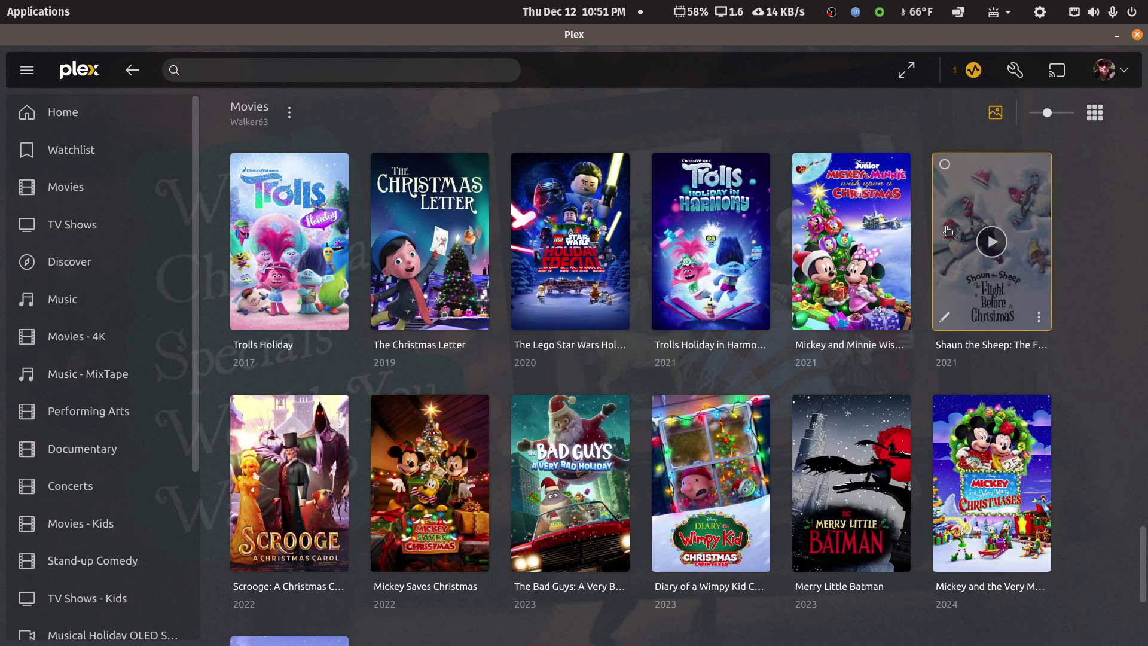
left_click_drag(1141, 482, 1140, 157)
left_click(658, 261)
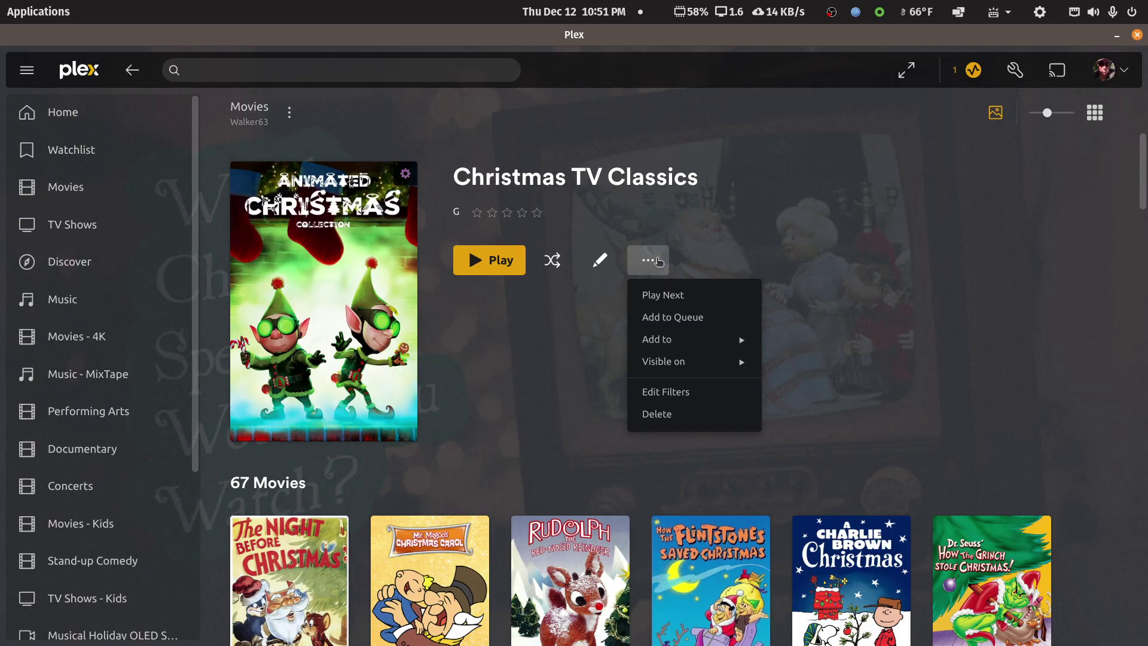
left_click(664, 390)
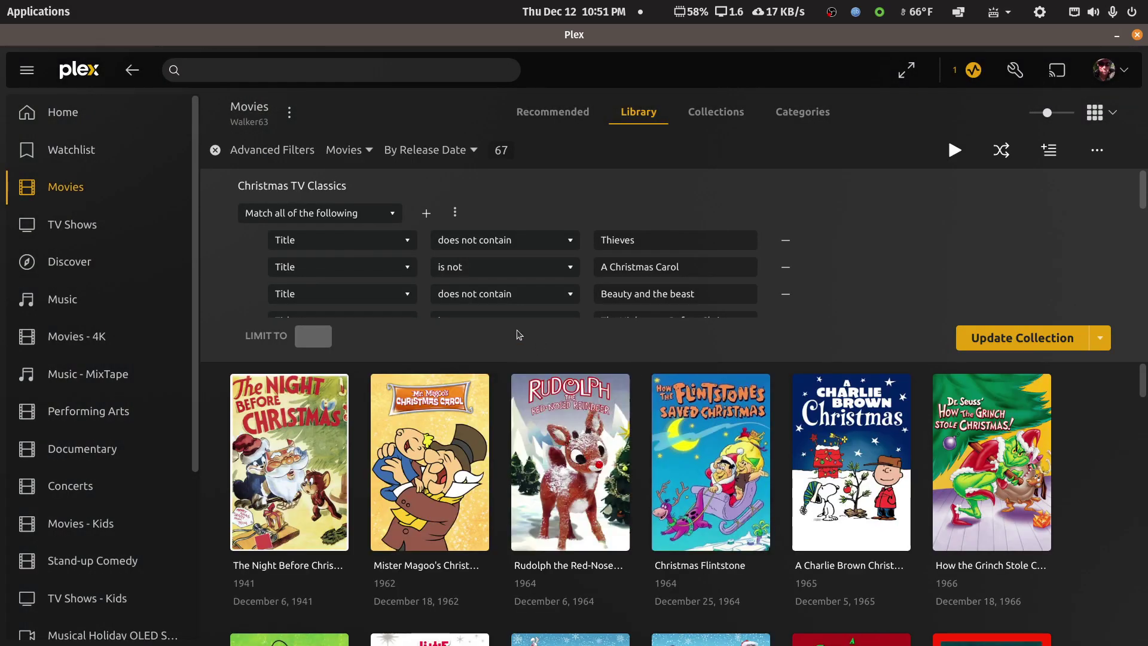
left_click(426, 213)
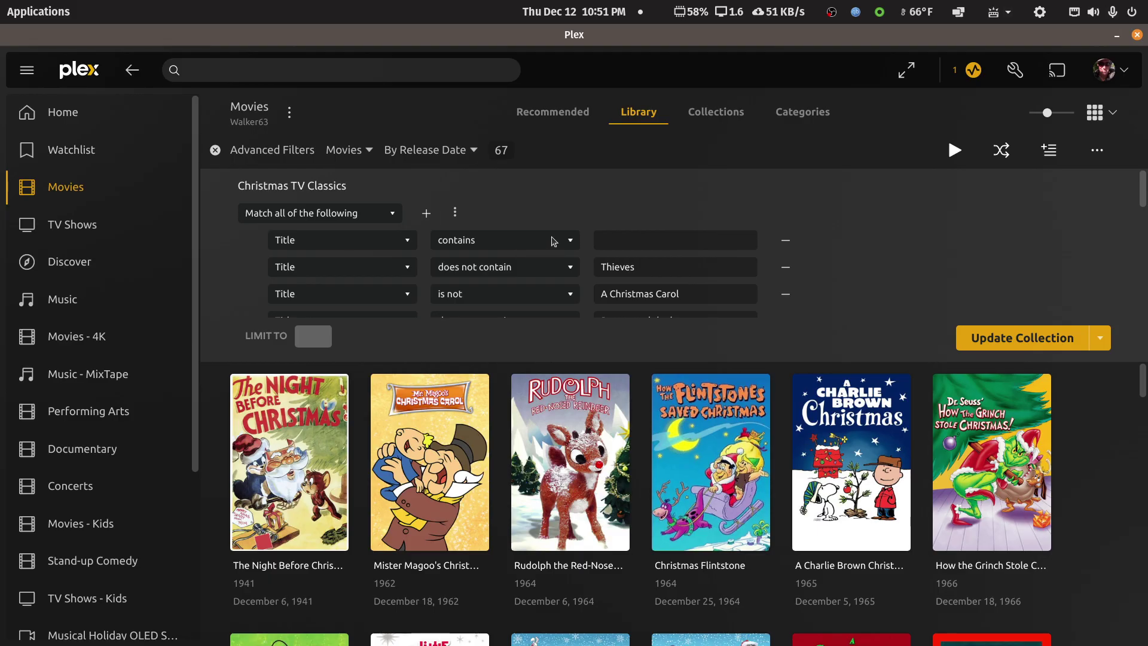
left_click(480, 293)
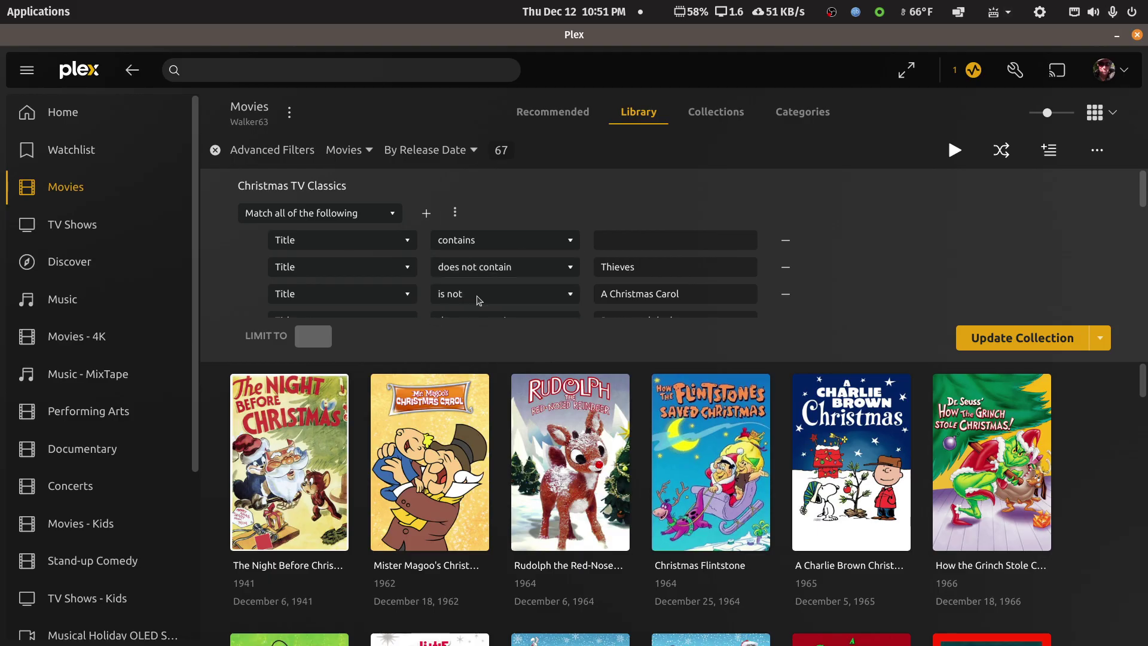
left_click(650, 241)
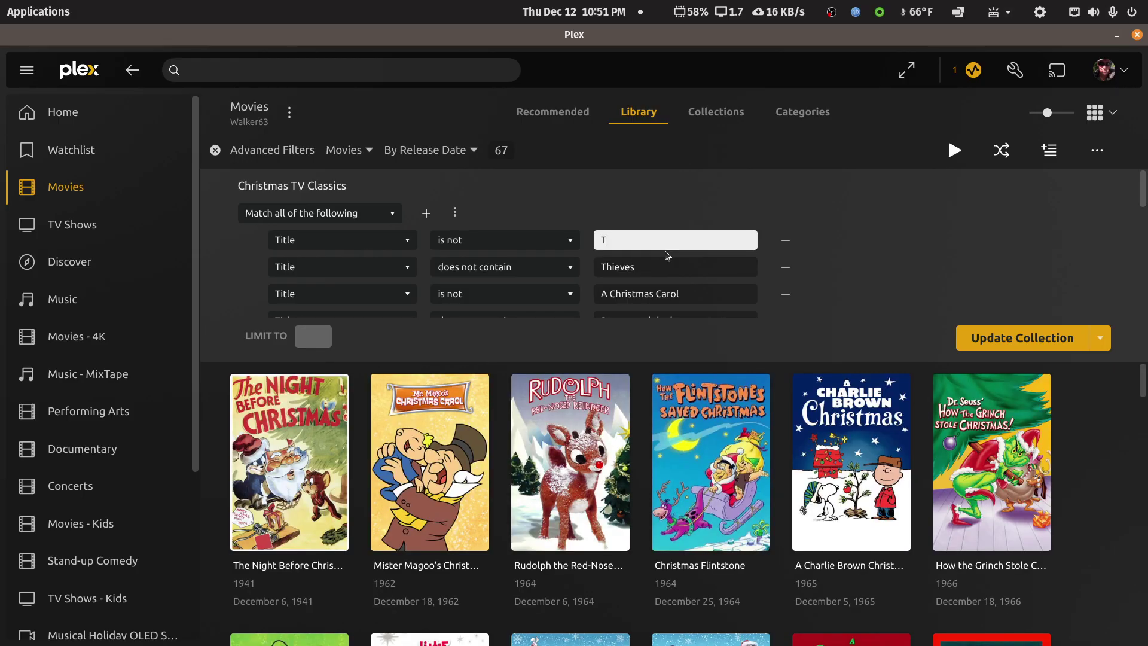
type("hat")
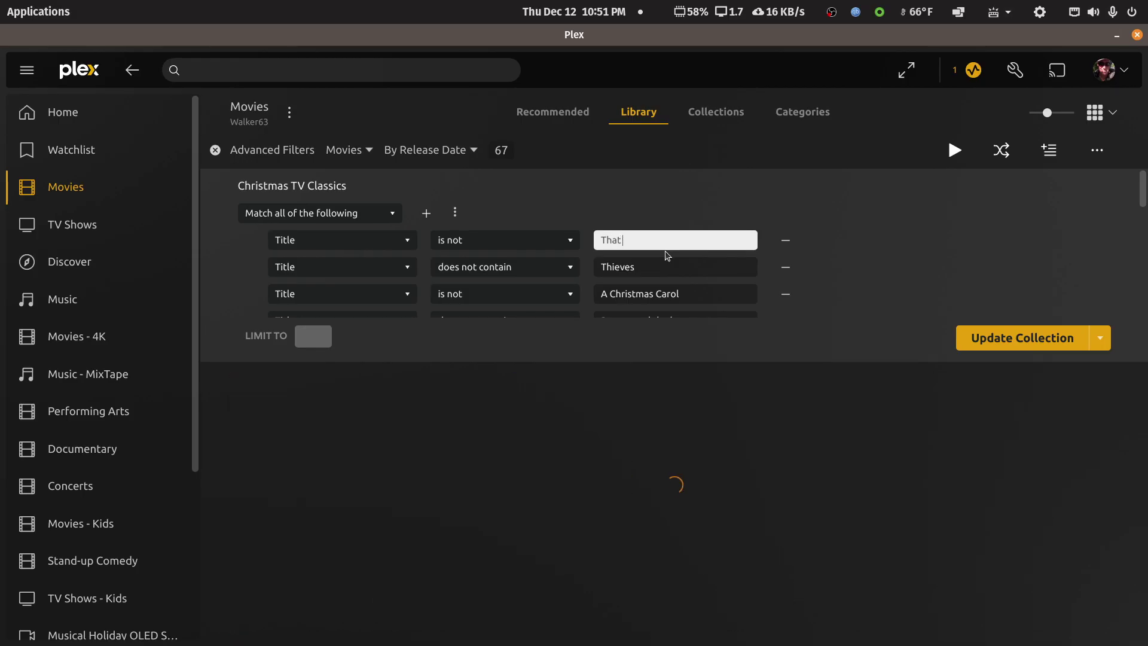
type(" Christmas")
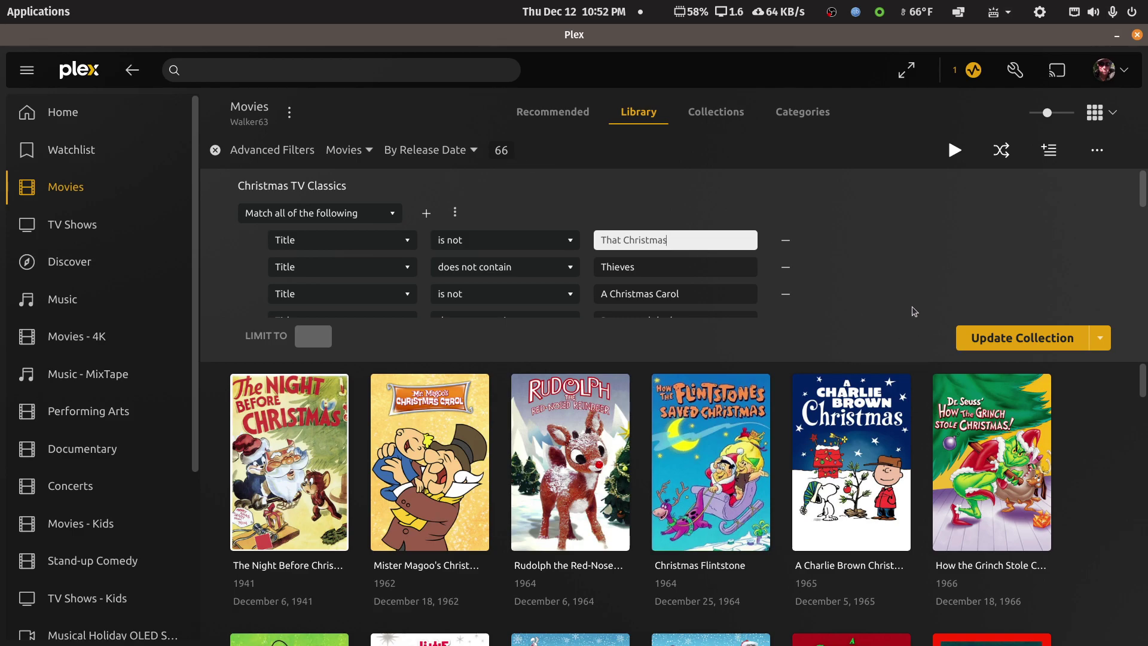
left_click(1019, 347)
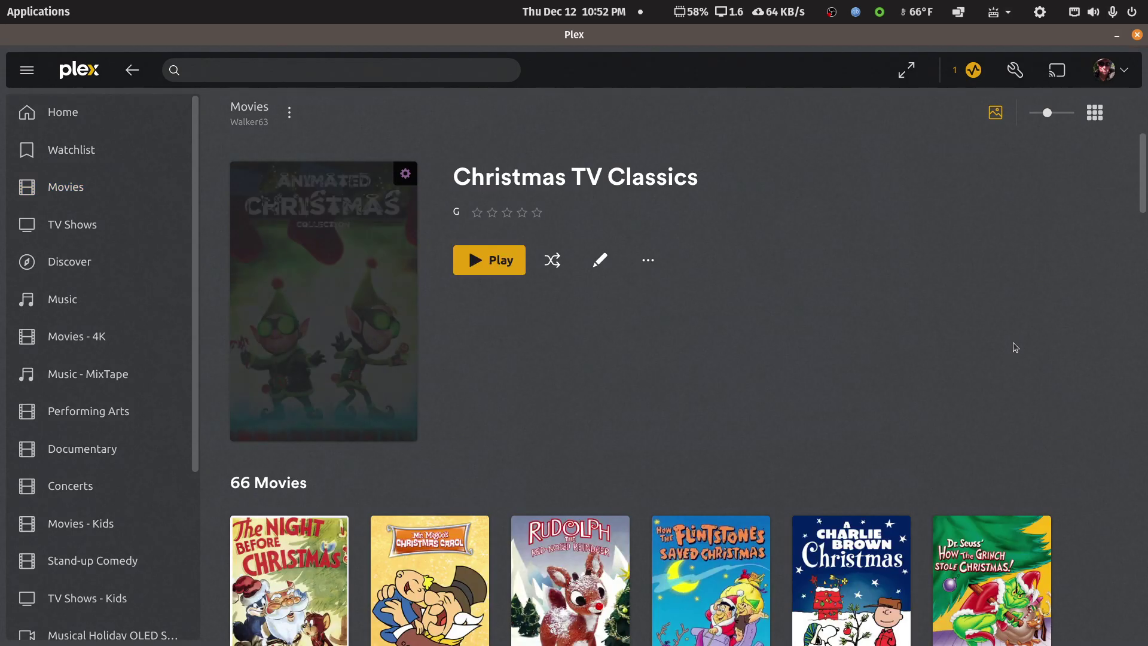
Check the content ratings of The Bad Guys: A Very Bad Holiday and Merry Little Batman, closing each without saving.
left_click_drag(1142, 194, 1144, 639)
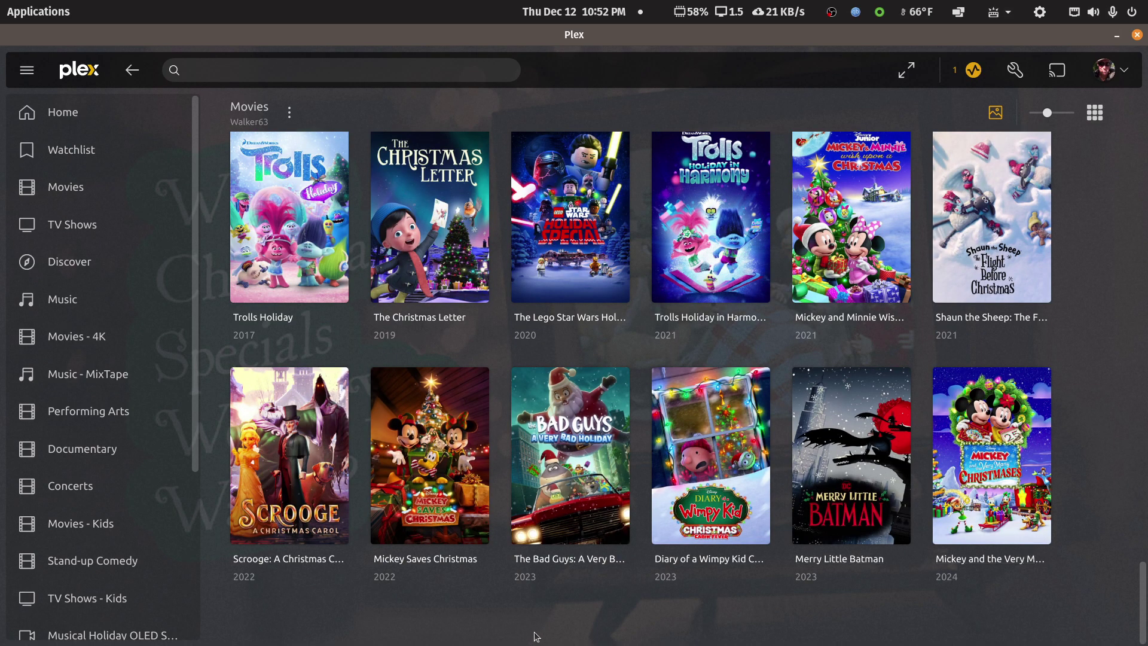
left_click(527, 530)
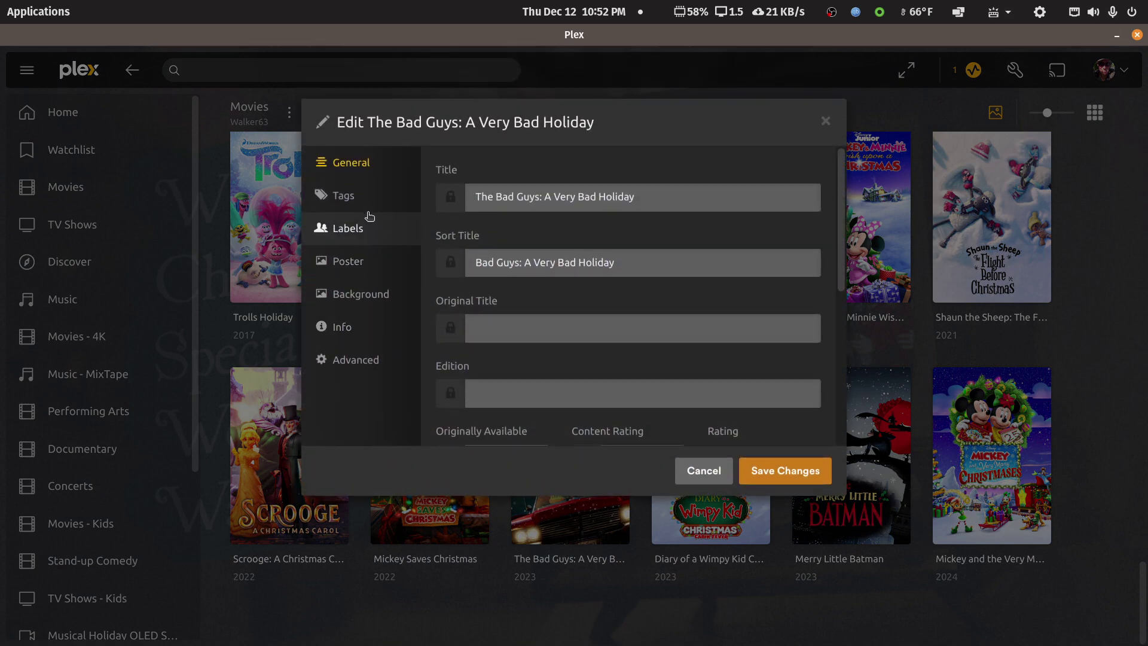
scroll(564, 309, "down", 2)
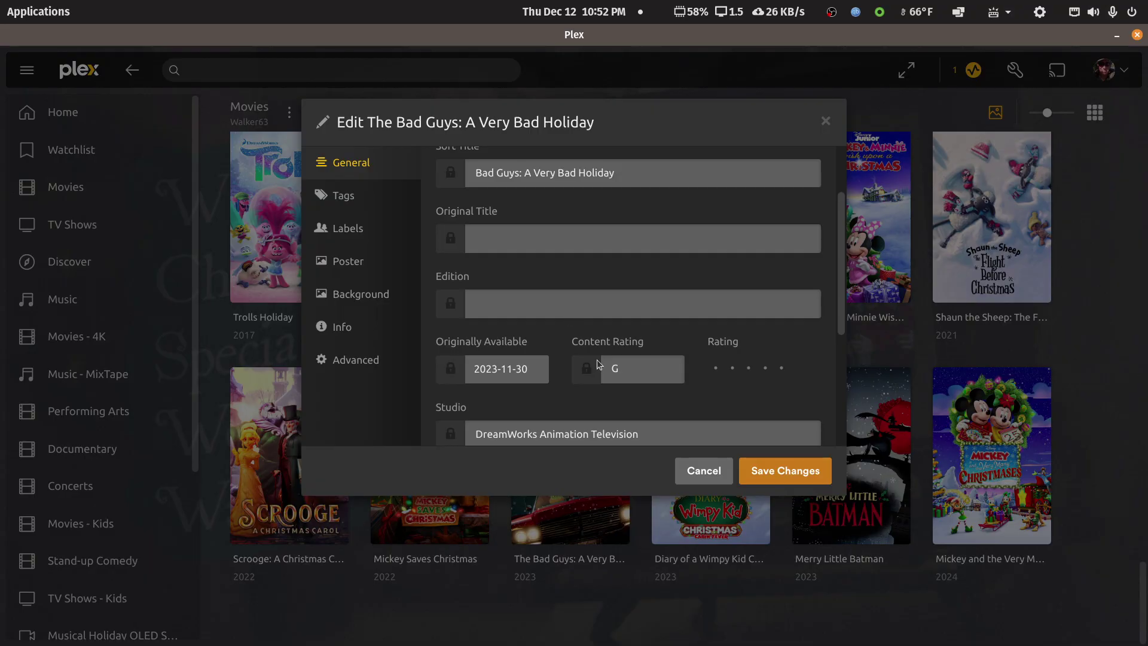
left_click(692, 472)
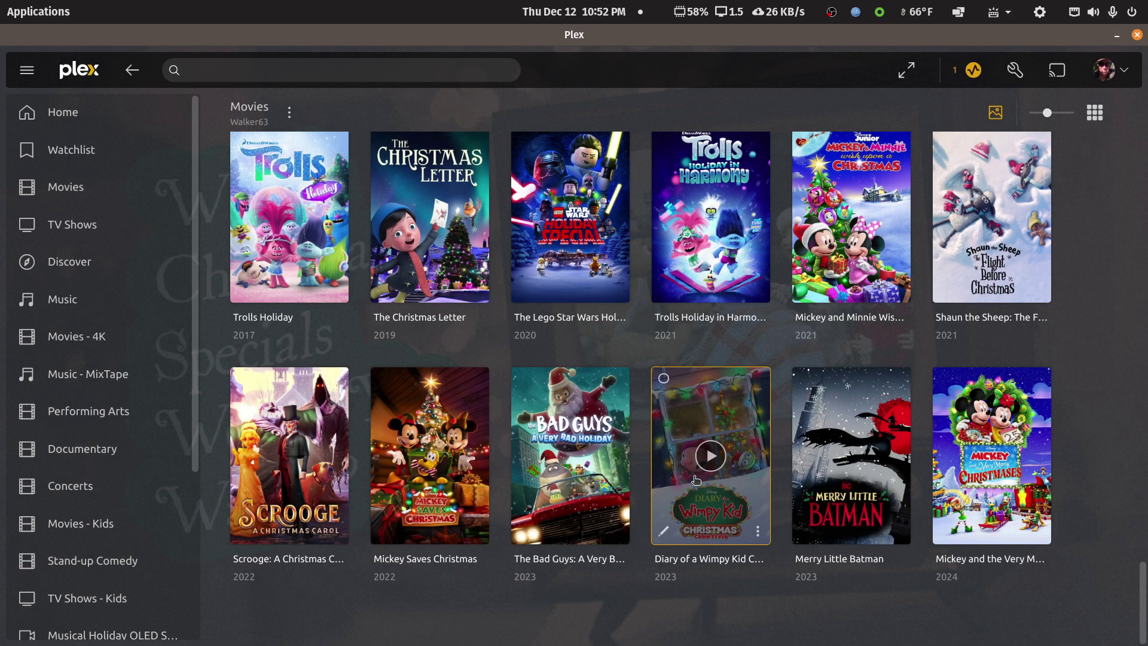
left_click(807, 531)
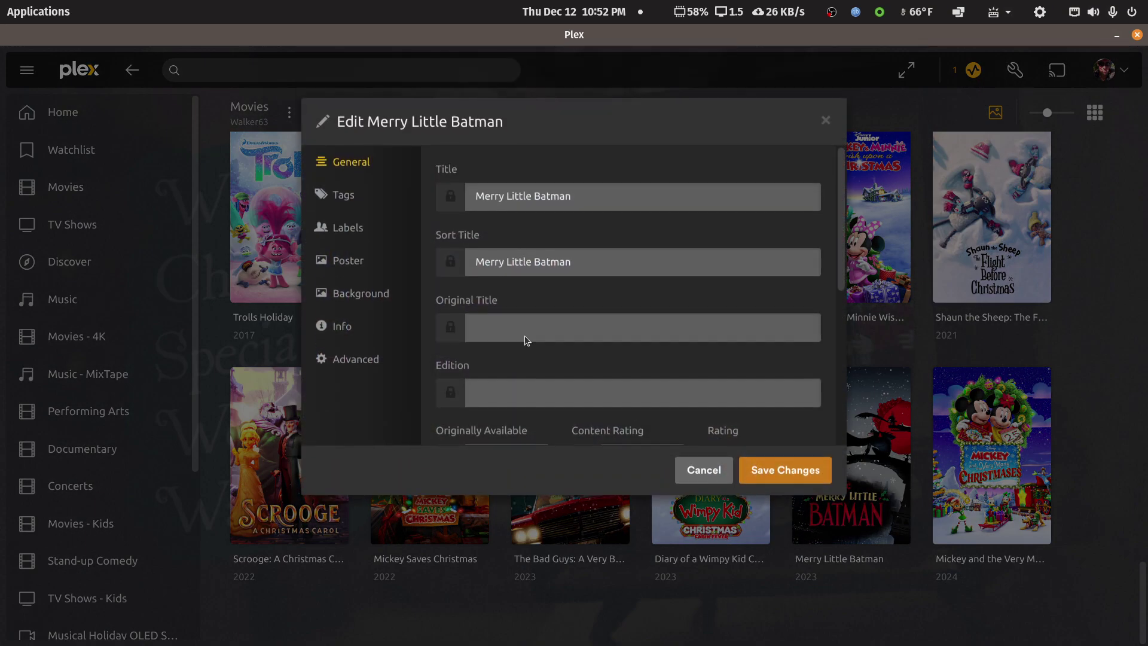
scroll(538, 323, "down", 2)
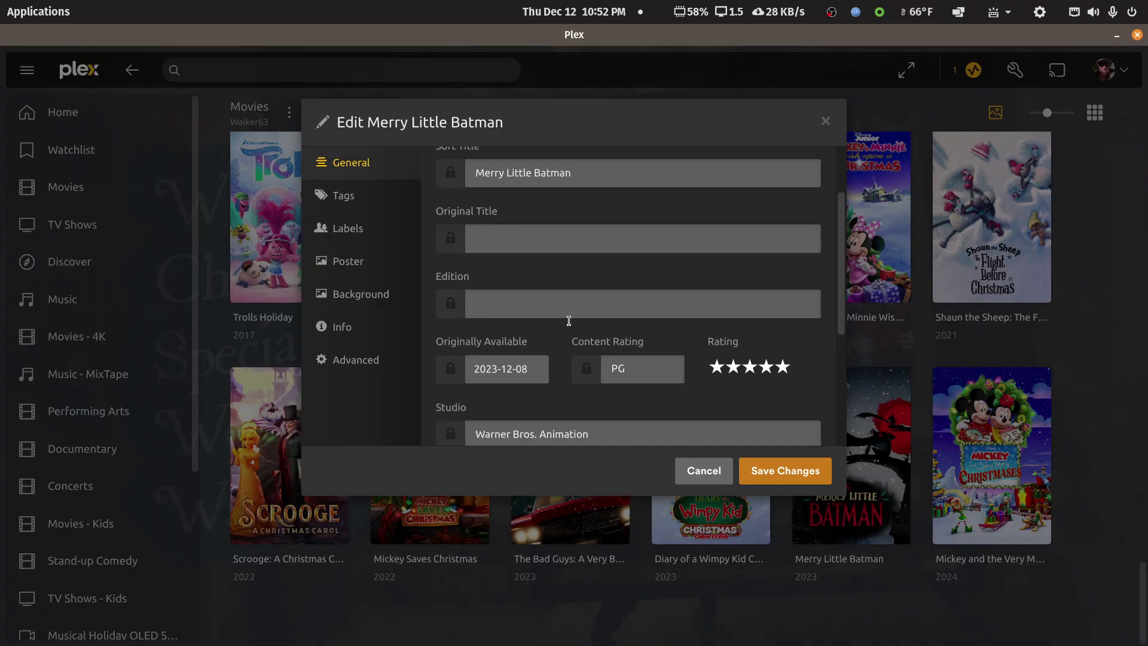
left_click(704, 472)
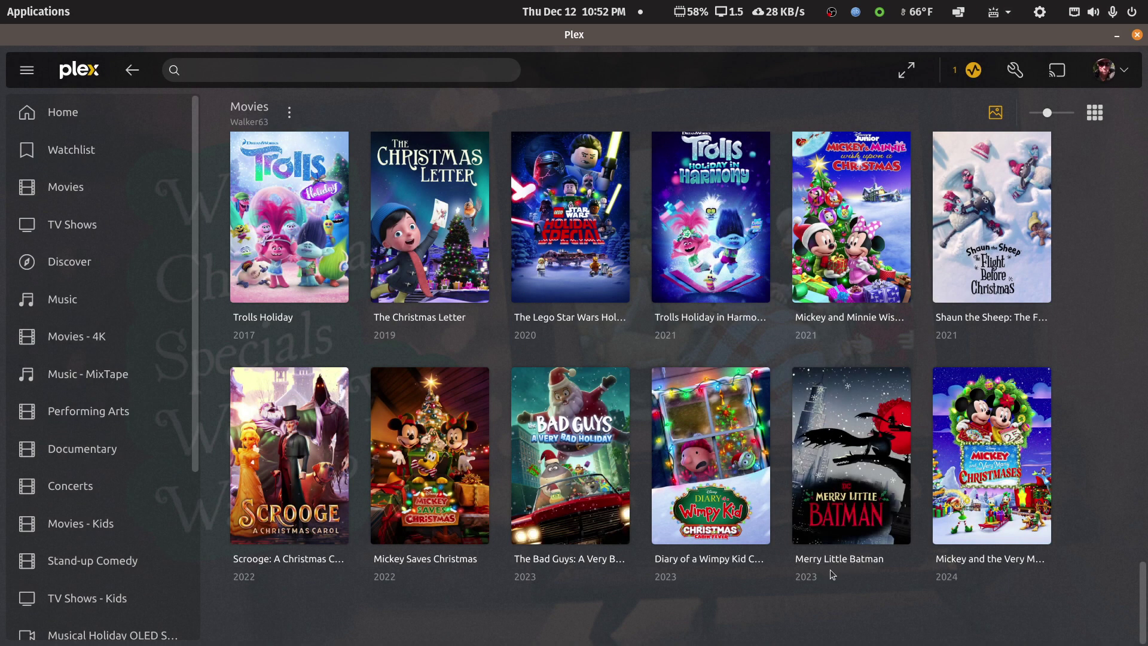
Look over the Christmas TV Classics movies again and return to the Movies library's collections list.
scroll(825, 577, "up", 5)
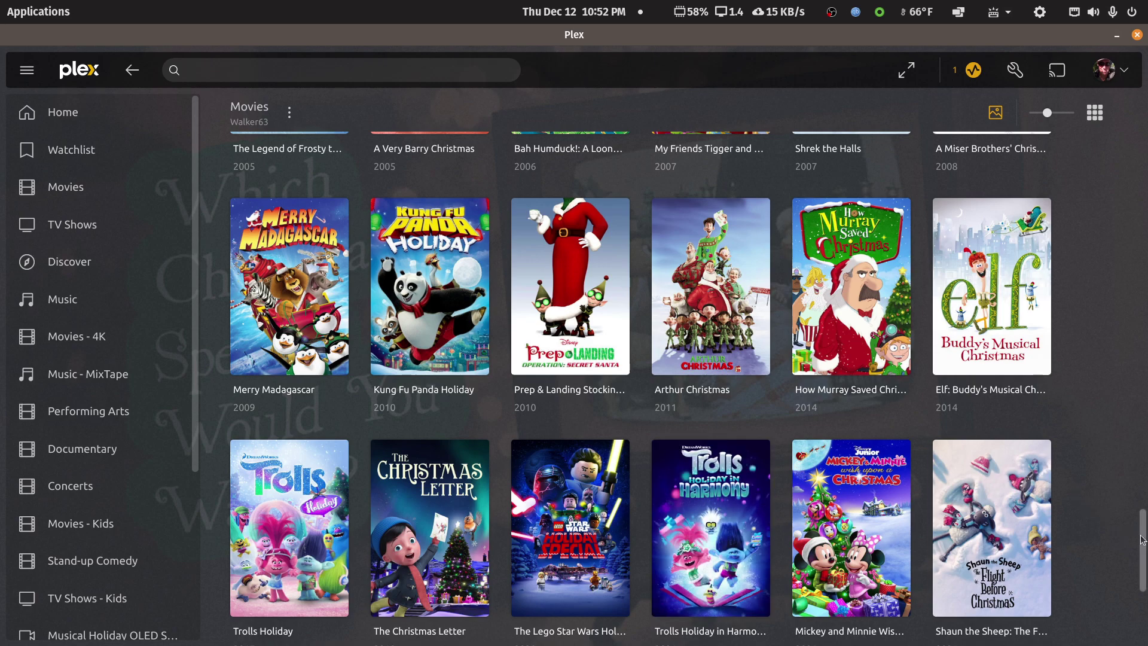
scroll(1142, 540, "down", 5)
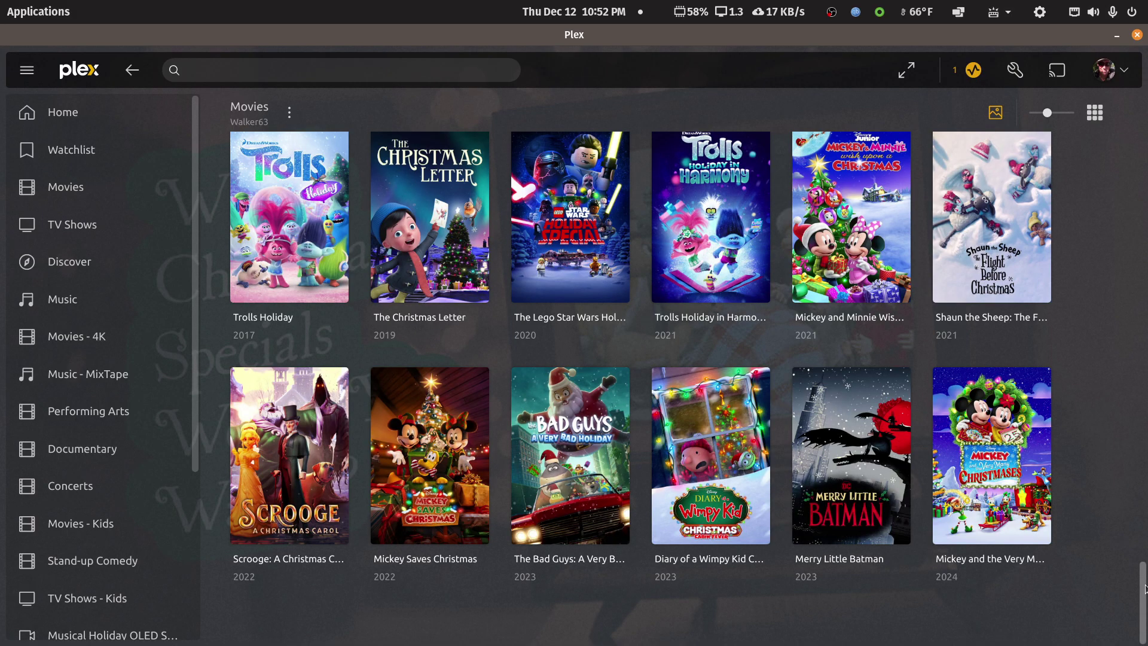
scroll(1142, 589, "up", 20)
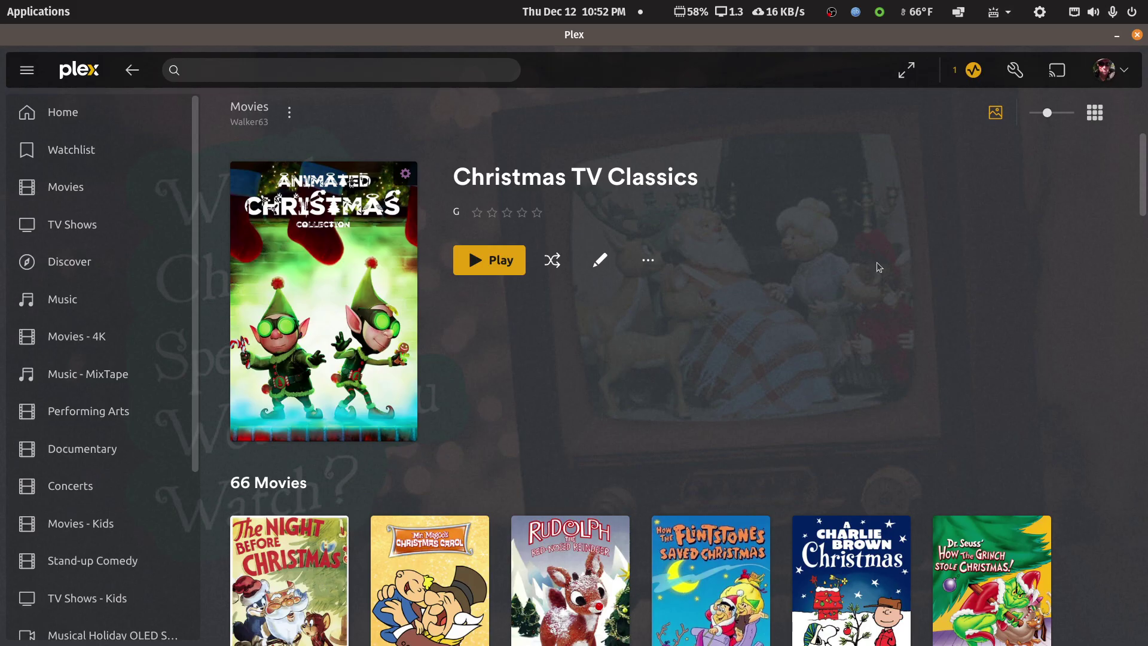
left_click(258, 111)
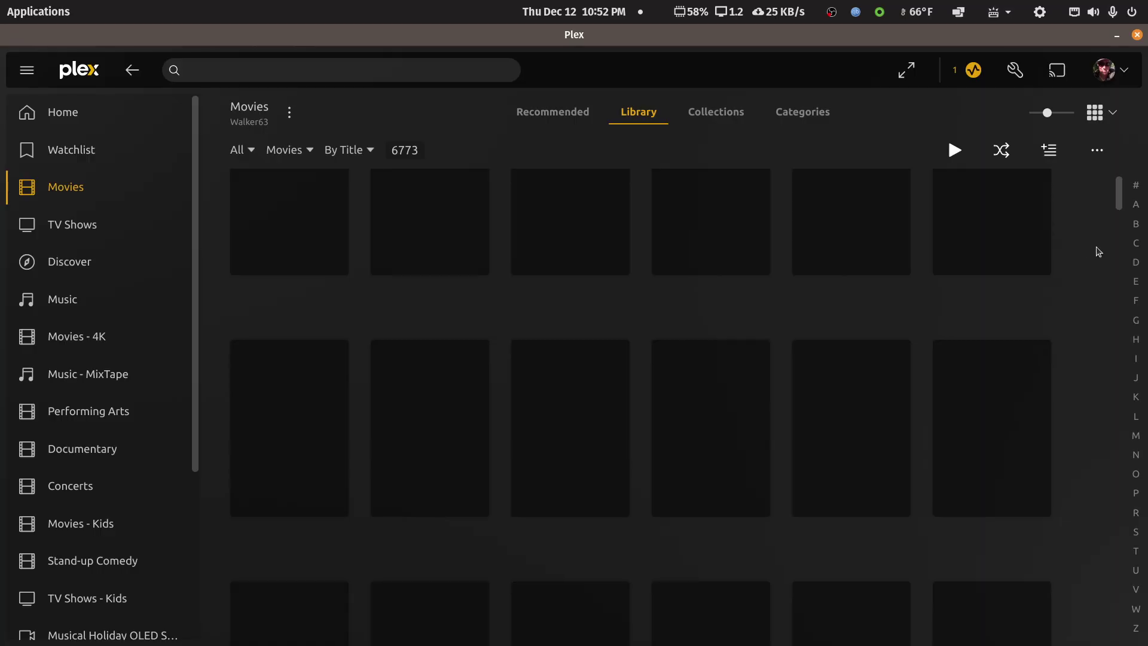
left_click_drag(1117, 199, 1120, 216)
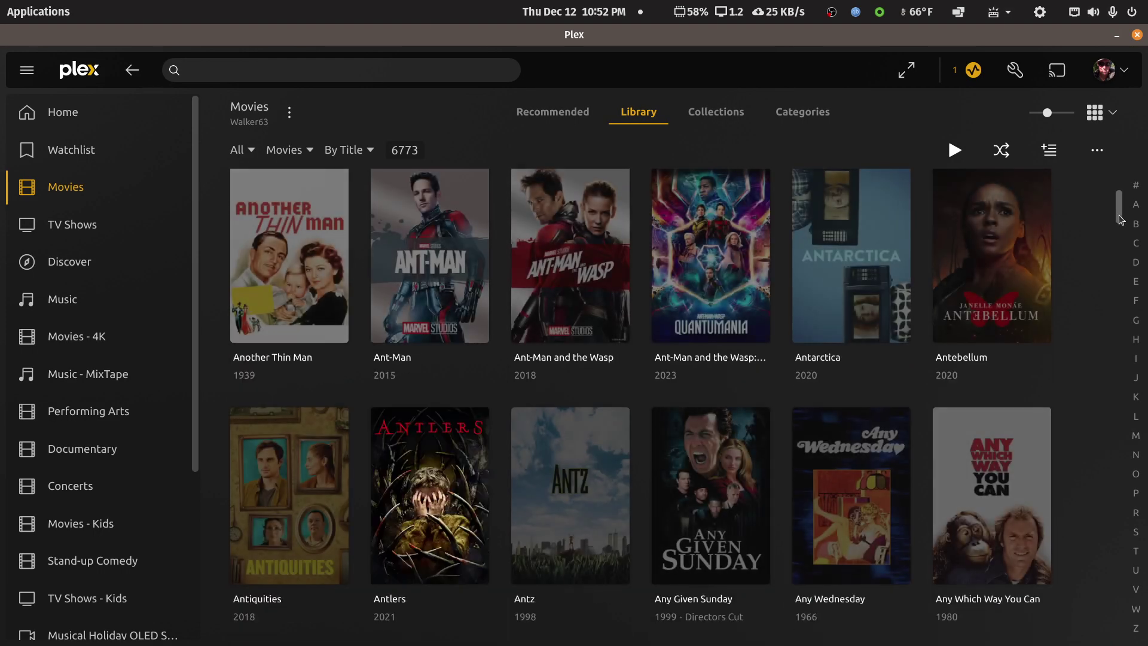
left_click(741, 112)
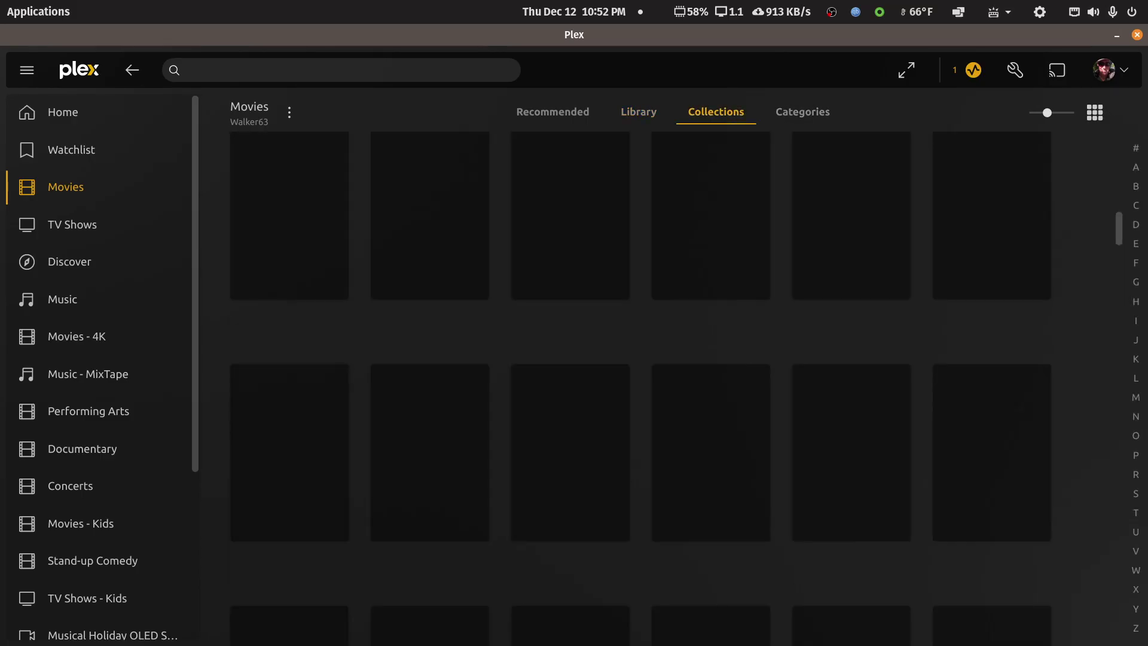
left_click_drag(1124, 230, 1124, 177)
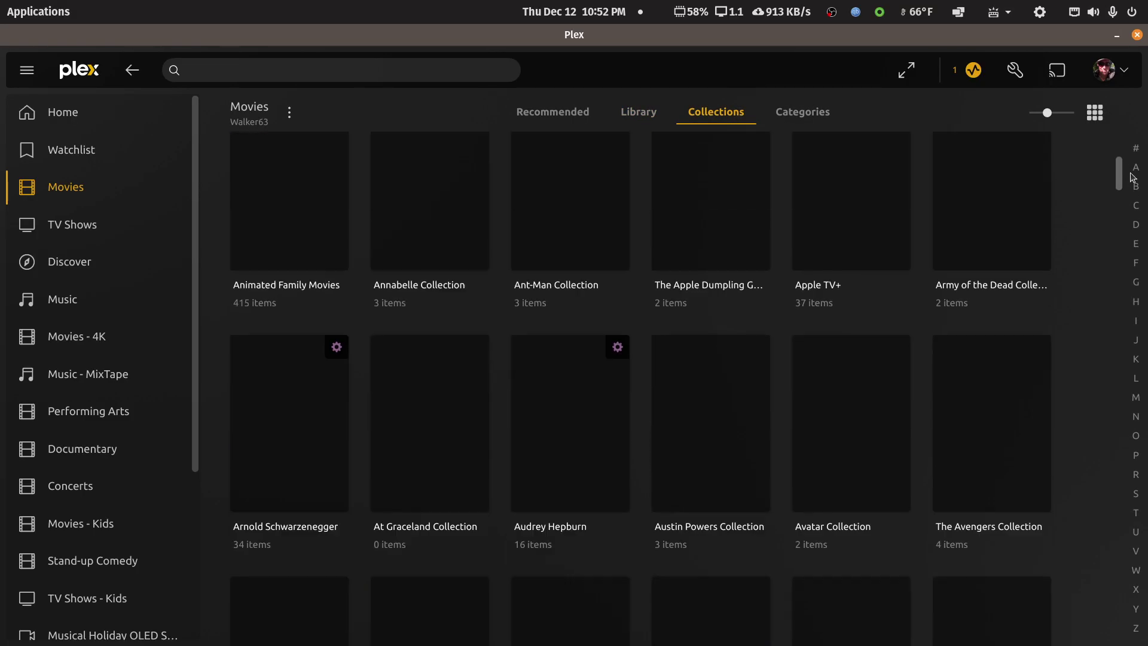
Go by way of Home to the server's Extras settings and view the movie pre-roll video path.
left_click(64, 114)
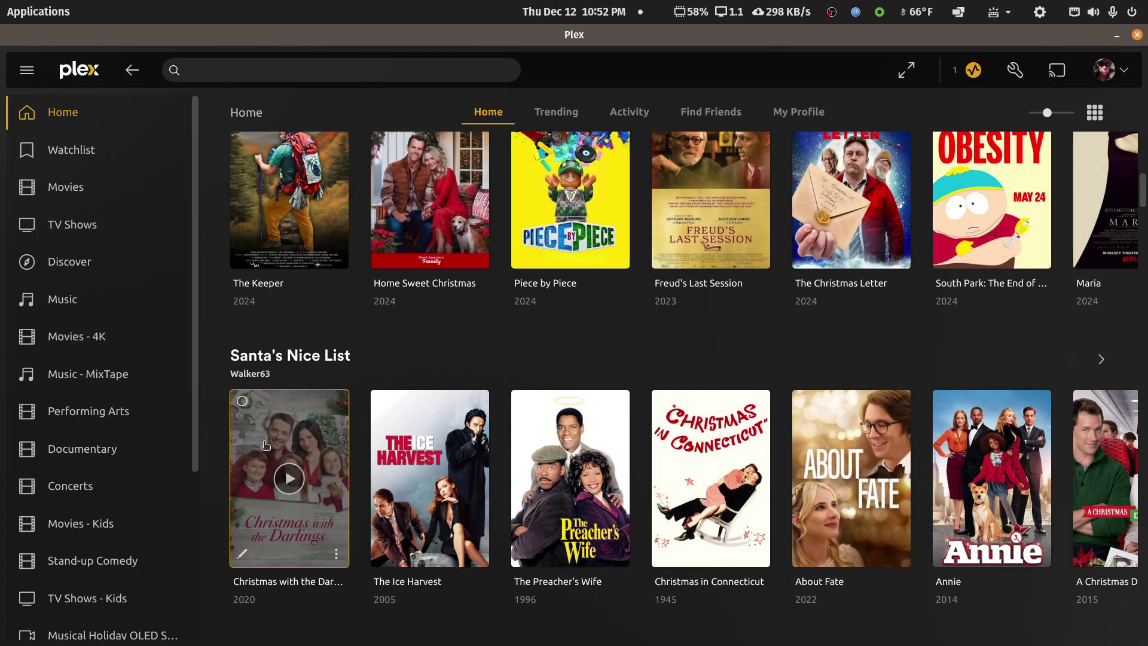
scroll(100, 524, "down", 3)
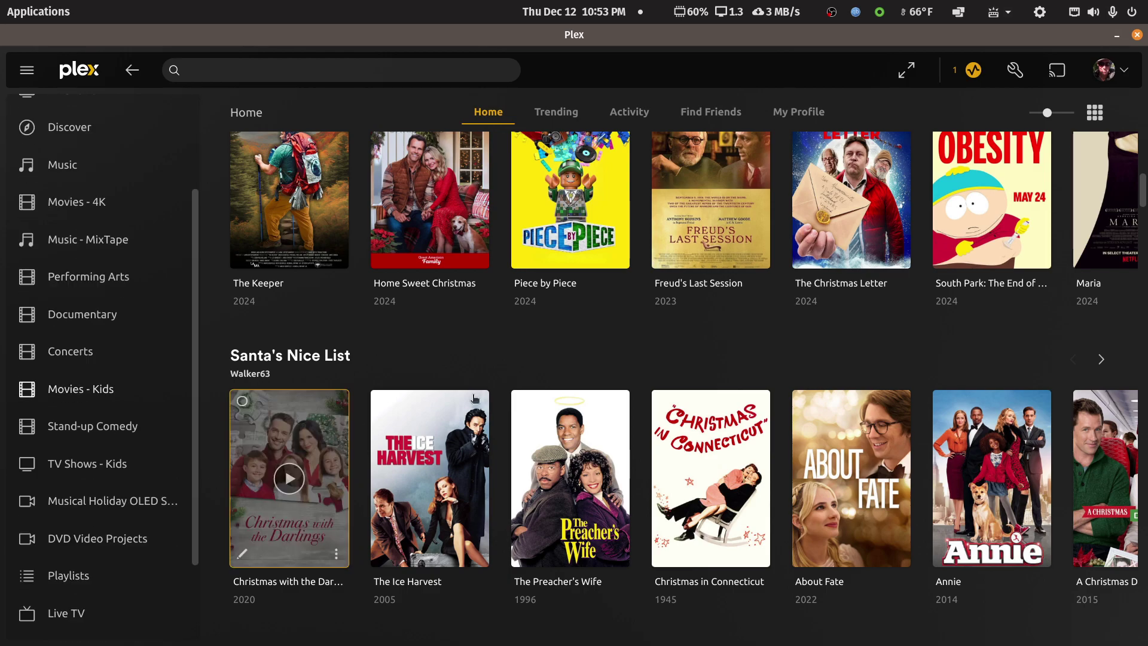
left_click(1016, 70)
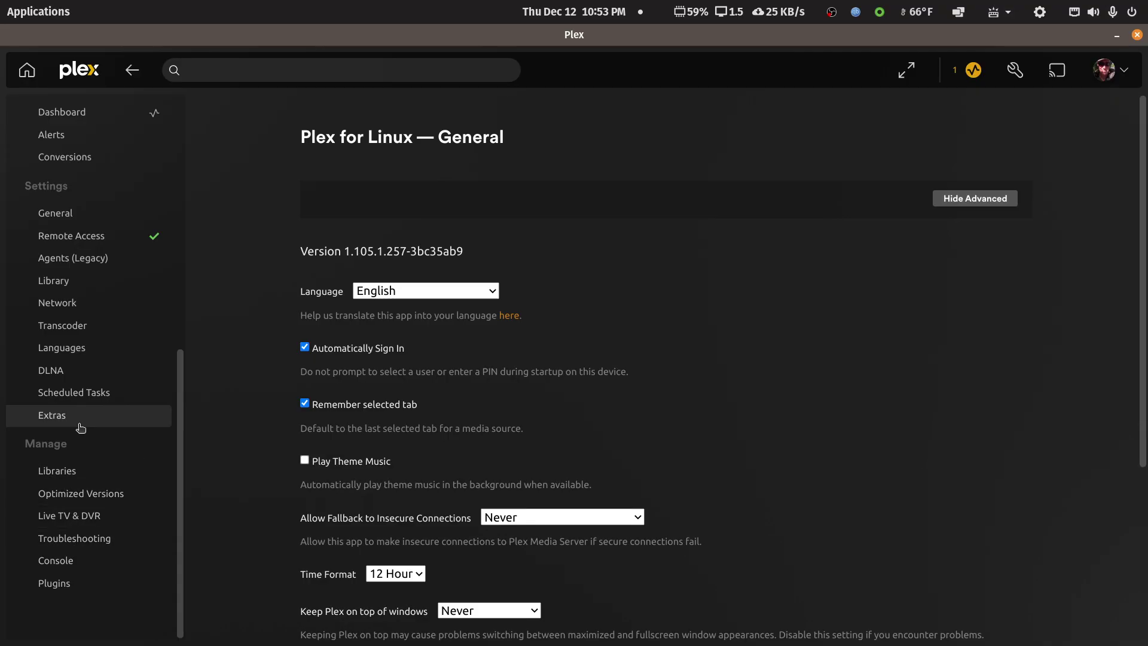
left_click(56, 417)
scroll(608, 466, "down", 3)
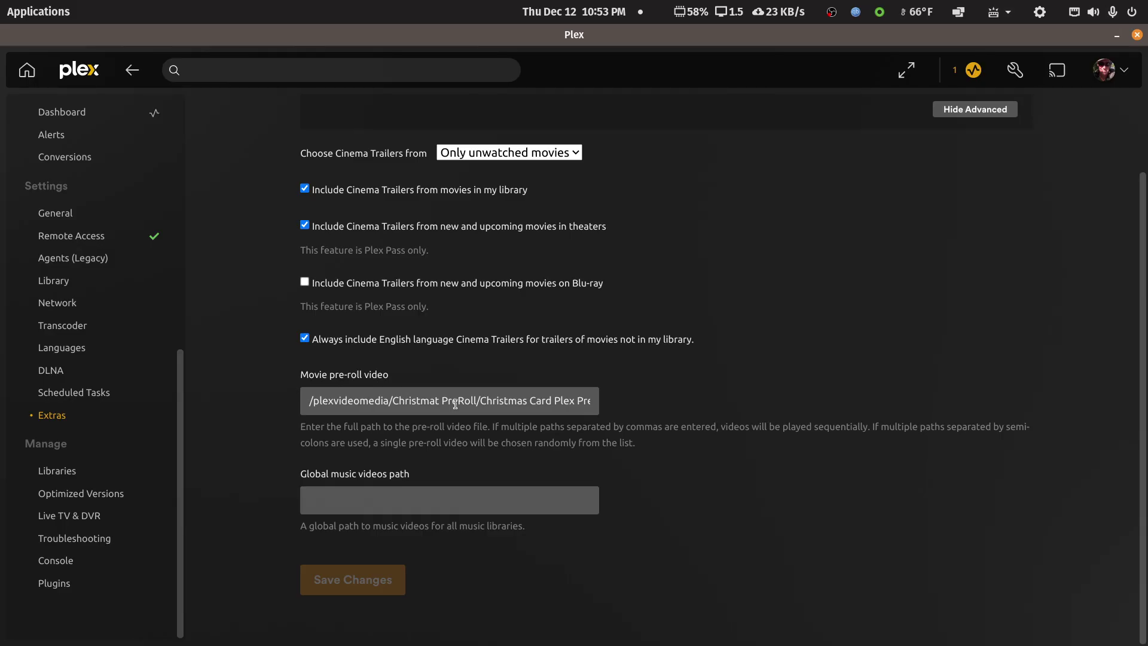
Switch to YouTube and search for "christmas pre-roll".
mouse_move(708, 644)
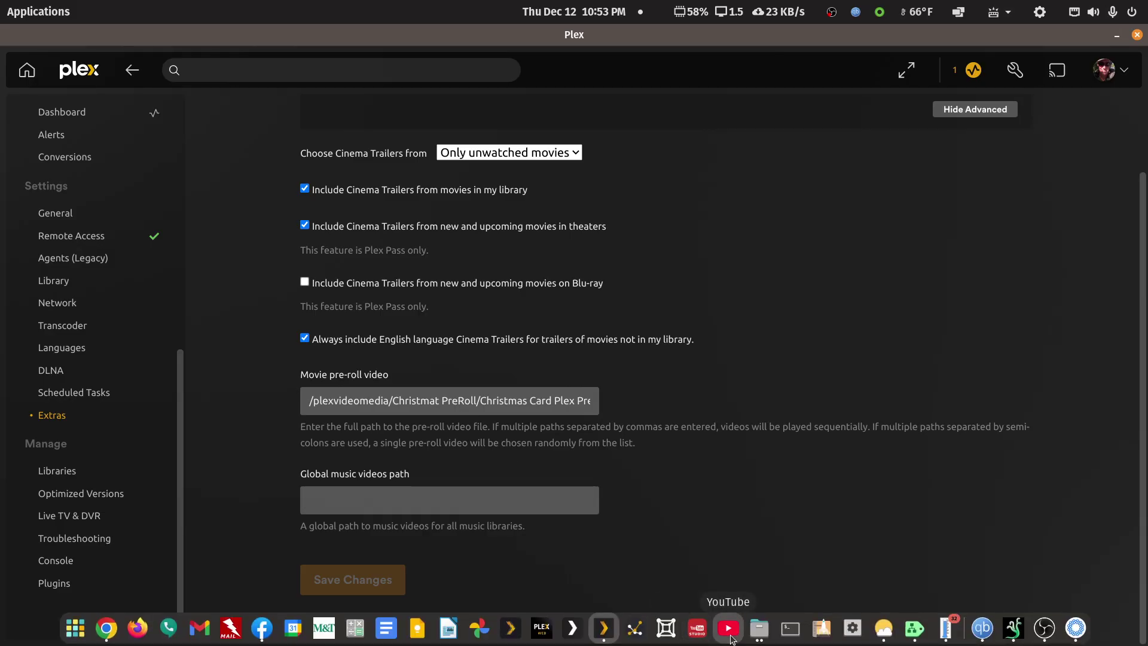
left_click(729, 628)
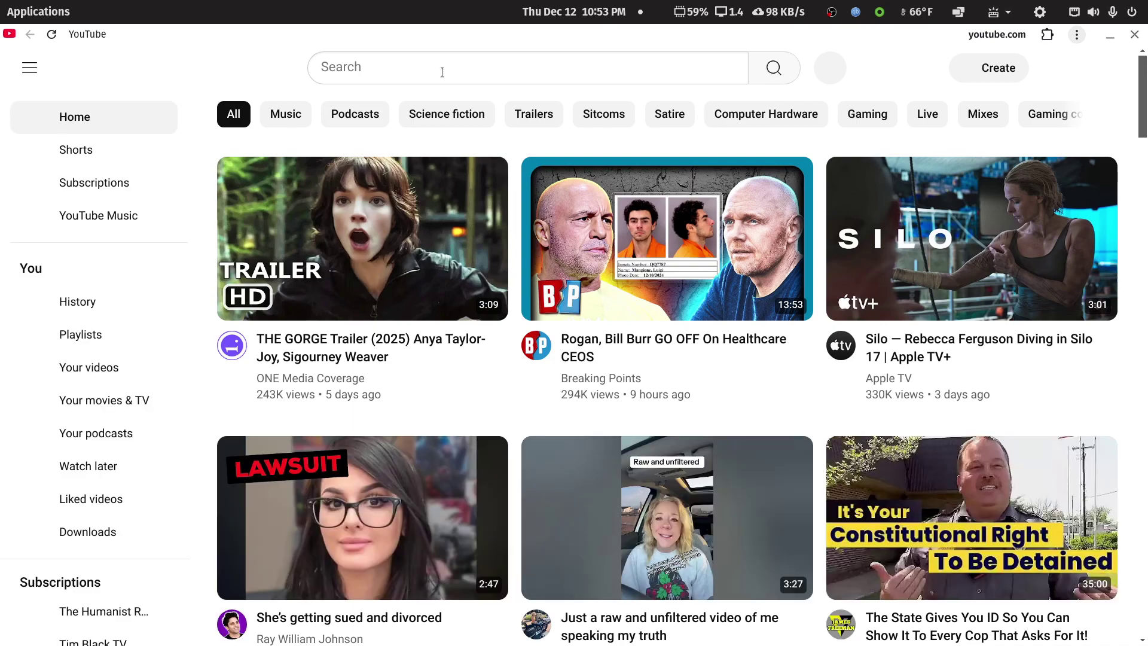
left_click(449, 69)
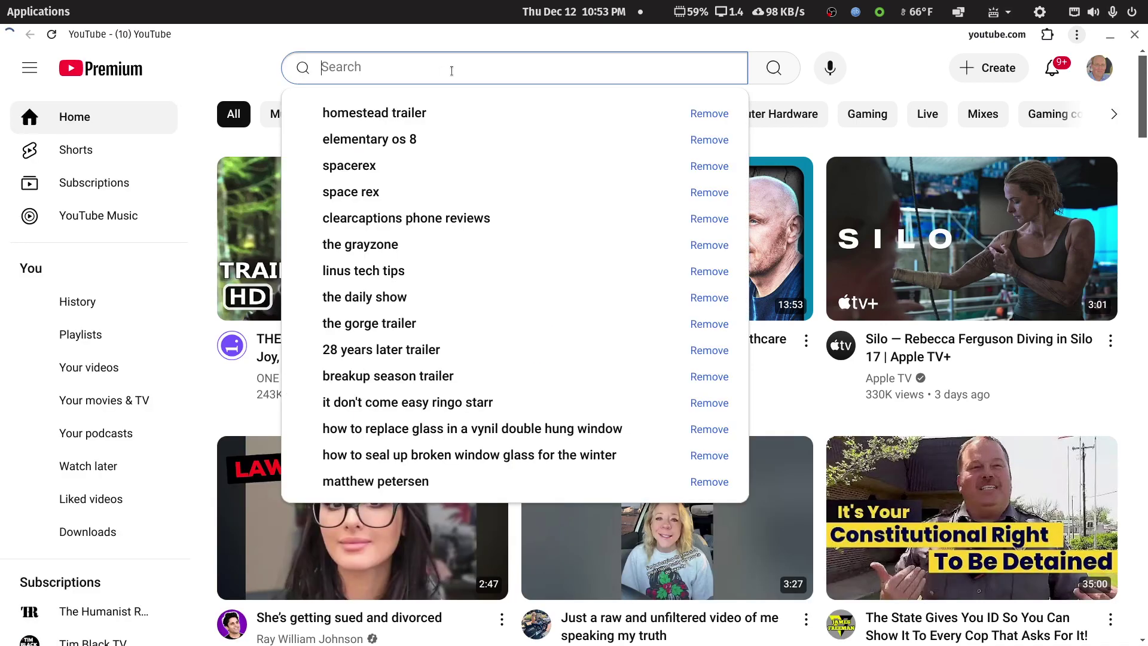
type("chris")
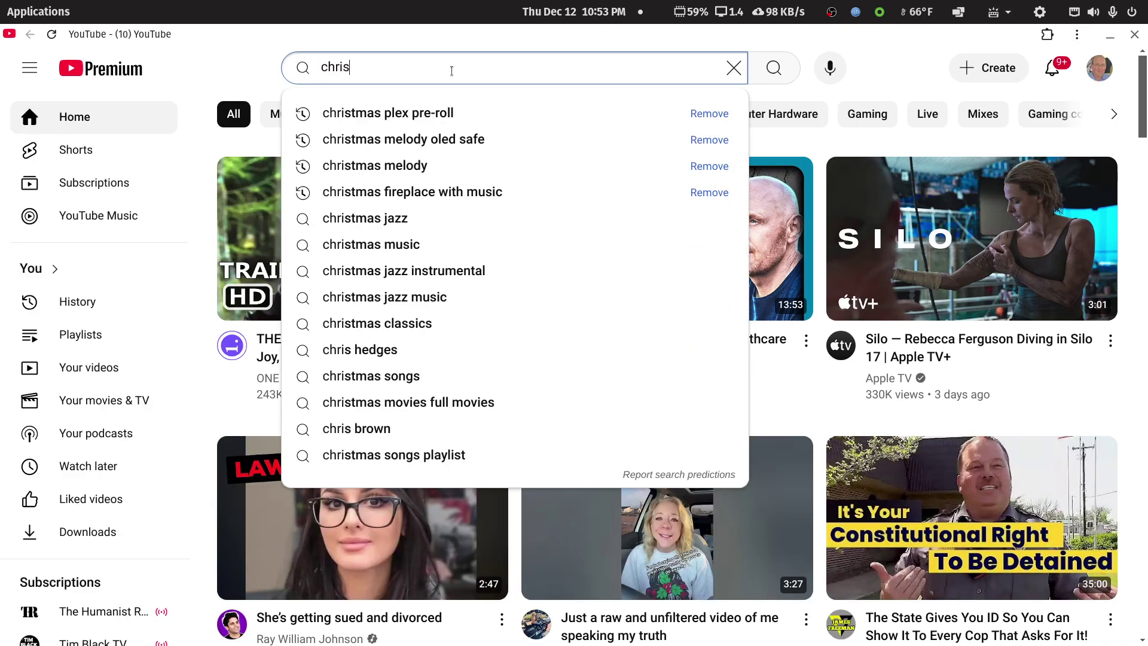
type("tmas ")
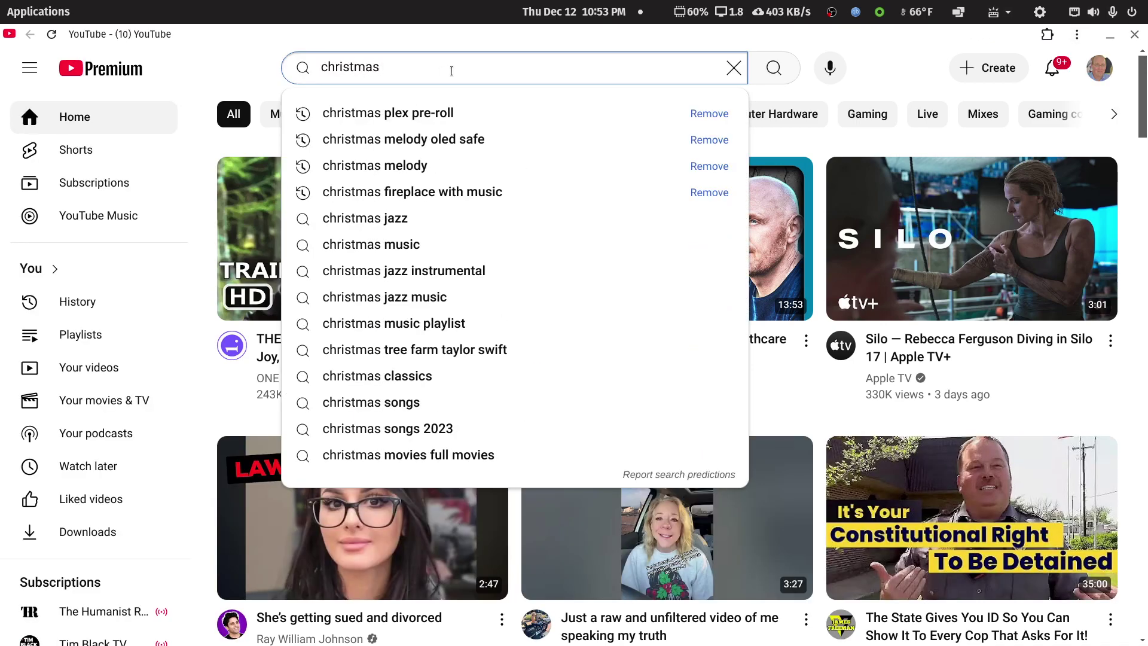
type("pre-rol")
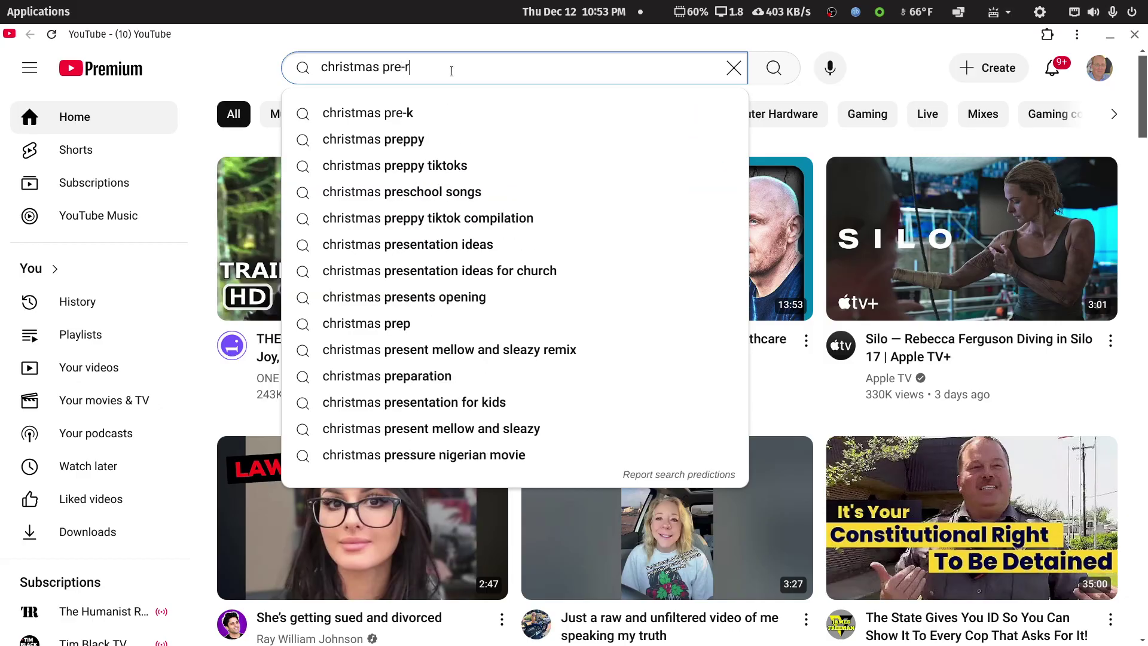
type("l")
key("Return")
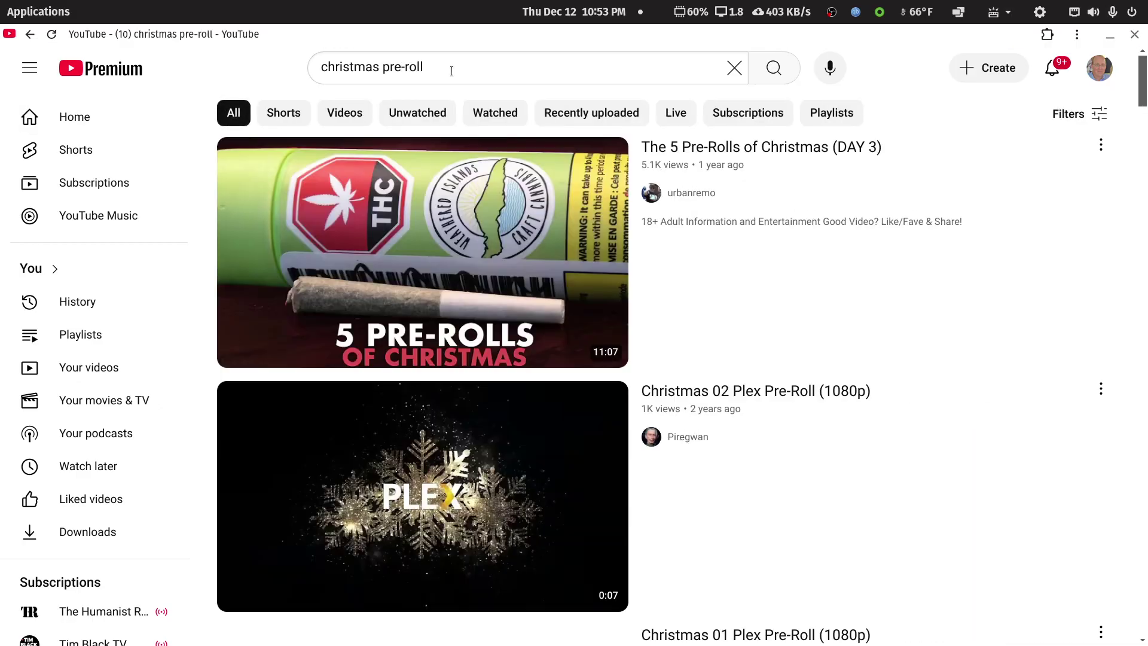
Look through the Christmas pre-roll videos in the YouTube search results, then close YouTube.
scroll(395, 427, "down", 5)
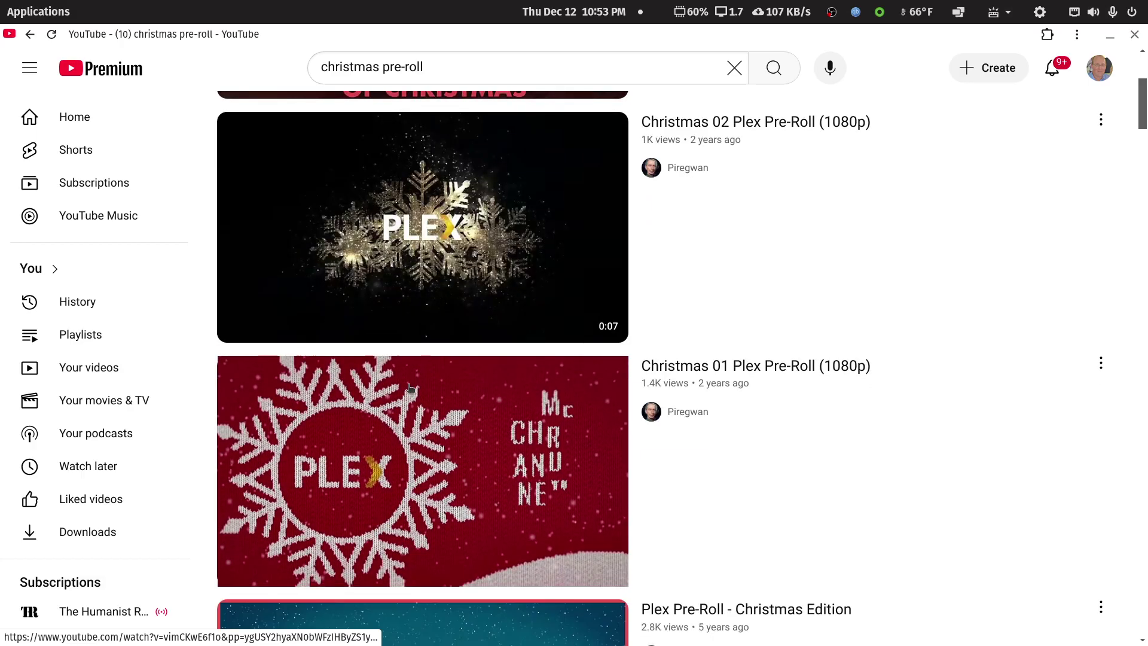
scroll(410, 462, "down", 2)
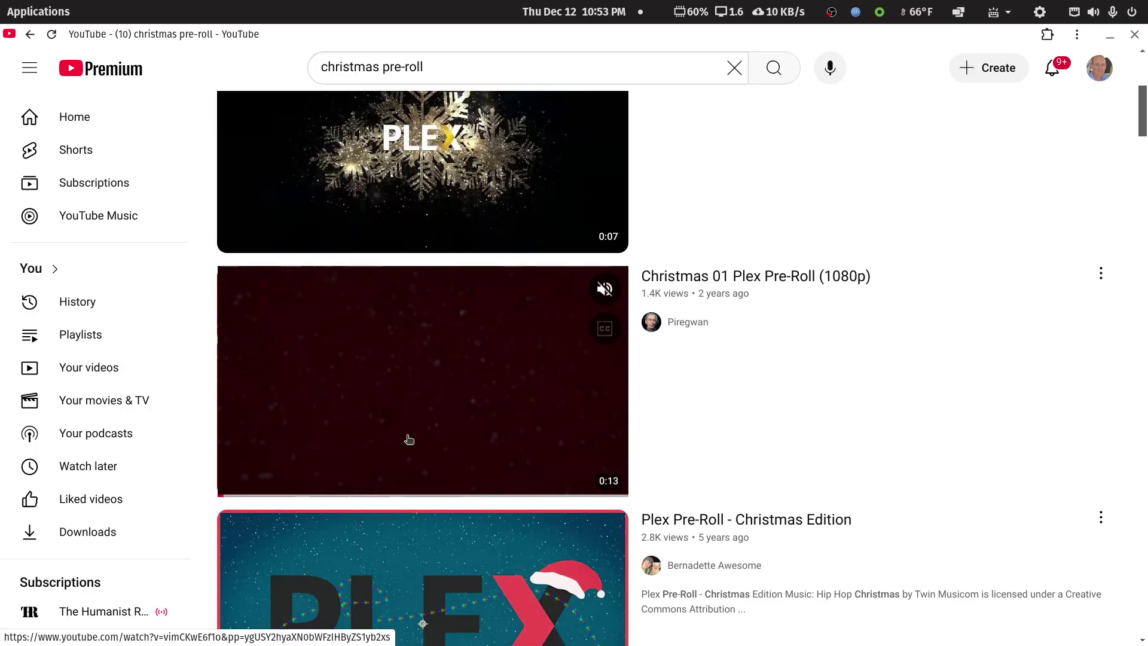
scroll(409, 435, "down", 4)
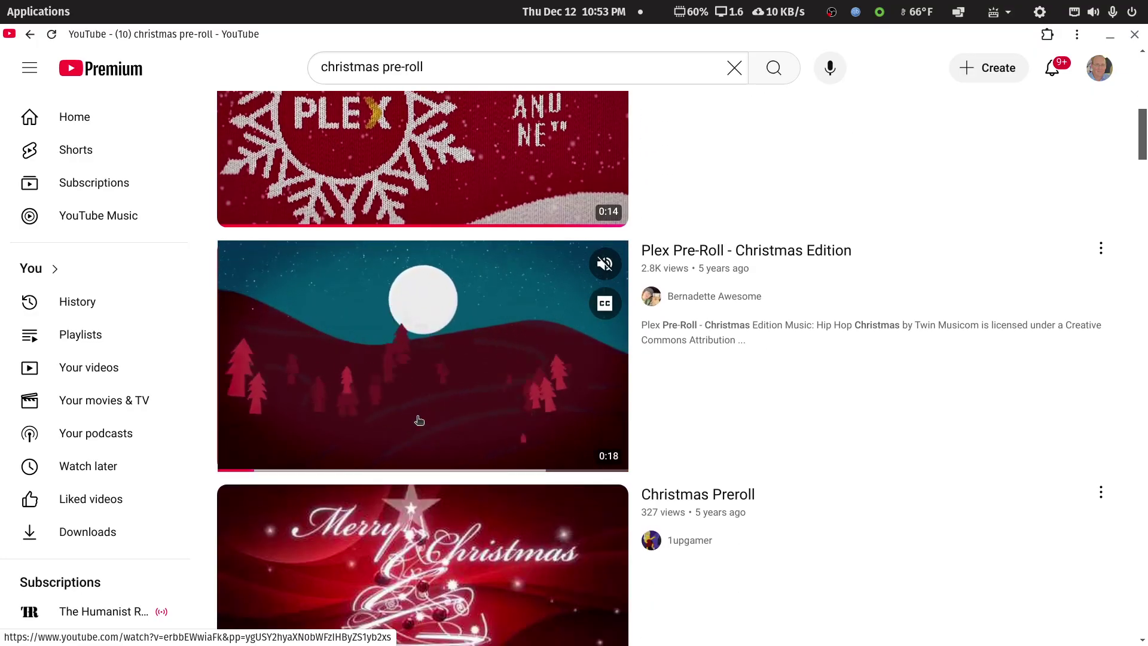
scroll(409, 381, "down", 5)
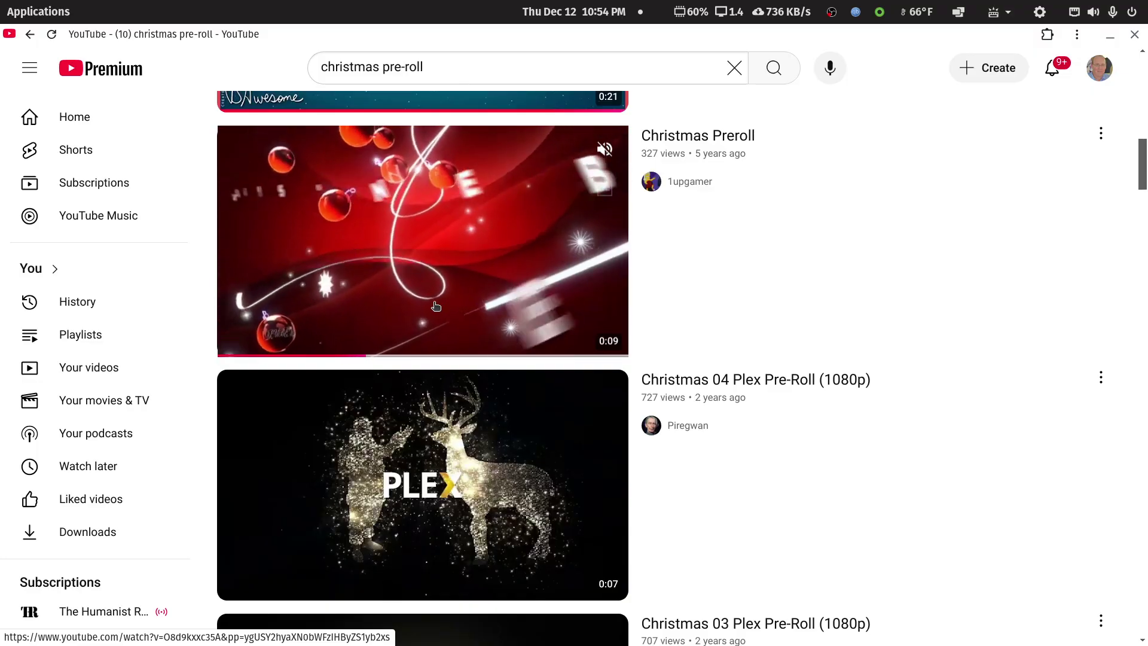
scroll(436, 305, "down", 6)
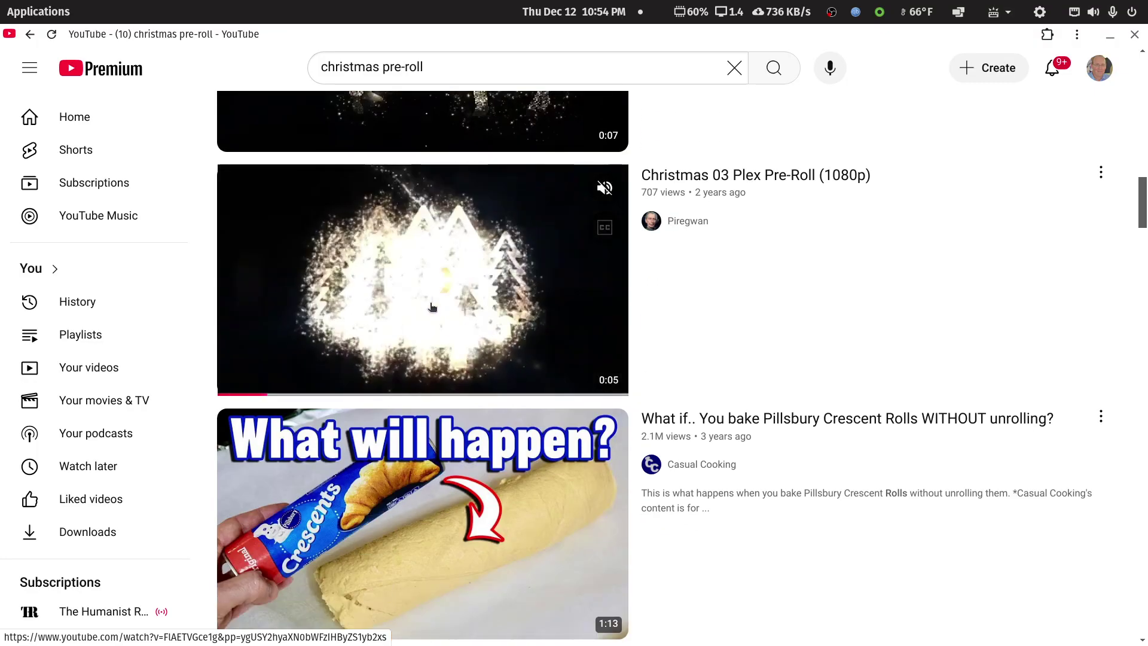
scroll(435, 306, "down", 3)
scroll(428, 305, "down", 4)
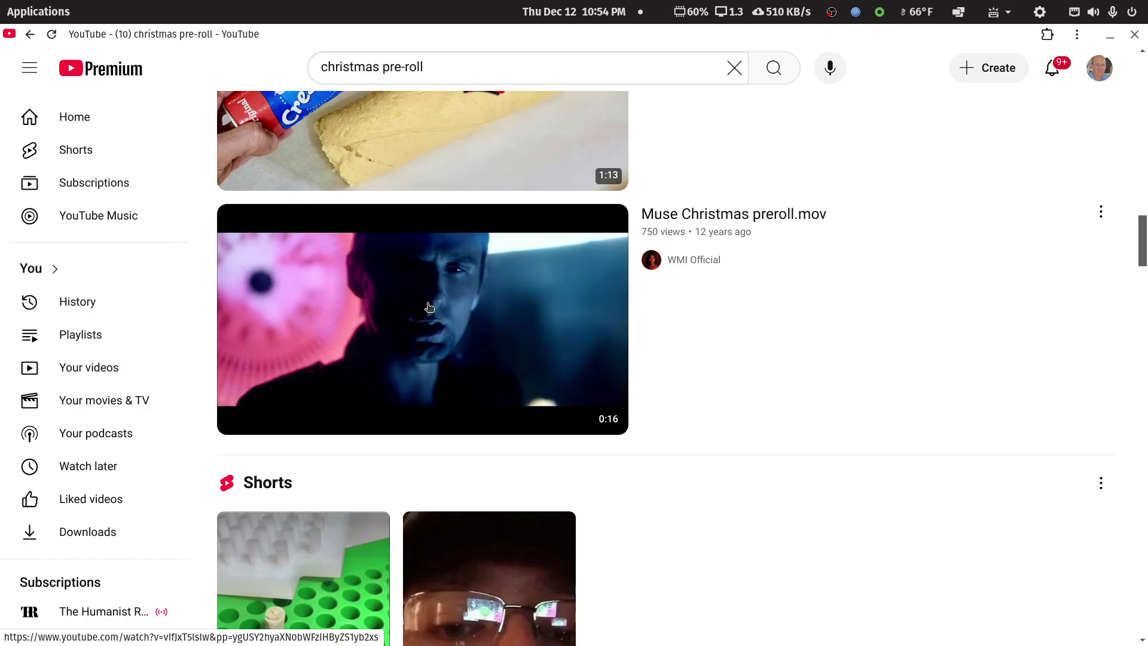
scroll(1130, 76, "up", 8)
left_click(1135, 35)
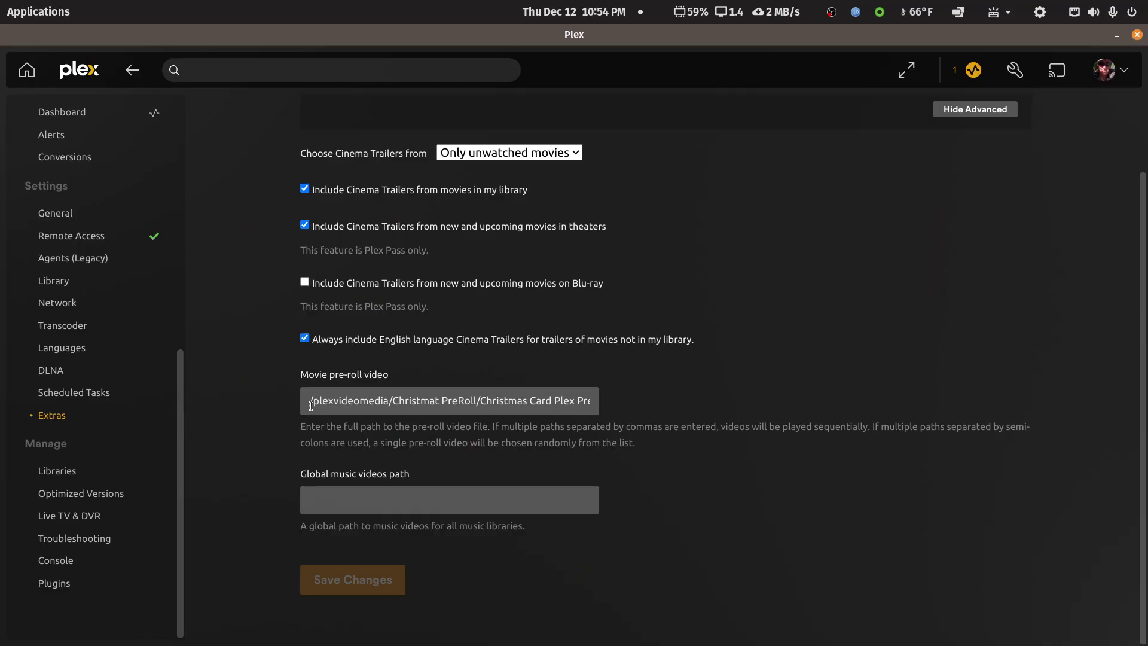
Read through the full movie pre-roll video path, examining each Christmas file and the semicolons separating them, without changing anything.
left_click_drag(528, 402, 916, 596)
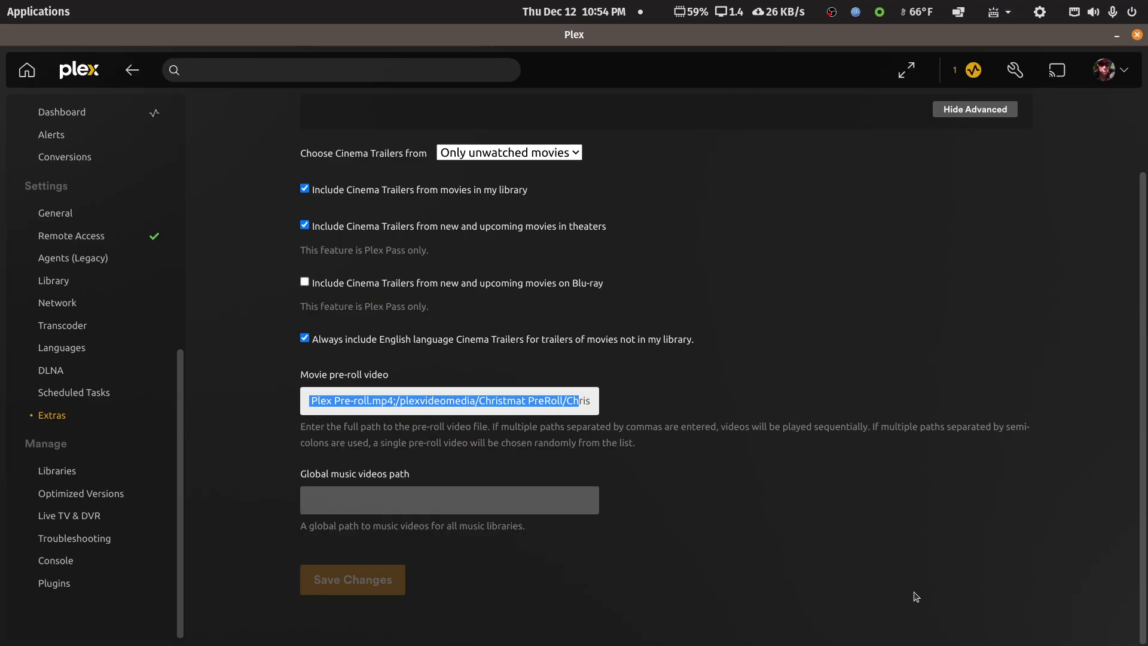
key("Right")
key("Right")
key("Right")
key("Right")
key("Right")
key("Right")
key("Right")
key("Right")
key("Right")
key("Right")
key("Right")
key("Right")
key("Right")
key("Right")
key("Right")
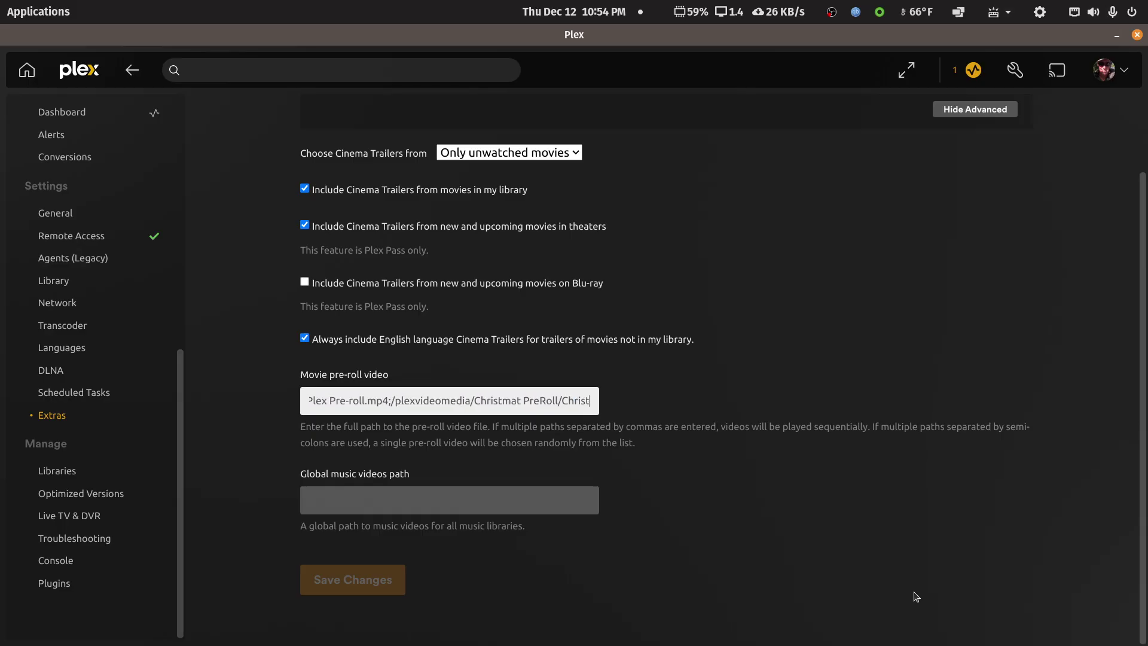
key("Right")
key("Right")
key("Right")
key("Right")
key("Right")
key("Right")
key("Right")
key("Right")
key("Right")
key("Right")
key("Right")
key("Right")
key("Right")
key("Right")
key("Right")
key("Right")
key("Right")
key("Right")
key("Right")
key("Right")
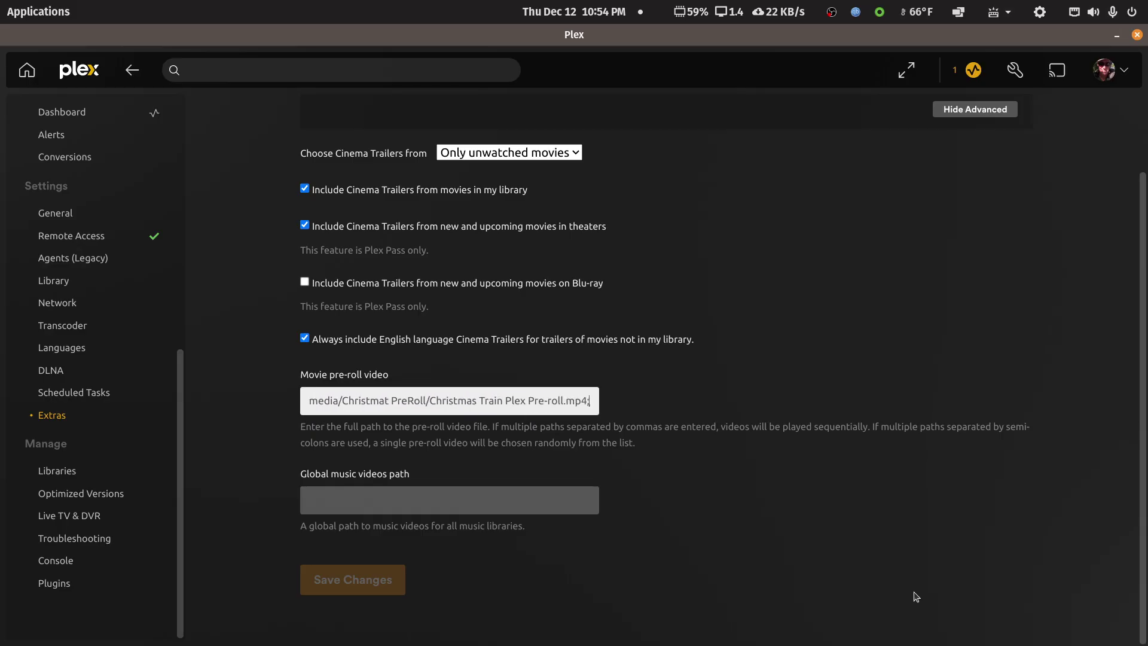
key("Right")
key("Right")
key("Right")
key("Right")
key("Right")
key("Right")
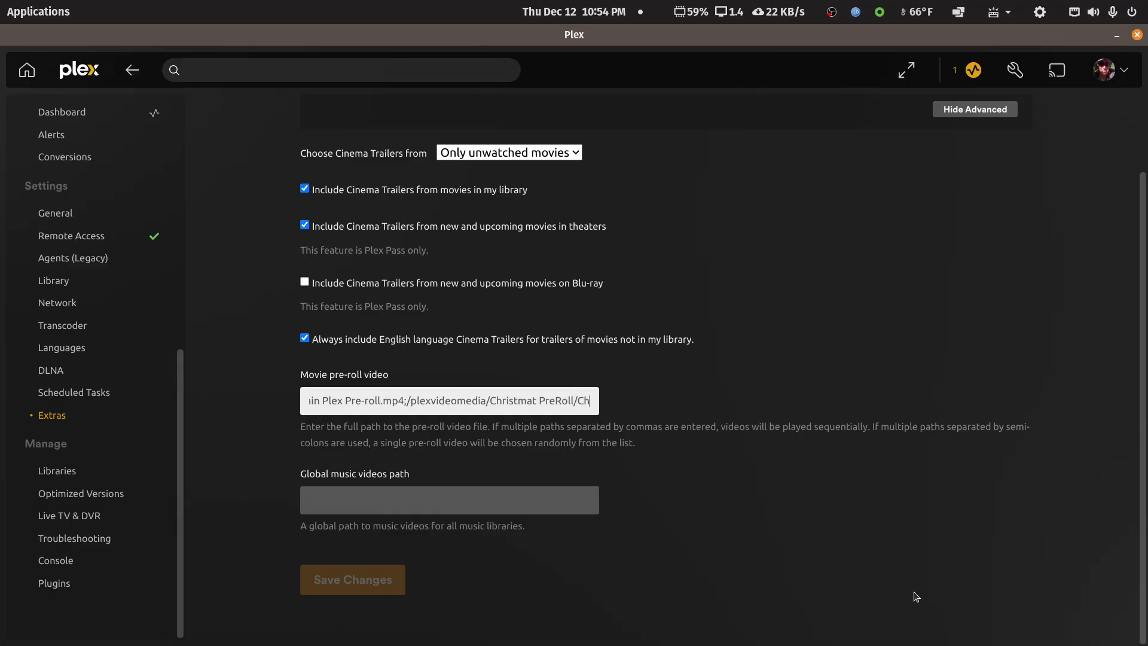
key("Right")
key("Right")
key("Right")
key("Right")
key("Right")
key("Right")
key("Right")
key("Right")
key("Right")
key("Right")
key("Right")
key("Right")
key("Right")
key("Right")
key("Right")
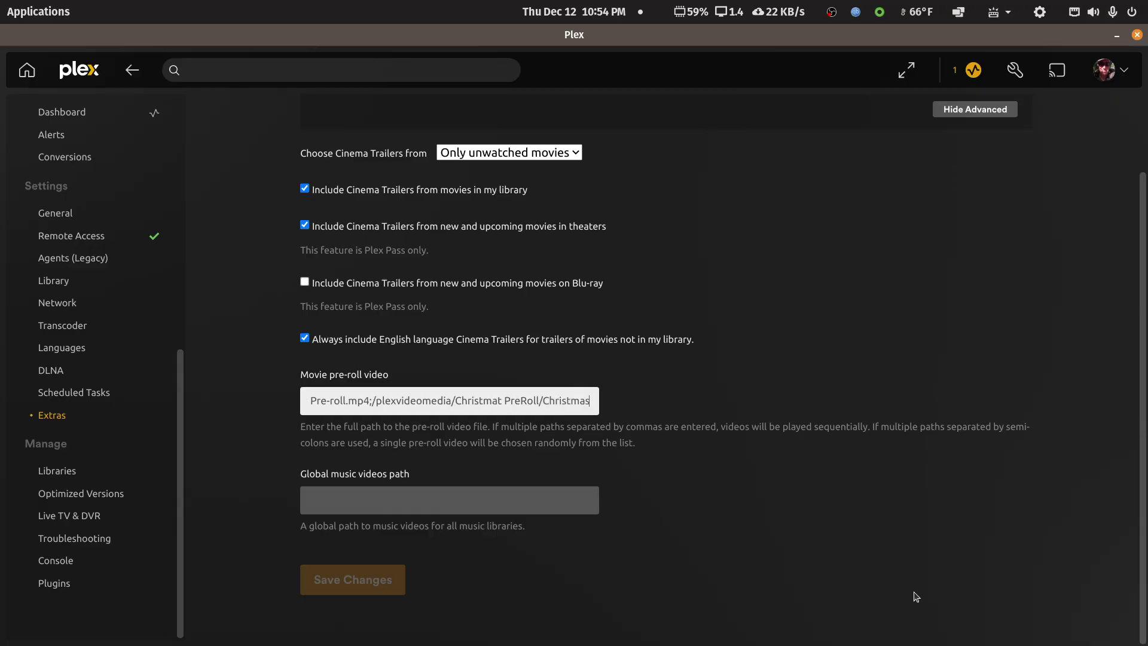
key("Right")
key("Right")
key("Right")
key("Right")
key("Right")
key("Right")
key("Right")
key("Right")
key("Right")
key("Right")
key("Right")
key("Right")
key("Right")
key("Right")
key("Right")
key("Right")
key("Right")
key("Right")
key("Right")
key("Right")
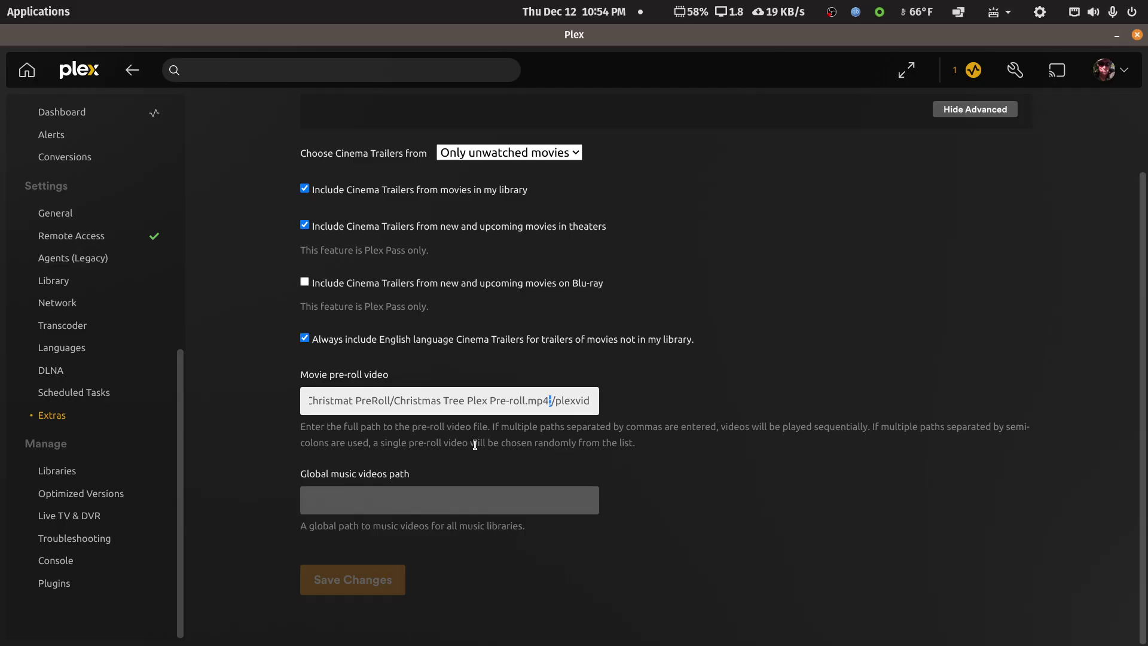
left_click(695, 456)
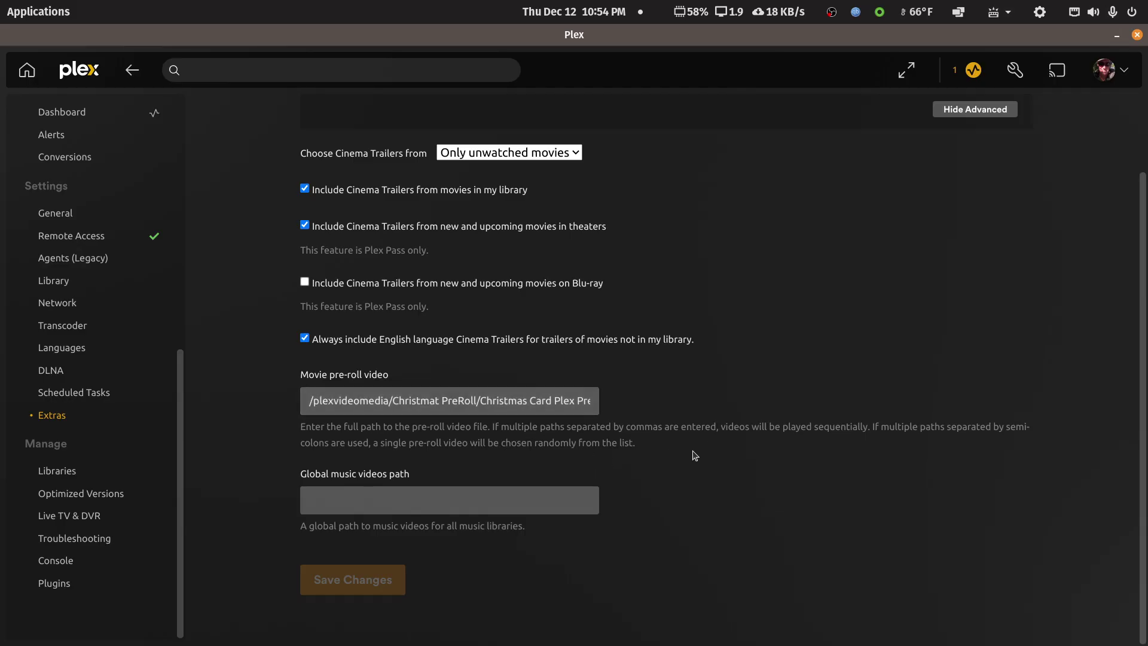
Minimize the Plex window, switch to Plex HTPC and enter the server owner's profile.
left_click(1115, 35)
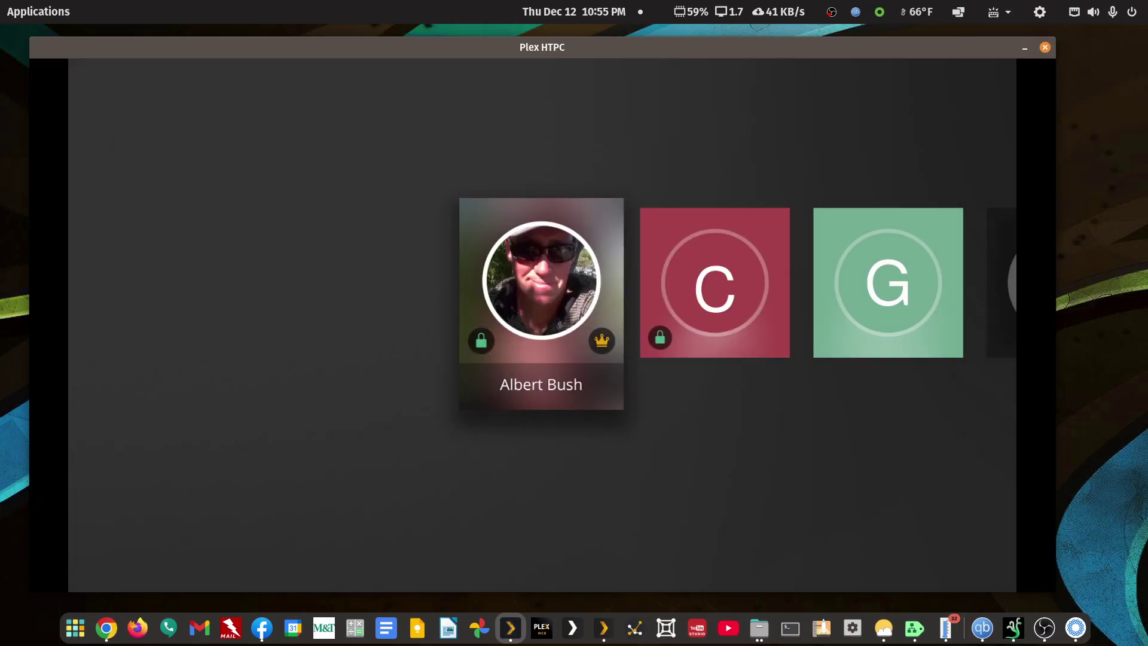
key("Return")
key("Return")
key("Return")
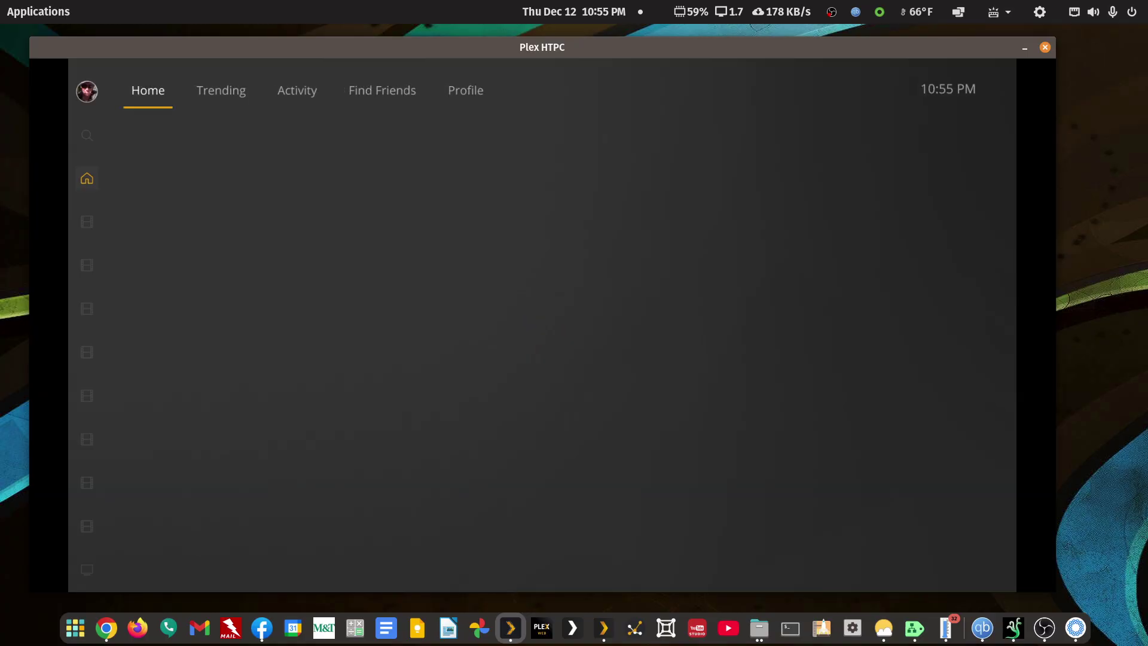
Open the Movies library and go to its collections.
key("Left")
key("Down")
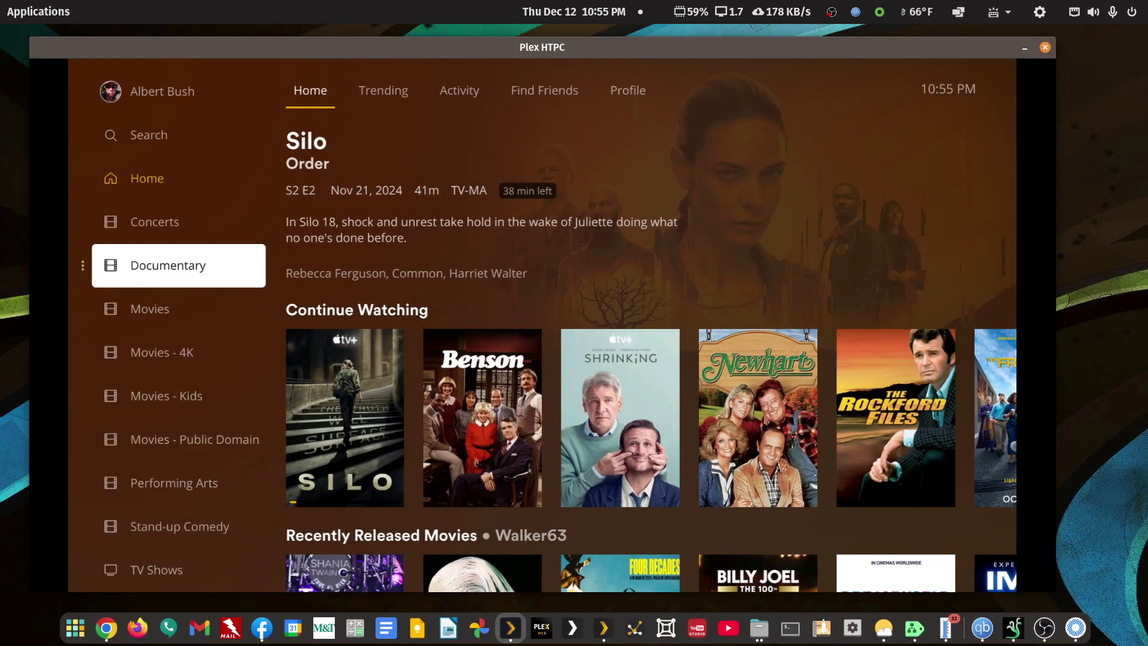
key("Down")
key("Down")
key("Return")
key("Right")
key("Right")
key("Right")
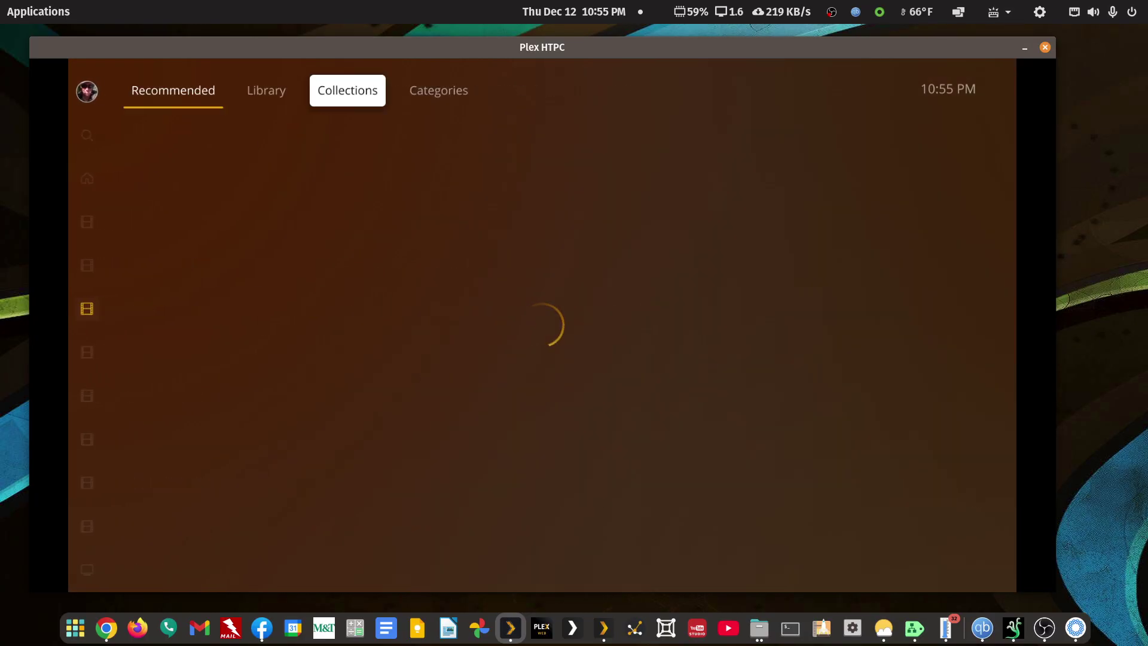
Find the Christmas TV Classics collection among the movie collections and open it.
key("Down")
key("Down")
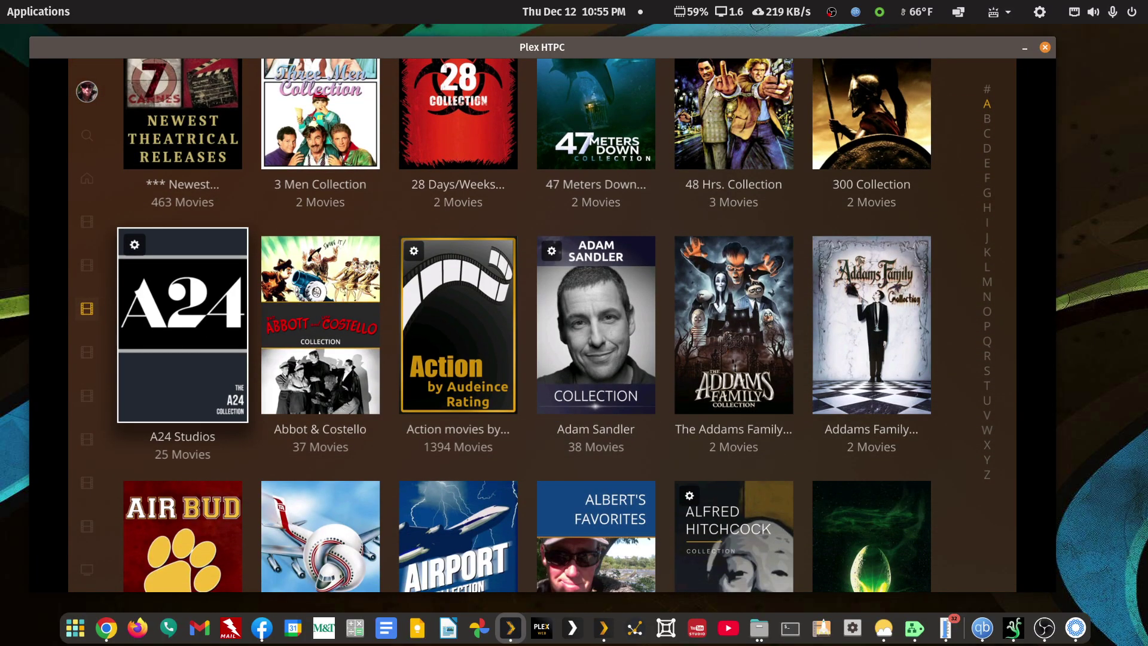
key("Page_Down")
key("Down")
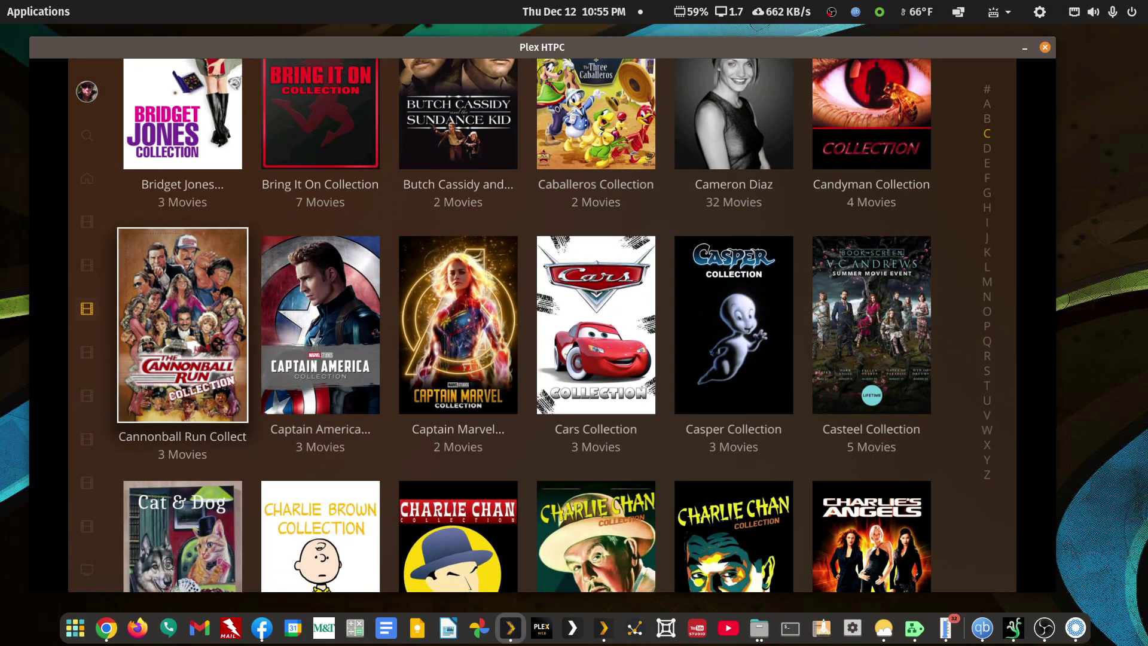
key("Down")
key("Down")
key("Down")
key("Right")
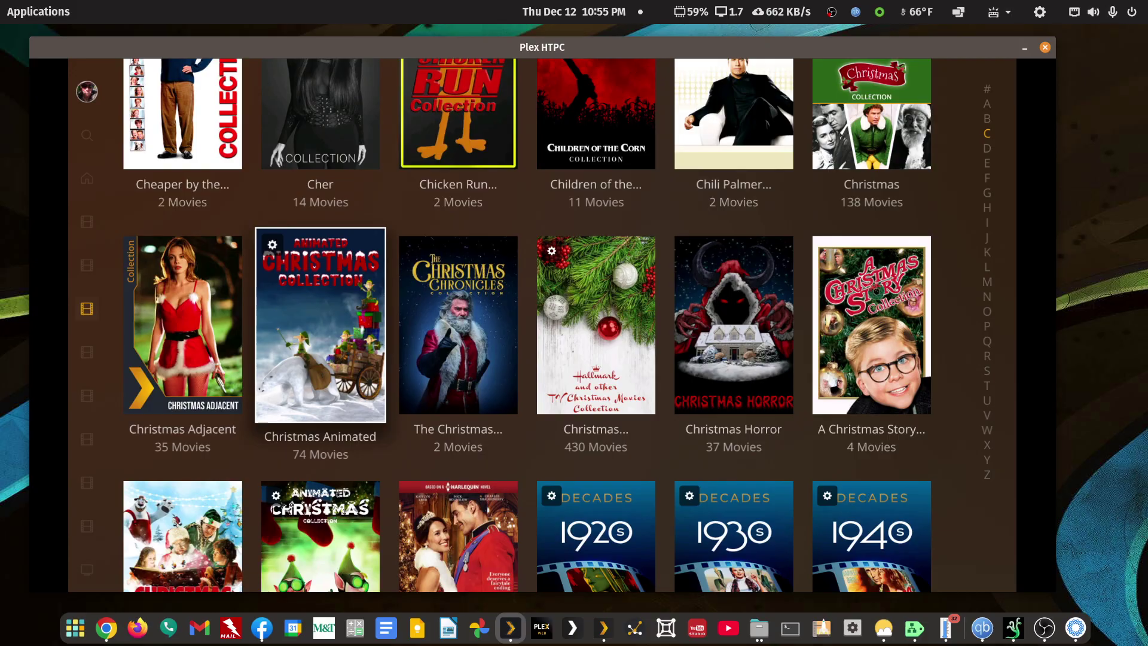
key("Down")
key("Return")
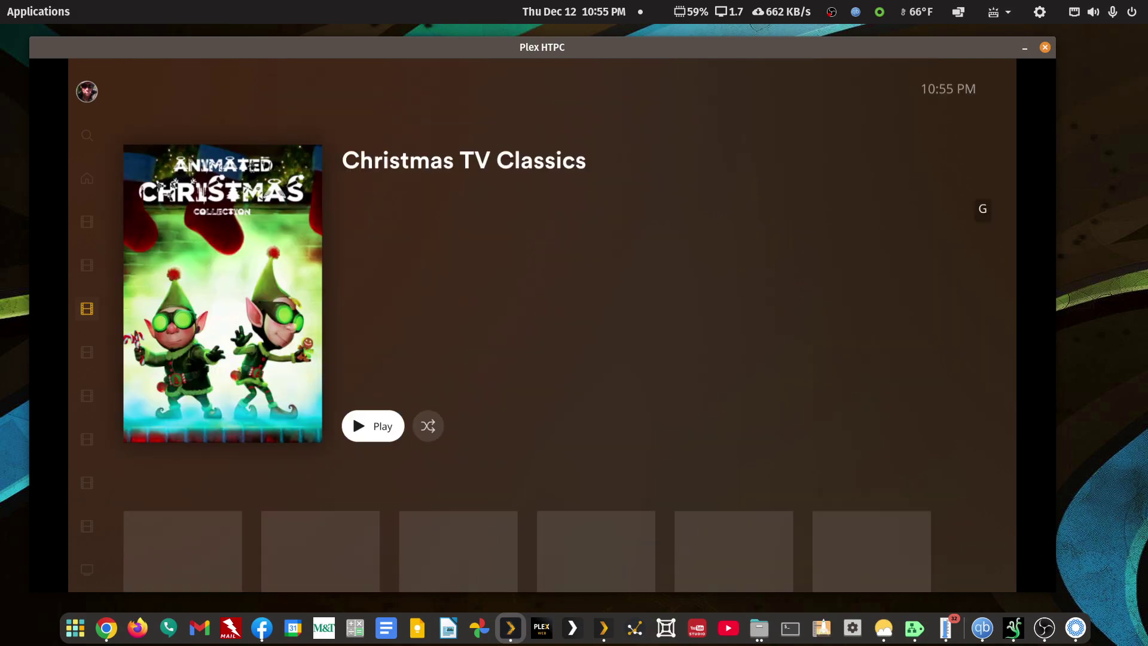
Open the movie The Night Before Christmas from the Christmas TV Classics collection.
key("Down")
key("Right")
key("Left")
key("Return")
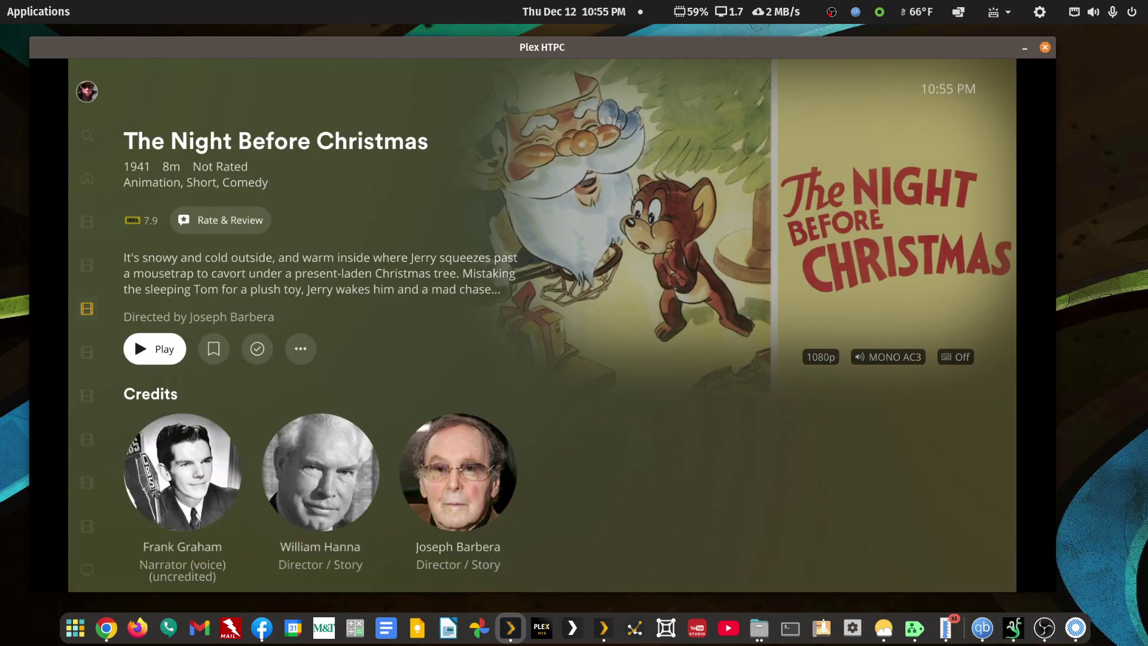
Back out of the movie and the Movies library to Home, and close Plex HTPC.
key("Escape")
key("Escape")
key("Escape")
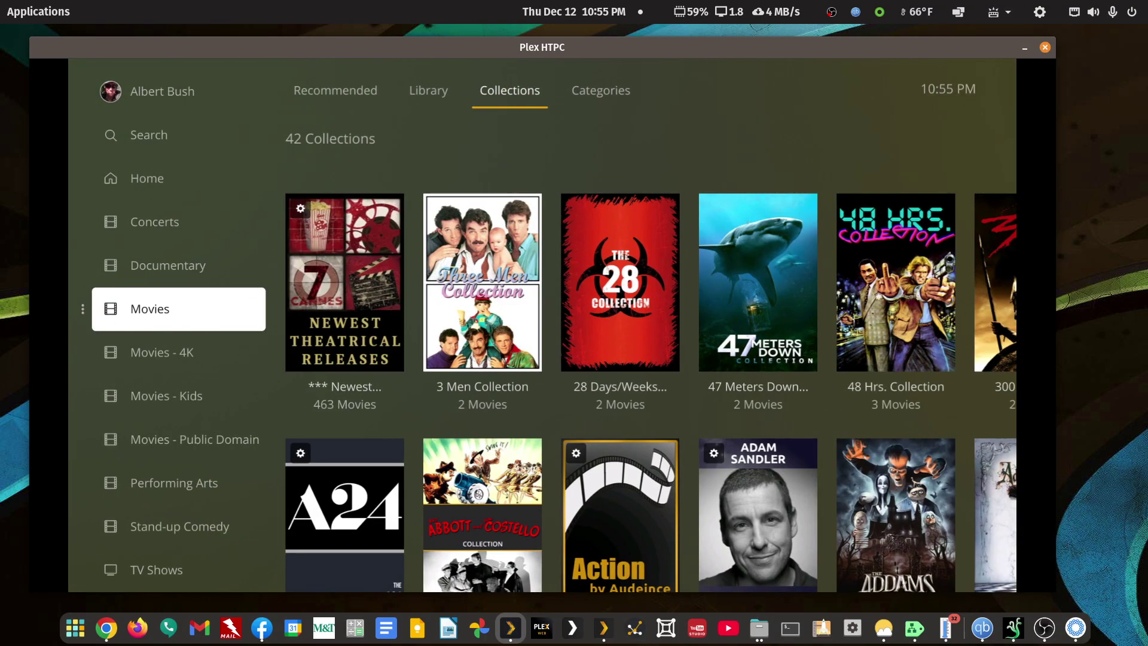
key("Up")
key("Up")
key("Up")
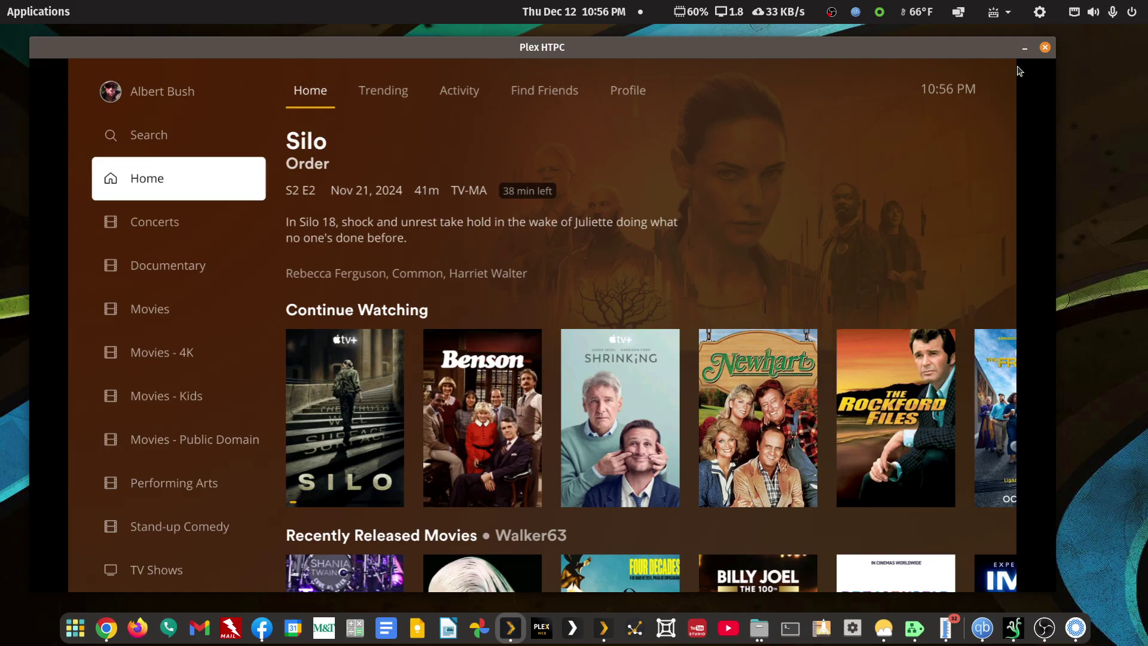
left_click(1045, 48)
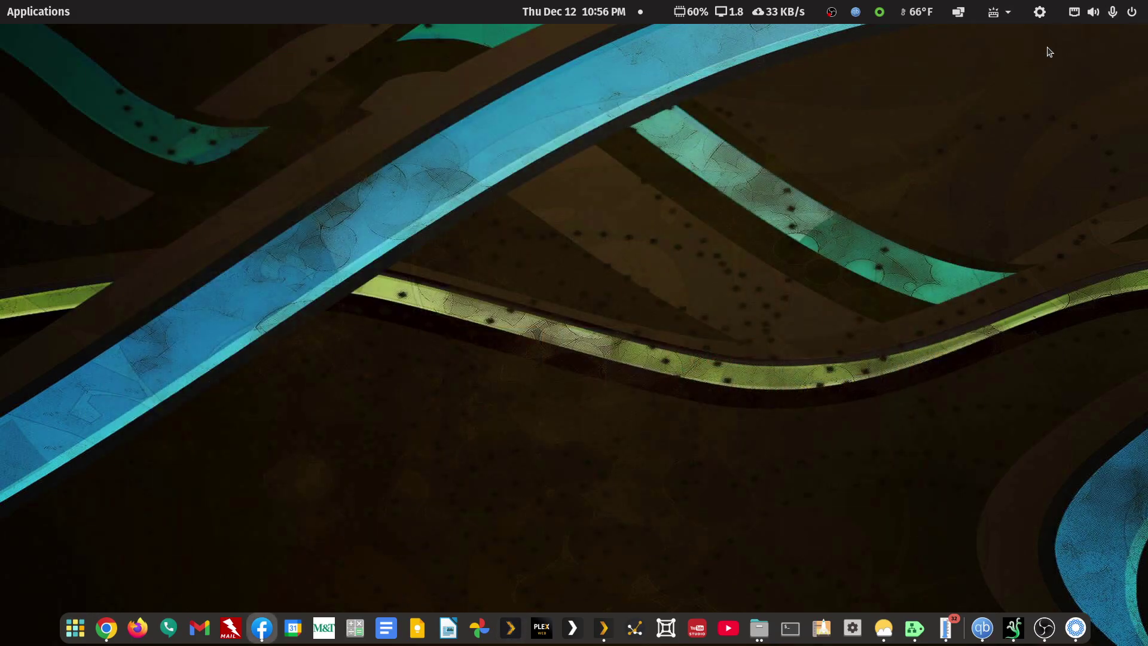